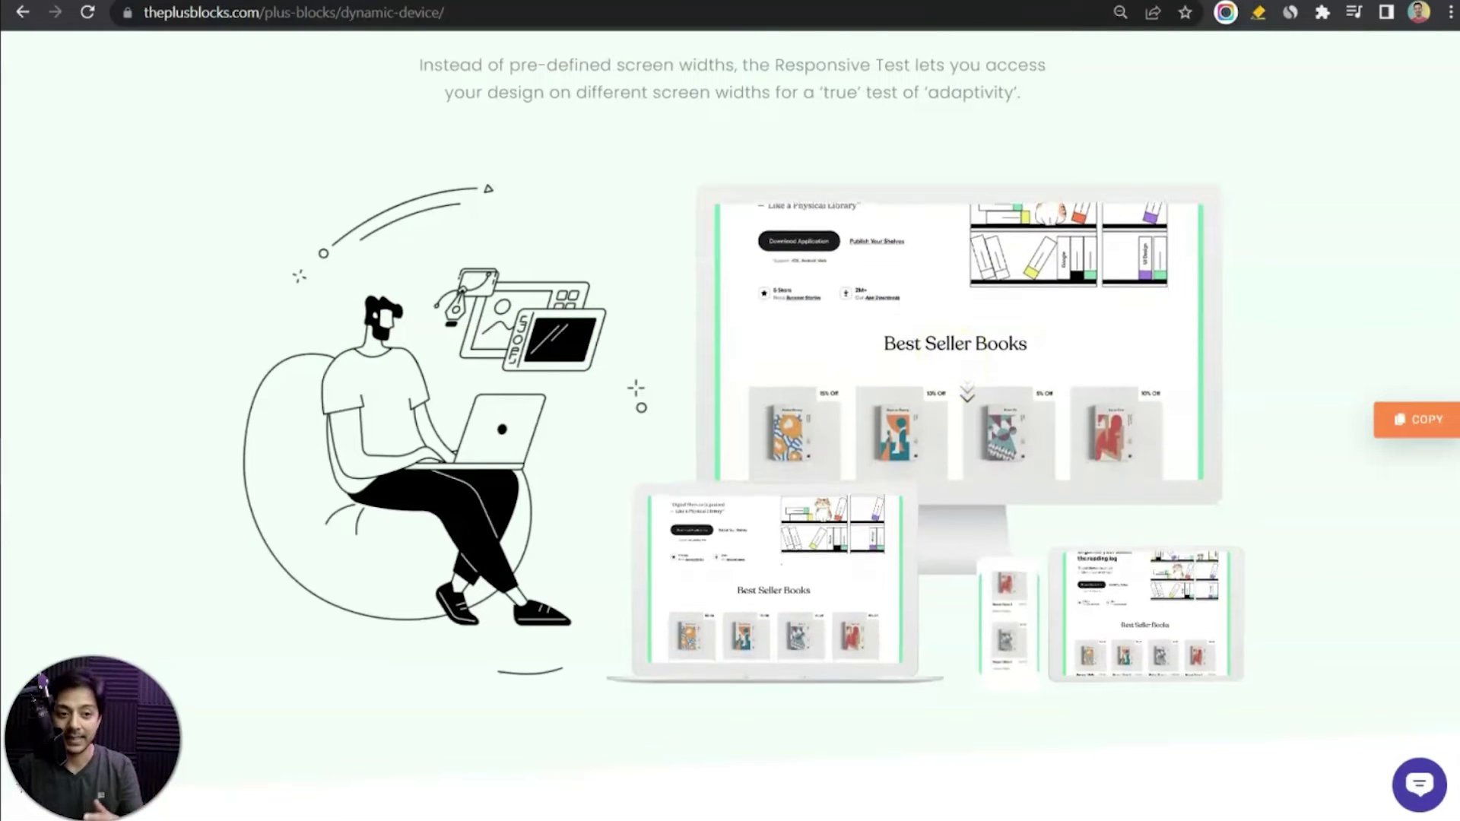
Examine the device mockup examples on the Dynamic Device demo page, from the multi-device display to the laptop, monitor and phone mockups
left_click(958, 275)
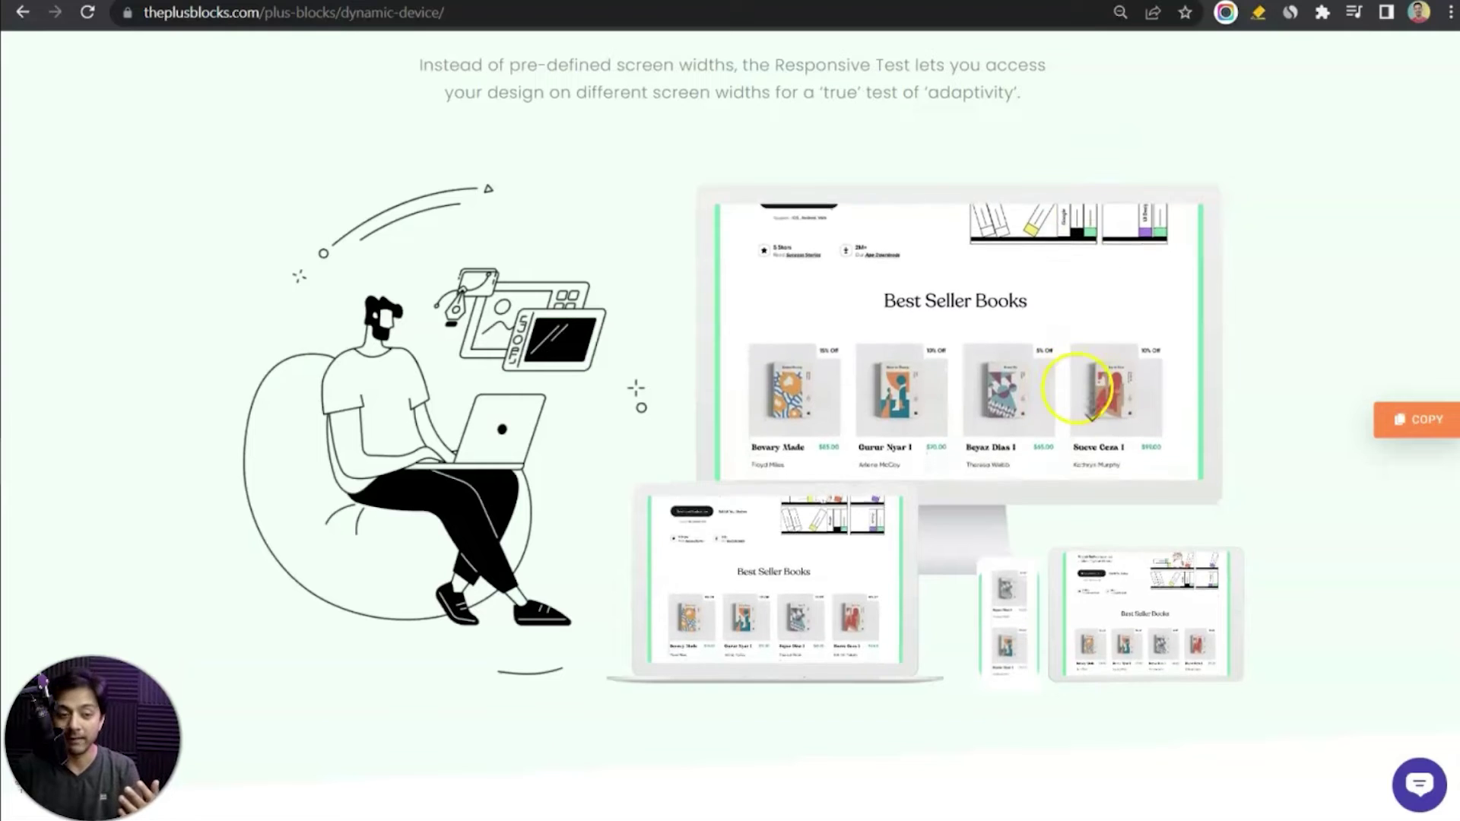
left_click(1138, 159)
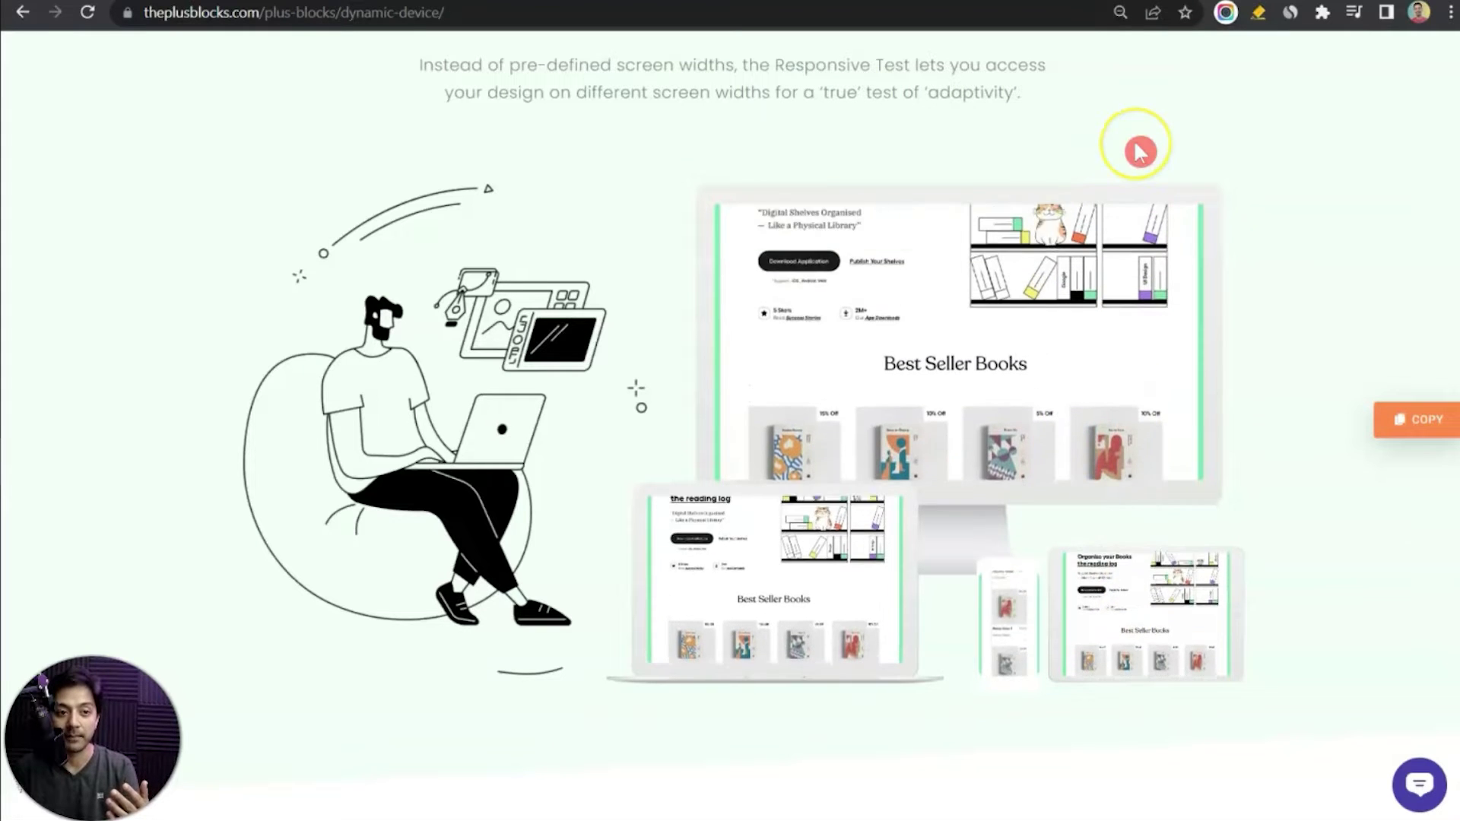
left_click(1134, 160)
scroll(1407, 358, "down", 10)
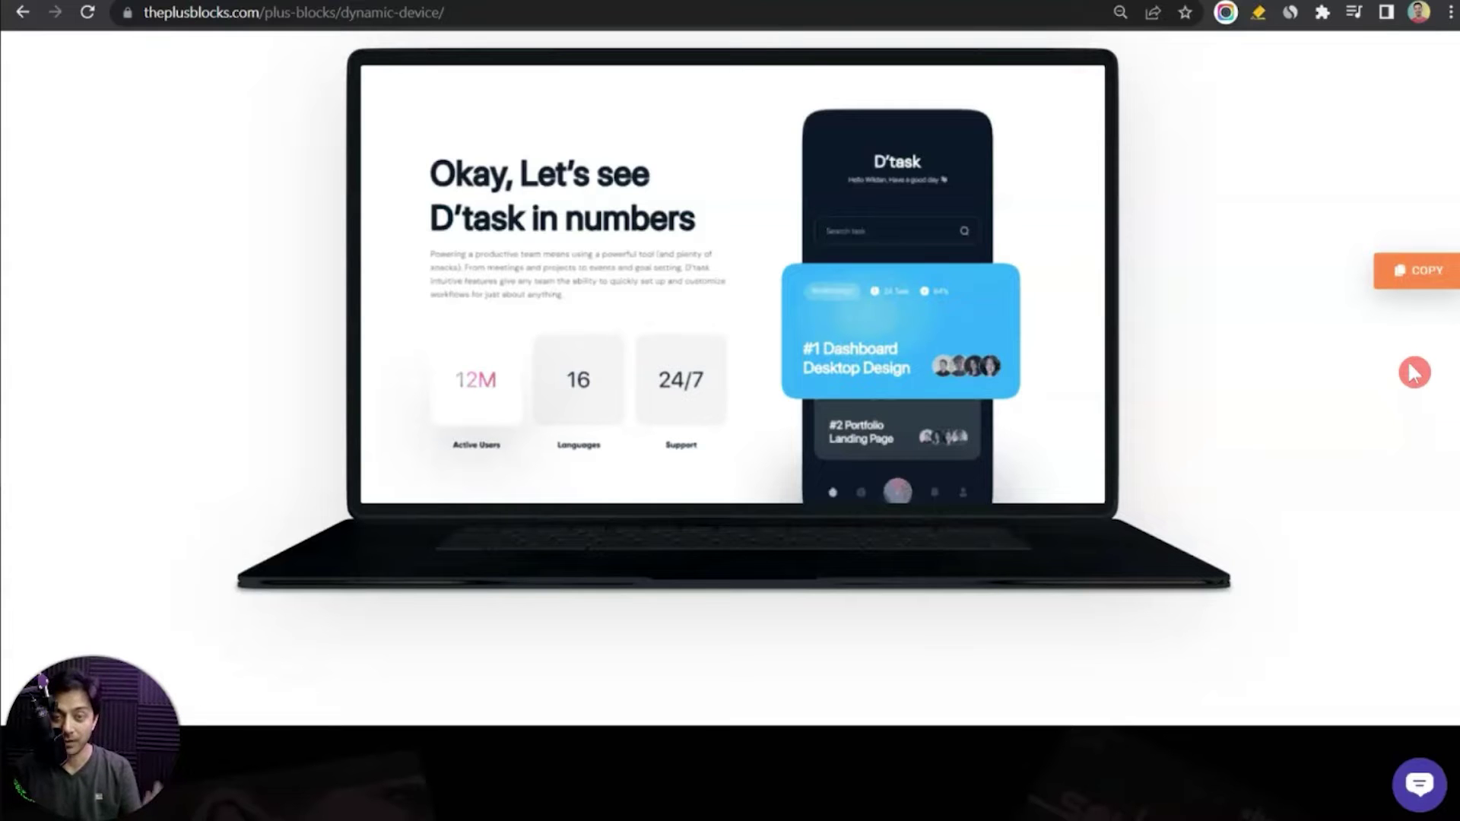
mouse_move(946, 235)
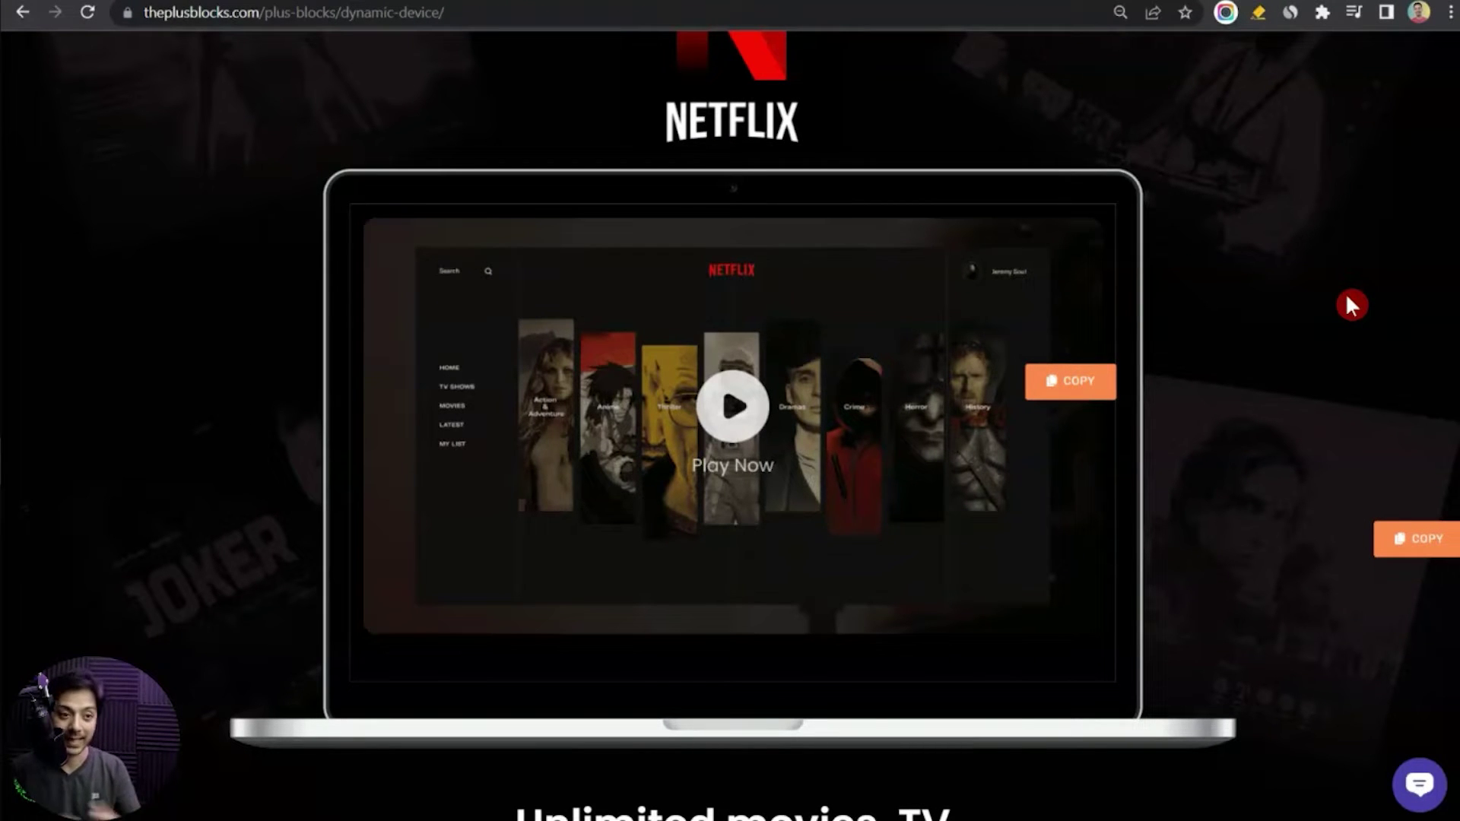
left_click(734, 403)
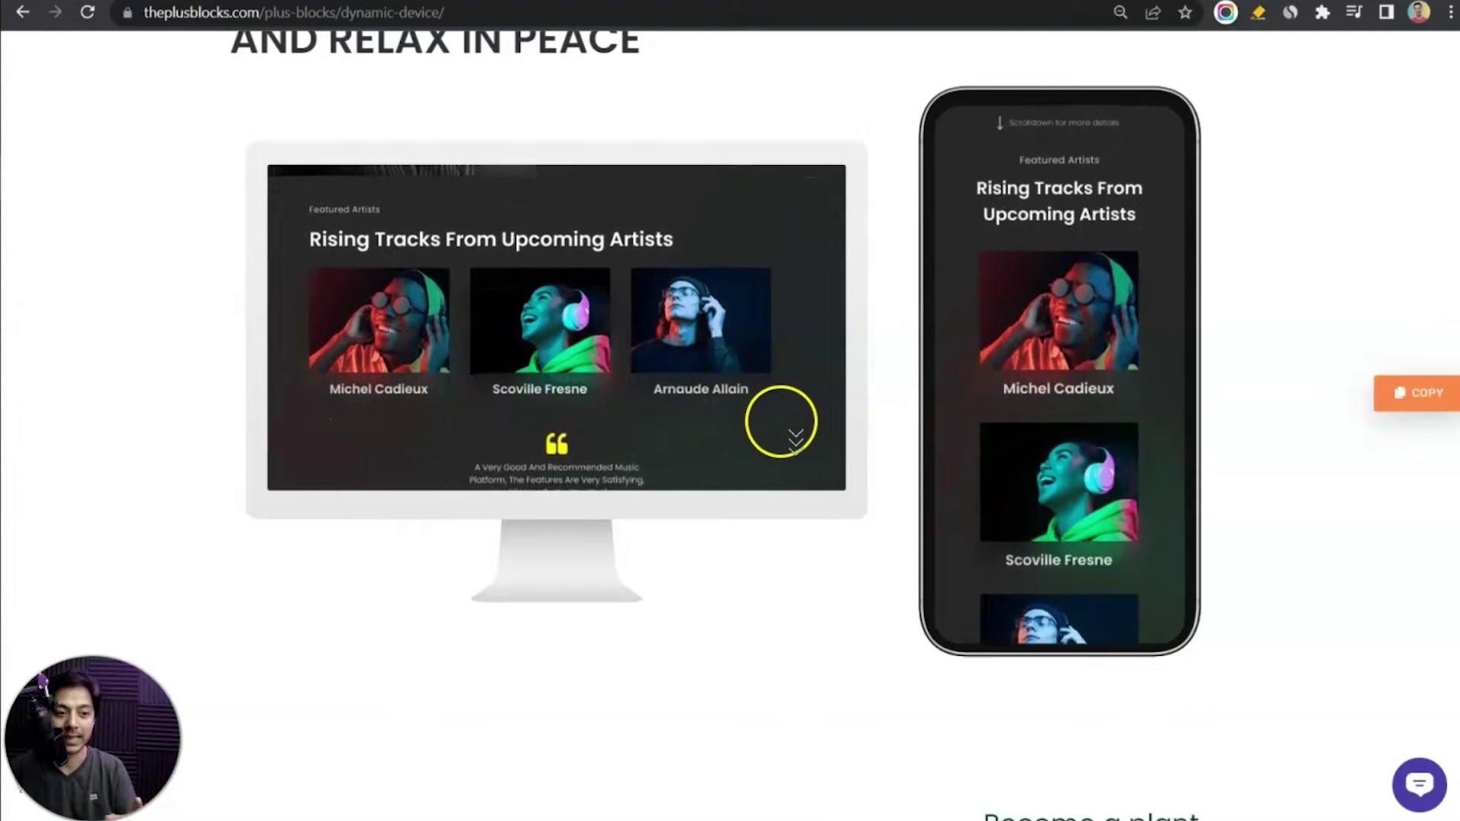
scroll(1103, 320, "down", 10)
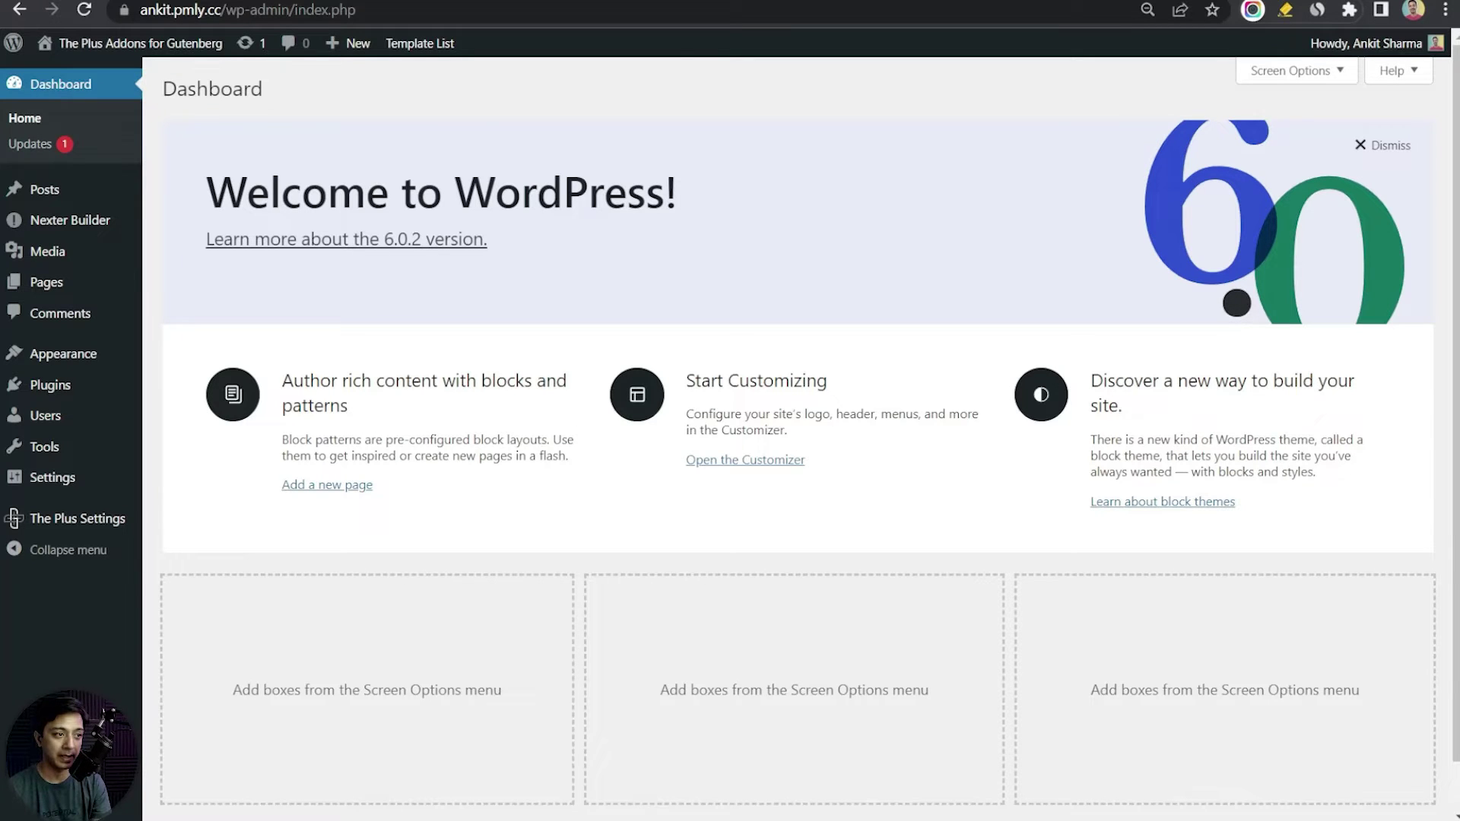
Check the active plugins for The Plus Addons for Block Editor and its Pro version
left_click(46, 389)
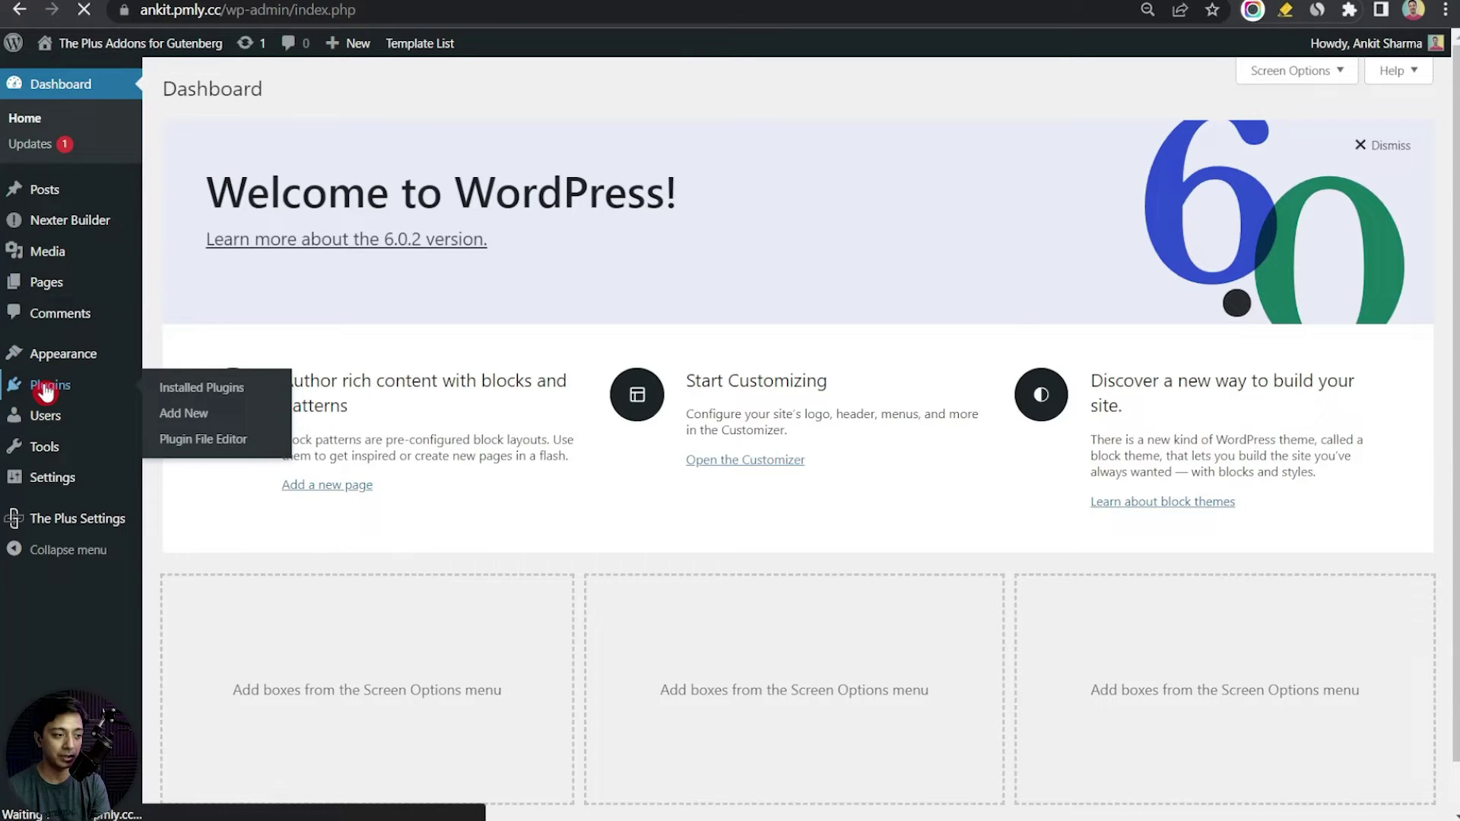
left_click_drag(215, 357, 397, 368)
left_click_drag(343, 421, 451, 457)
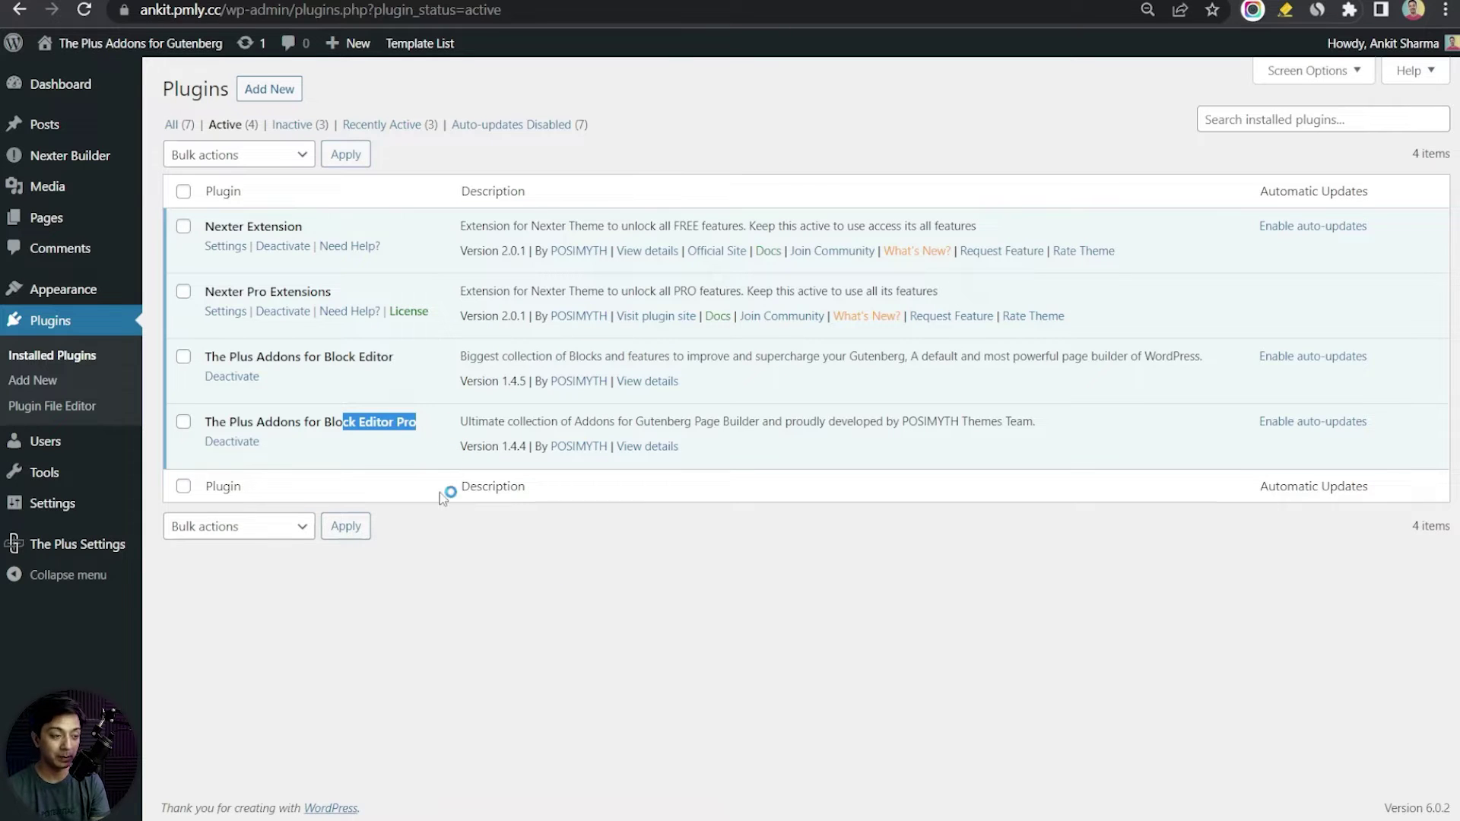
Enable the Dynamic Device block in the Plus Blocks settings and save the settings
mouse_move(35, 554)
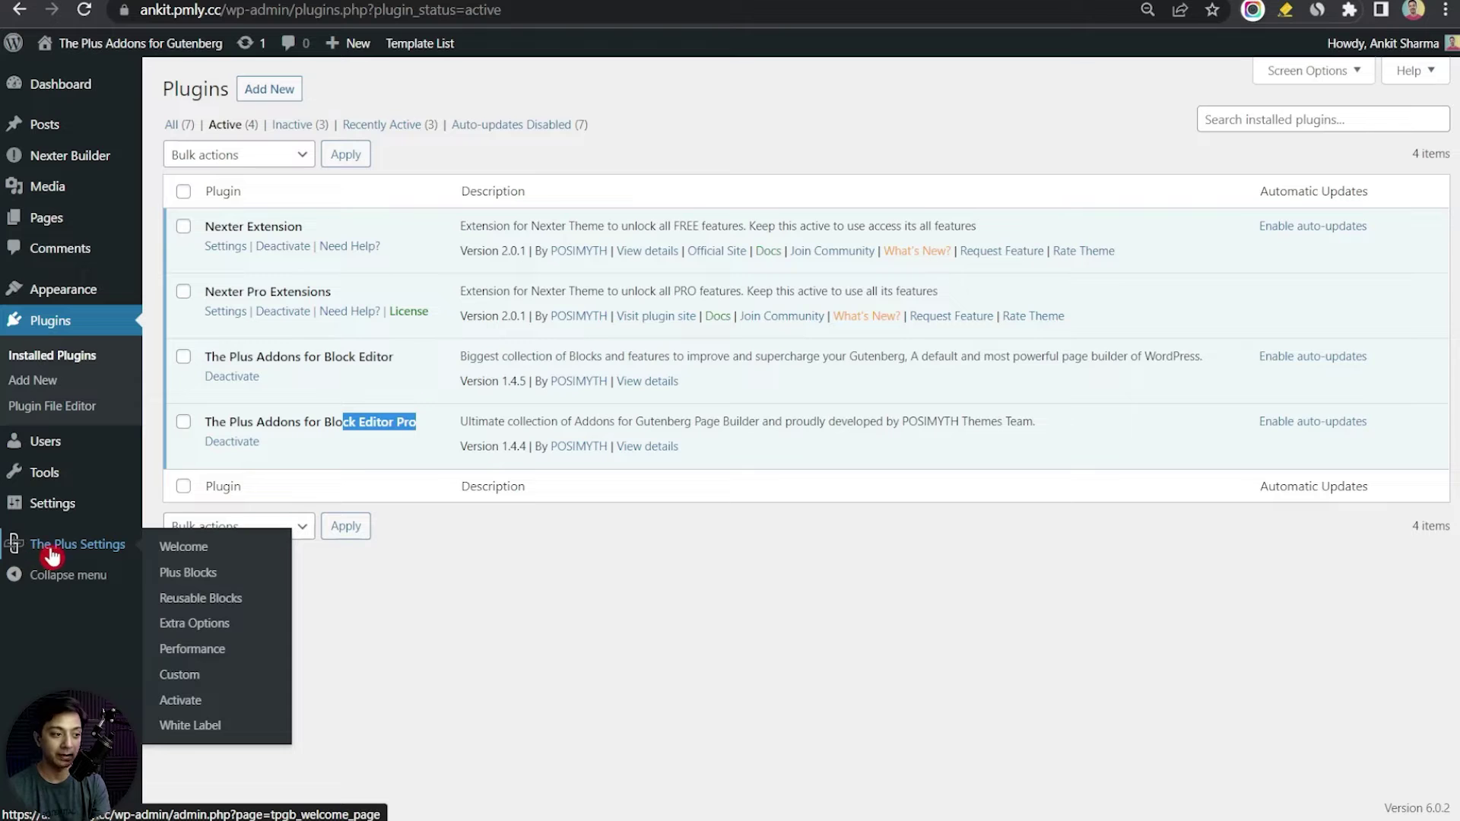
left_click(205, 578)
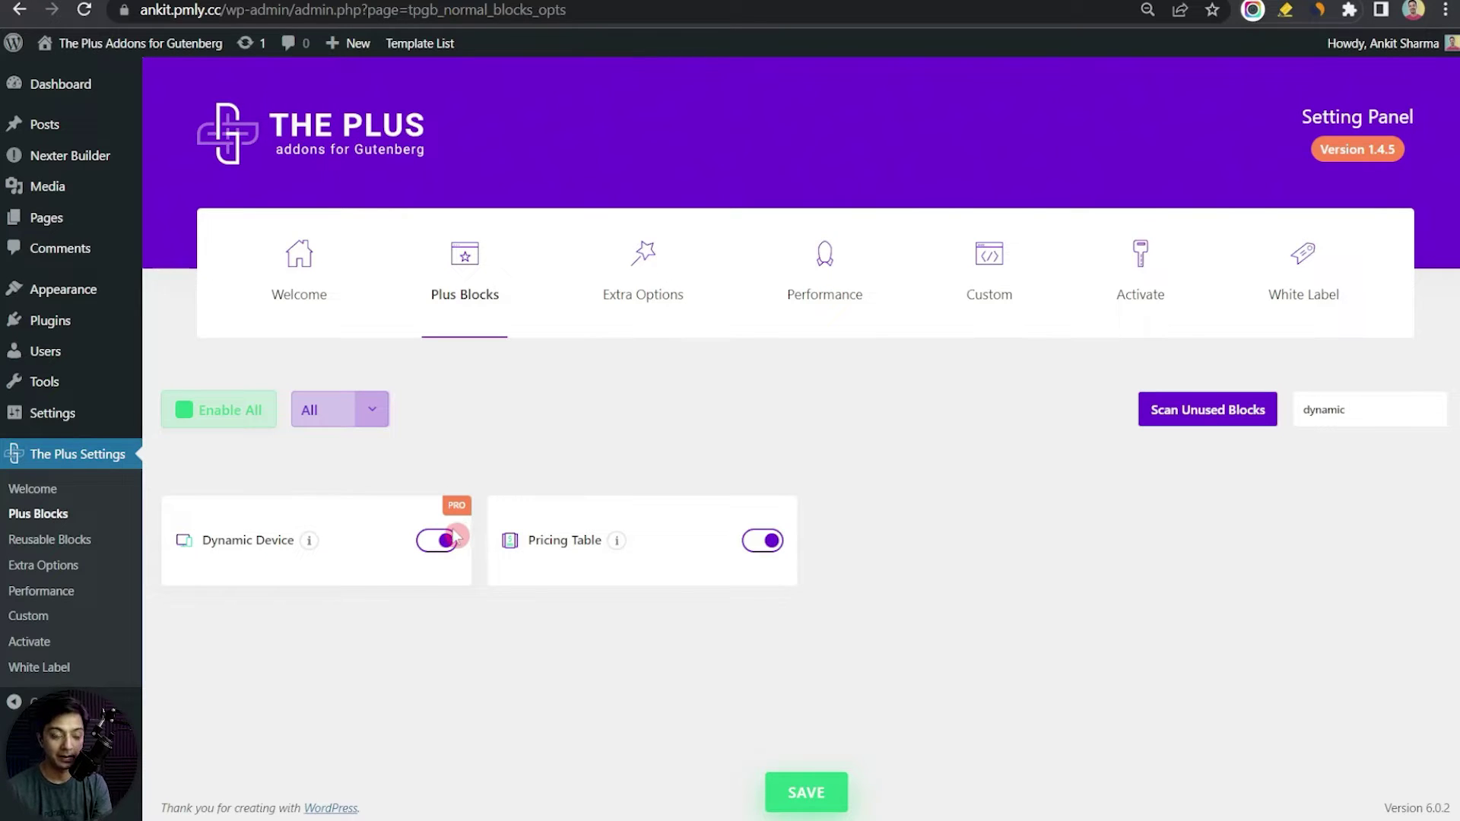
left_click(795, 797)
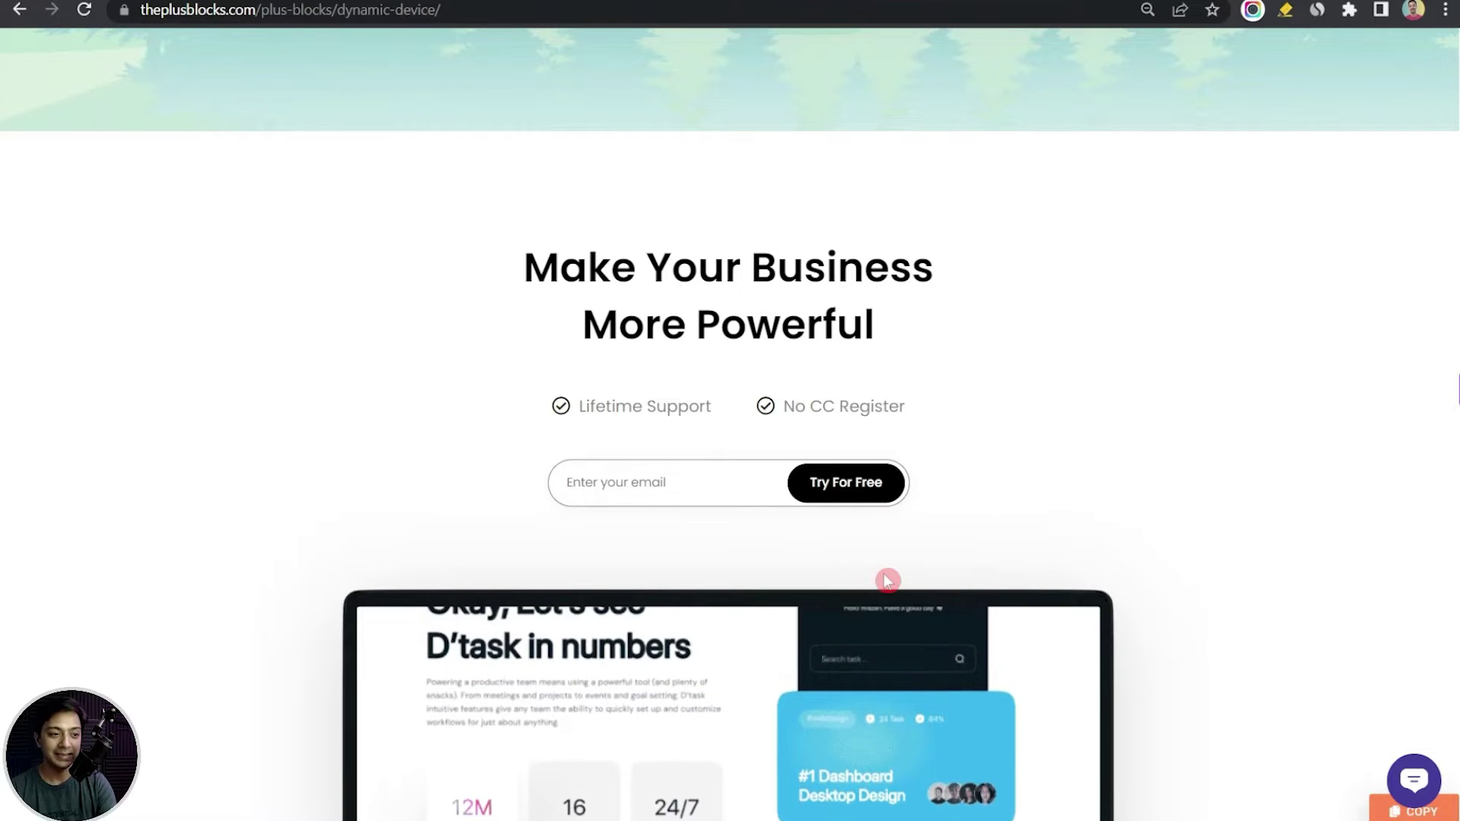
Copy the "Make Your Business More Powerful" laptop section from the Dynamic Device demo page
scroll(887, 581, "down", 4)
scroll(730, 456, "down", 3)
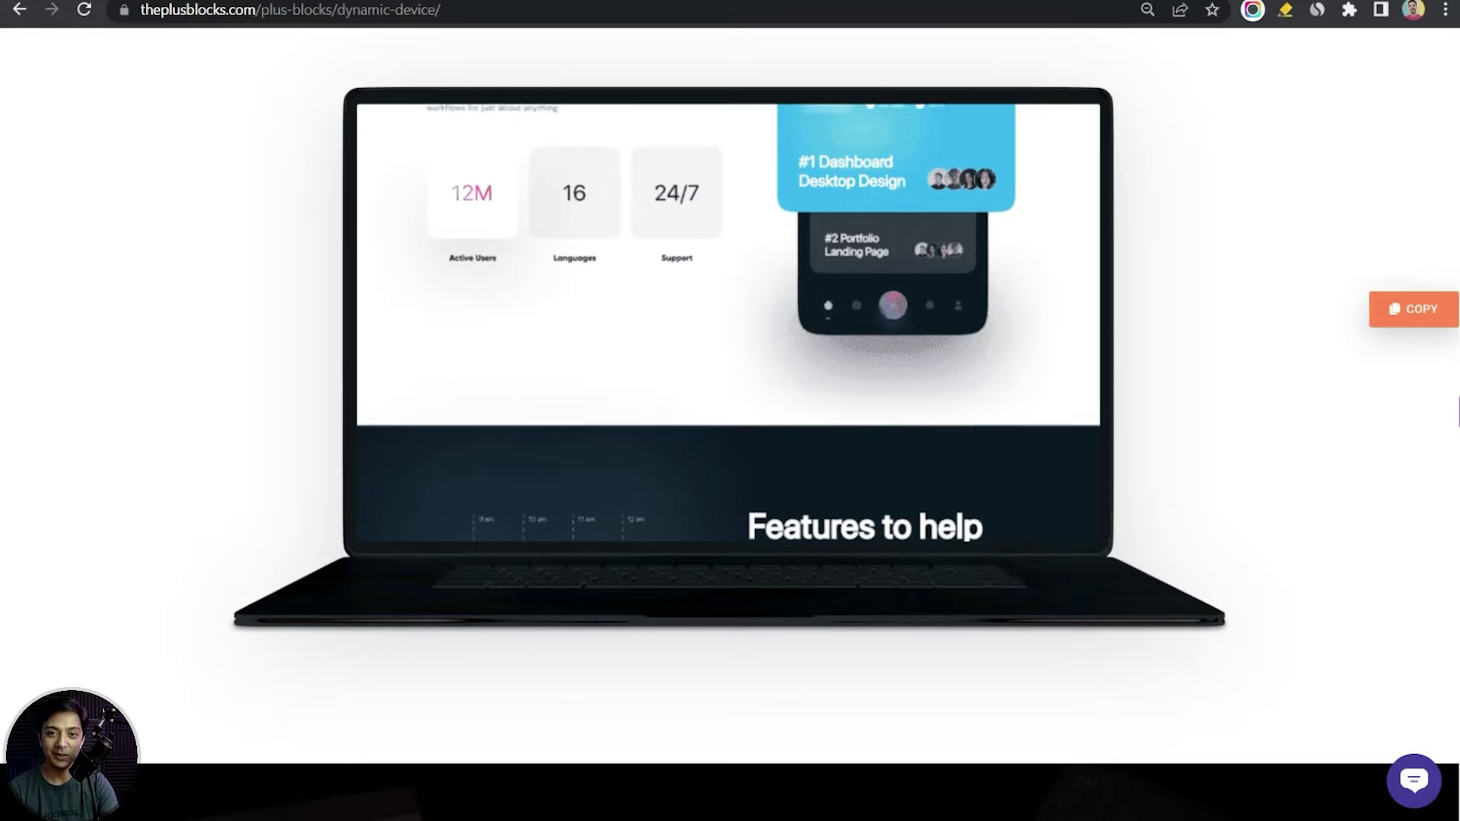
scroll(1179, 380, "up", 8)
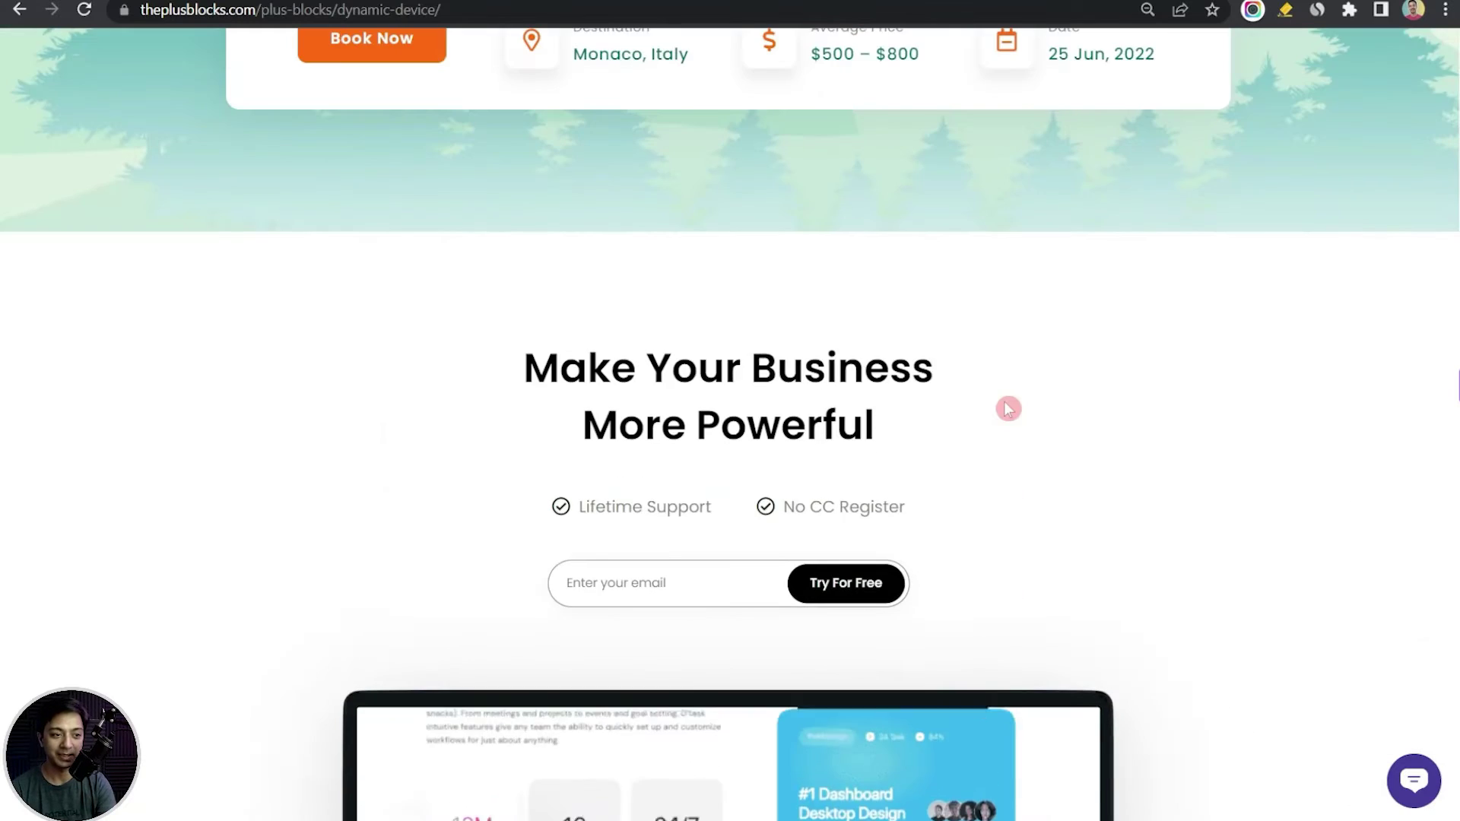
scroll(1007, 410, "down", 5)
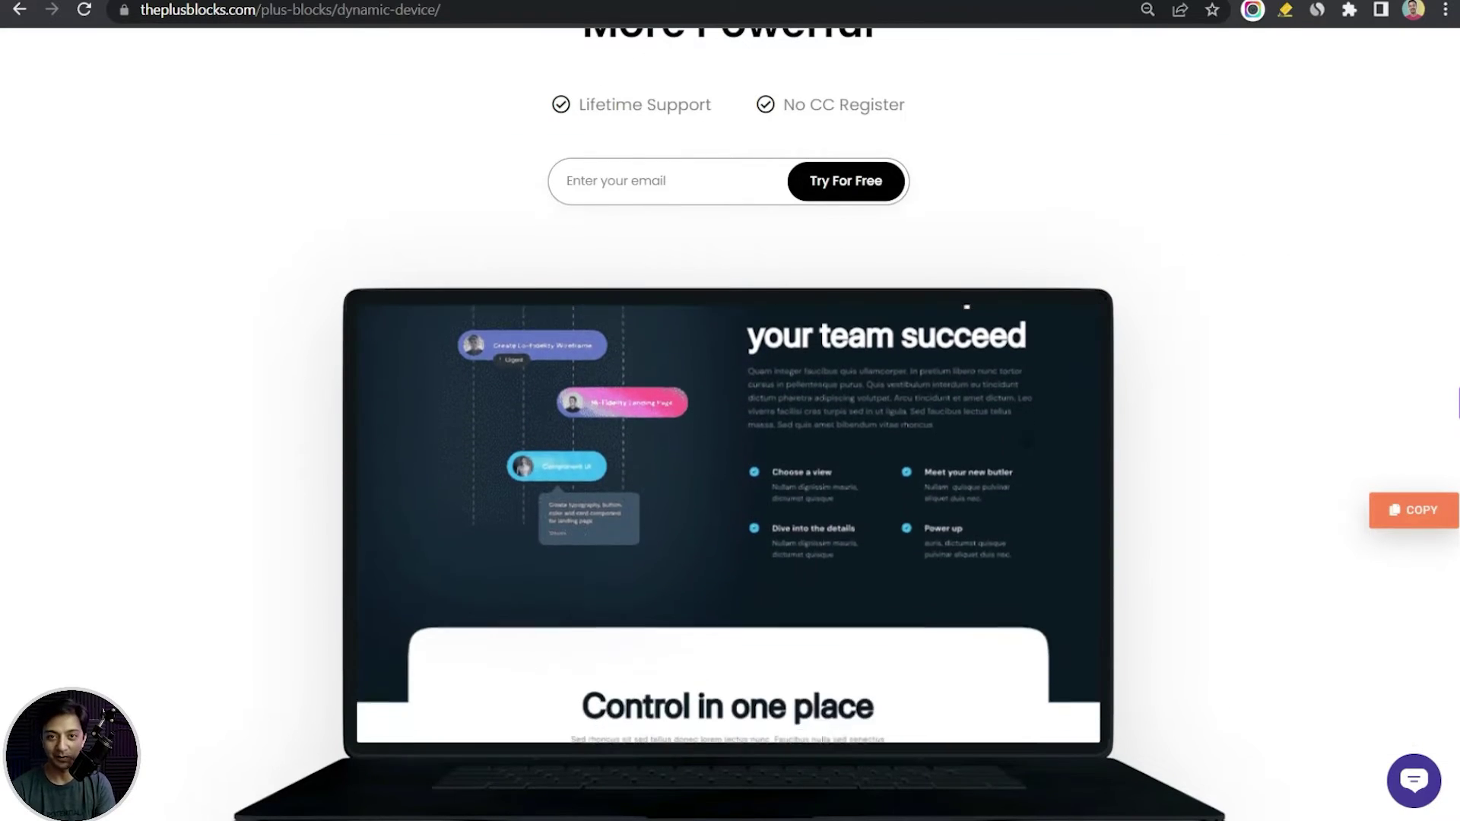
scroll(730, 411, "down", 4)
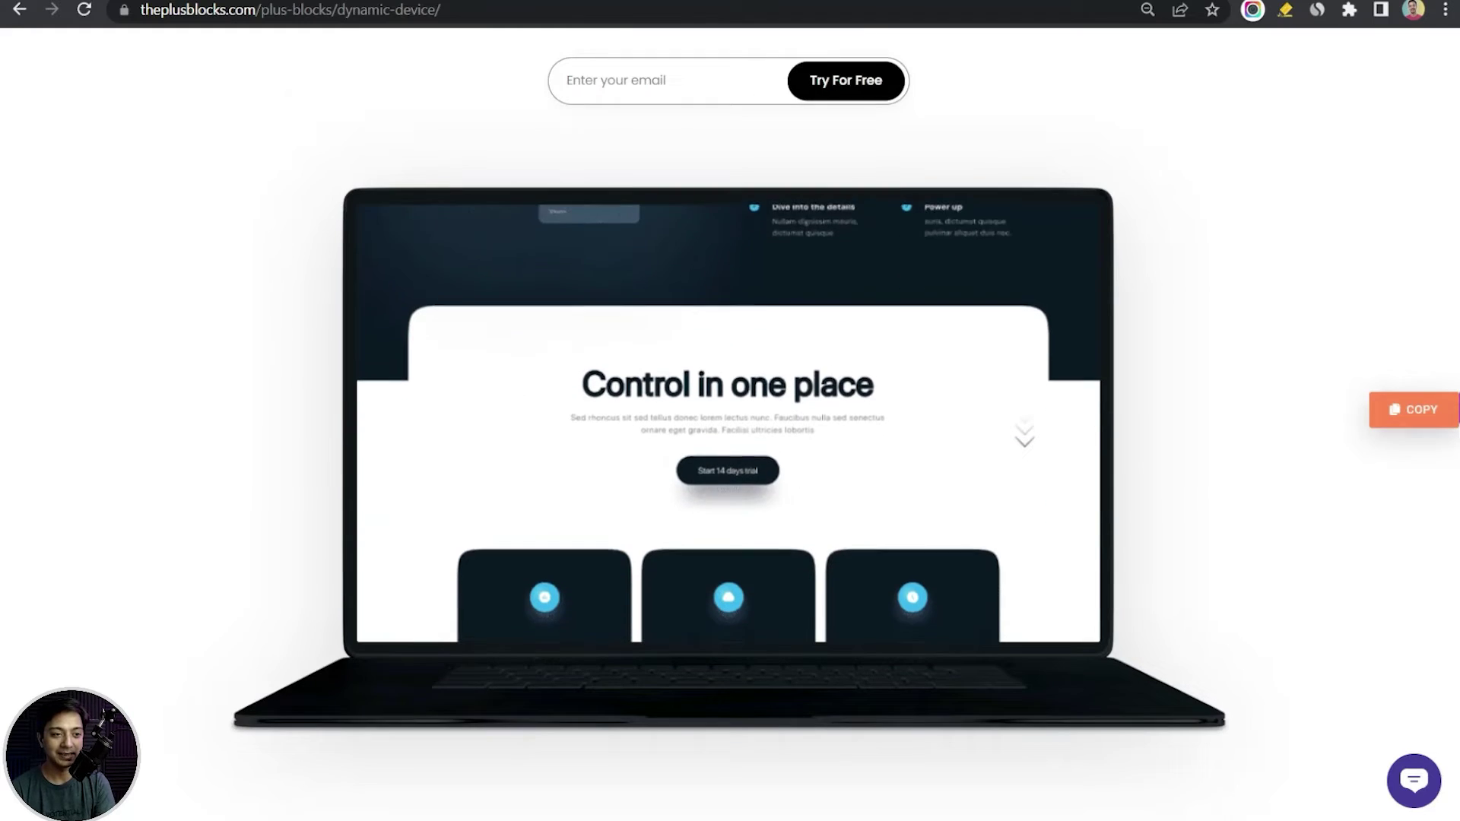
scroll(730, 411, "up", 1)
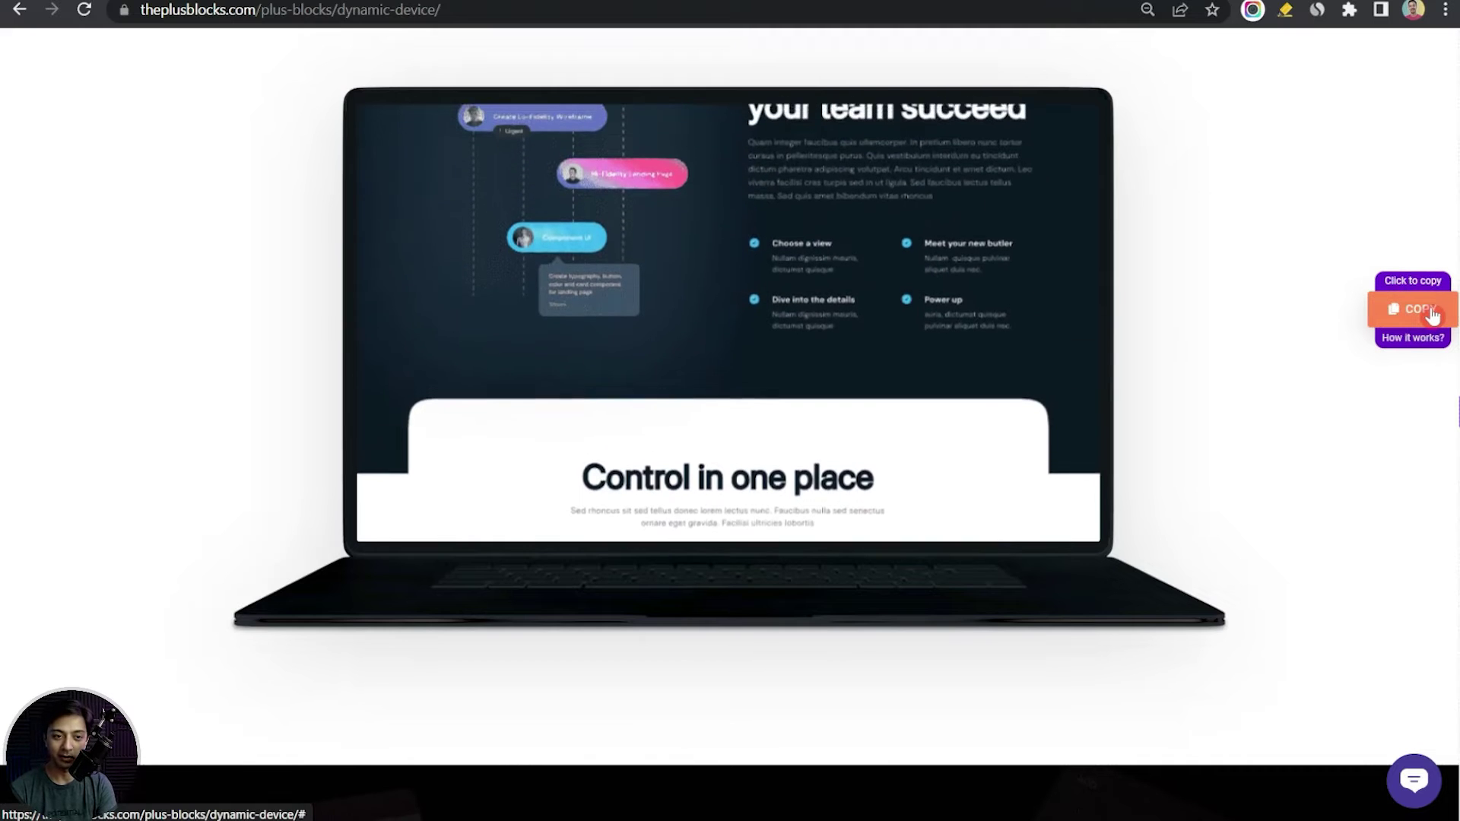
left_click(1409, 316)
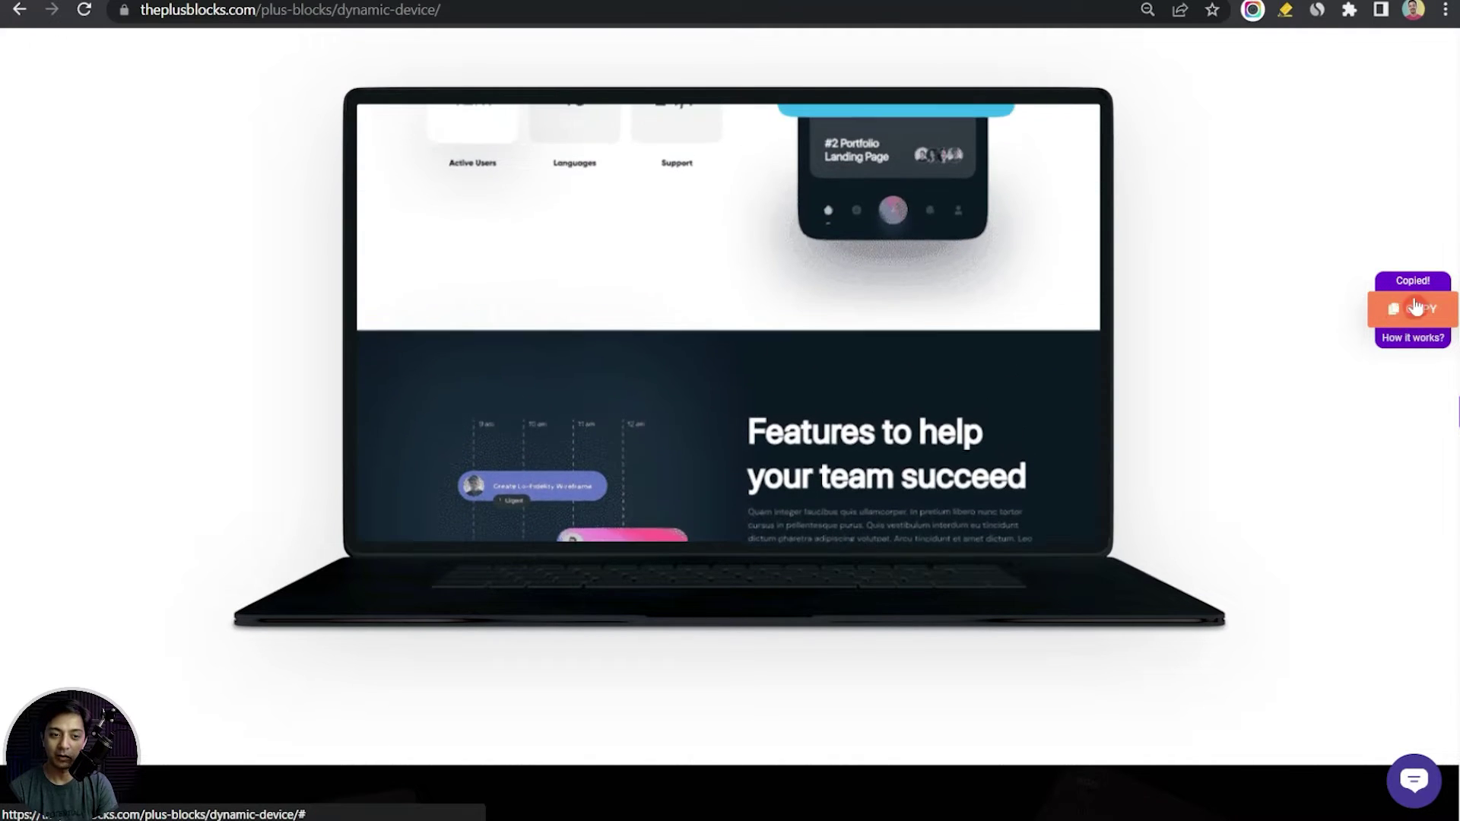
Plus Paste the copied section into the "Dynamic devices demo" page and select its laptop mockup block
key("ctrl+Tab")
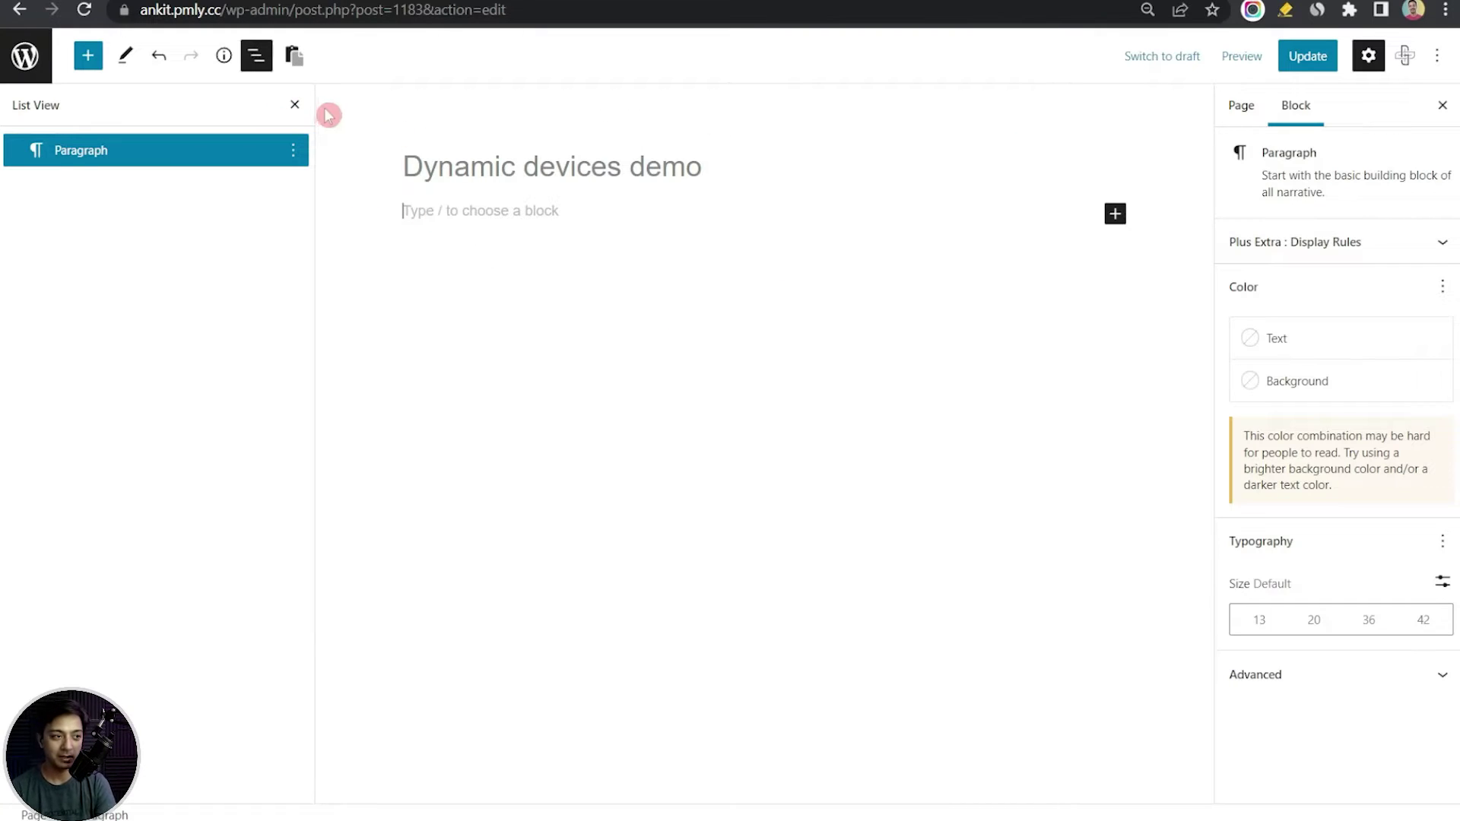
left_click(296, 105)
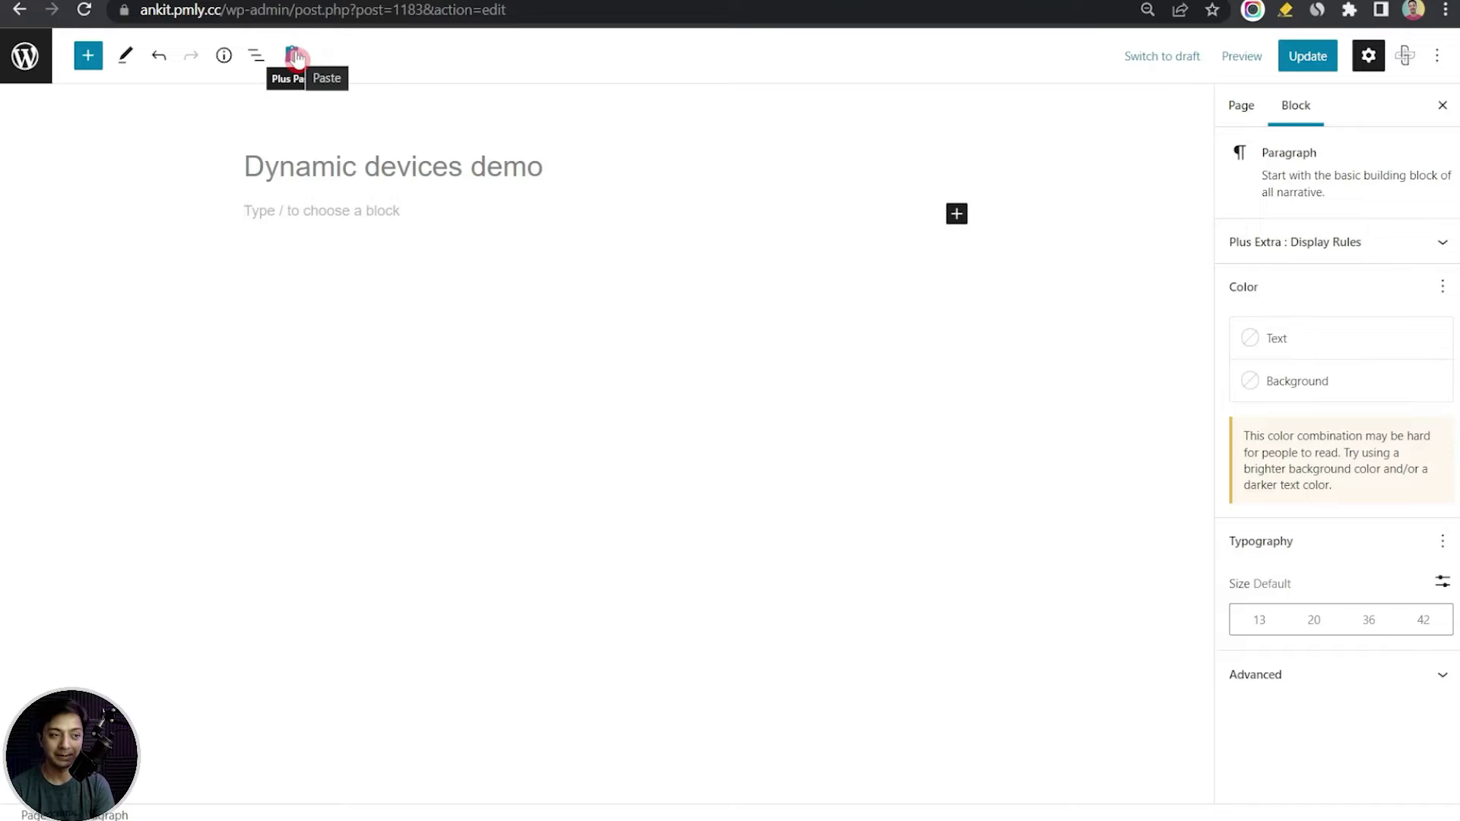
left_click(297, 57)
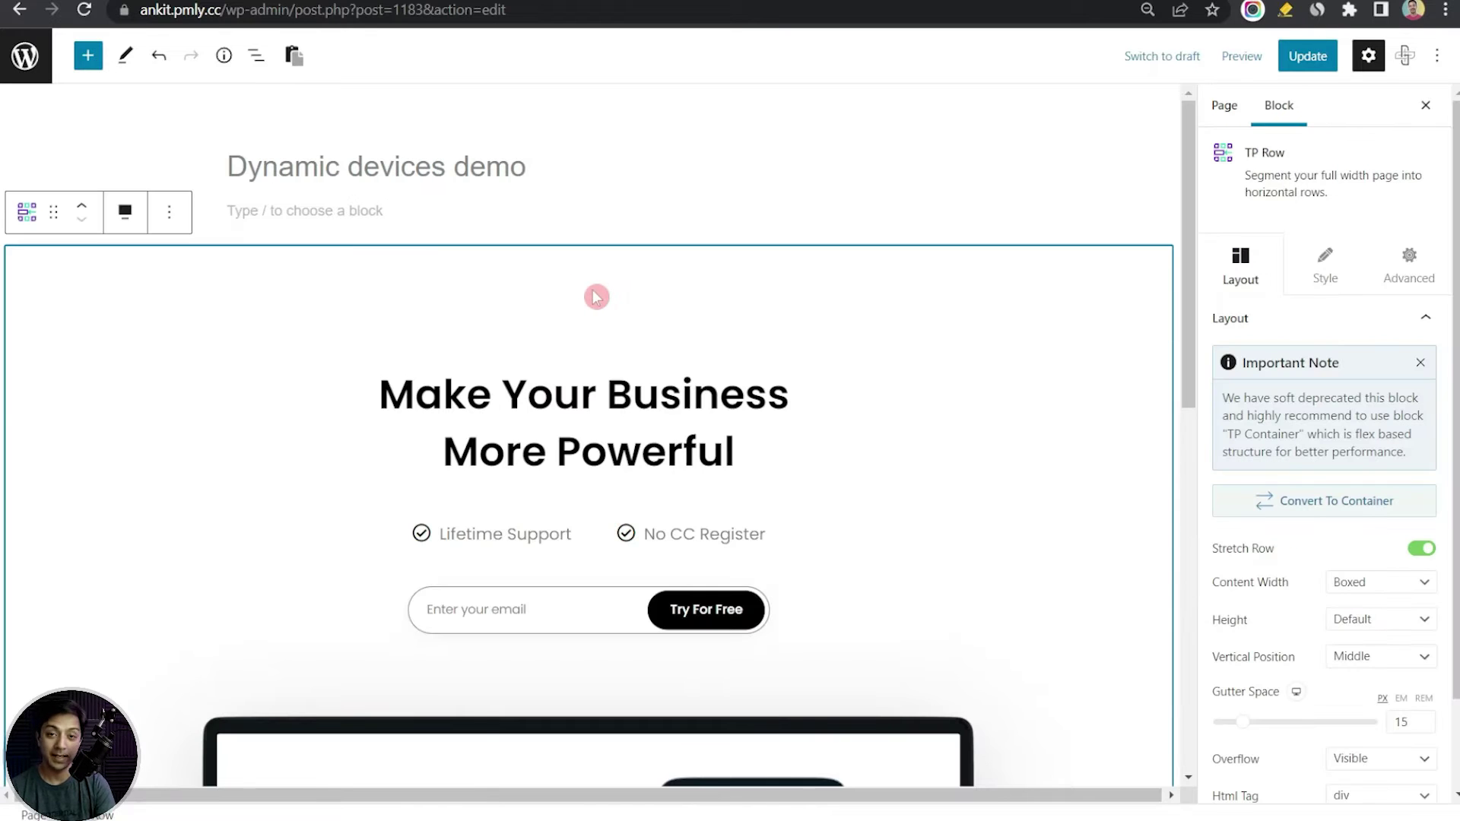
scroll(589, 305, "down", 12)
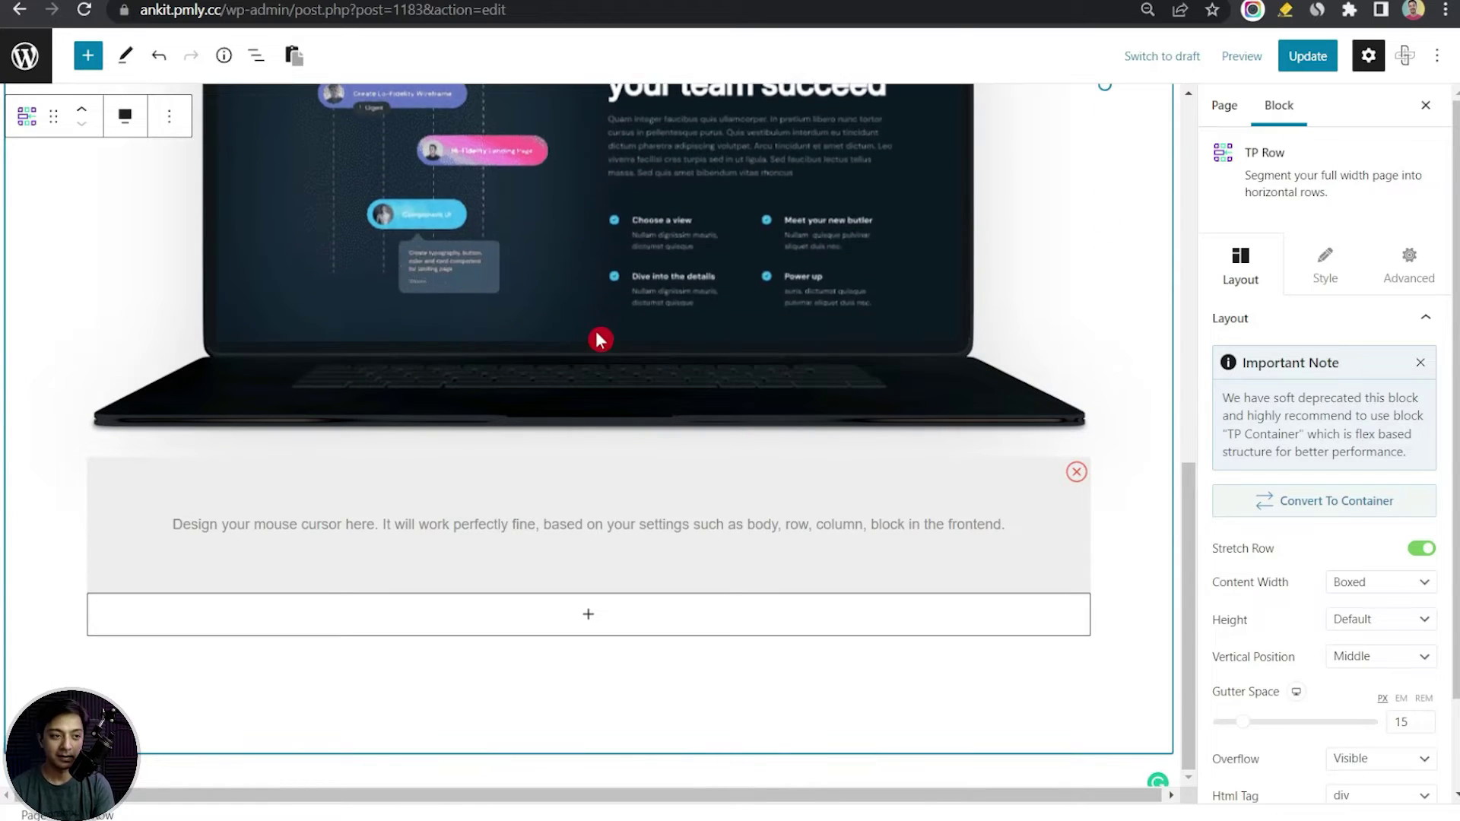
scroll(596, 335, "up", 2)
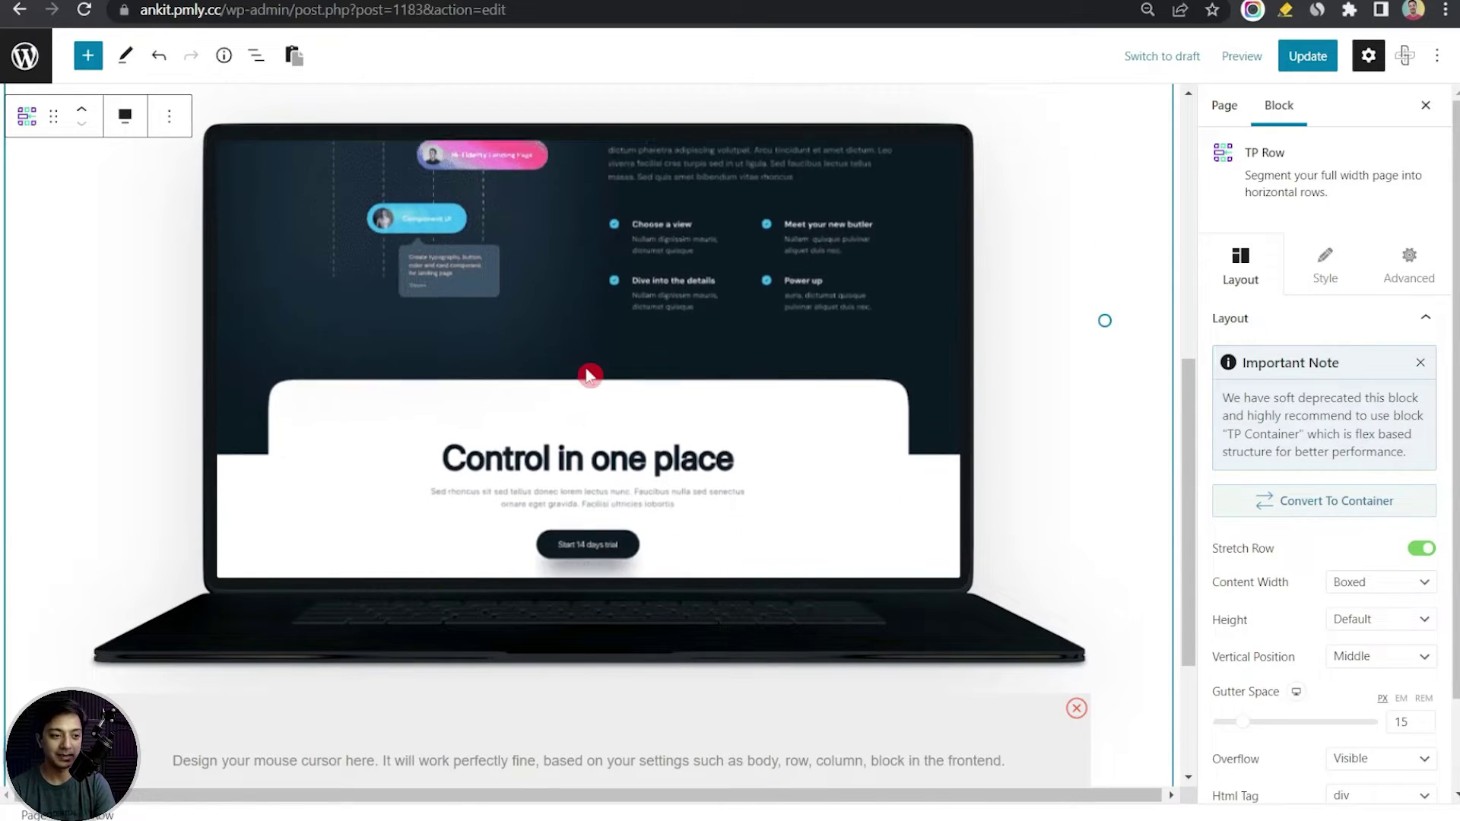
left_click(591, 375)
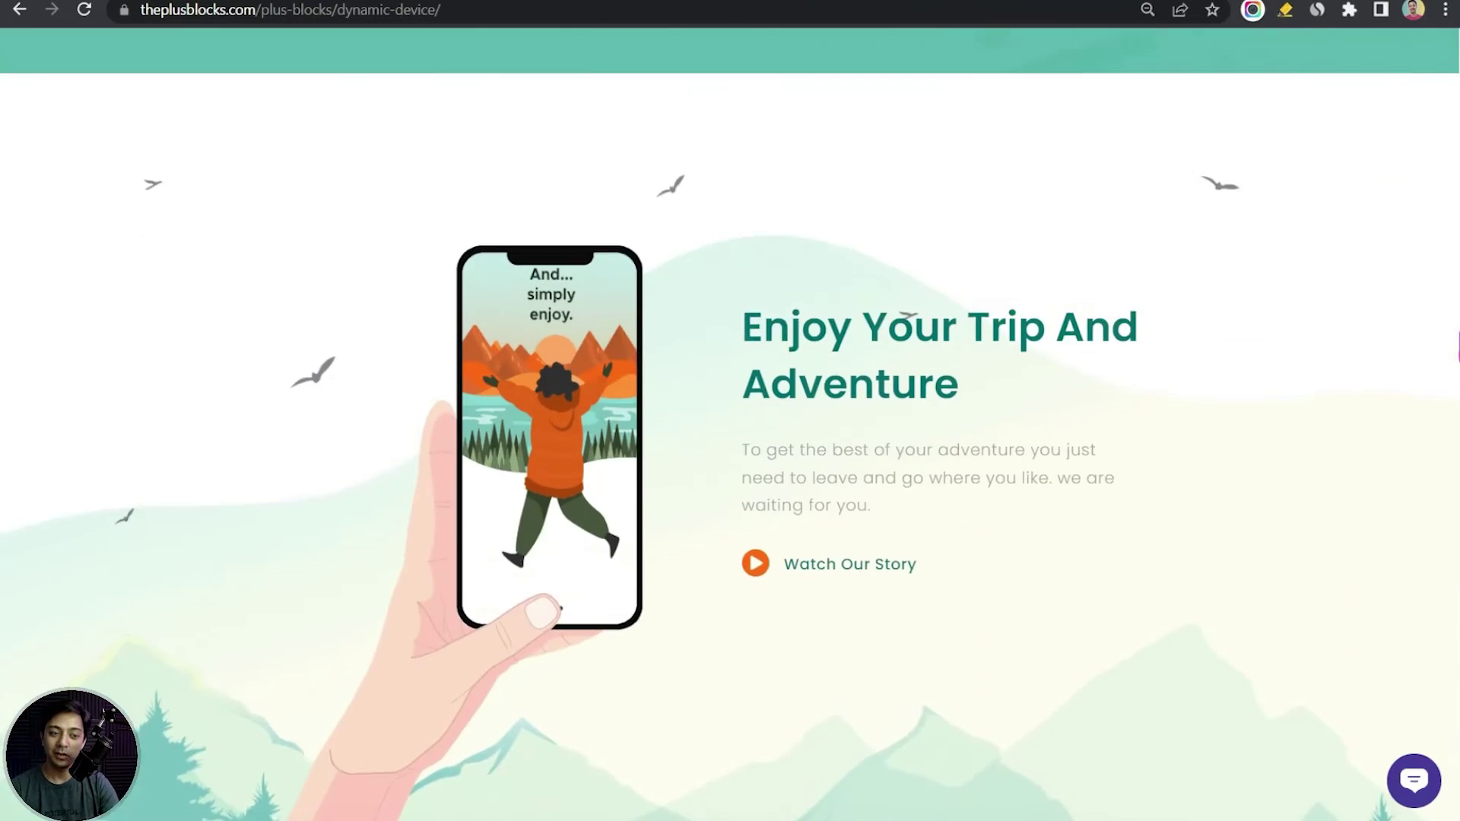
Browse the other ready-made mockup sections on the Dynamic Device demo page and return to the page editor
scroll(730, 426, "up", 8)
scroll(731, 426, "up", 20)
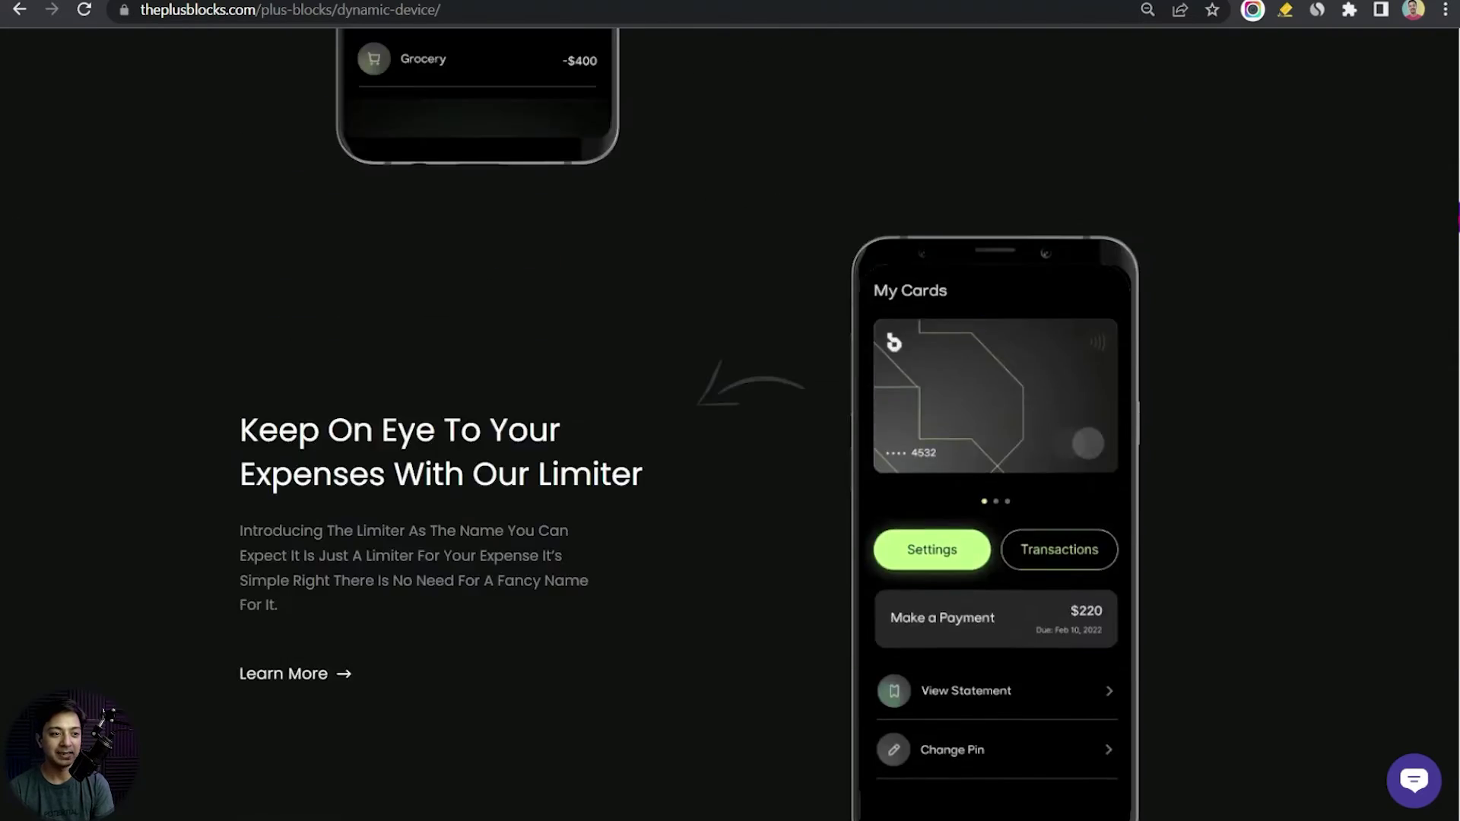
scroll(730, 426, "down", 20)
scroll(730, 426, "down", 15)
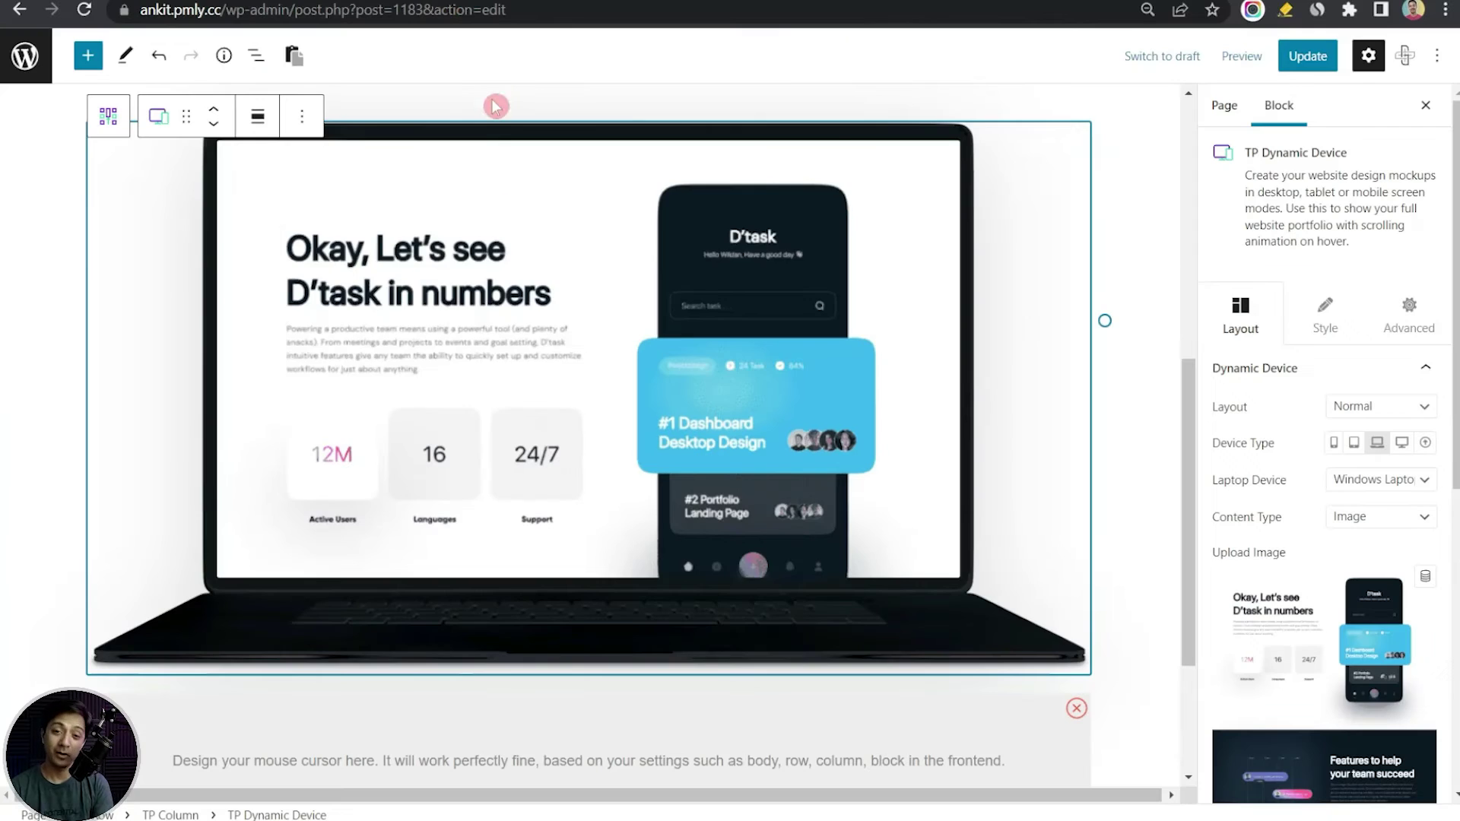
mouse_move(525, 407)
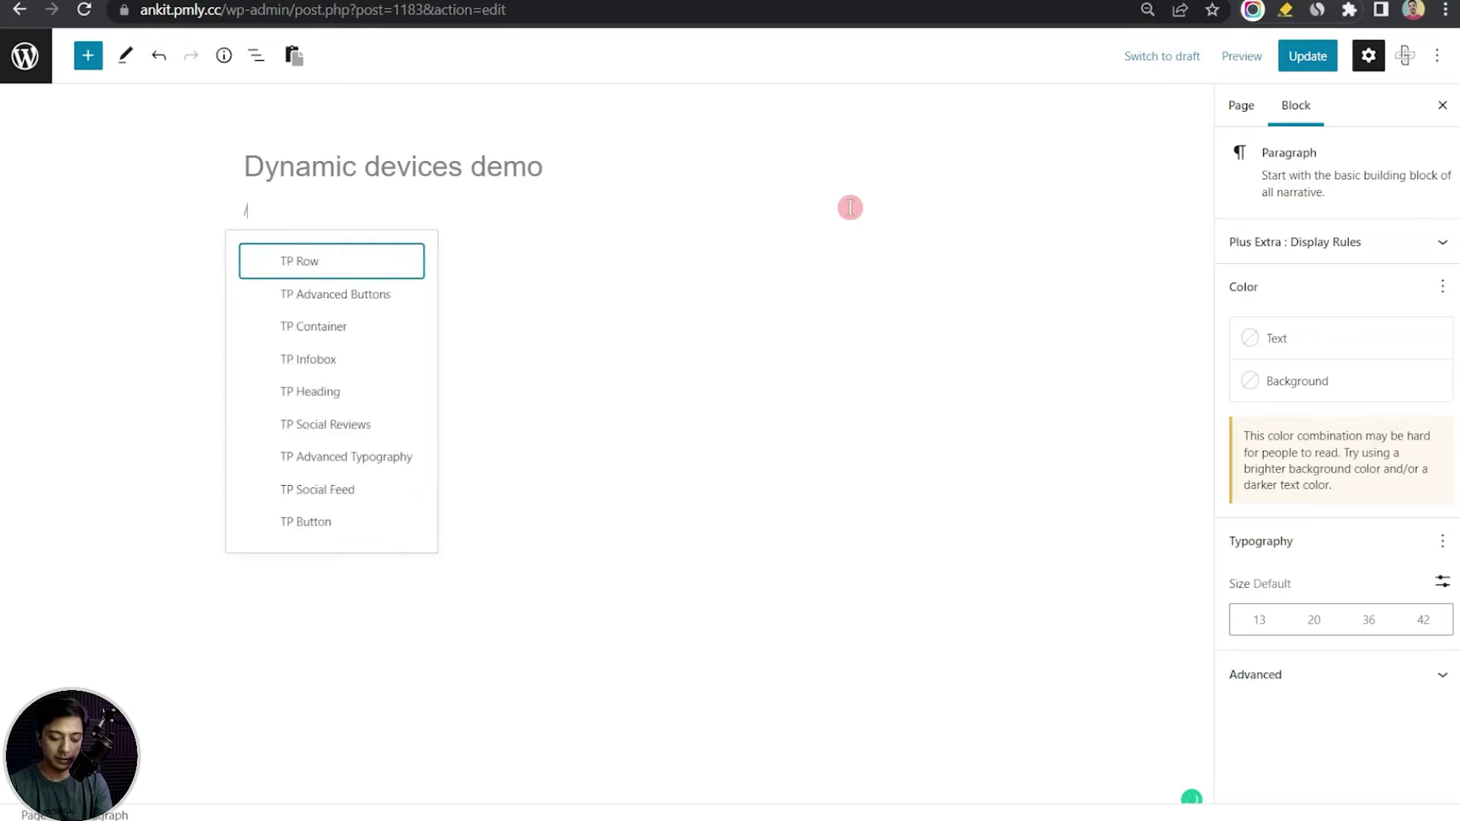
Insert a TP Row block with a single-column layout into the page
type("tp row")
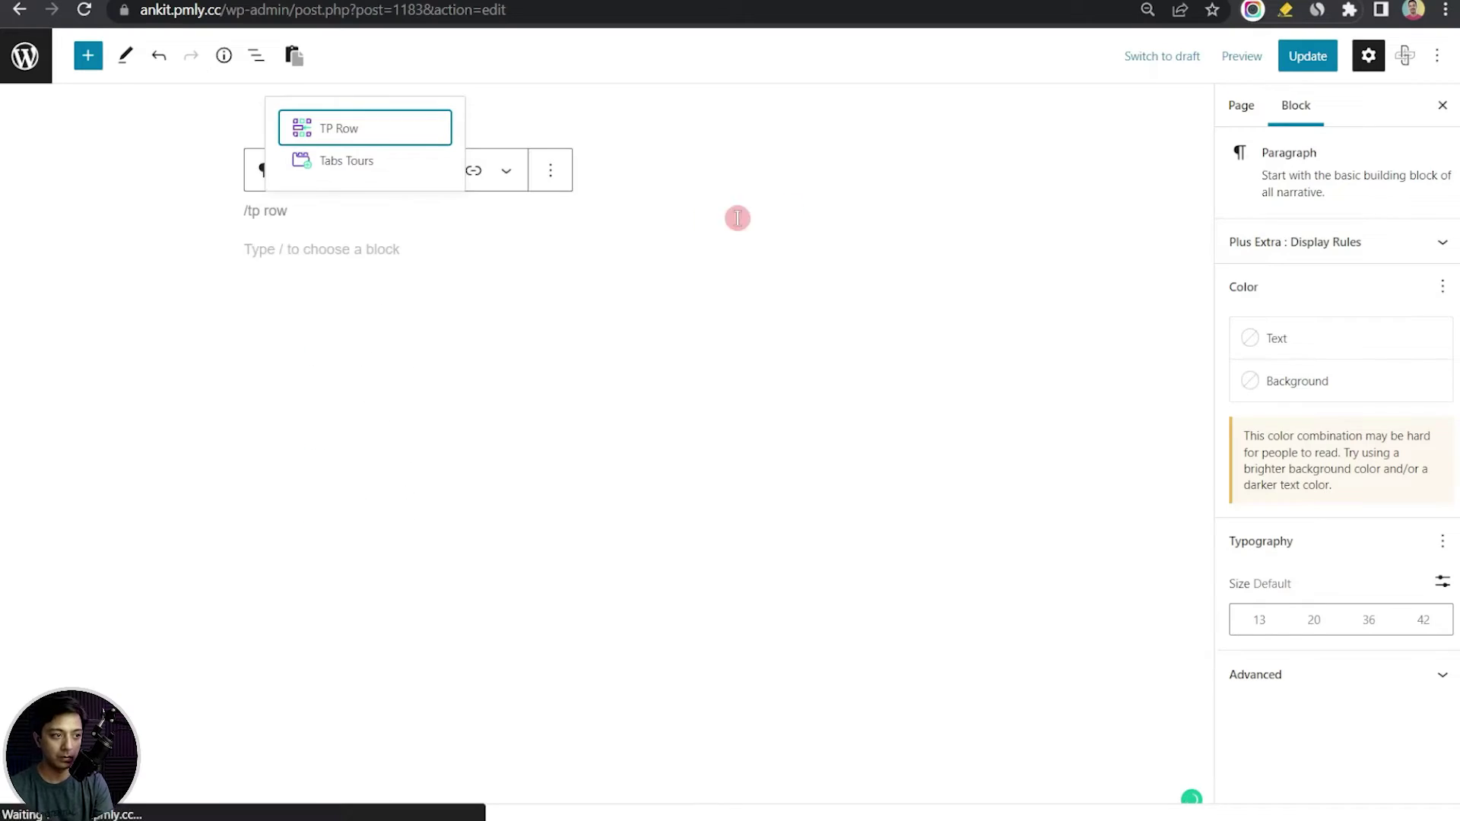
left_click(367, 128)
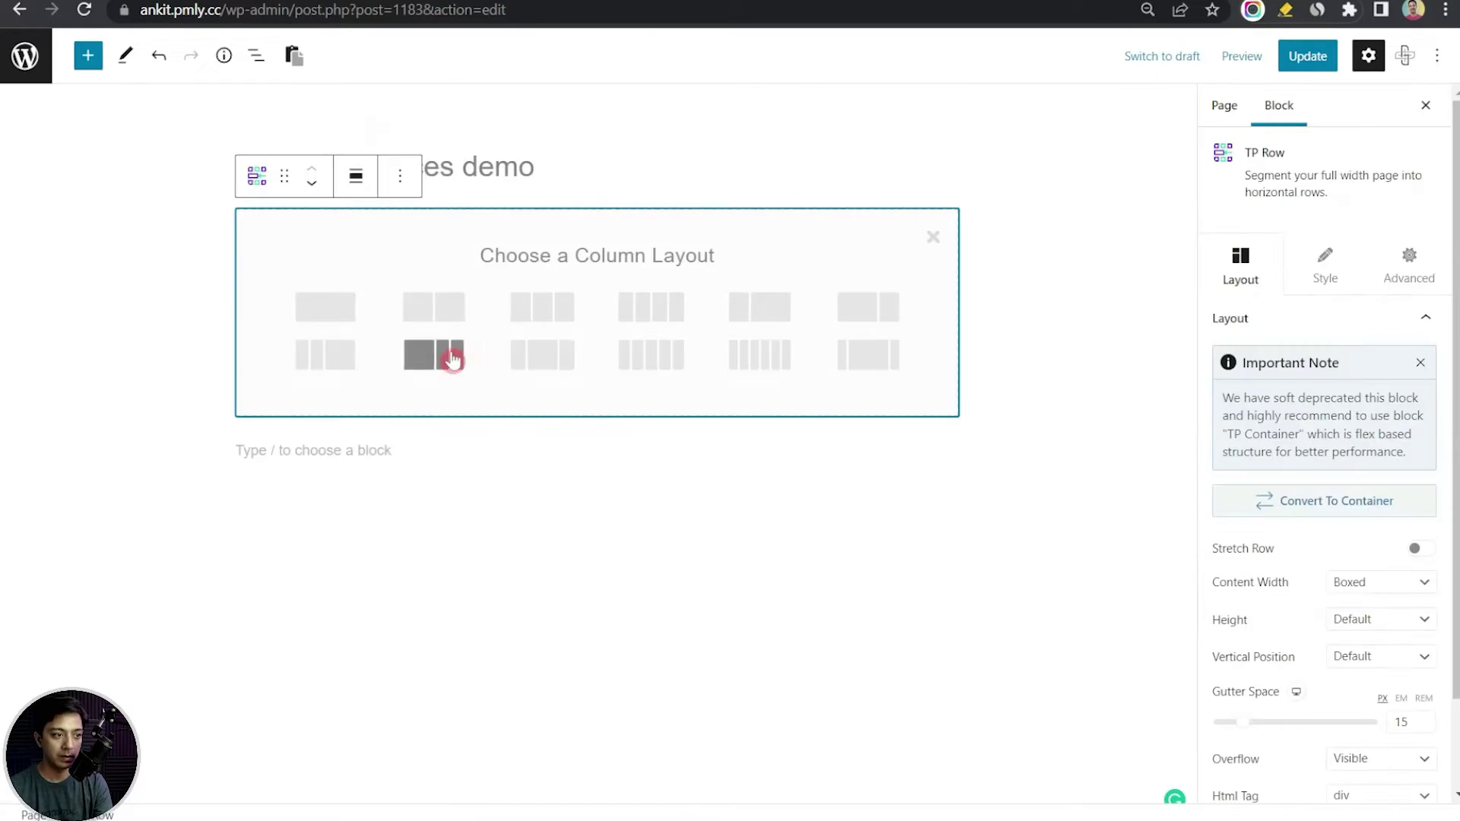
left_click(325, 307)
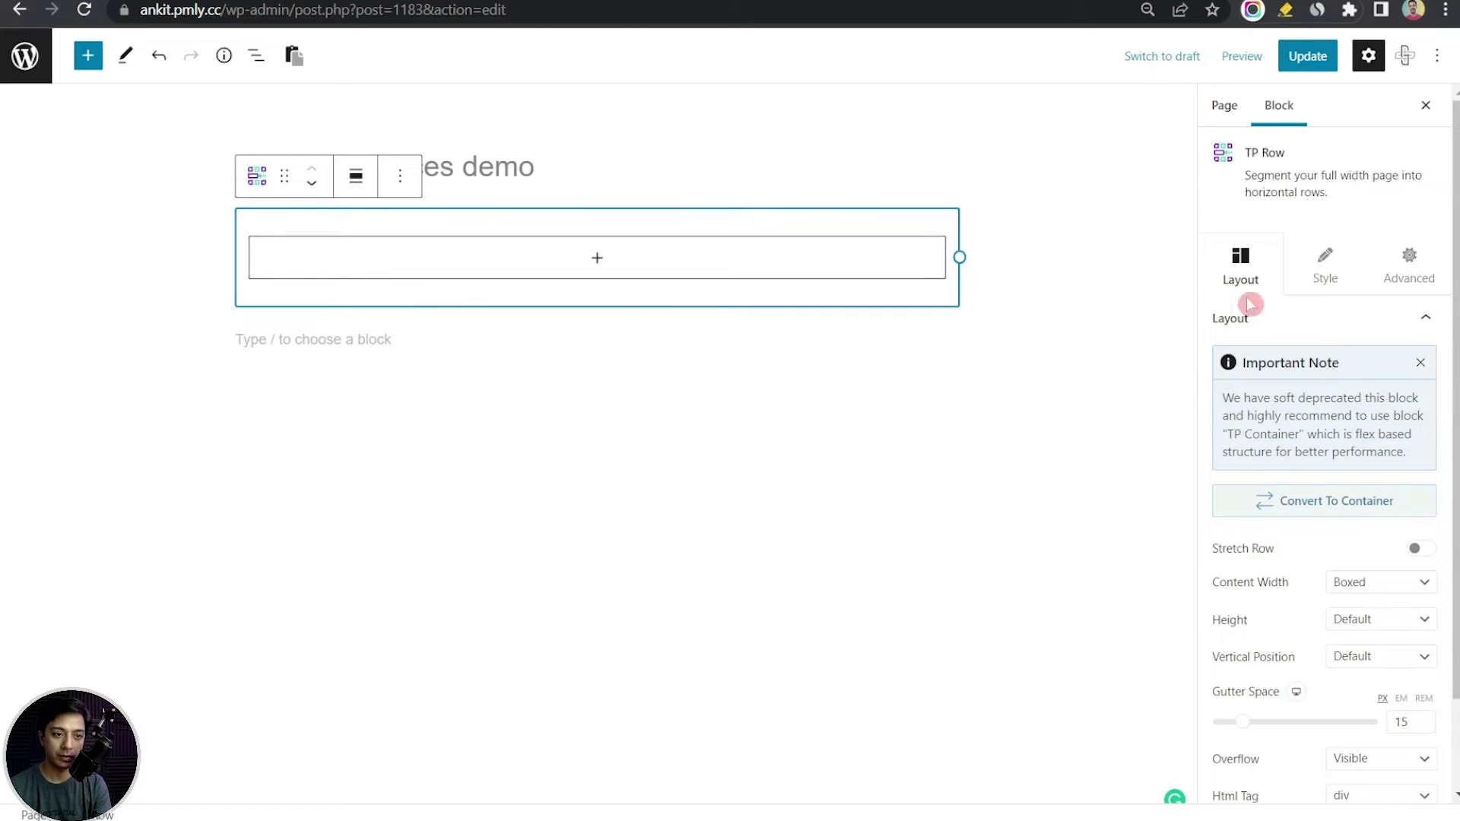
Unlink the row's padding values and set 20 px at the top and 50 px at the bottom
left_click(1411, 268)
left_click(1412, 479)
left_click(1232, 477)
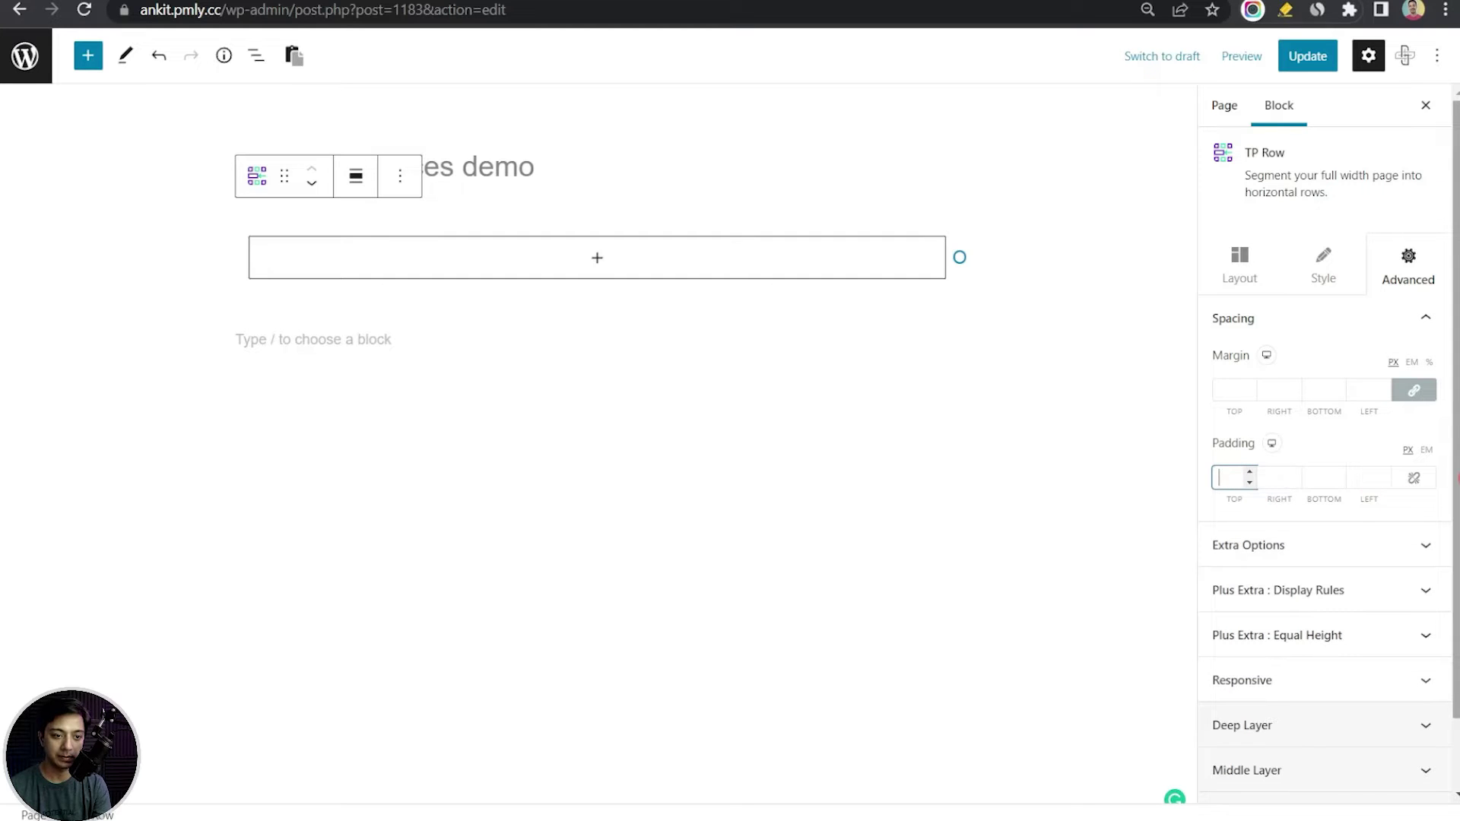
type("20")
left_click(1320, 478)
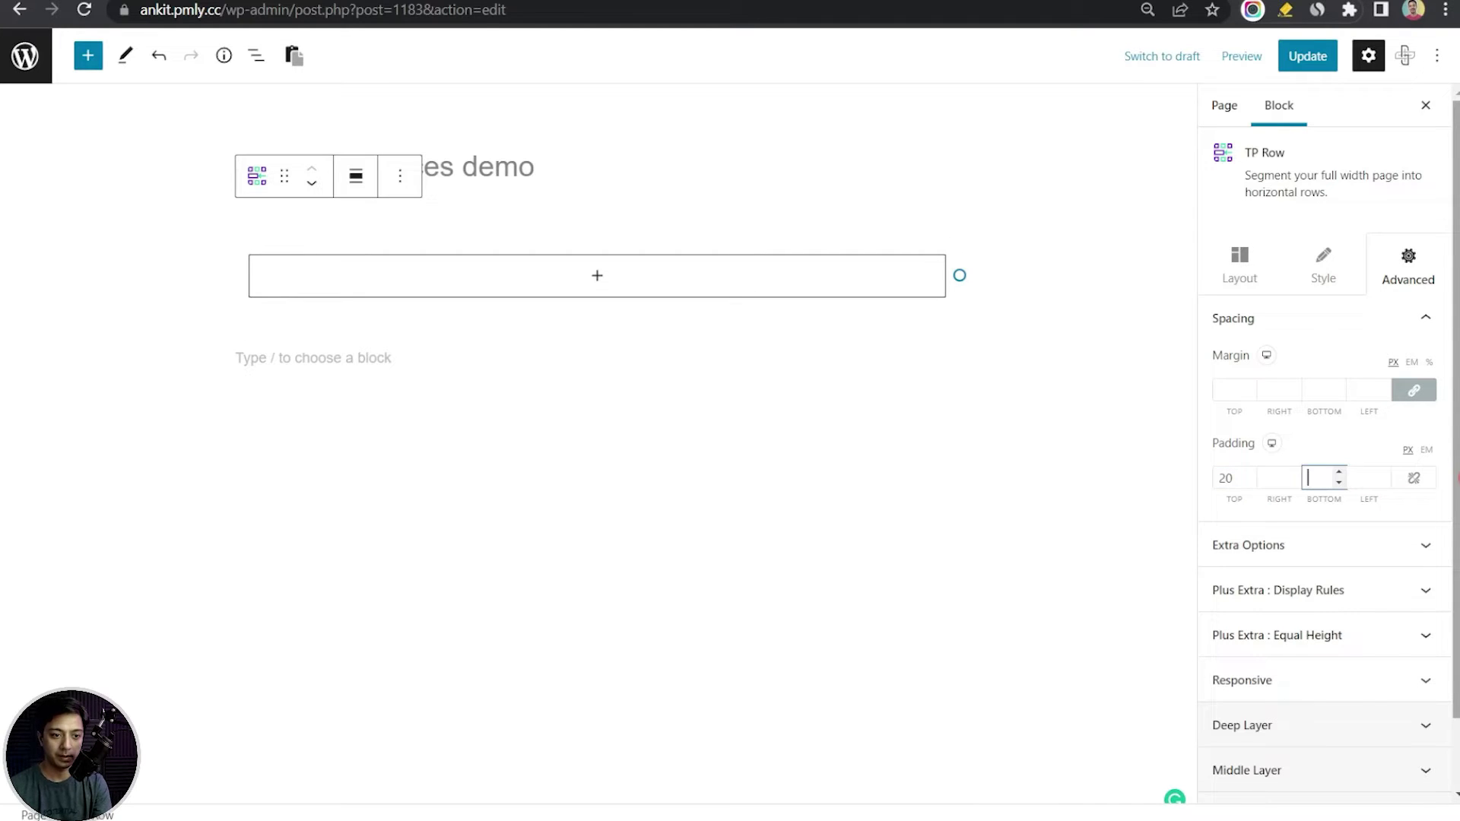
type("50")
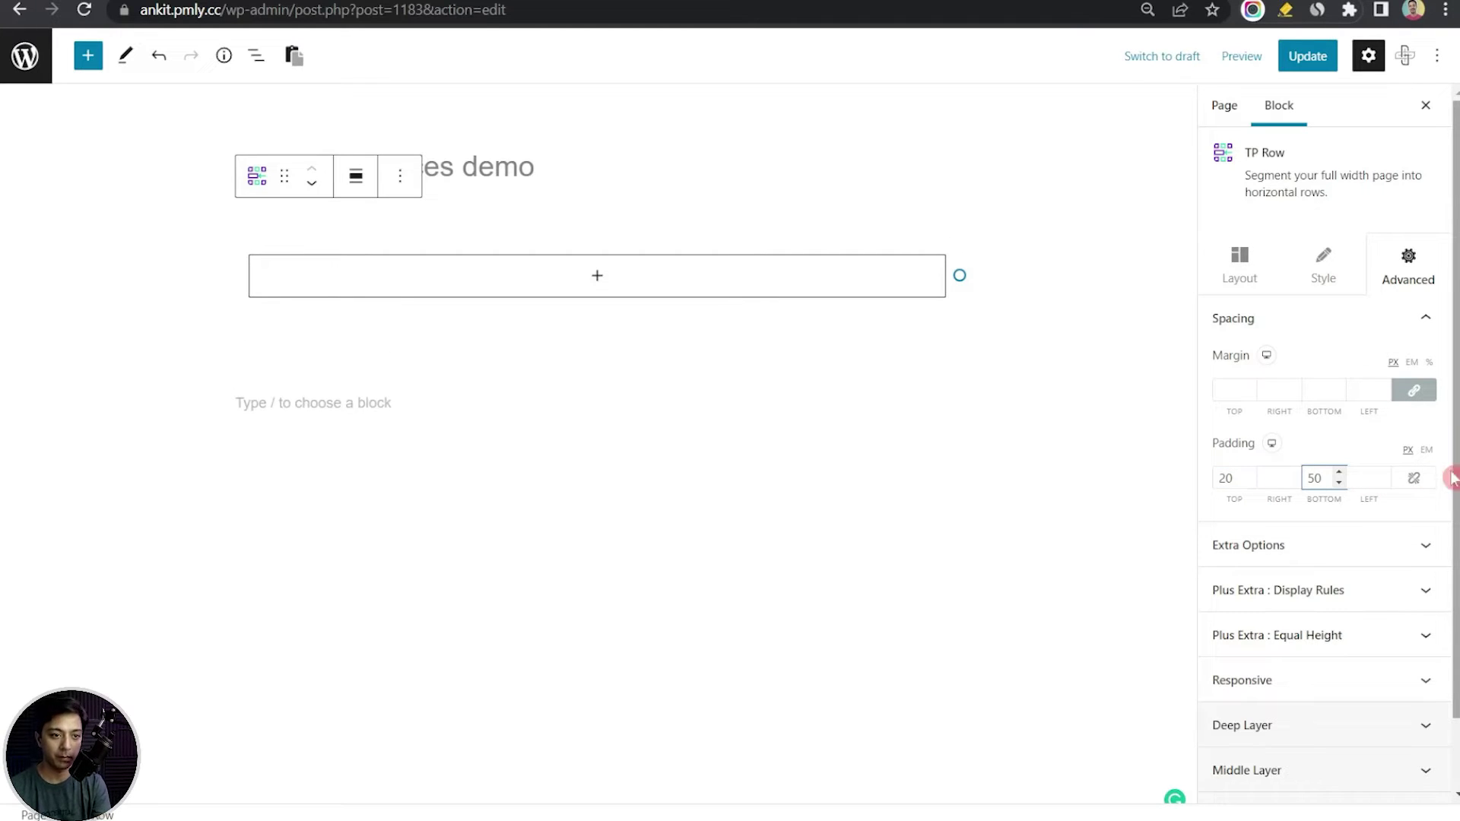
Give the row a linear gradient background at 180° running from light grey to darker grey
left_click(1338, 283)
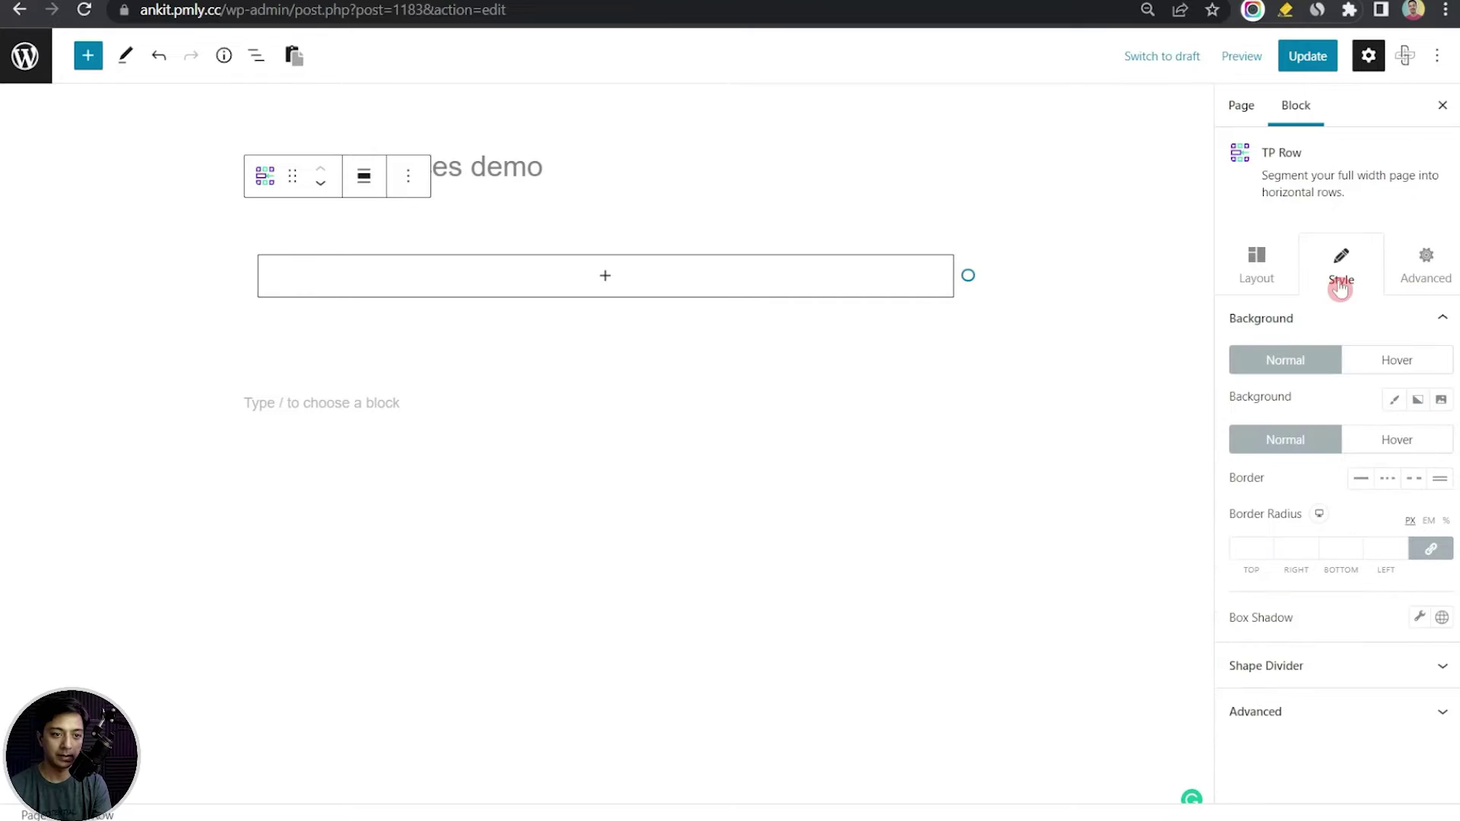
left_click(1420, 405)
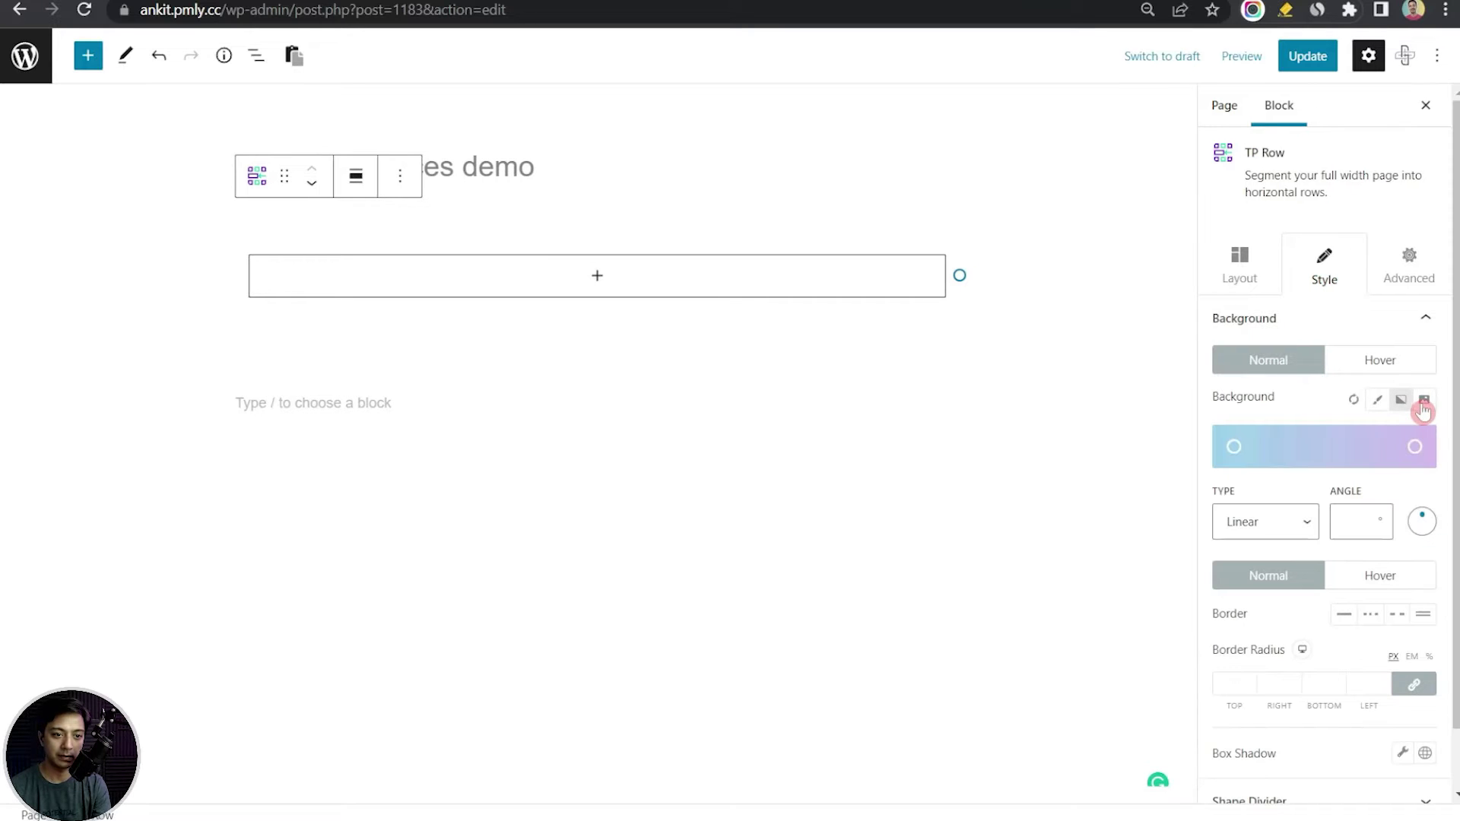
left_click(1416, 451)
left_click(1293, 238)
left_click(1197, 466)
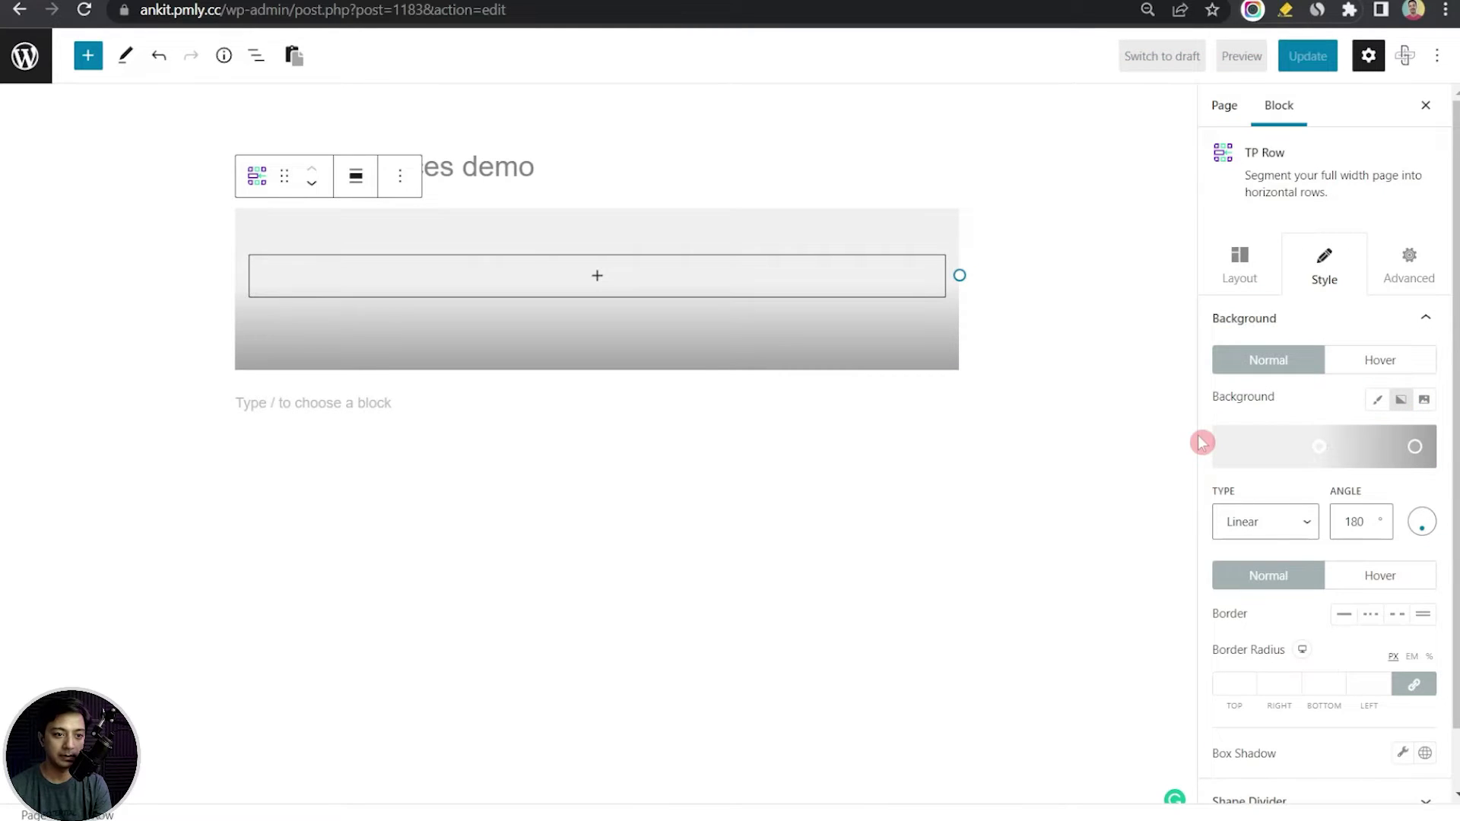
Make the TP Row full width and insert a TP Dynamic Device block inside its column
left_click(355, 176)
left_click(391, 300)
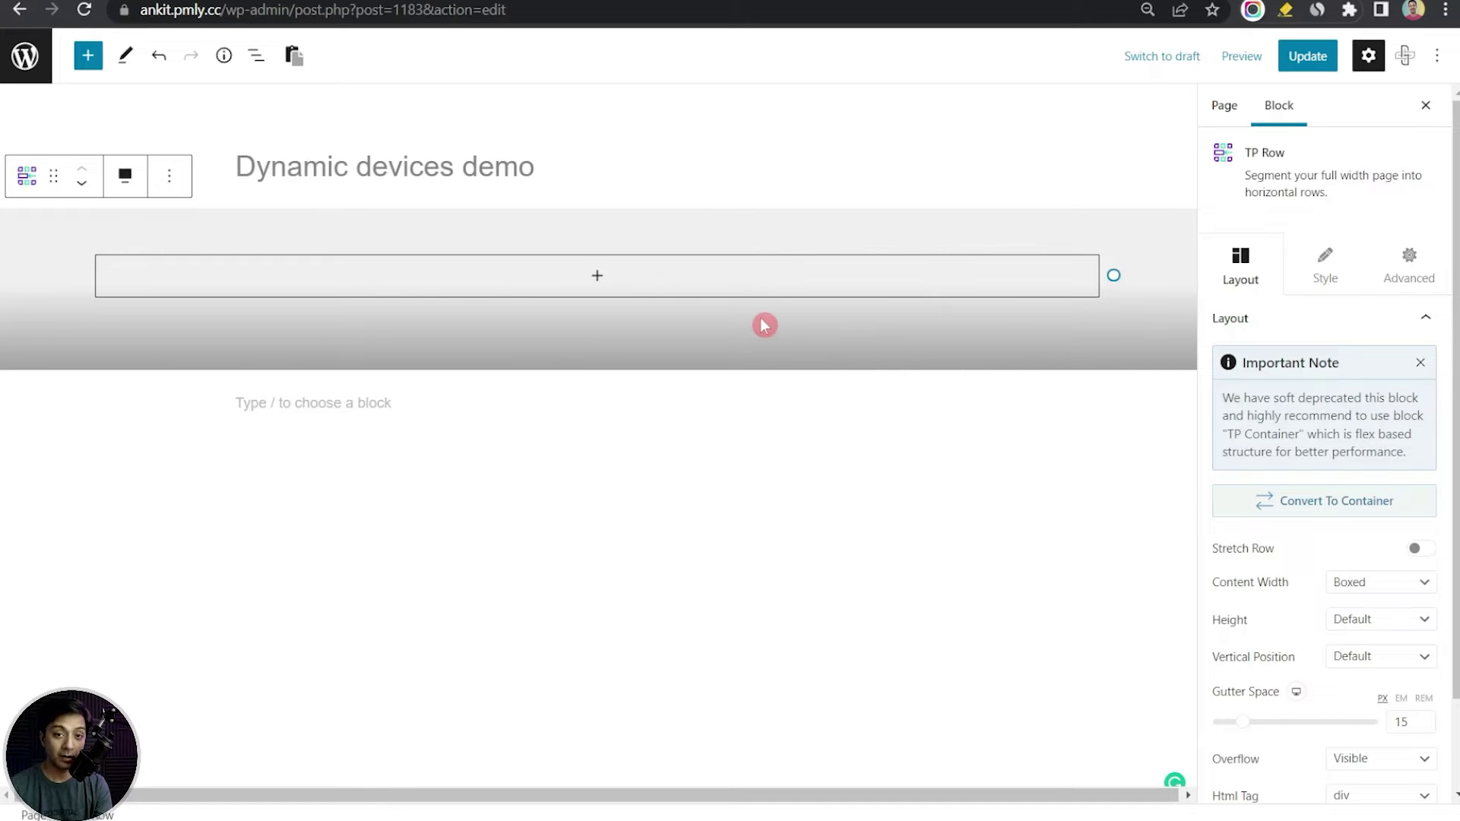
left_click(597, 280)
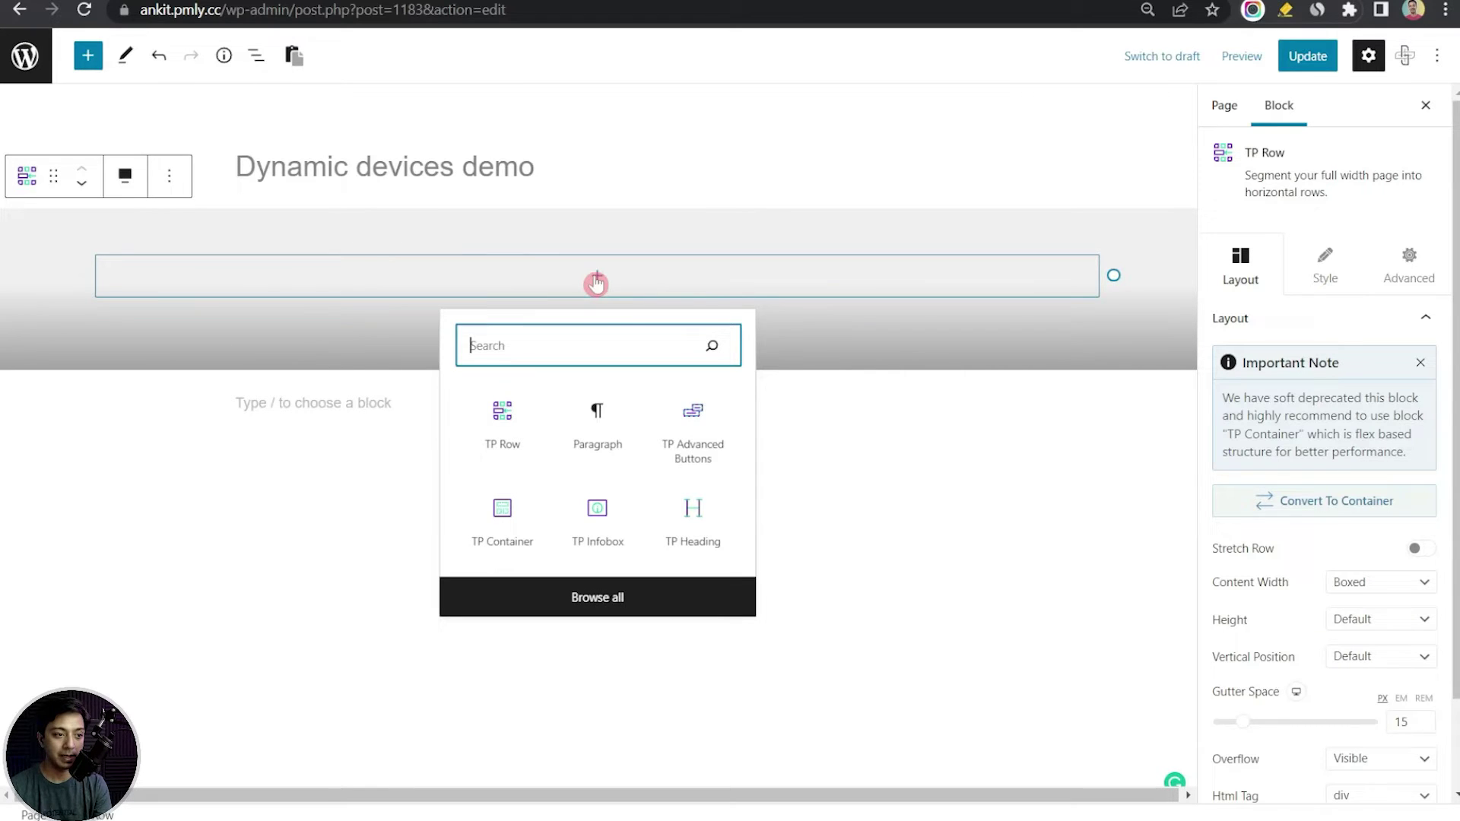
type("dynamic")
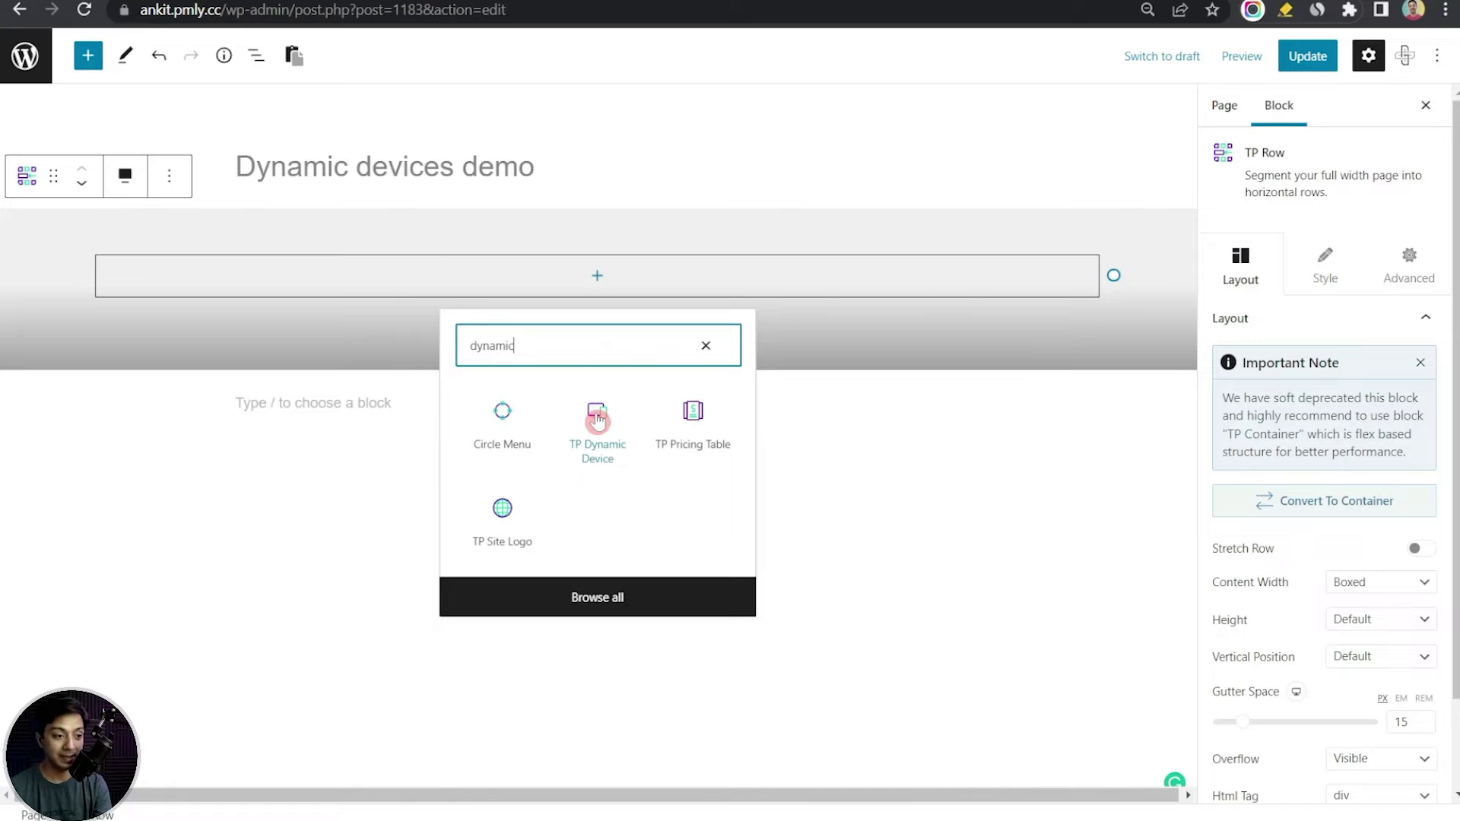
left_click(593, 430)
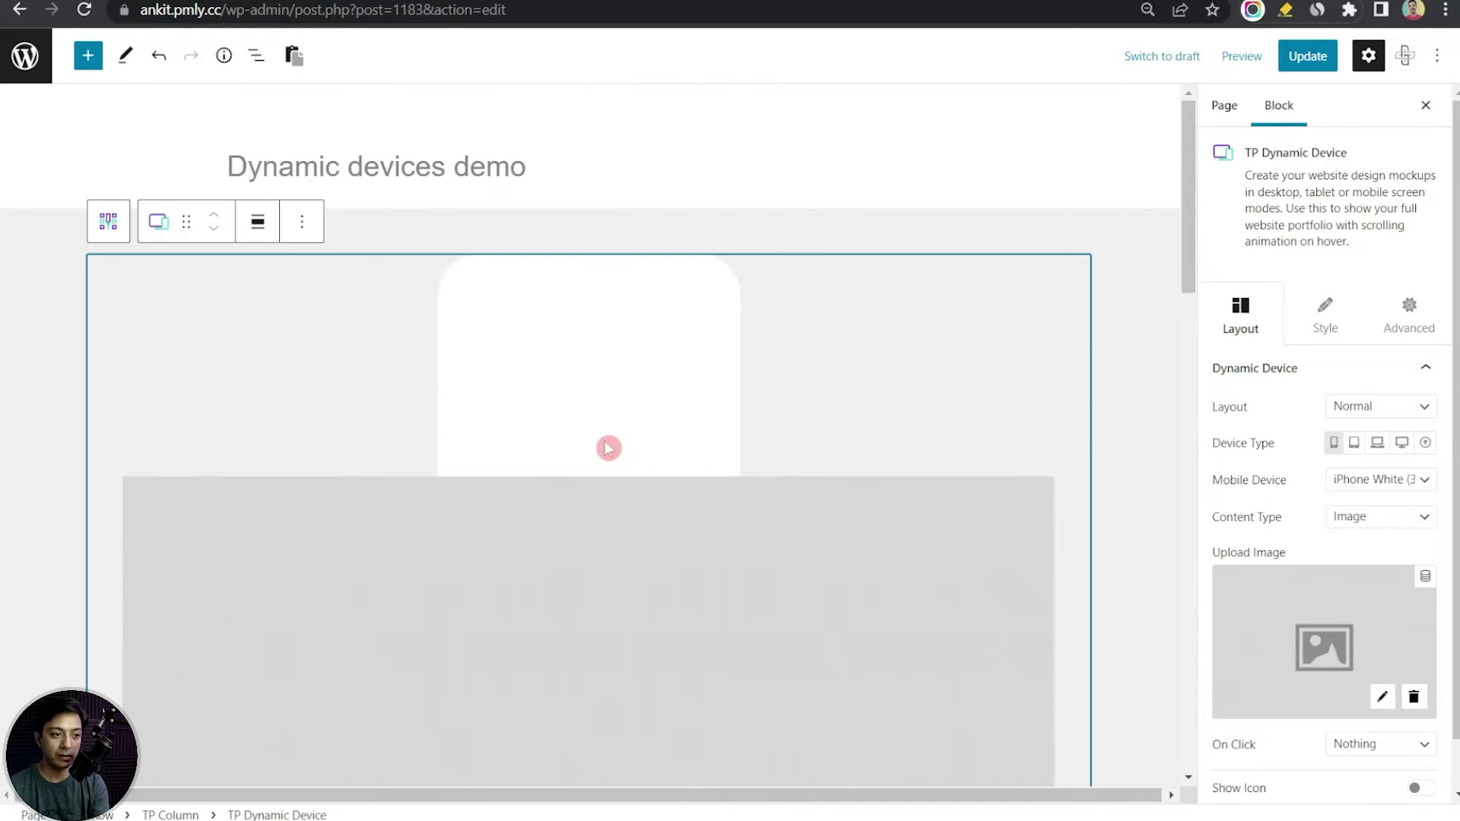
scroll(608, 448, "down", 5)
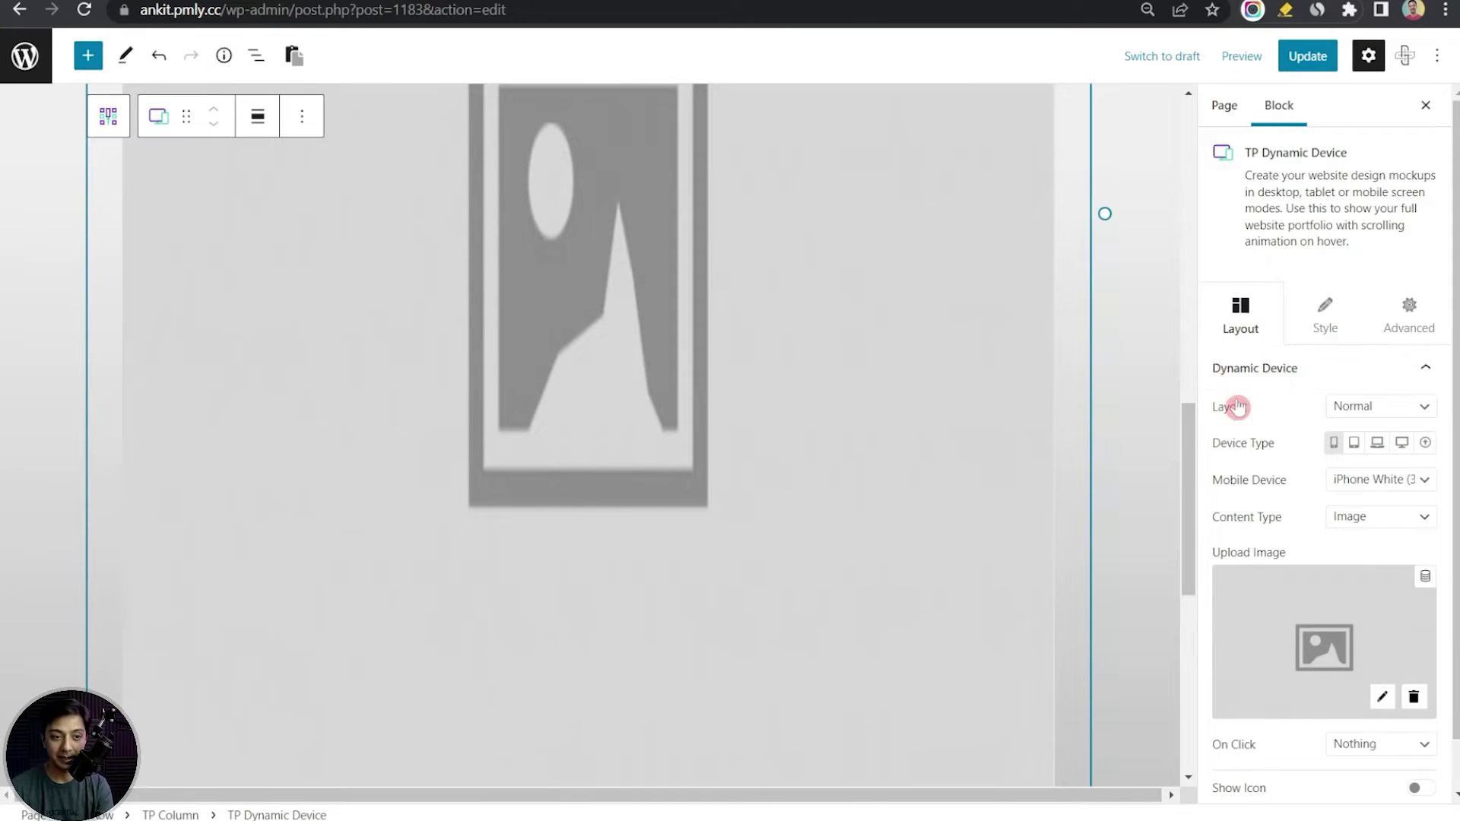
Keep the device block's Normal layout and try out the tablet and laptop device types
left_click(1416, 416)
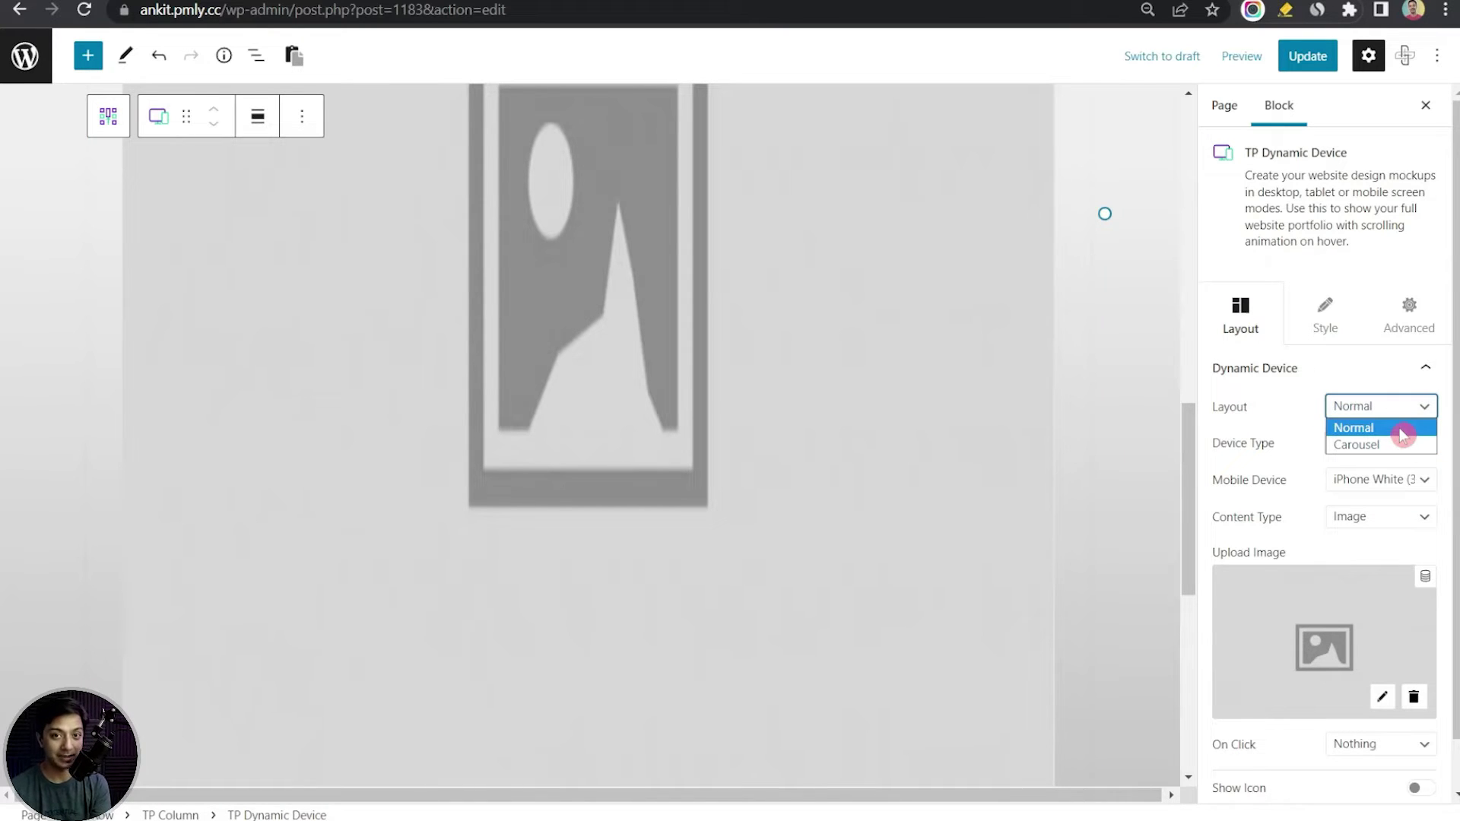
left_click(1402, 429)
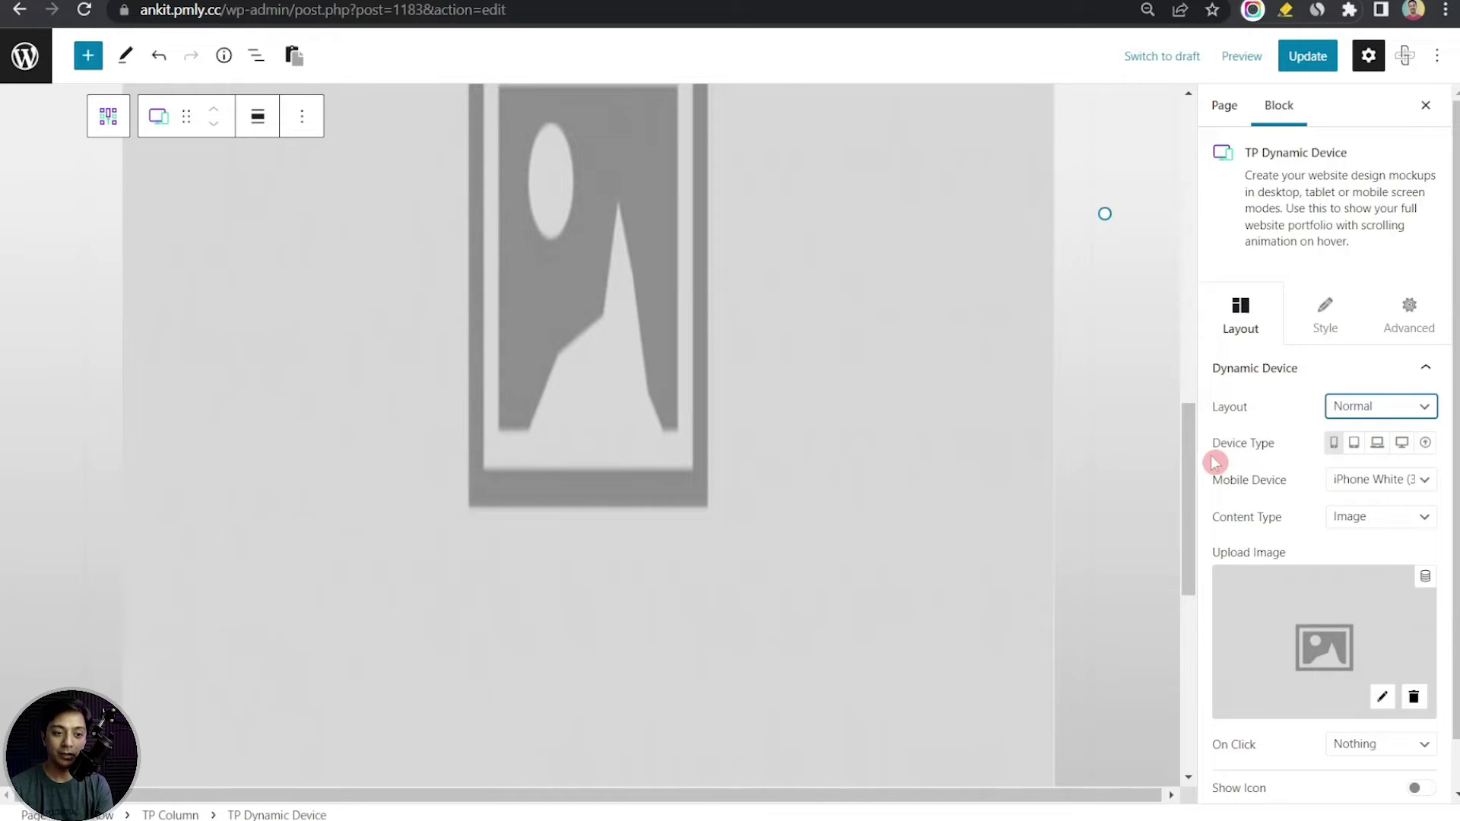
left_click(1355, 446)
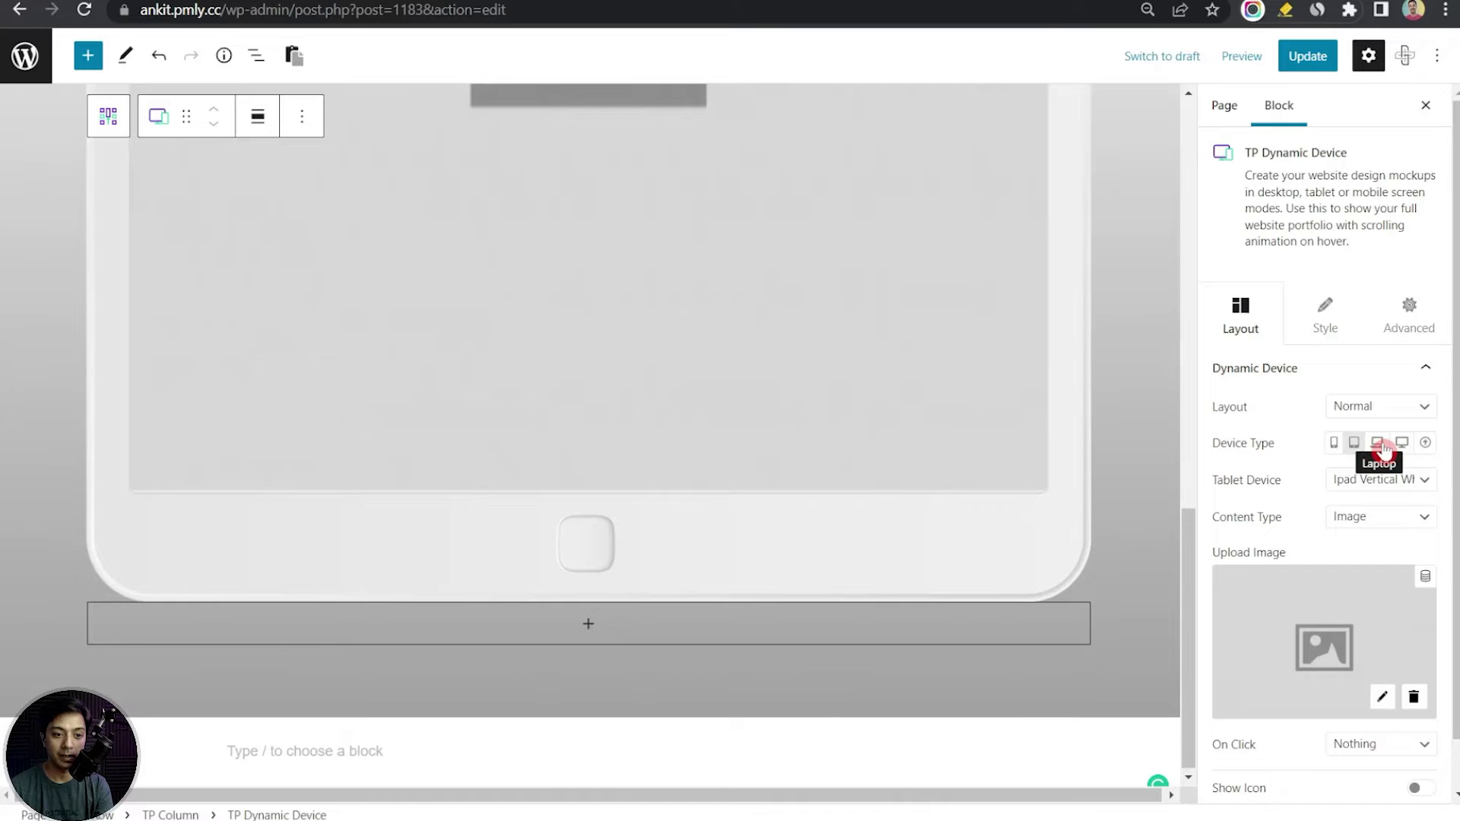
left_click(1379, 445)
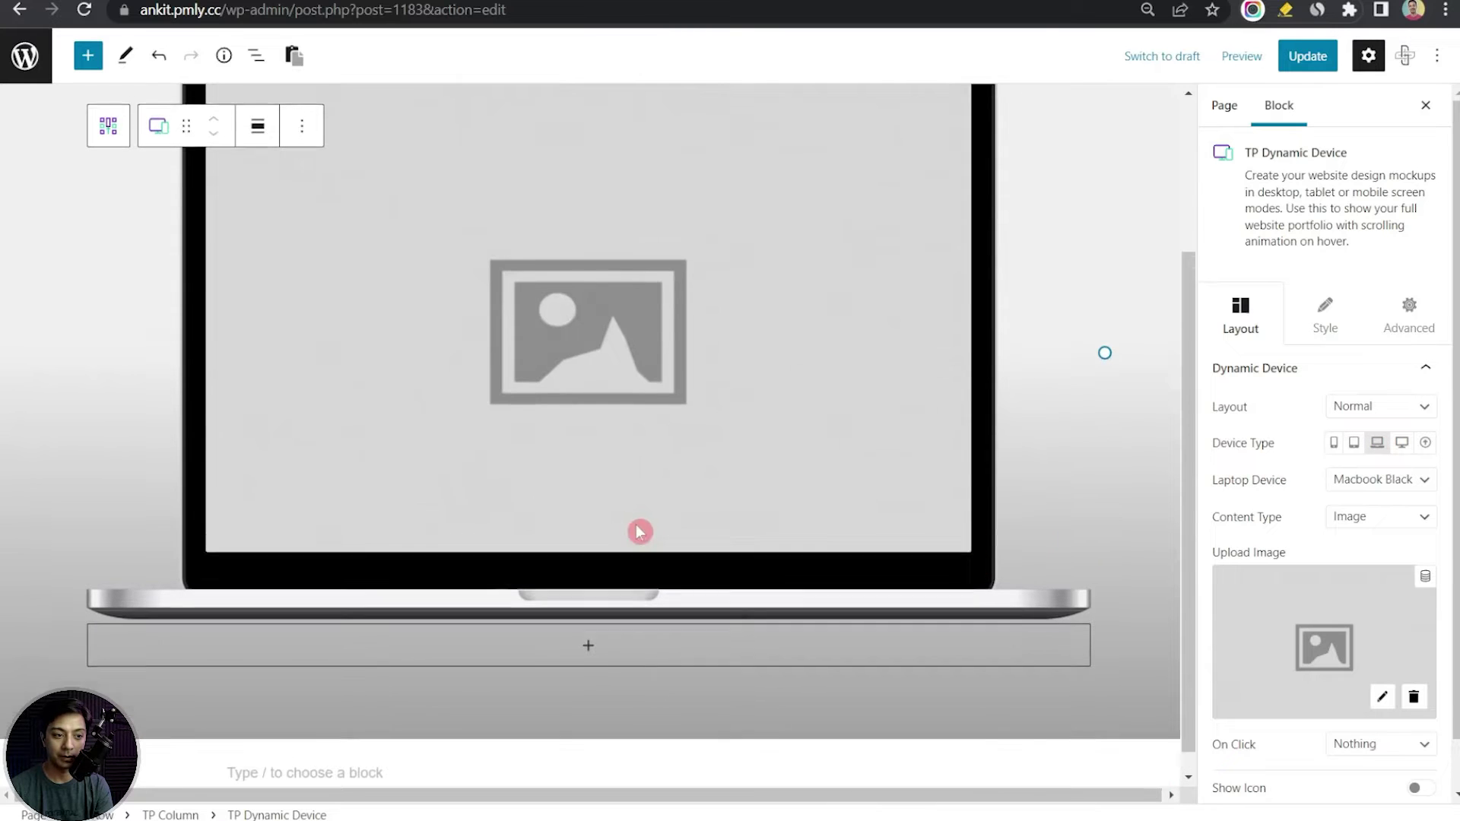
scroll(639, 531, "up", 2)
scroll(710, 531, "down", 2)
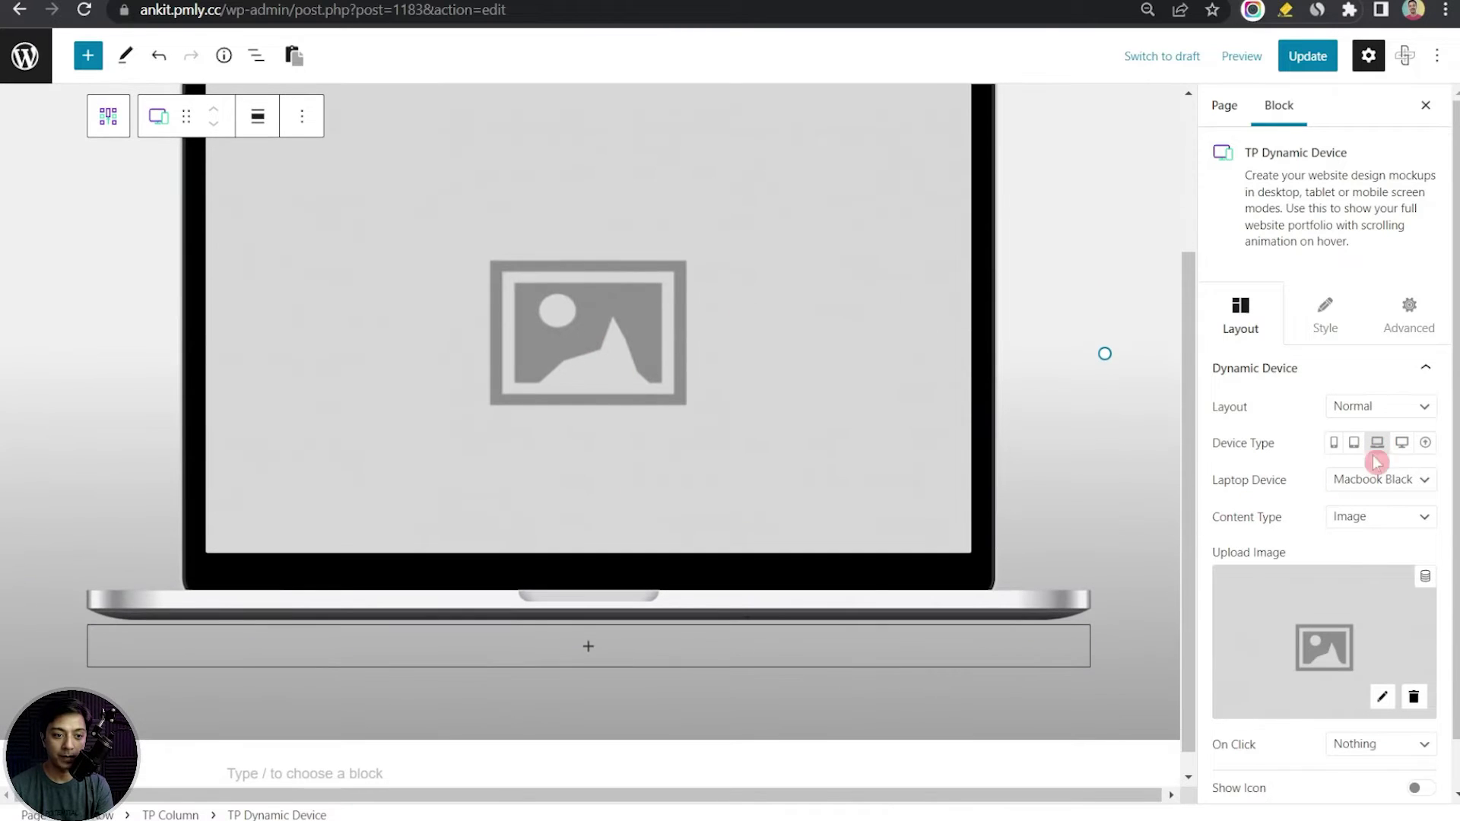
Try the desktop device type and look over the whole iMac Minimal mockup
left_click(1401, 444)
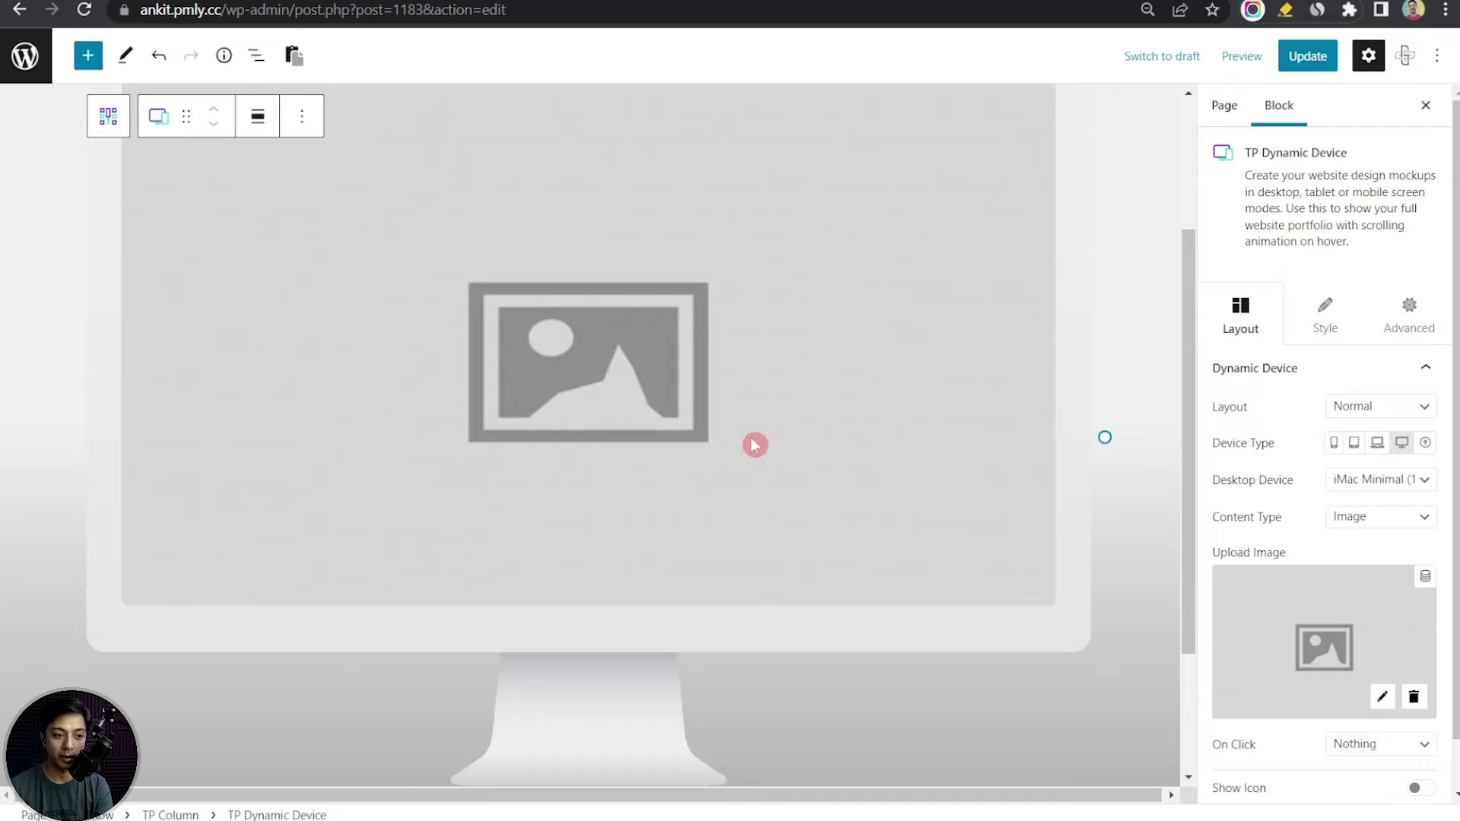
scroll(722, 463, "down", 3)
scroll(535, 482, "up", 5)
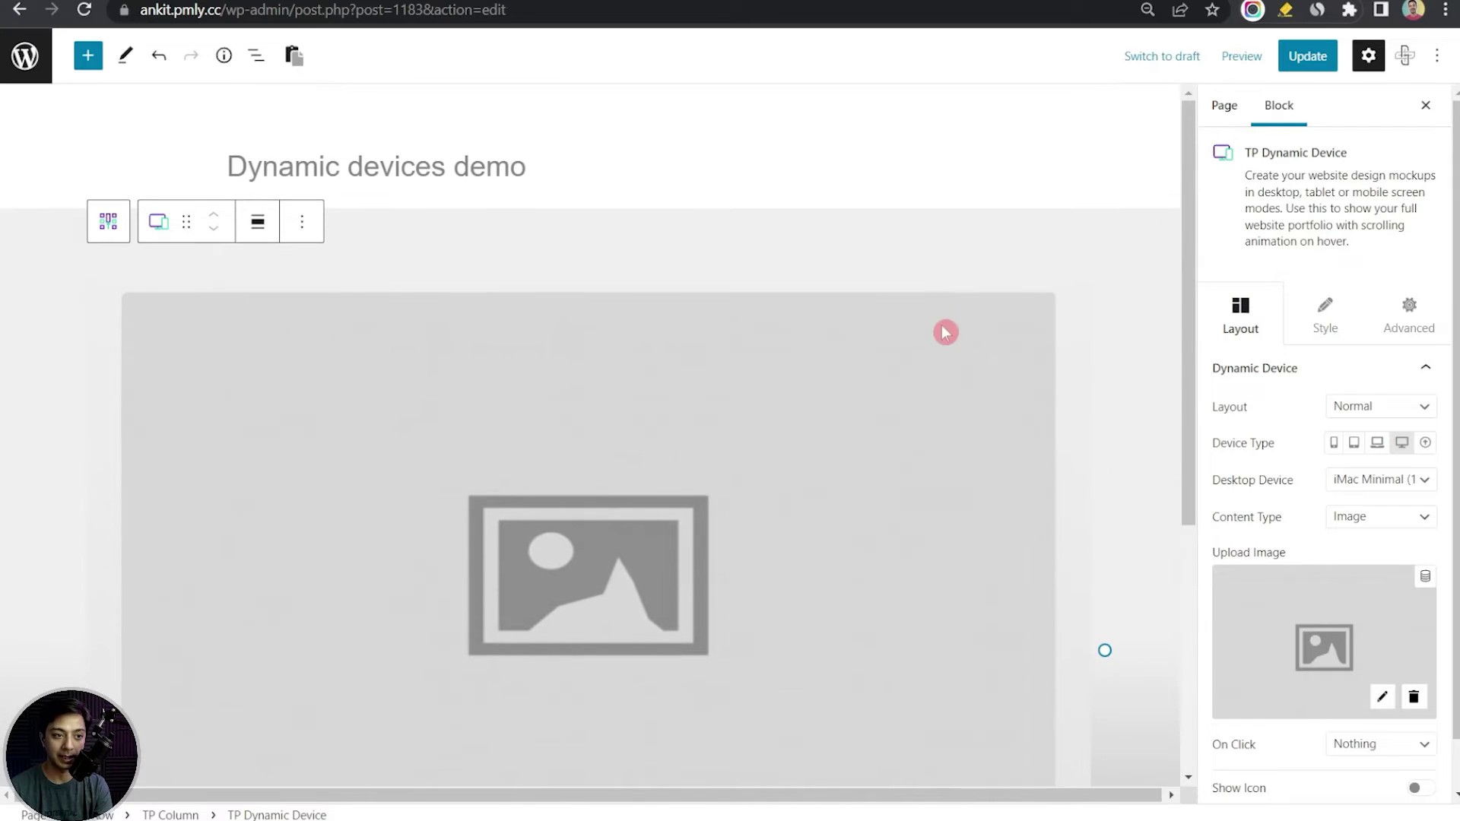
scroll(532, 605, "down", 4)
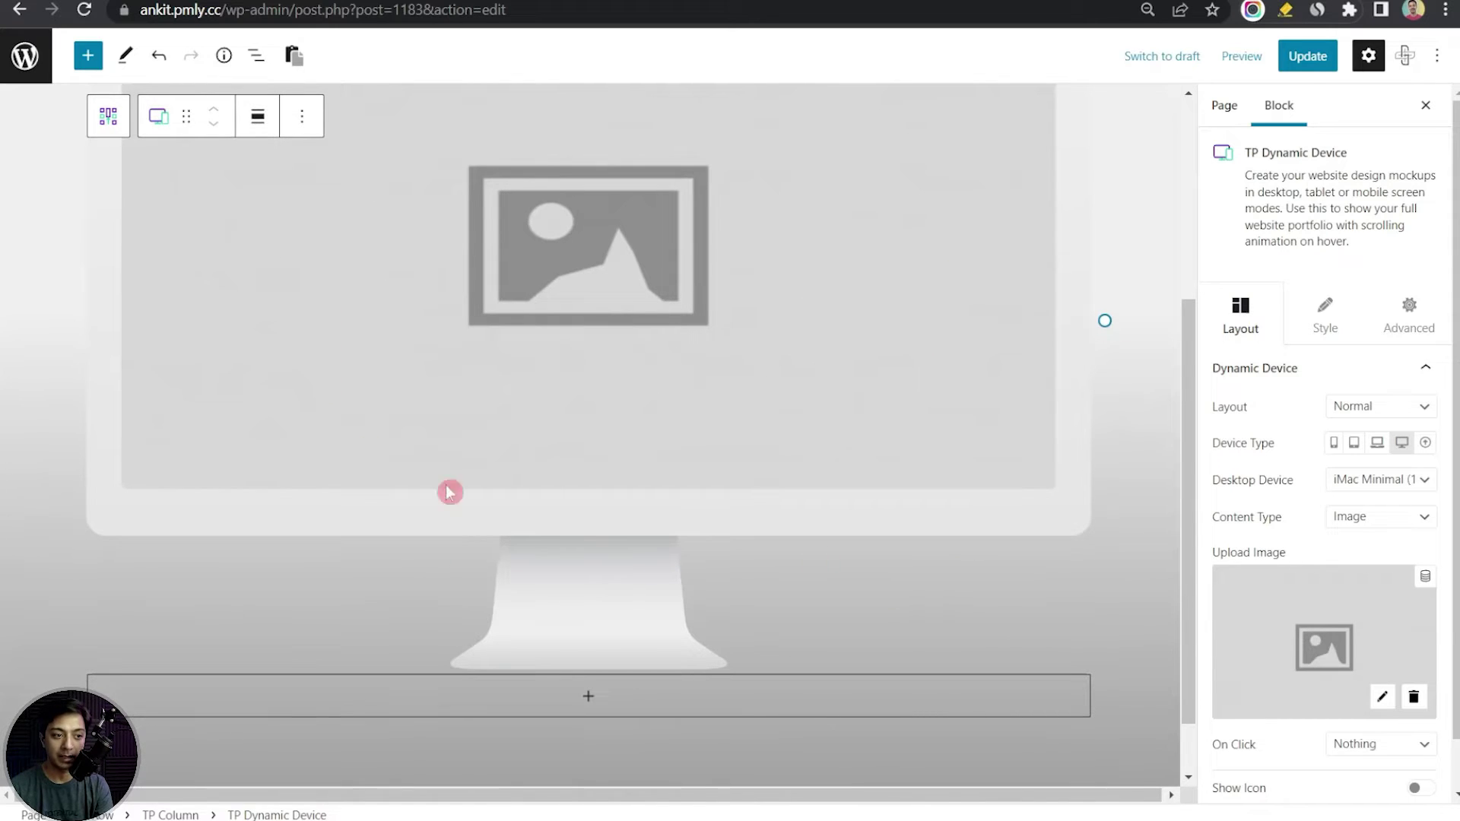
scroll(486, 487, "up", 3)
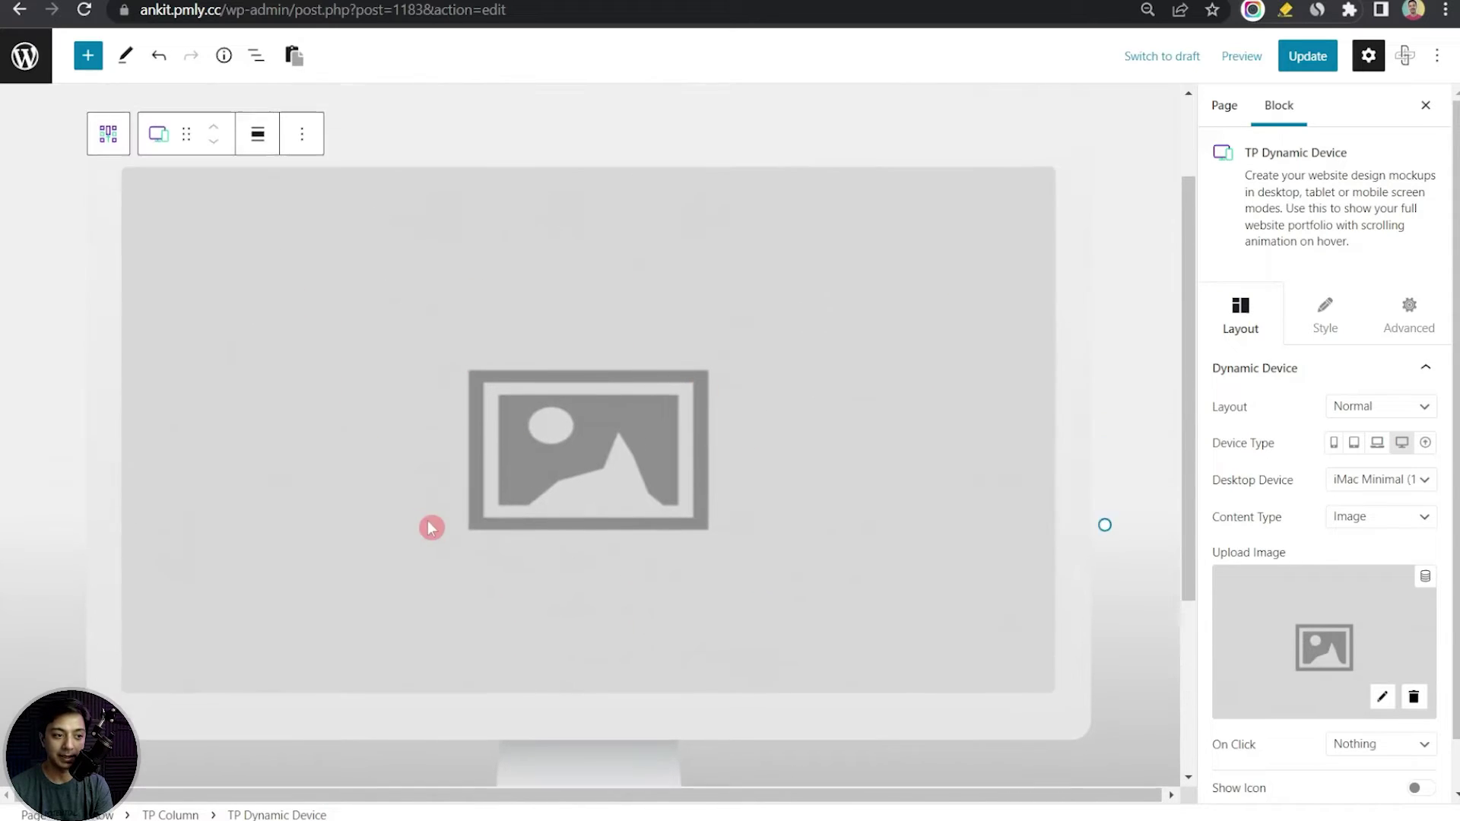
scroll(578, 548, "up", 2)
scroll(897, 499, "down", 2)
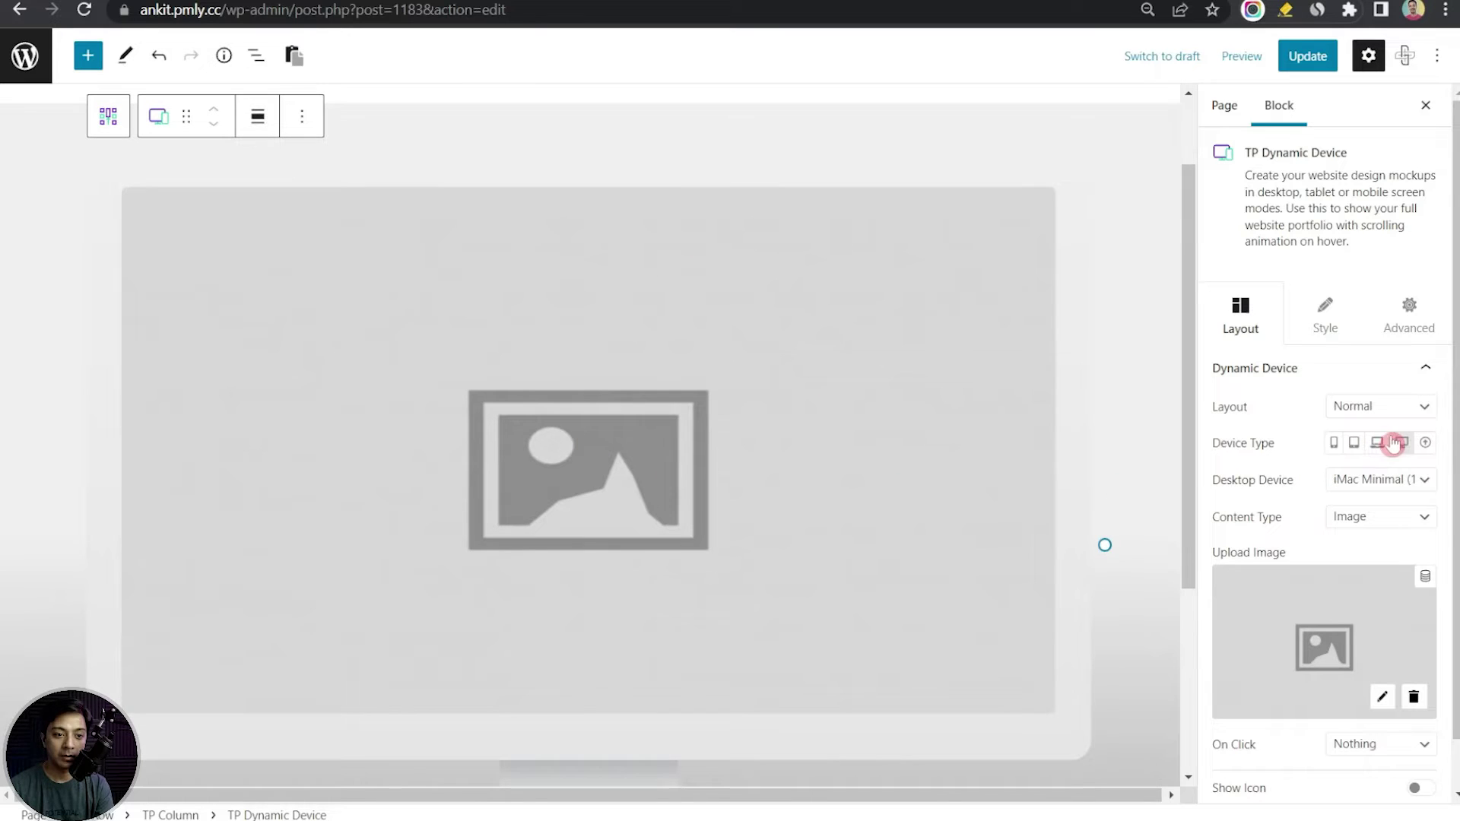
Set the device type to laptop and use the Macbook Black (800px x 500px) model
left_click(1378, 444)
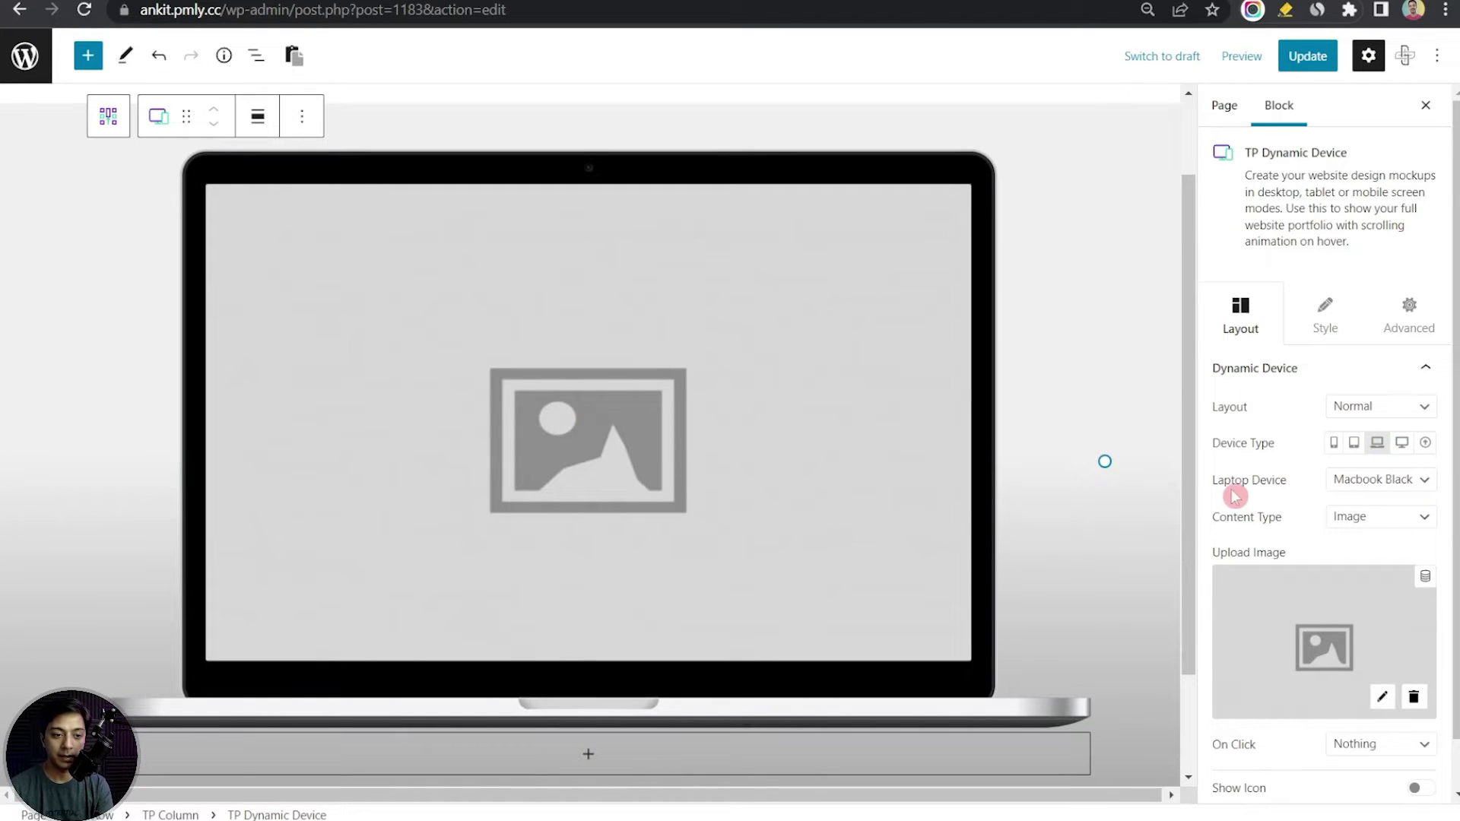
left_click(1378, 487)
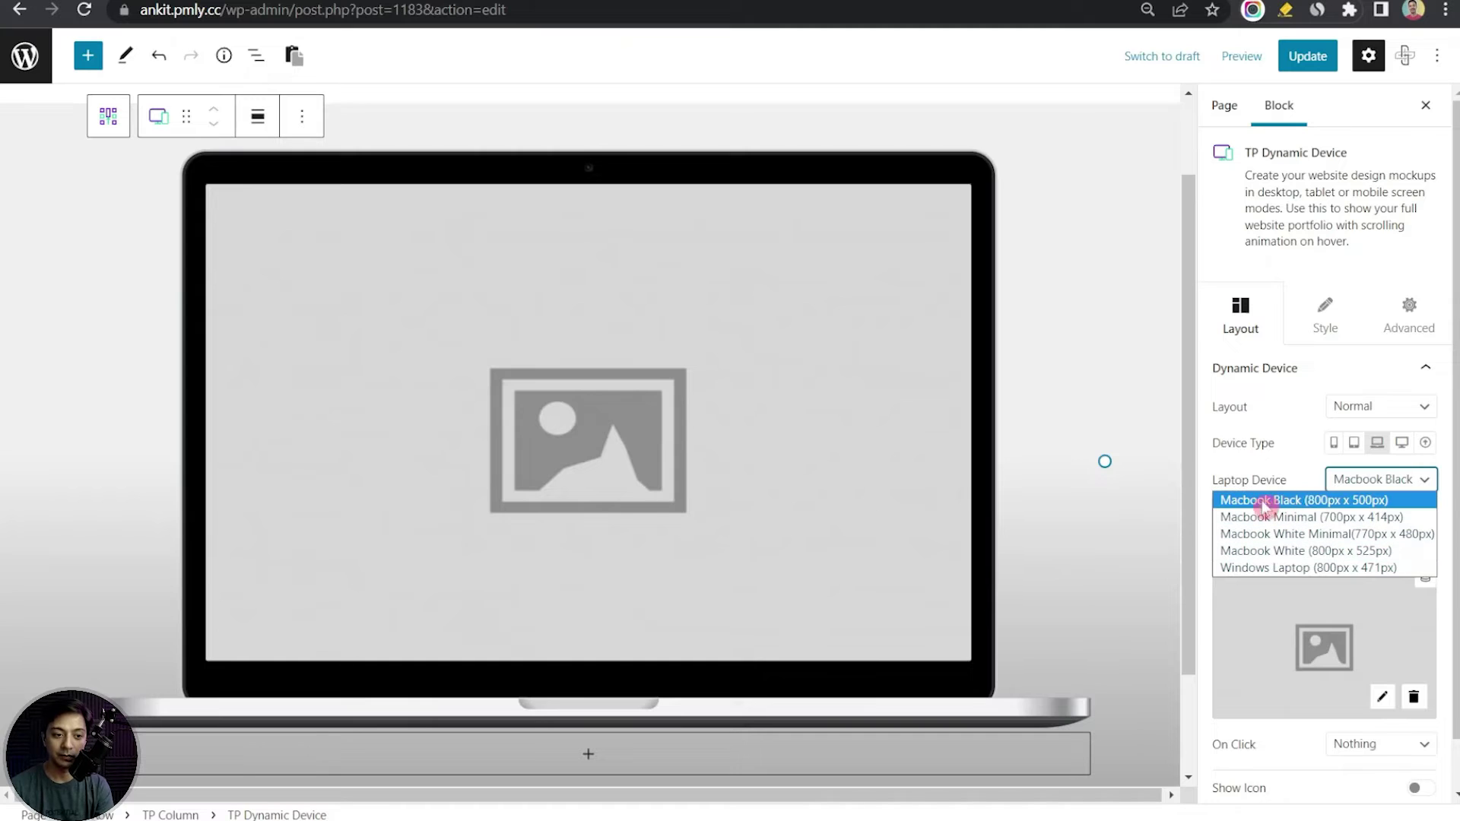
left_click(1228, 504)
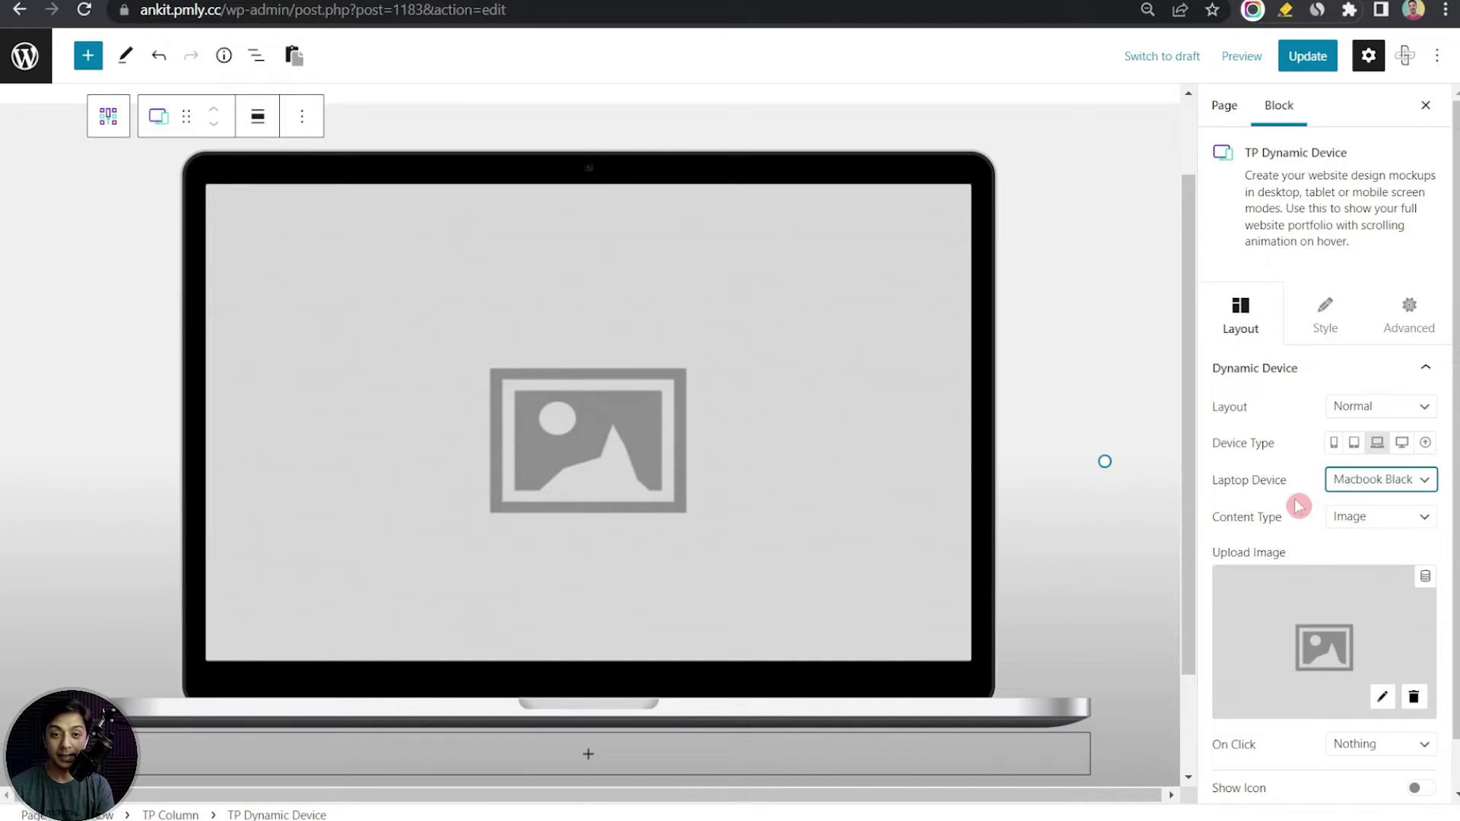
Keep Image as the content type and use 2nd-Woo-Single-Product-plant-store-2-1.jpg from the media library as the screen image
left_click(1378, 522)
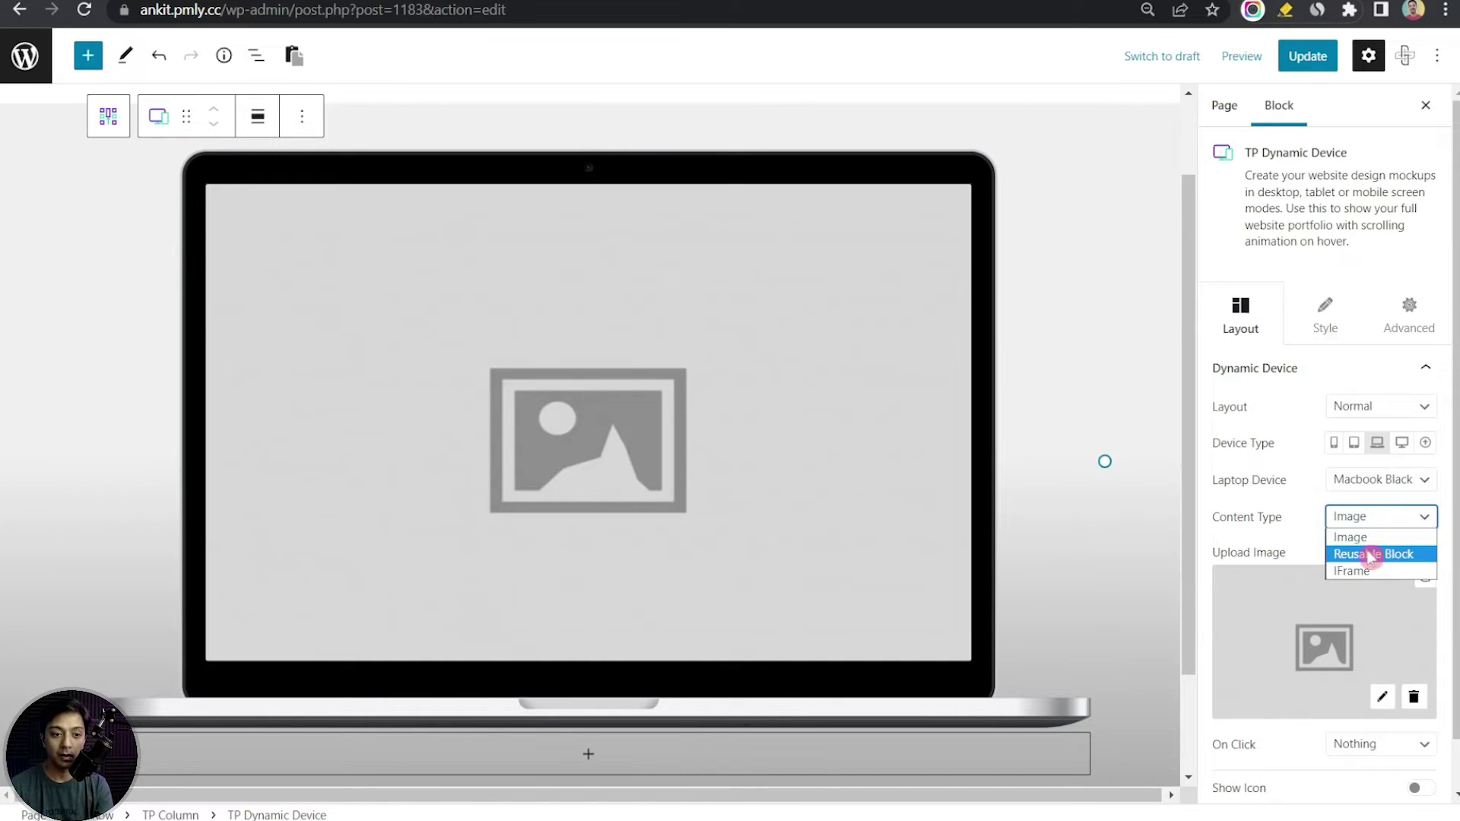
left_click(1404, 539)
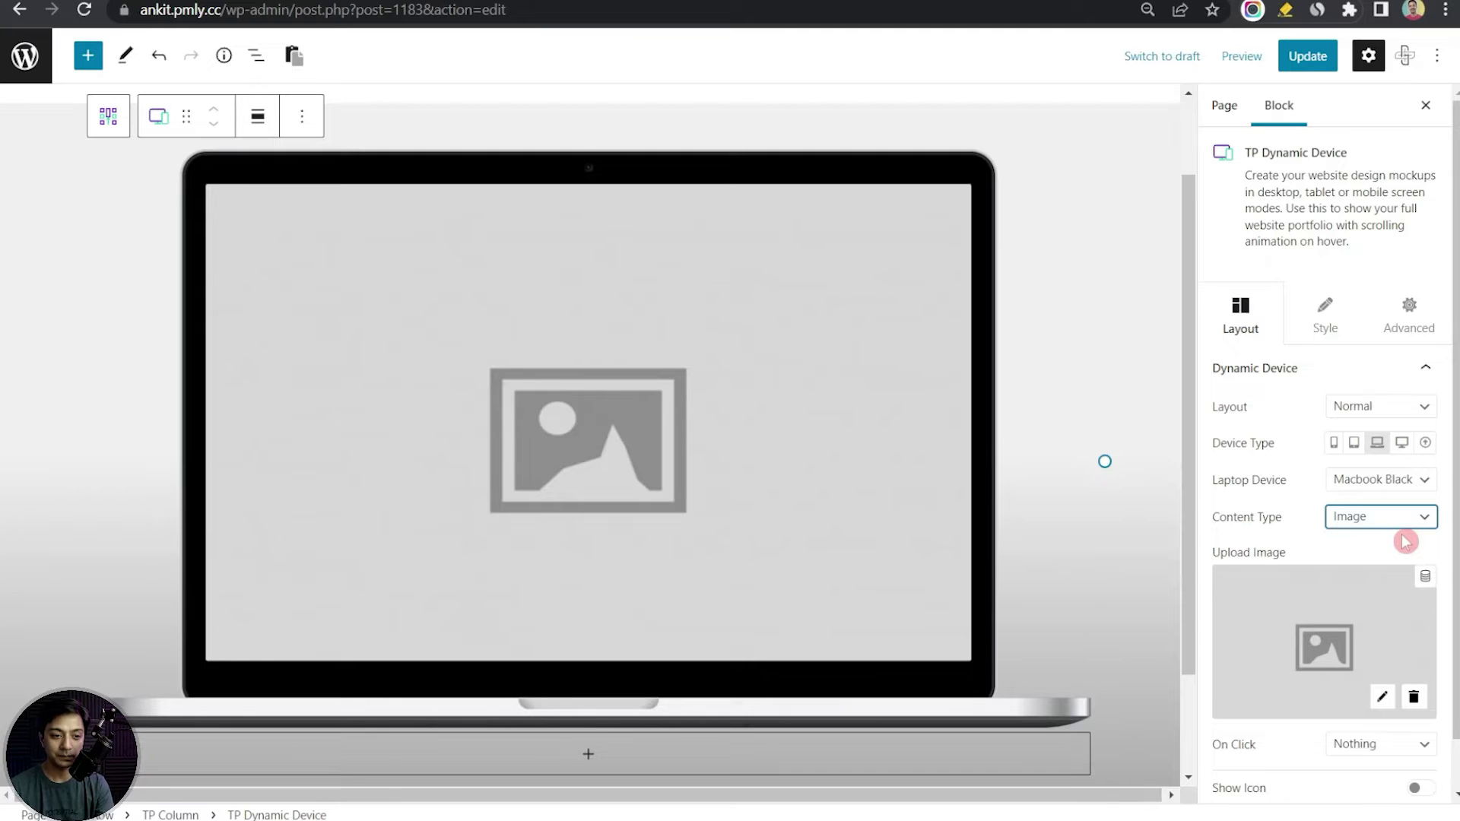
left_click(1381, 698)
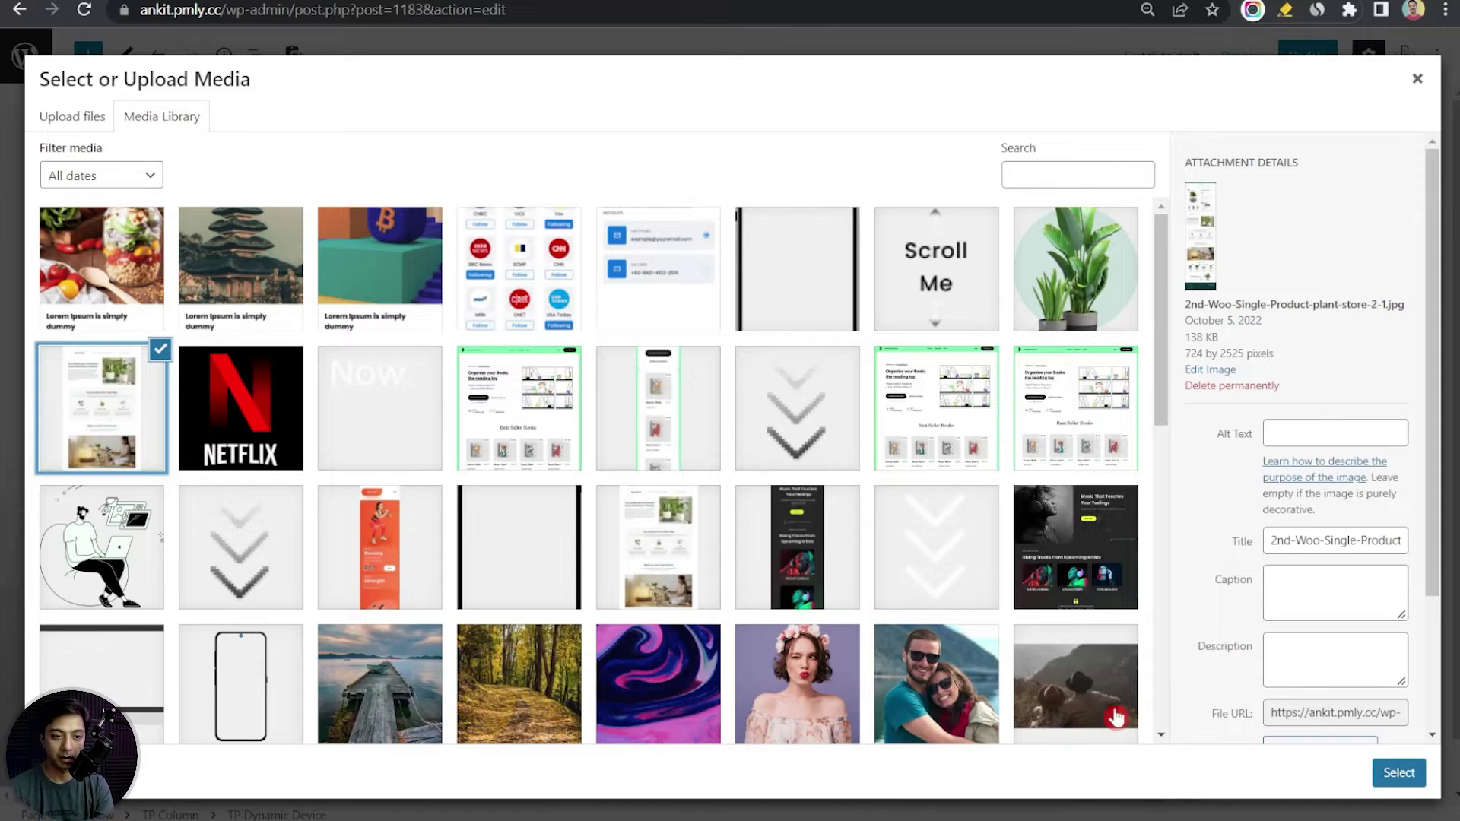
left_click(1400, 774)
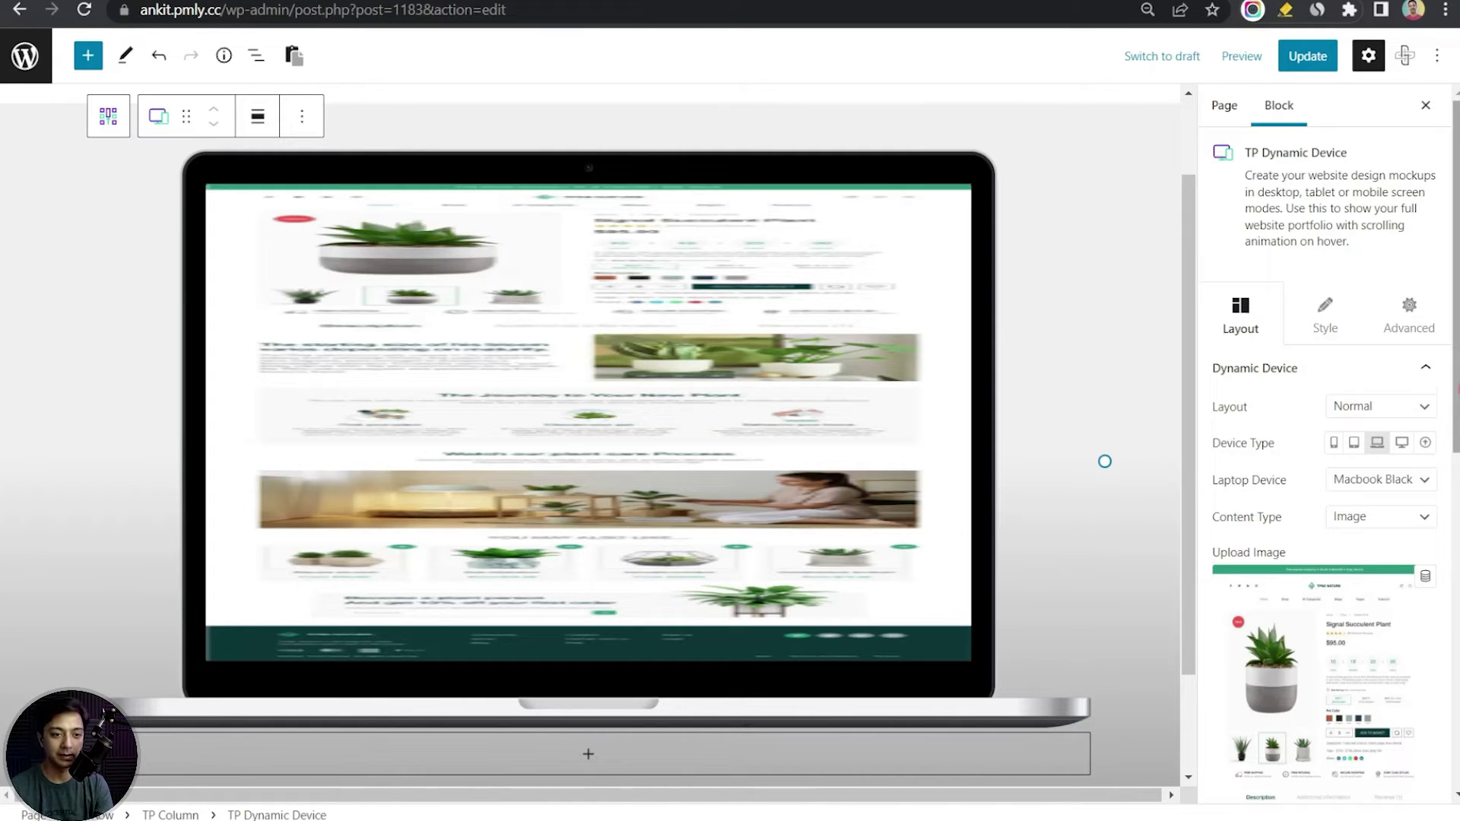
Try Link as the device's on-click action, review the other options and return it to Nothing
scroll(1327, 456, "down", 4)
scroll(1327, 456, "down", 3)
scroll(1327, 457, "up", 5)
scroll(1328, 456, "down", 2)
scroll(1327, 456, "down", 5)
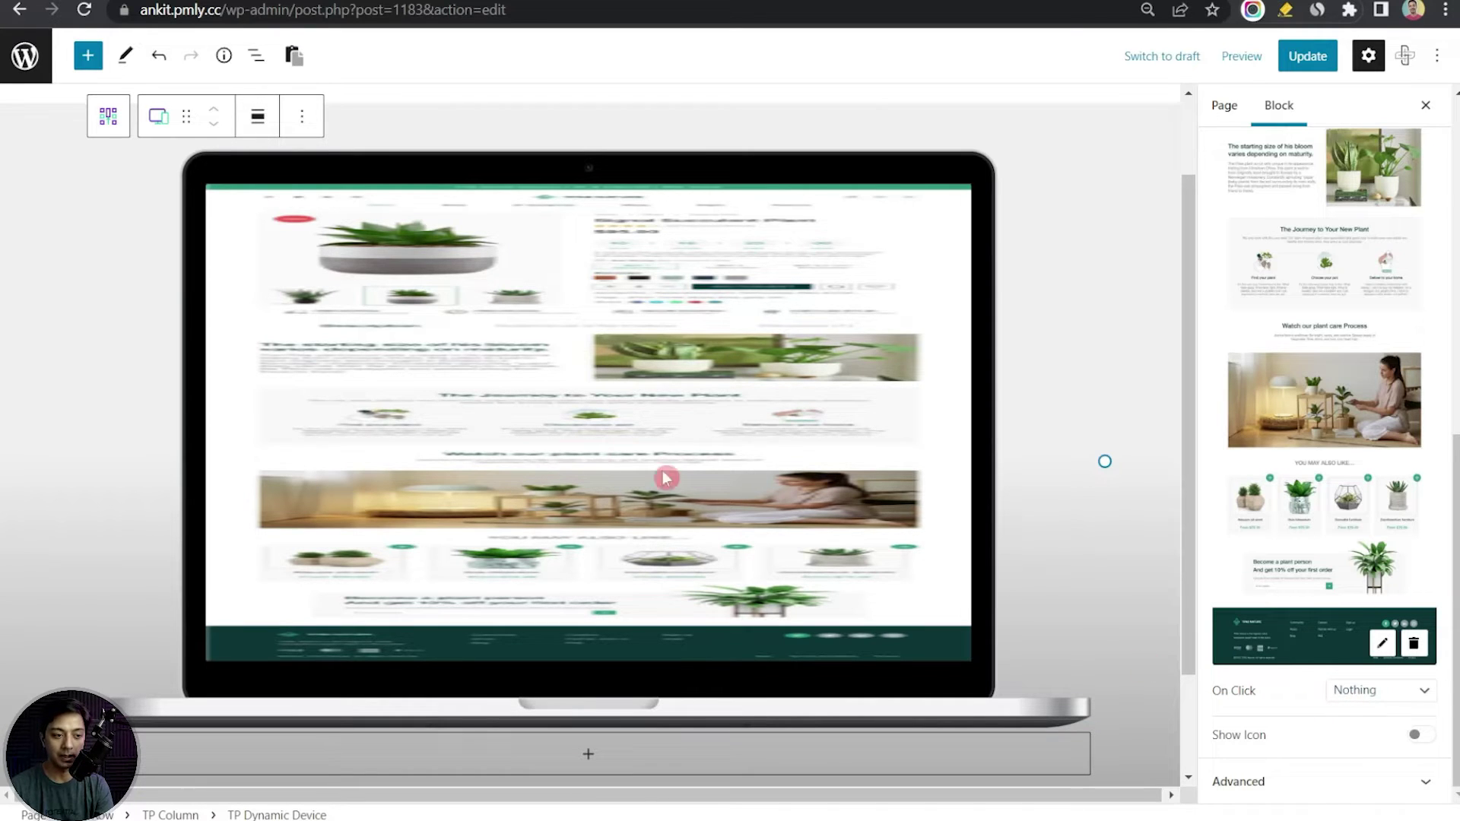
left_click(1413, 692)
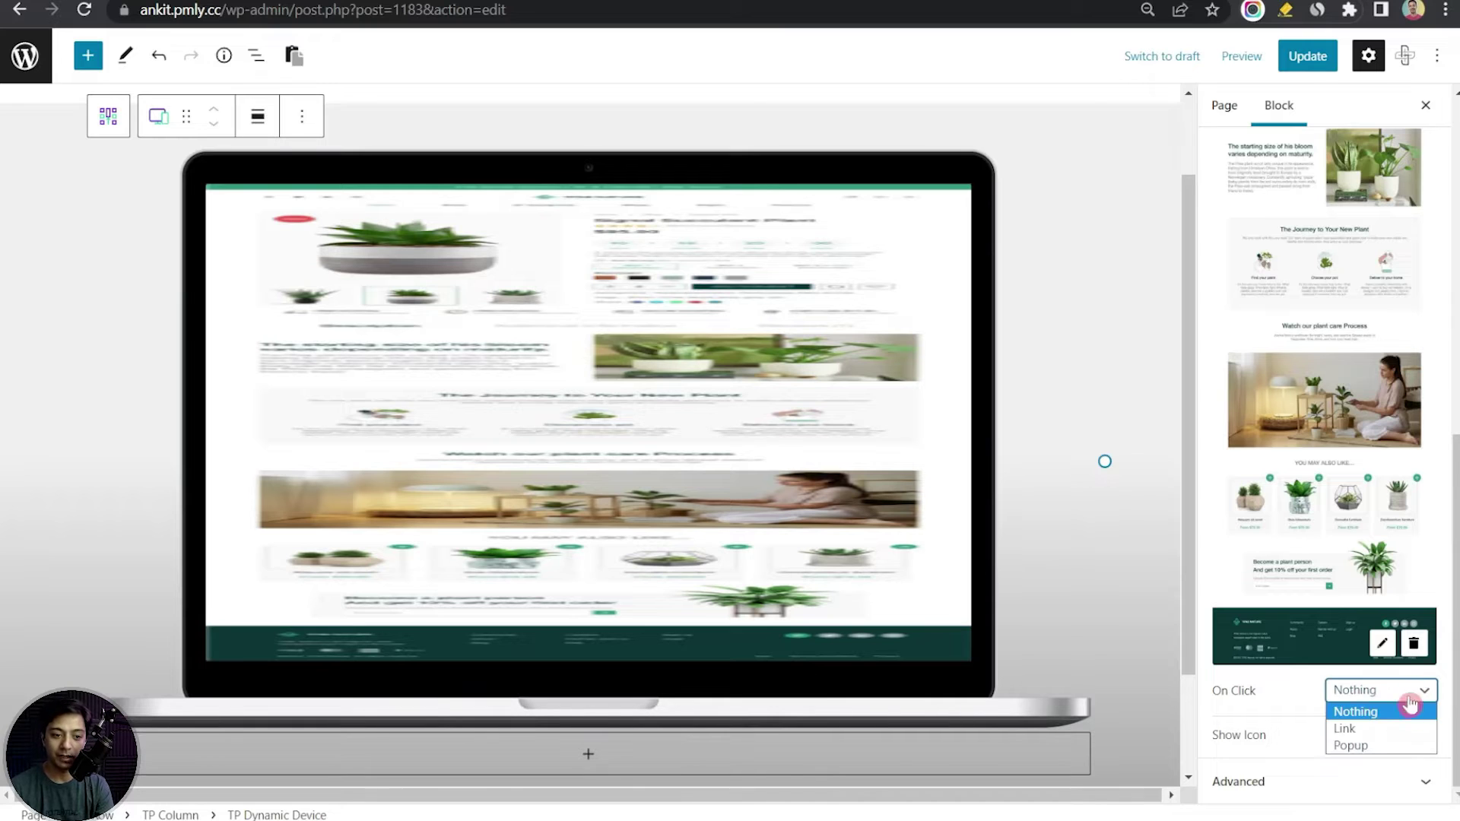
left_click(1395, 730)
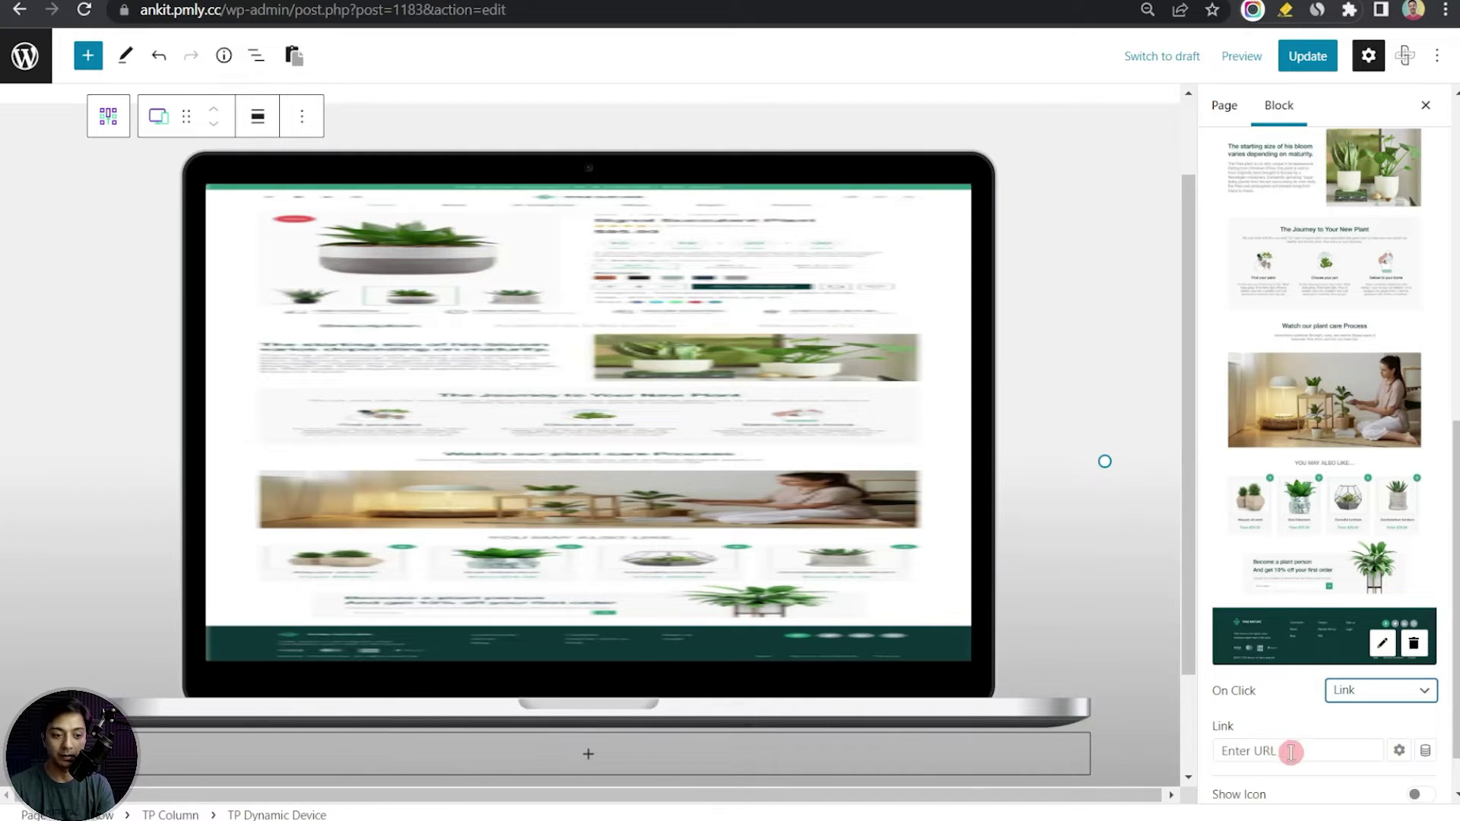
left_click(1401, 692)
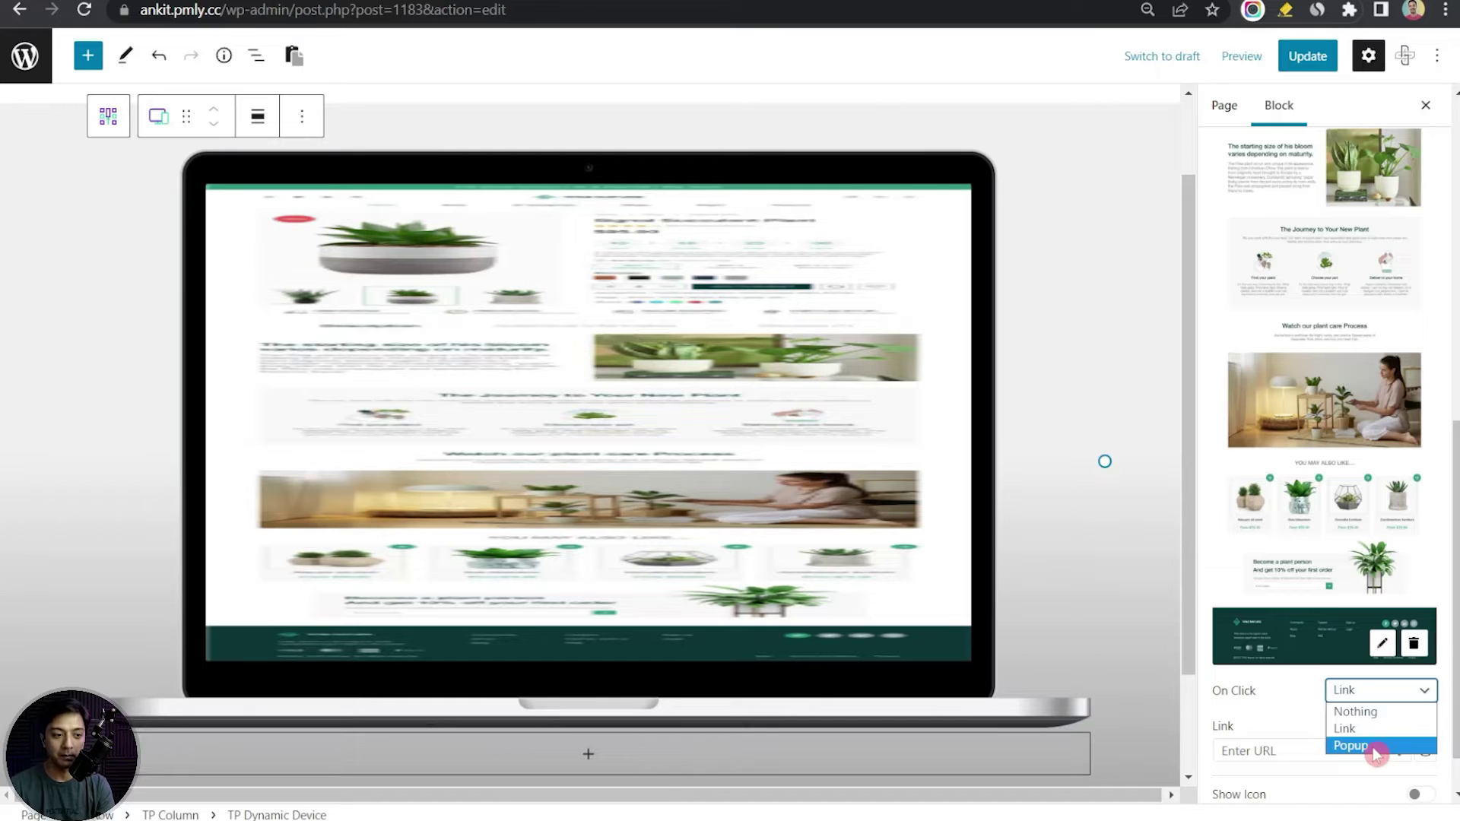
left_click(1384, 713)
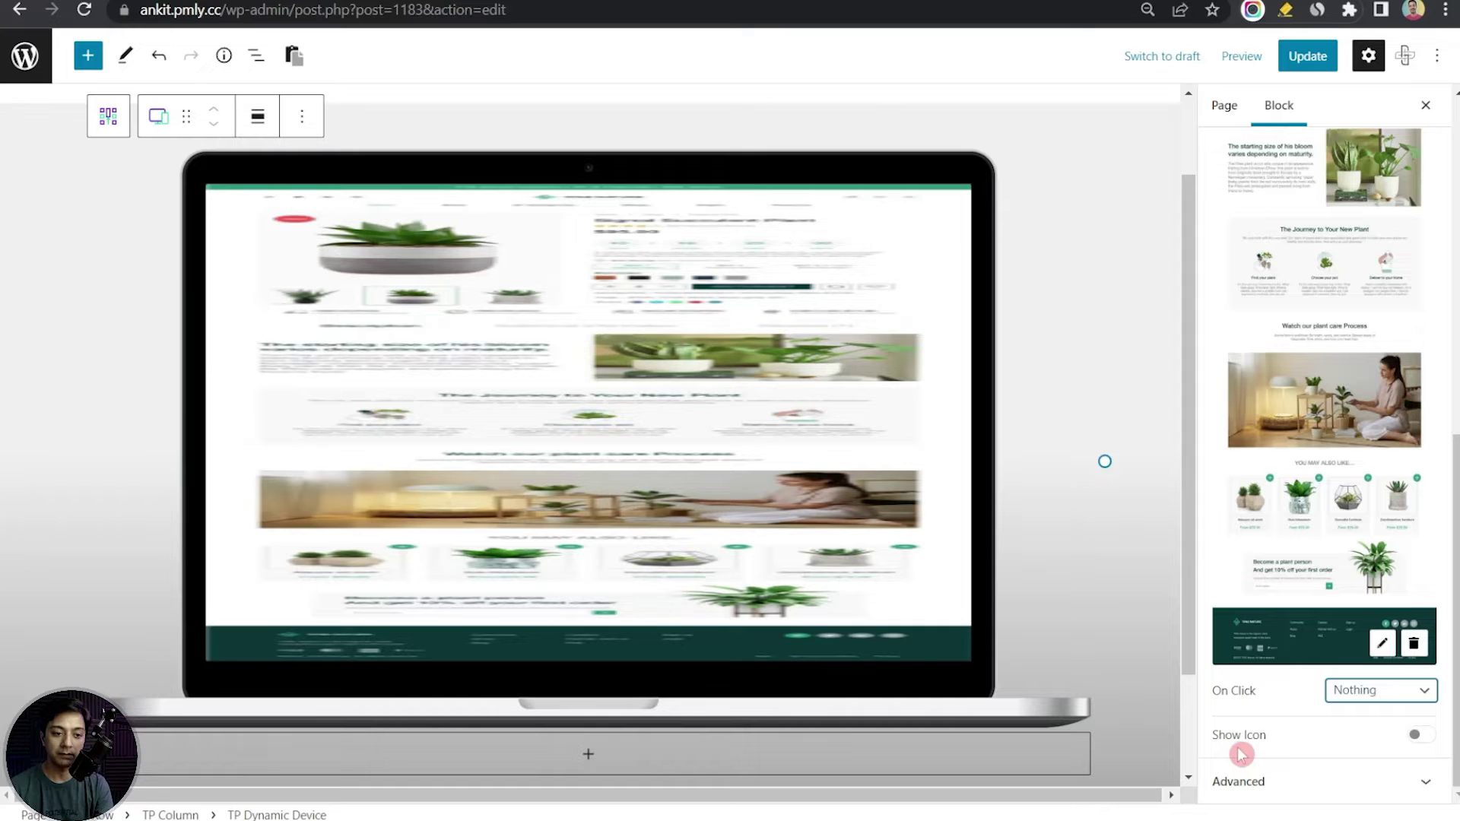
Enable the device's icon and choose the down-arrows image curser.png from the media library for it
left_click(1419, 734)
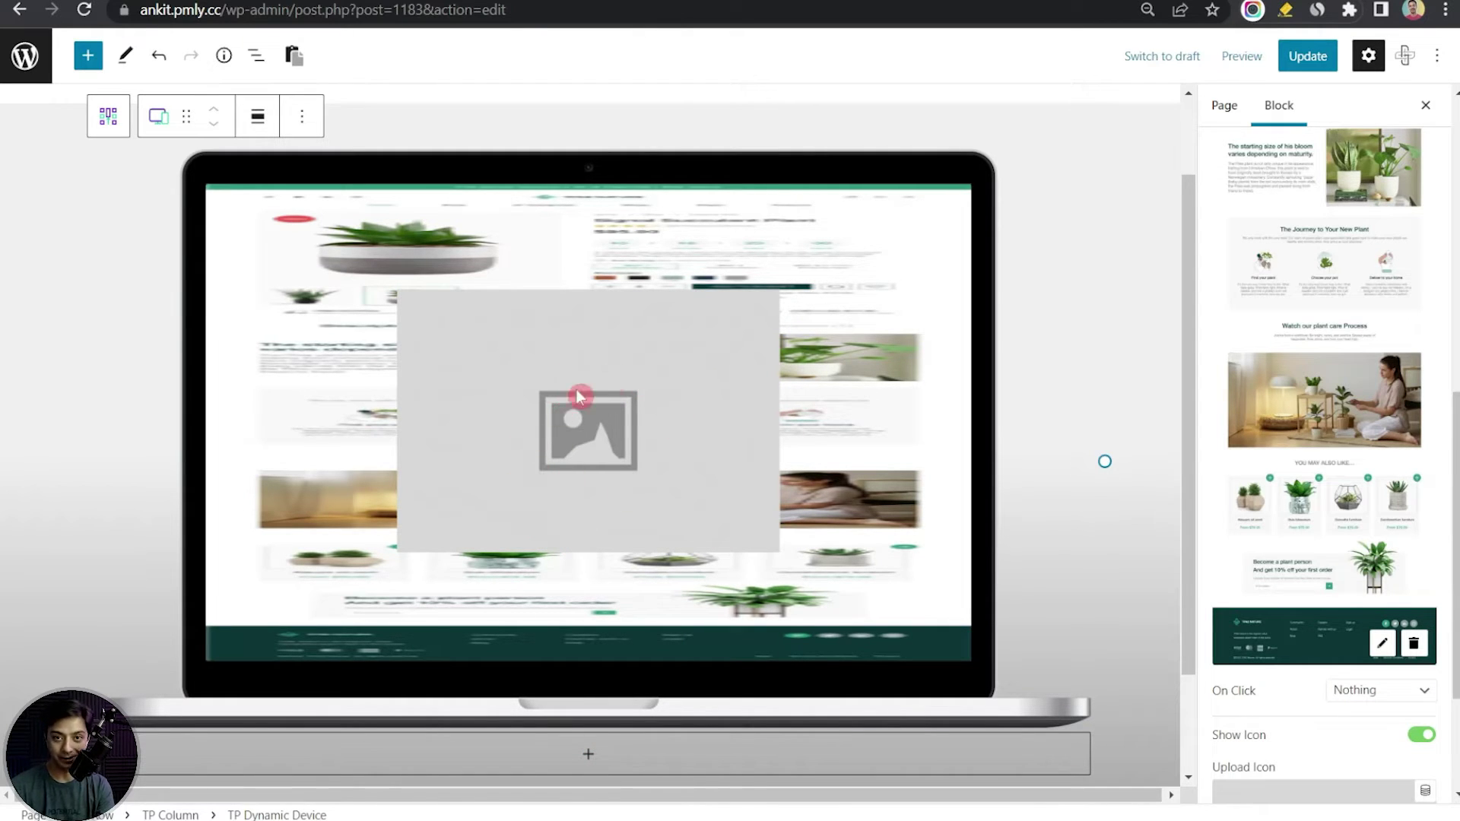
scroll(1455, 625, "down", 3)
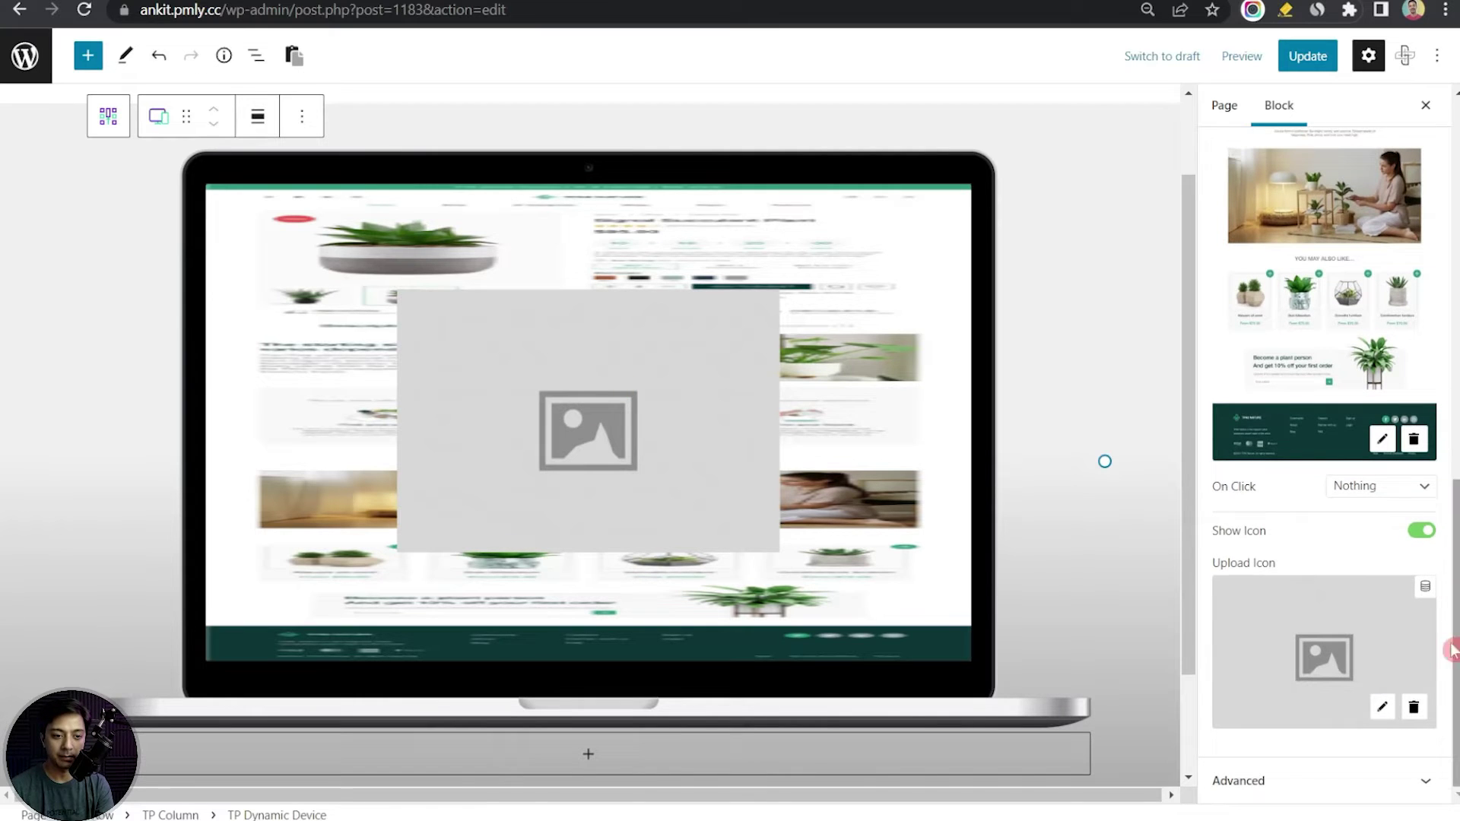
left_click(1383, 707)
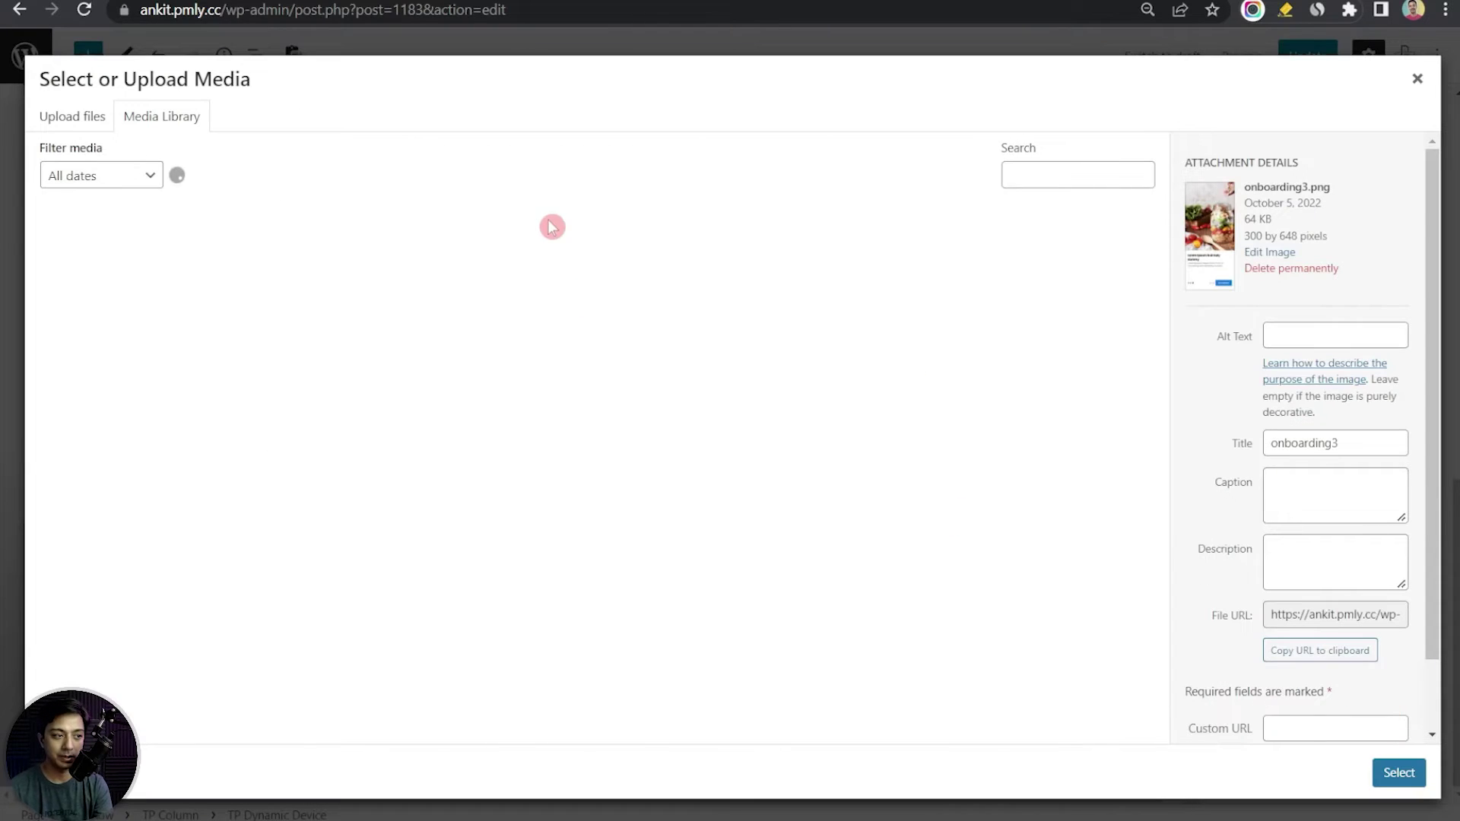
left_click(262, 562)
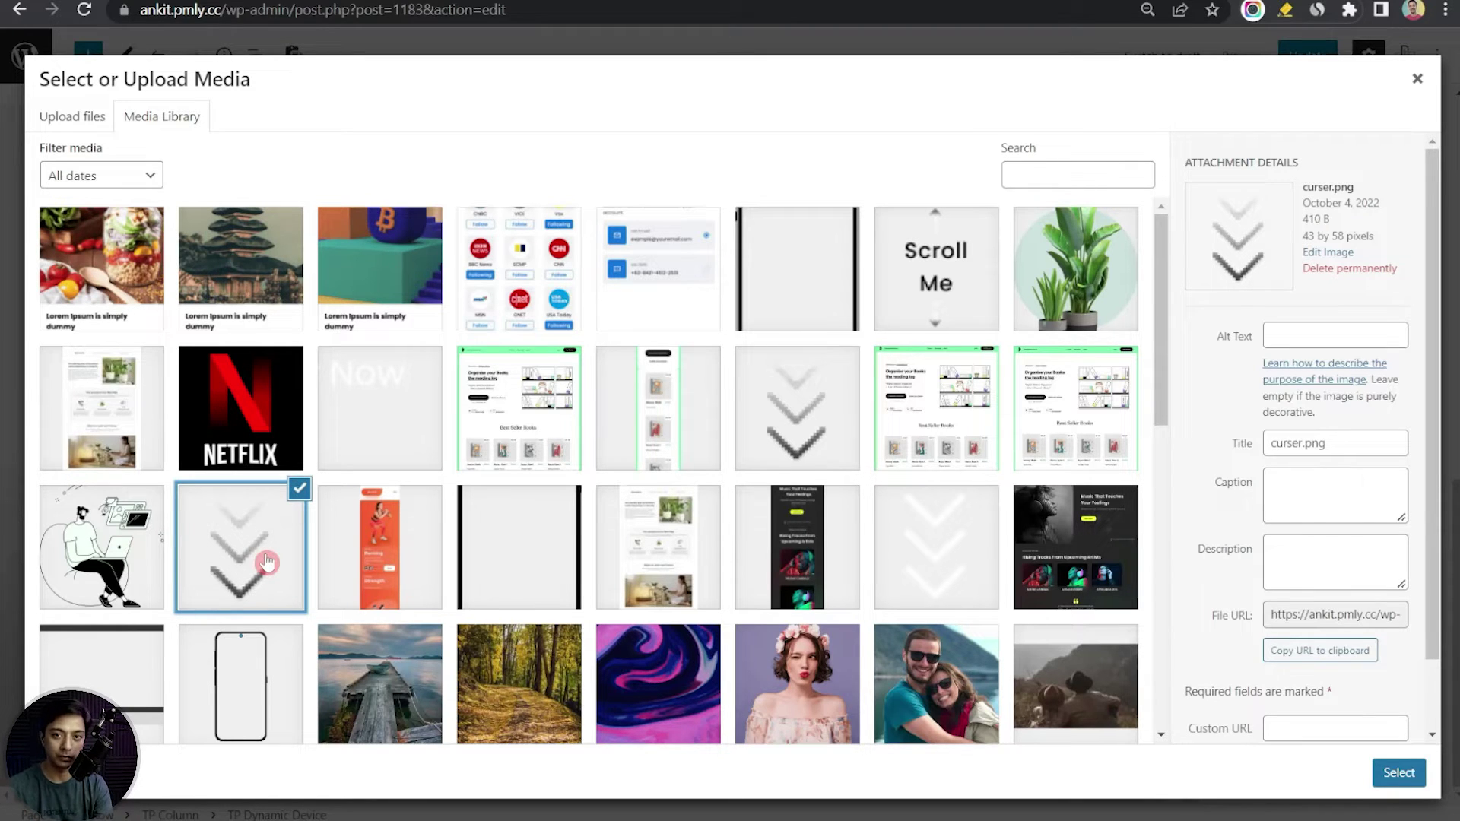
left_click(1400, 772)
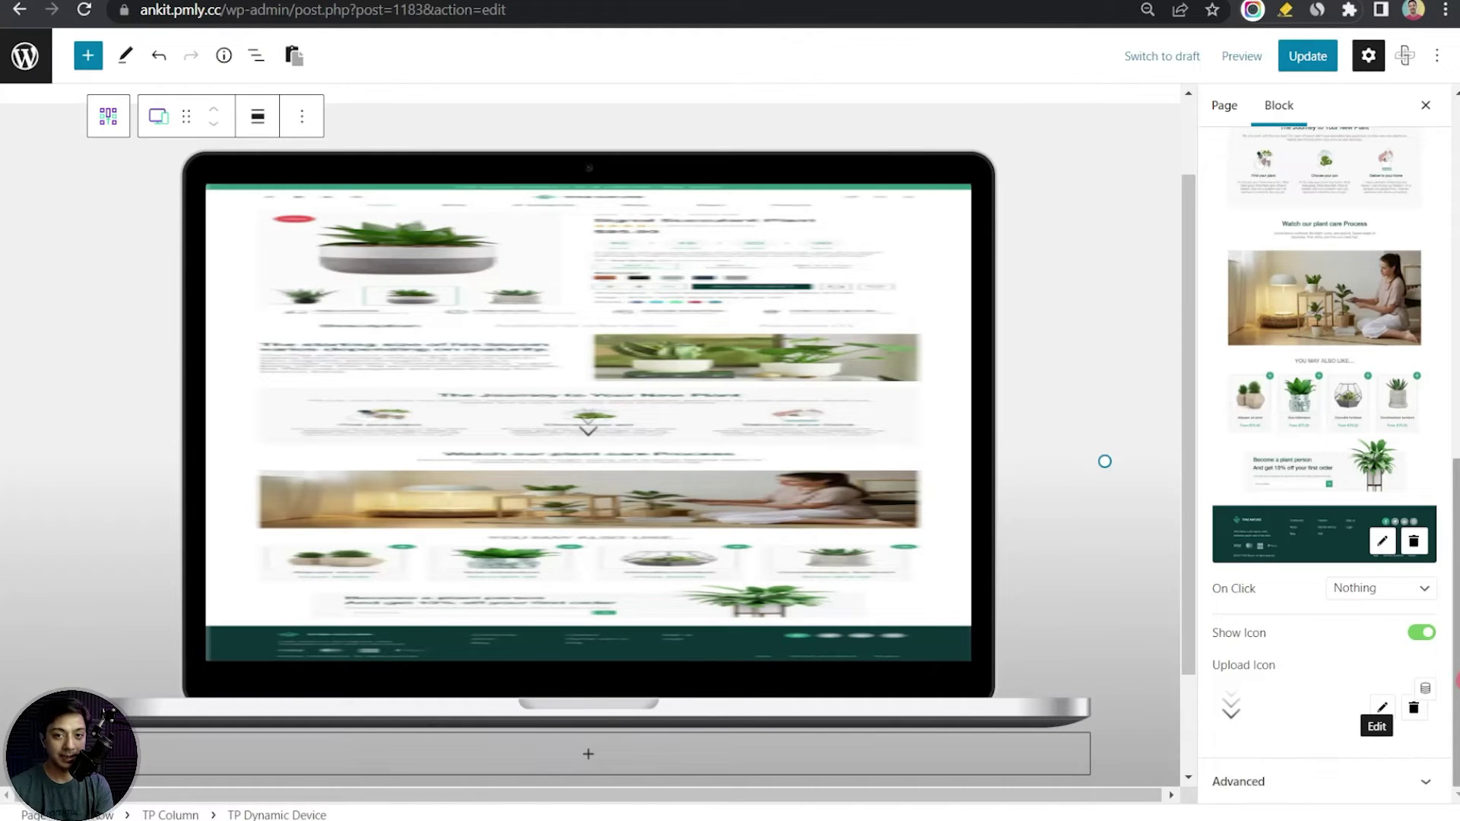
Set the device's width adjustment to 59% and align the mockup to the centre
scroll(1369, 608, "up", 10)
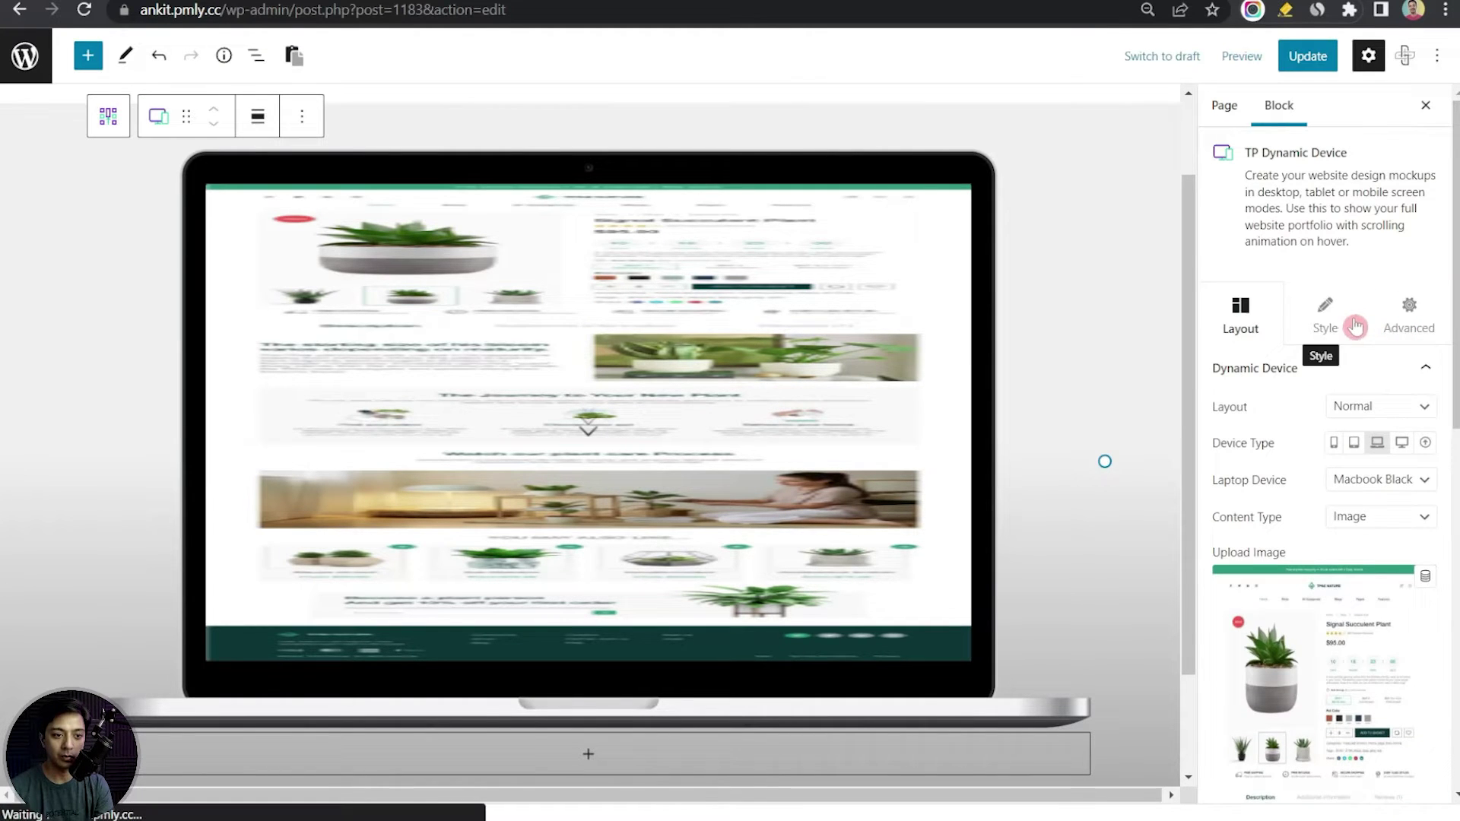
left_click(1351, 325)
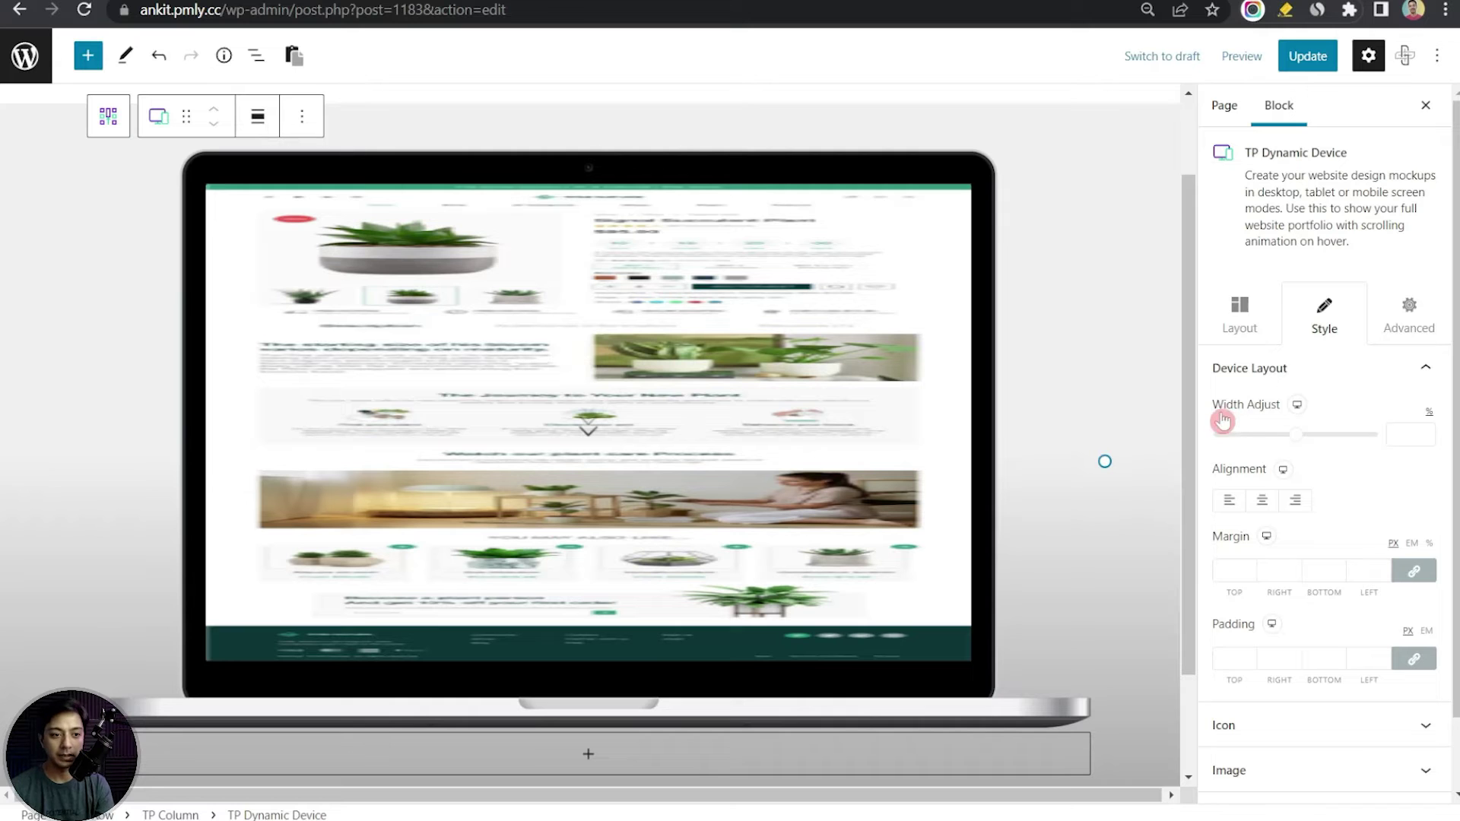
mouse_move(1301, 446)
left_mouse_down()
mouse_move(1270, 451)
mouse_move(1309, 448)
left_mouse_up()
left_click(1230, 502)
left_click(1262, 499)
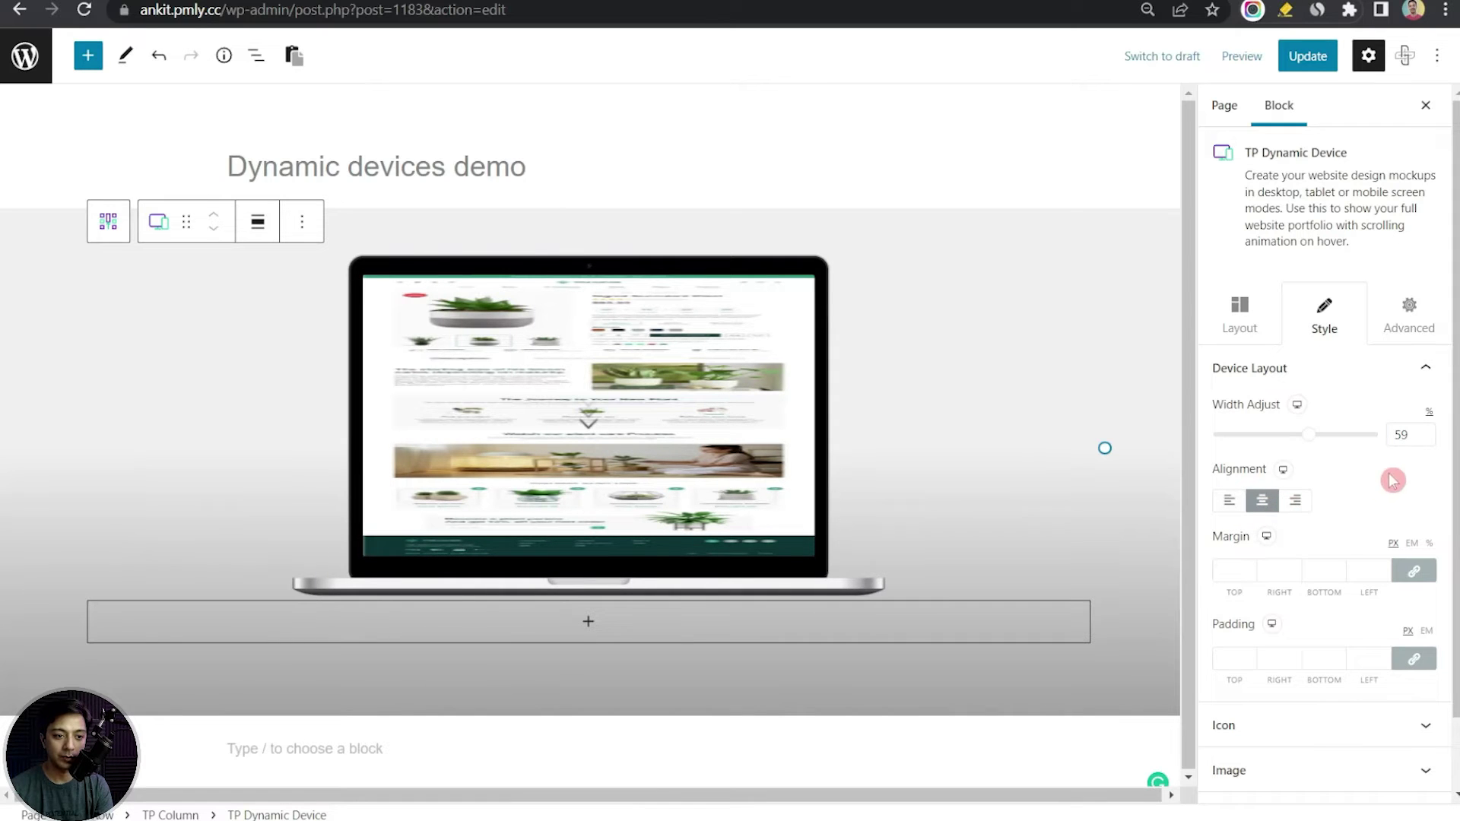
Try a 10 px padding on all sides of the device, then clear the padding again
left_click(1229, 571)
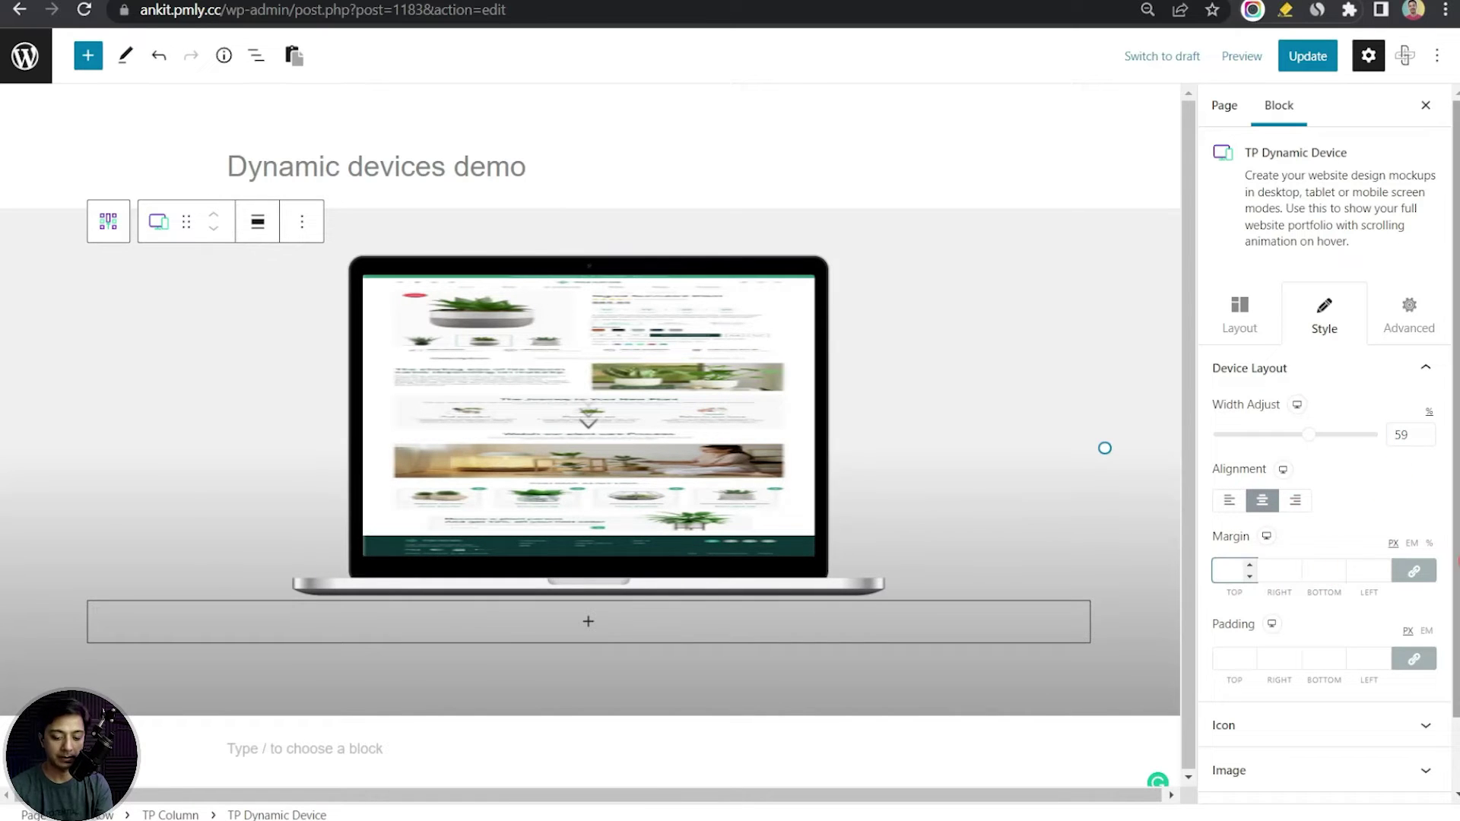
key("Tab")
key("Tab")
key("Tab")
key("Tab")
key("Tab")
key("Tab")
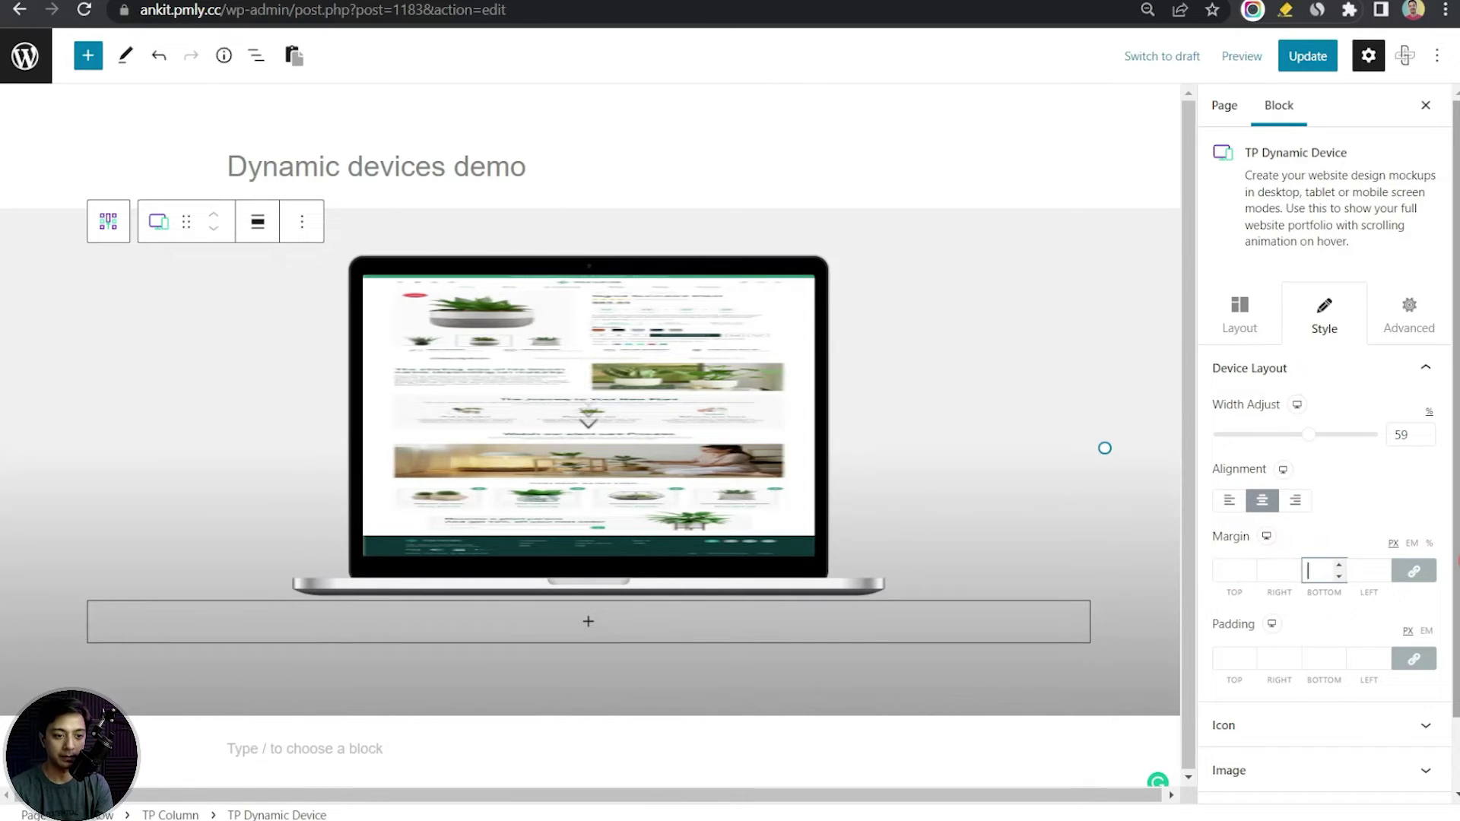
type("10")
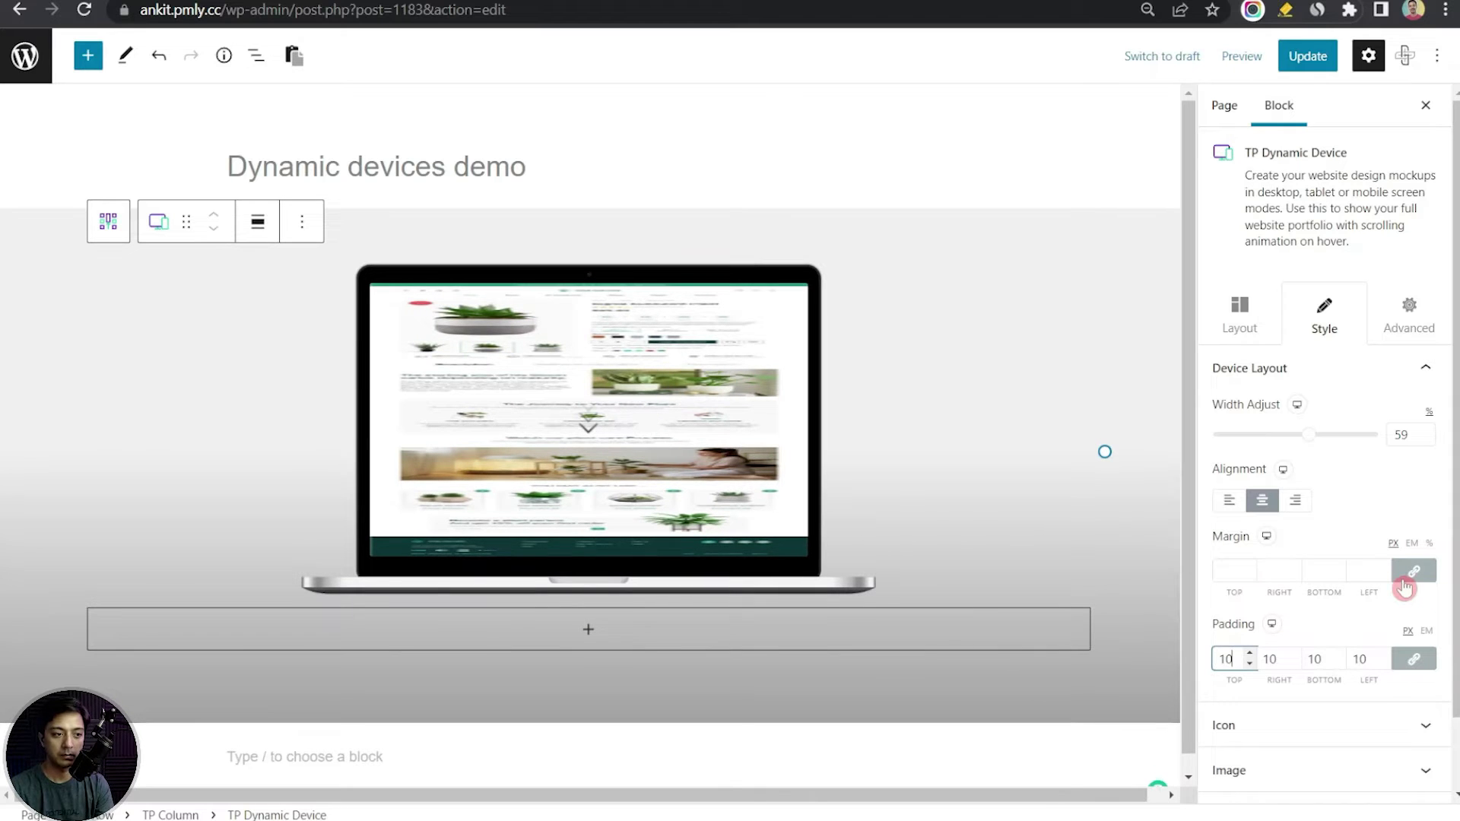
key("BackSpace")
key("BackSpace")
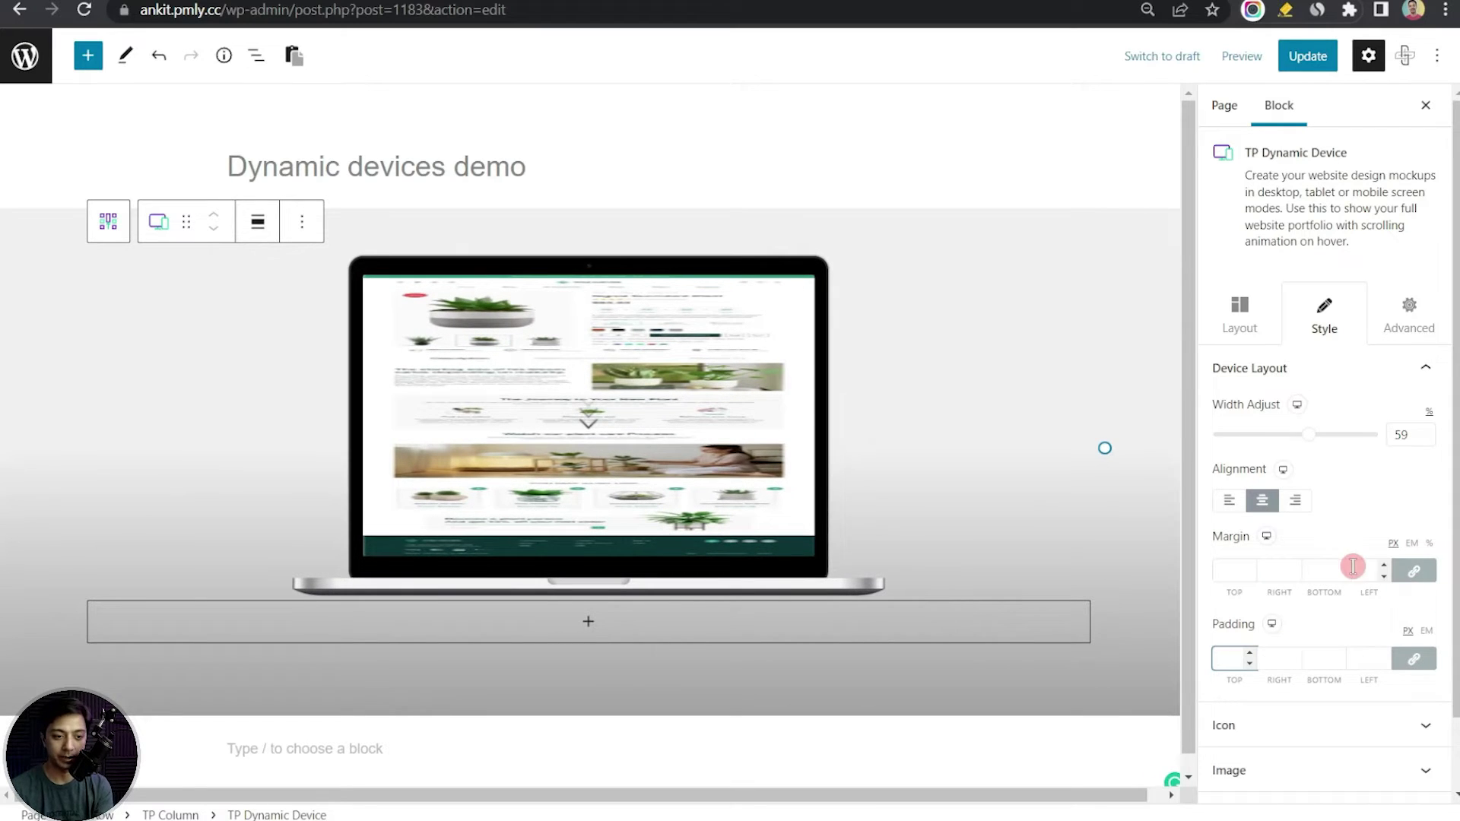
Review the icon style options of the device, including continuous animation, border radius and icon width
scroll(1350, 566, "down", 1)
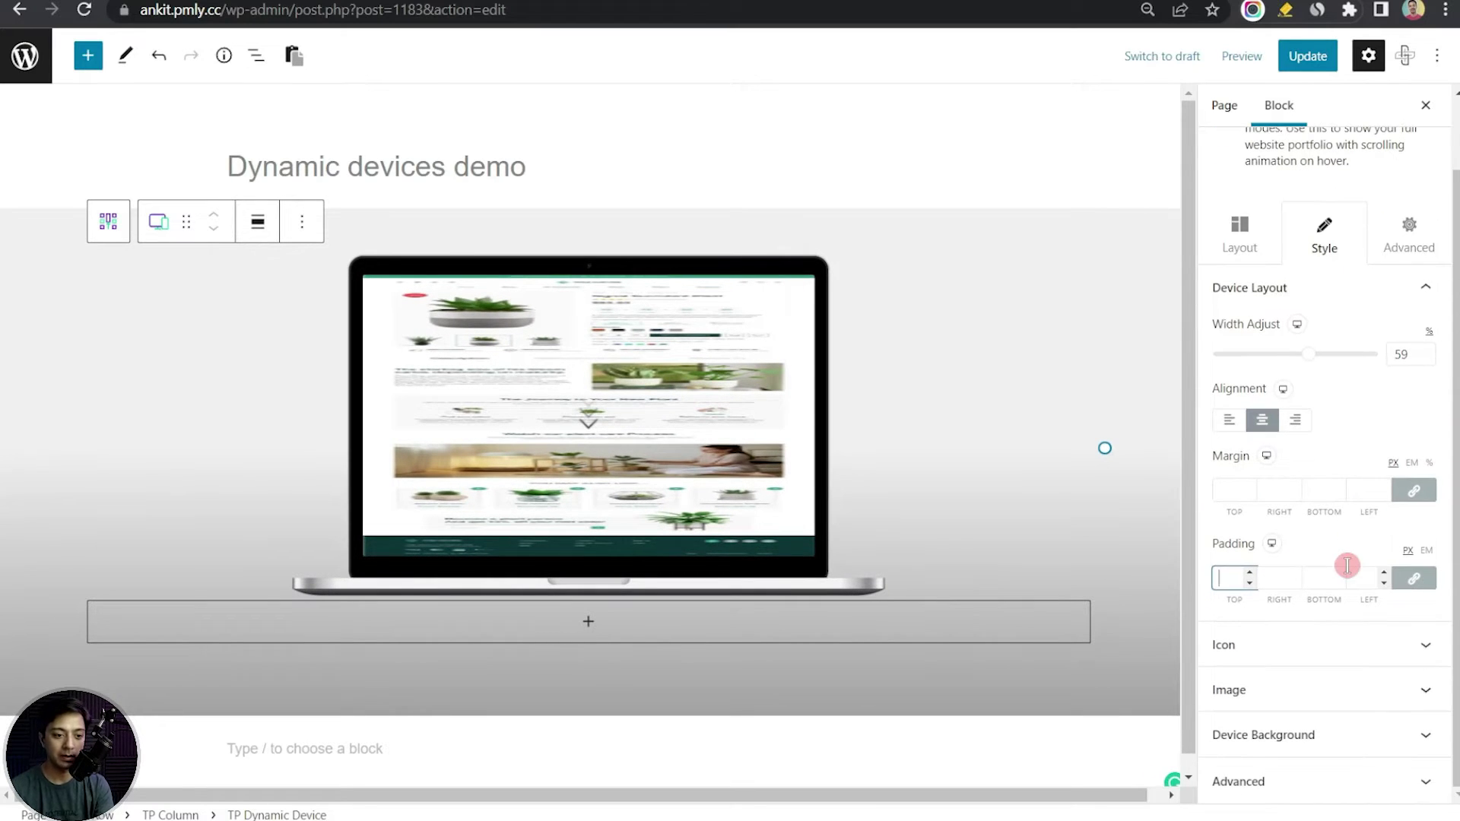
left_click(1337, 644)
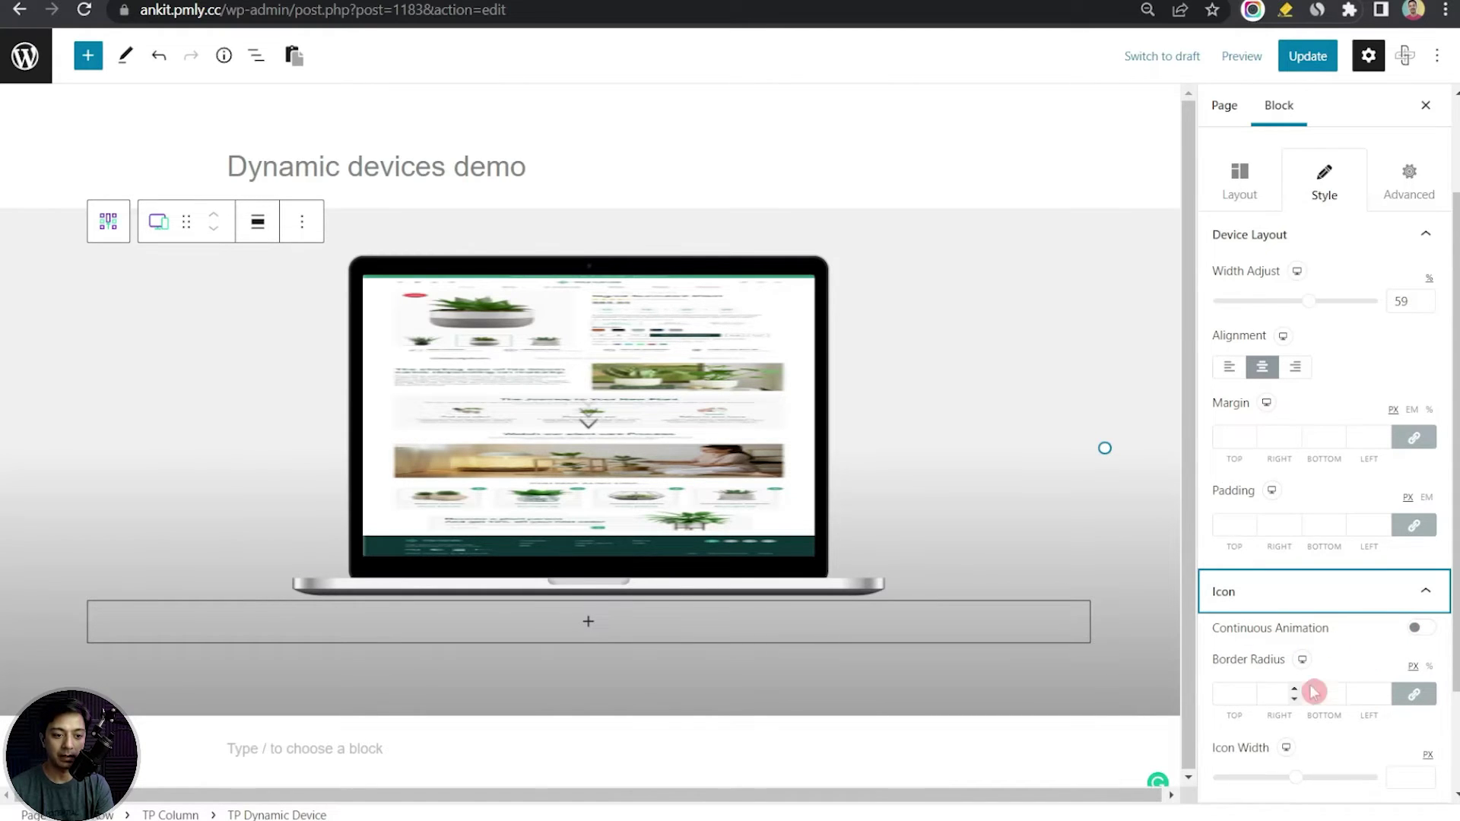
scroll(1338, 689, "down", 2)
left_click(1408, 641)
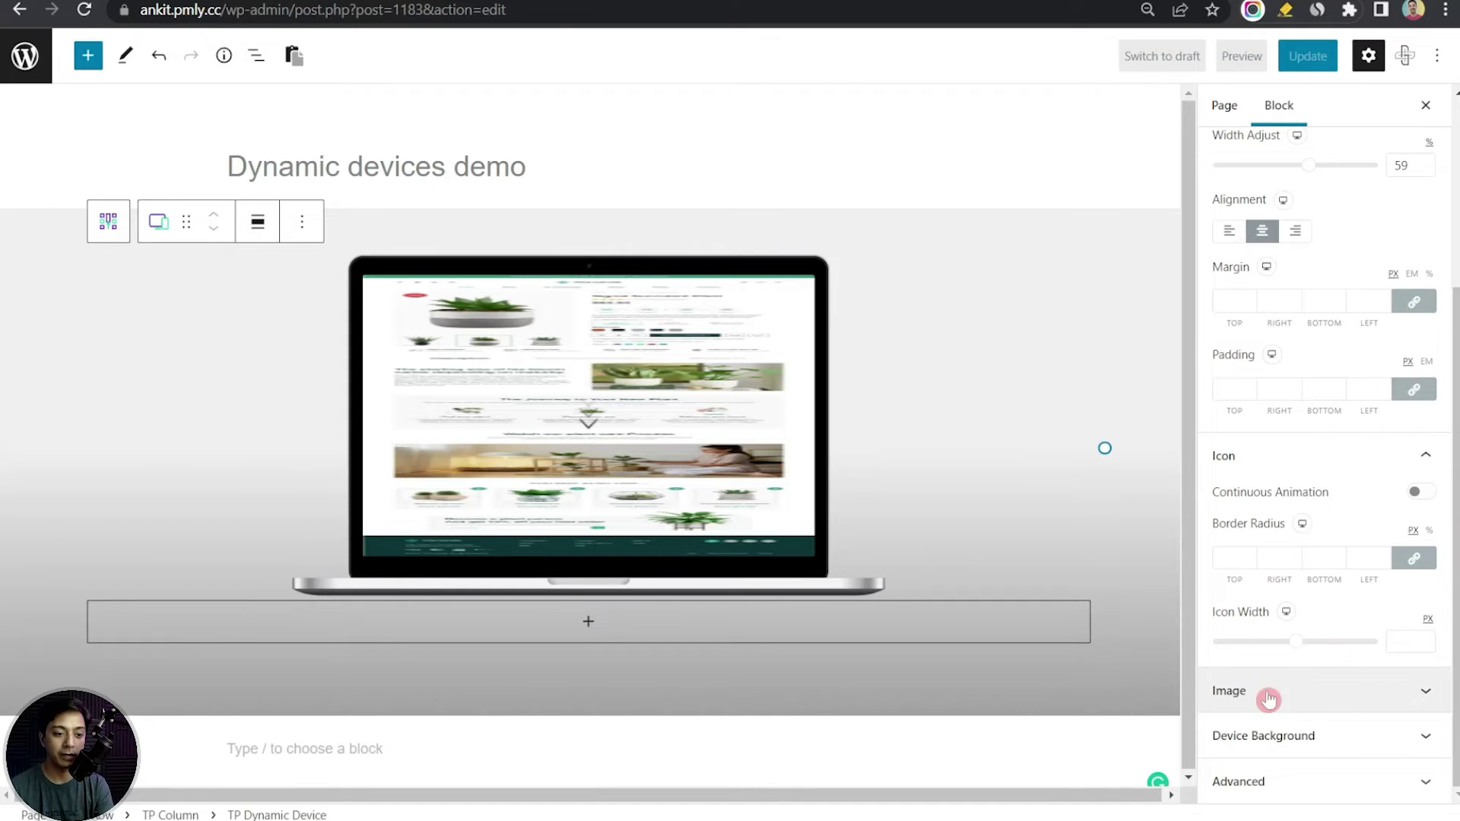
Enable Scroll Image for the device's image, leaving Manual Scroll off after trying it, and set the transition duration to 18
left_click(1353, 692)
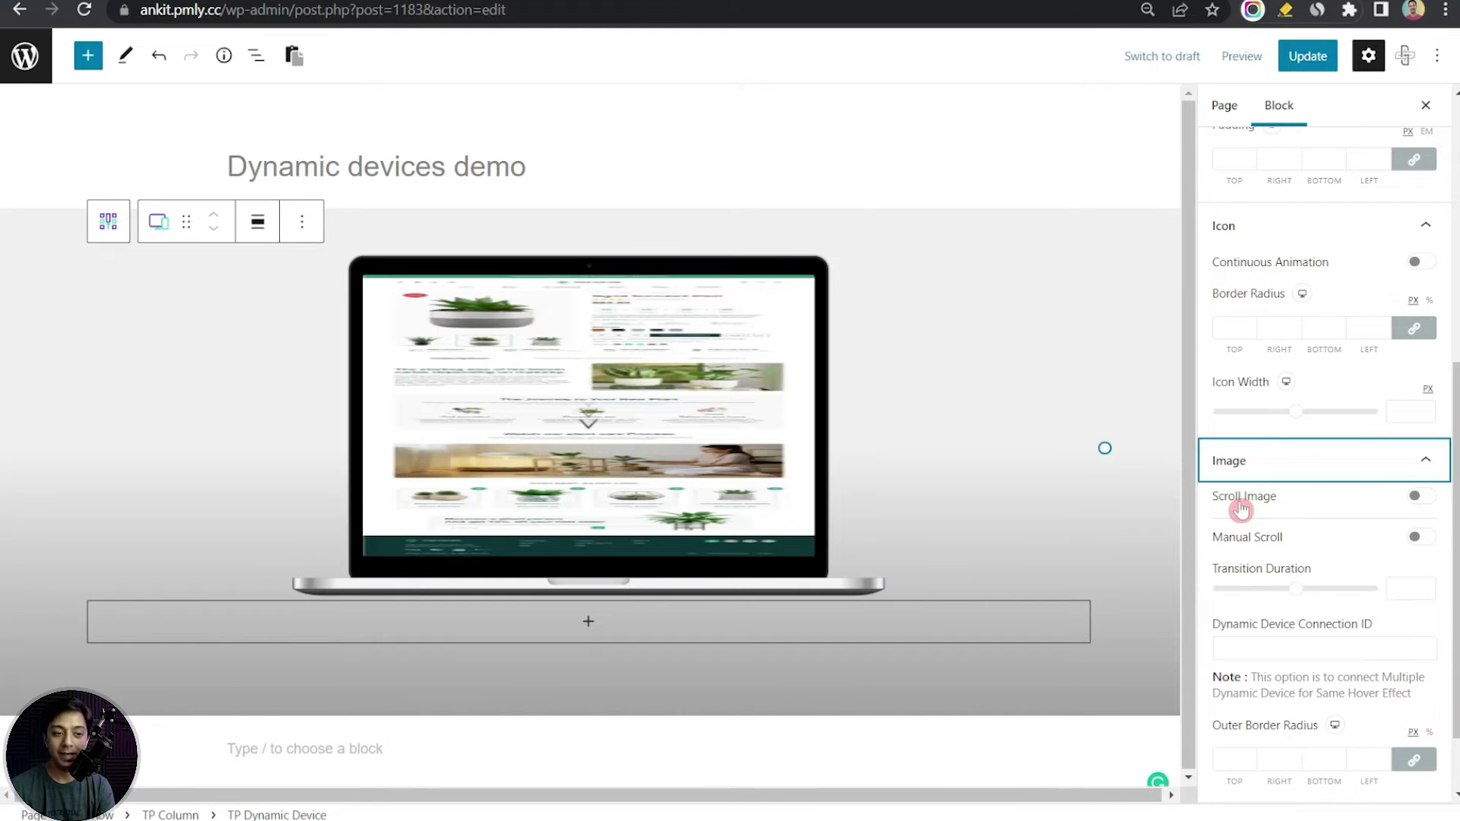
left_click(1421, 497)
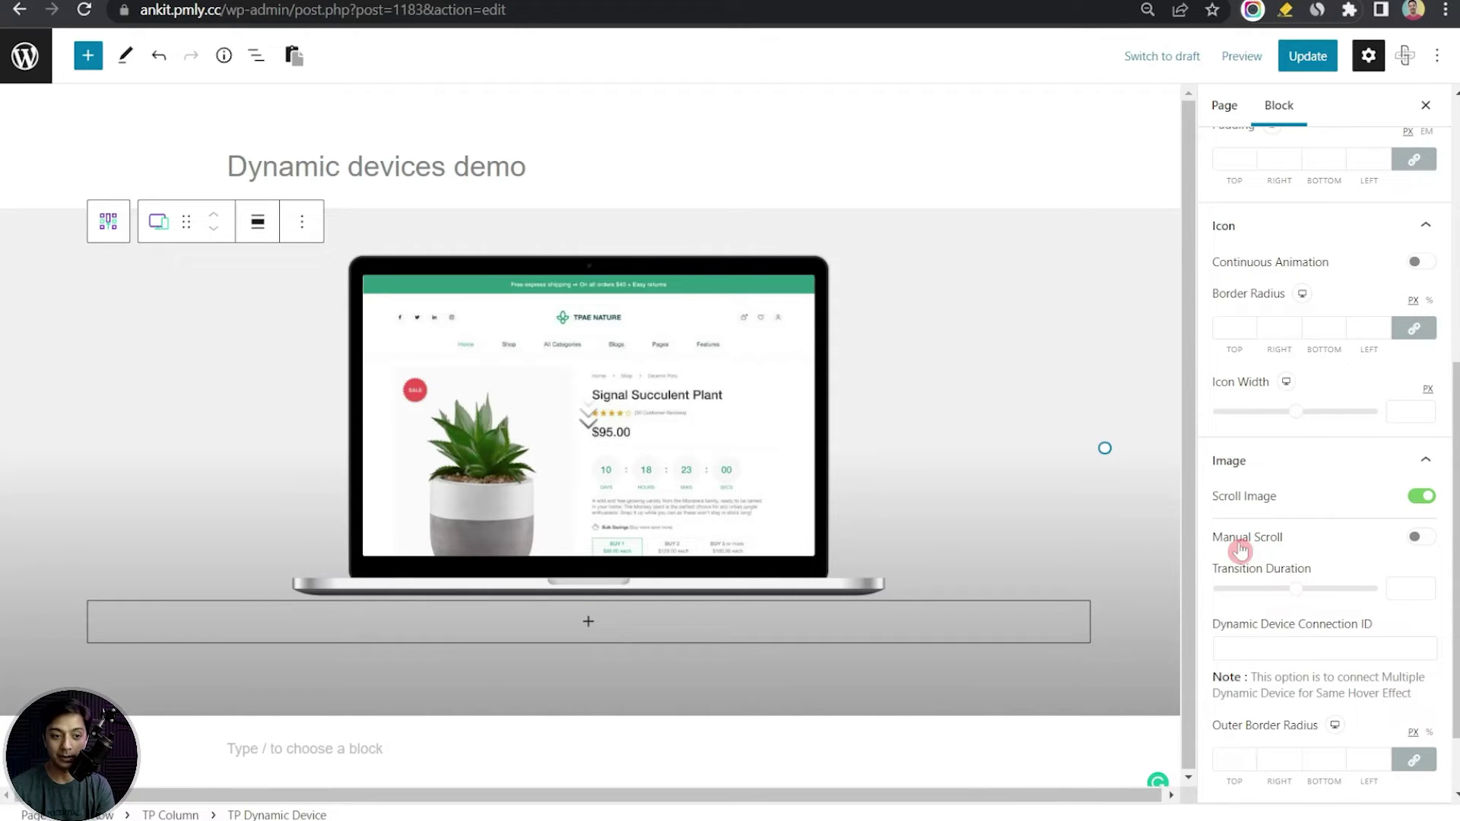
left_click(1428, 540)
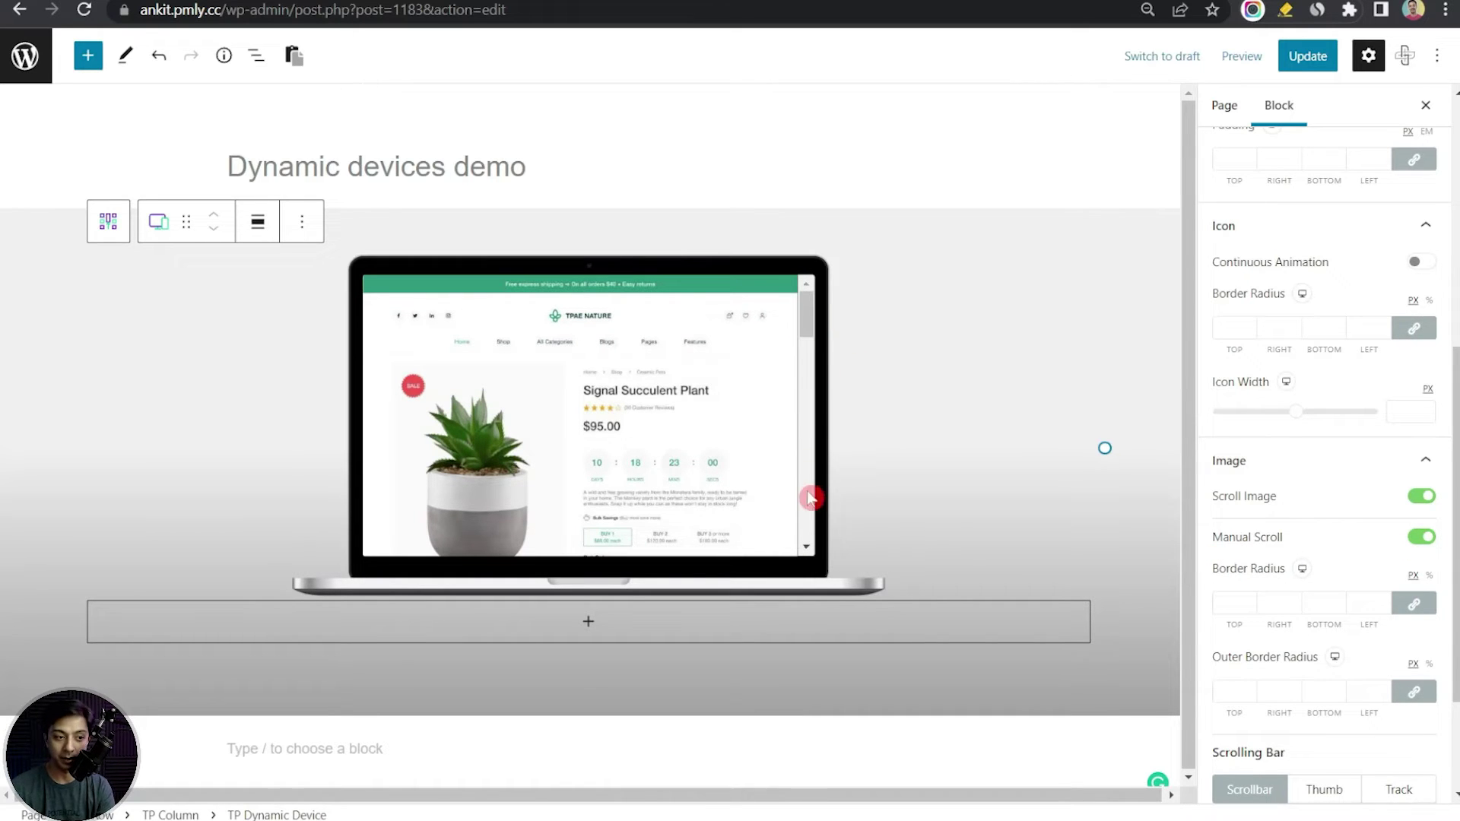
left_click(1422, 537)
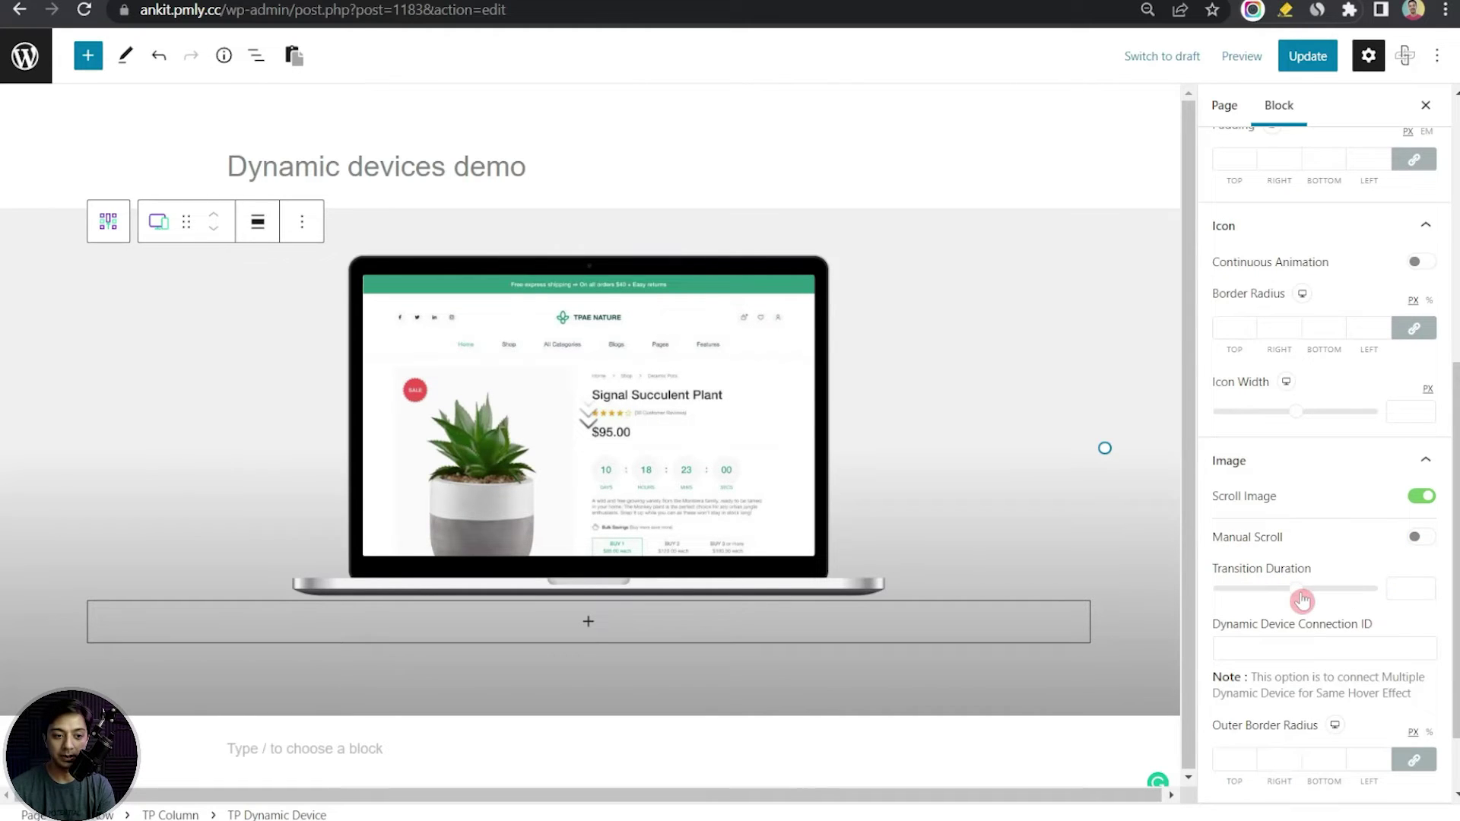
mouse_move(1302, 600)
left_mouse_down()
mouse_move(1286, 601)
mouse_move(1326, 596)
mouse_move(1276, 598)
left_mouse_up()
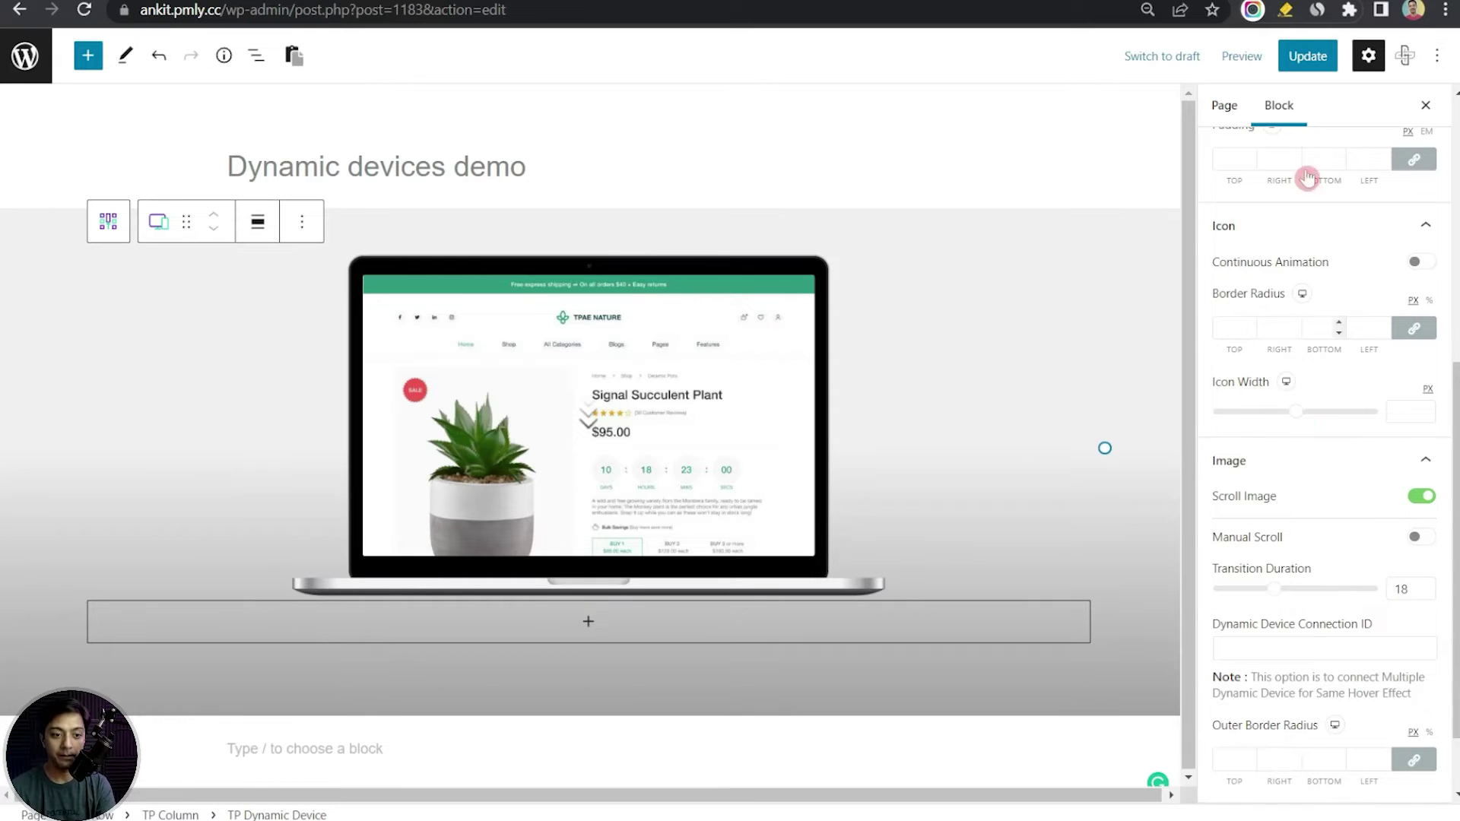
Try a 20 px outer border radius on all corners of the device's image and clear it again
scroll(1362, 560, "down", 2)
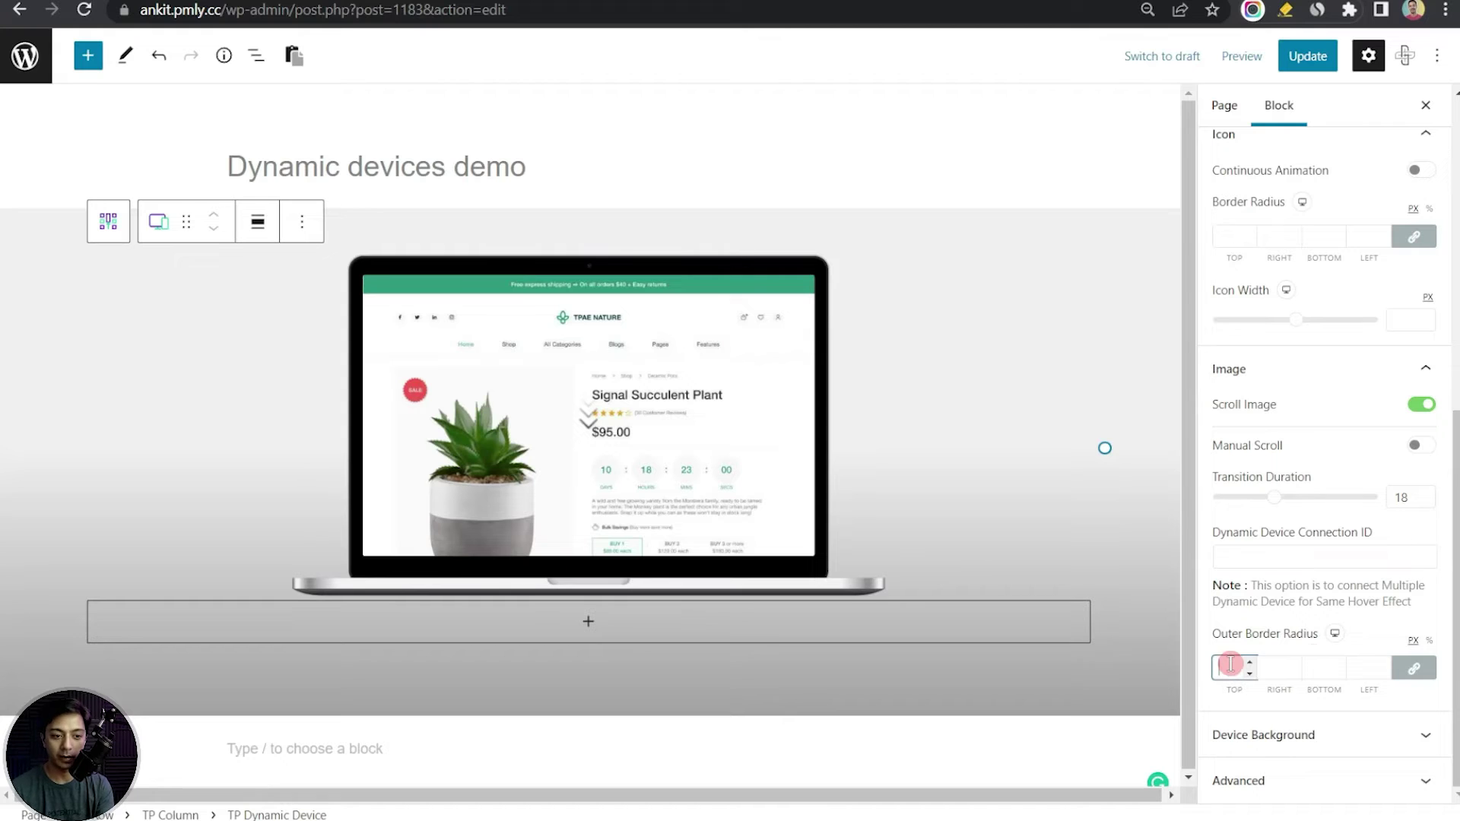
type("20")
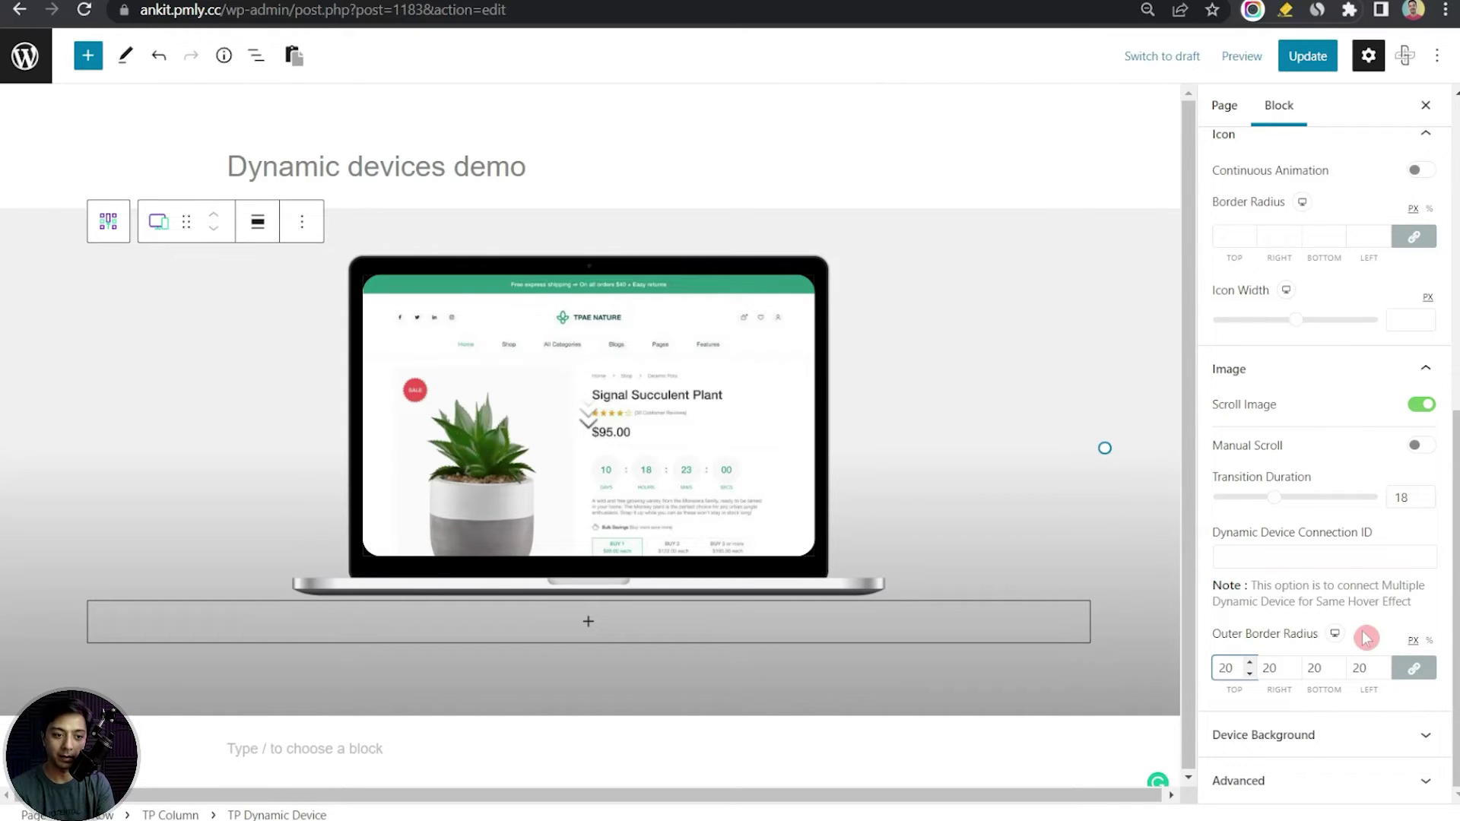
key("BackSpace")
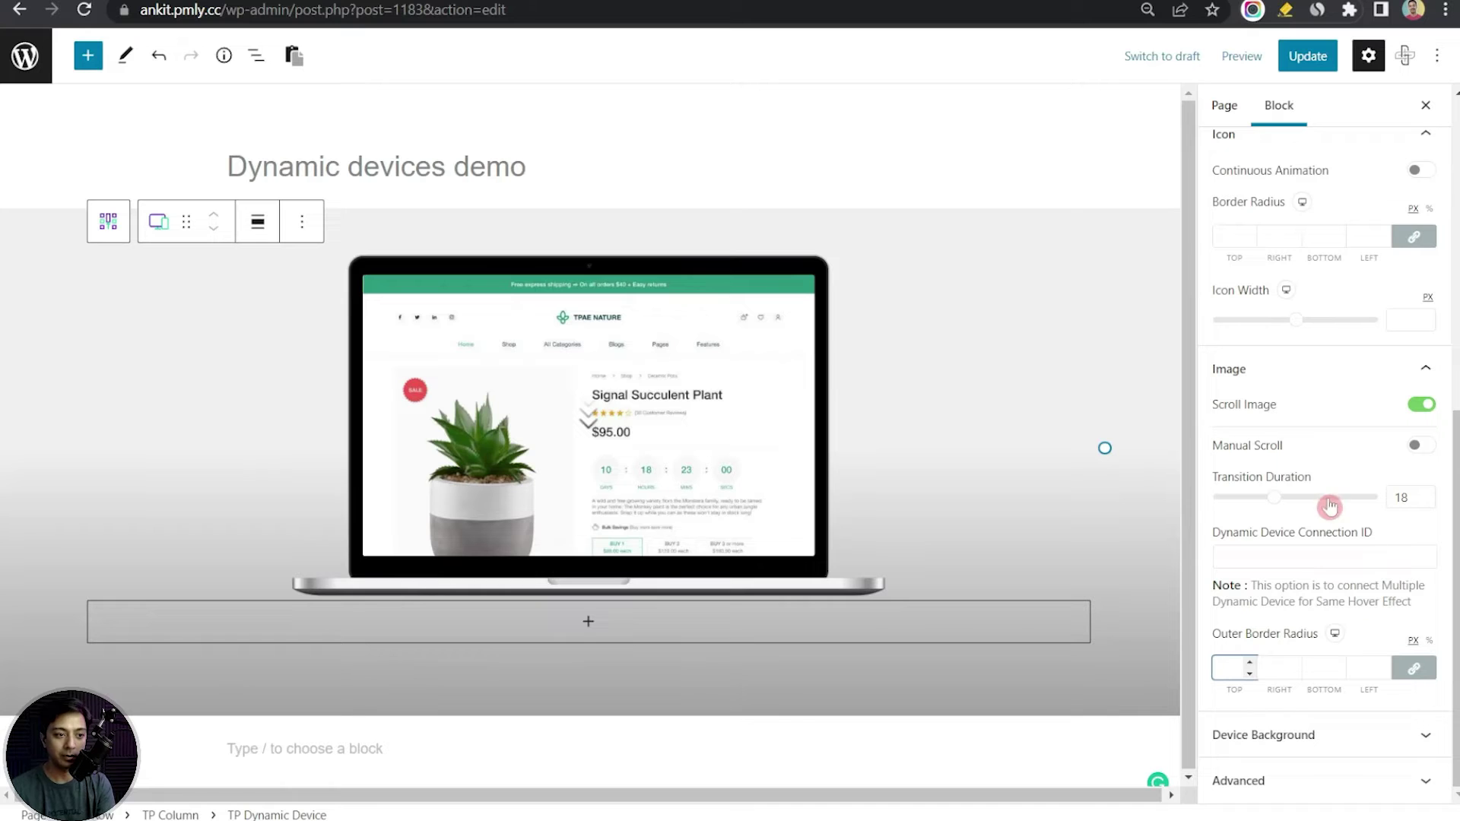
Add a drop shadow to the device's normal-state background with a Y offset of 10 and a blur of 5
left_click(1303, 737)
scroll(1418, 669, "down", 1)
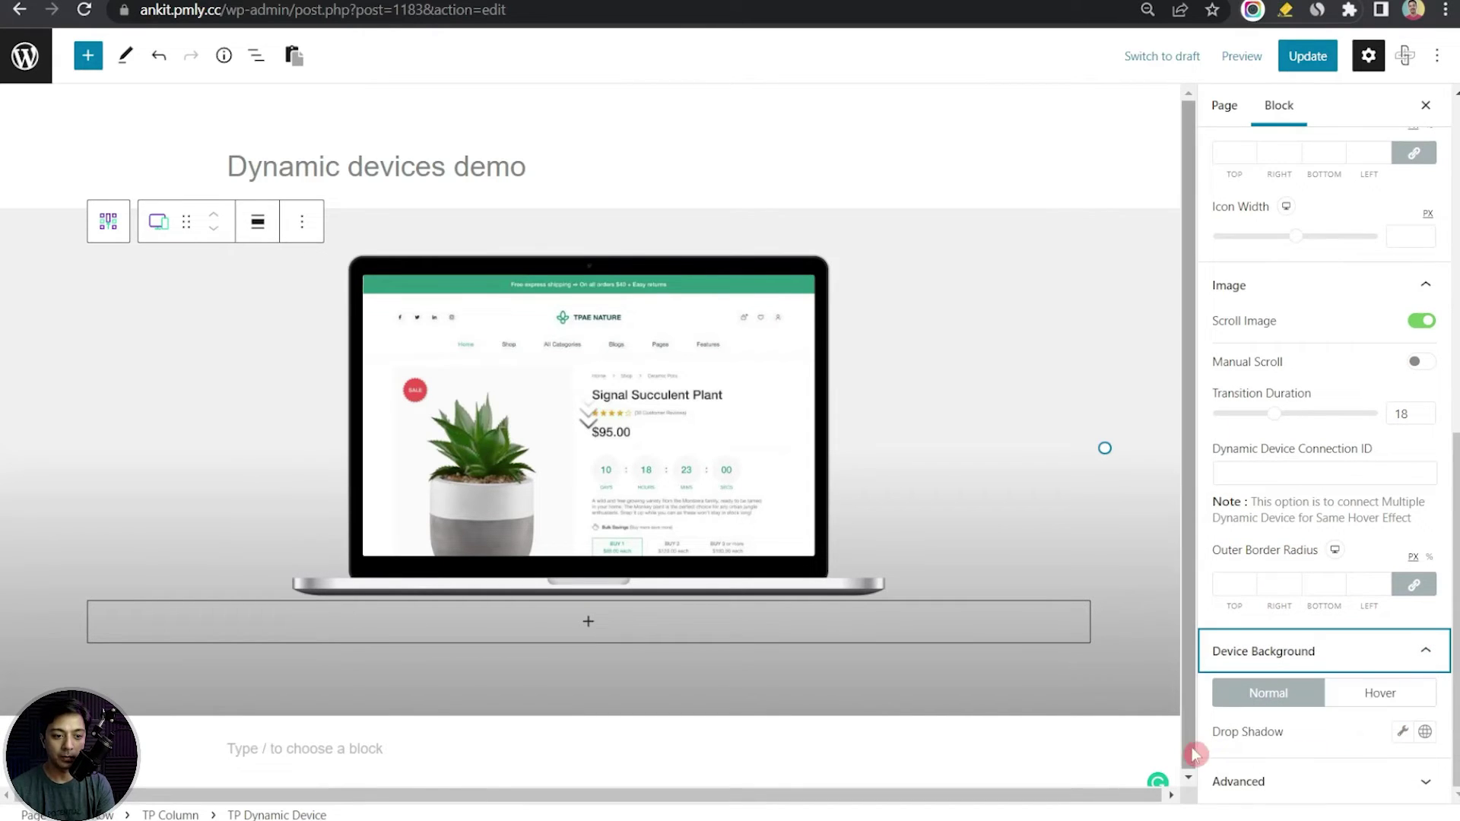
left_click(1403, 732)
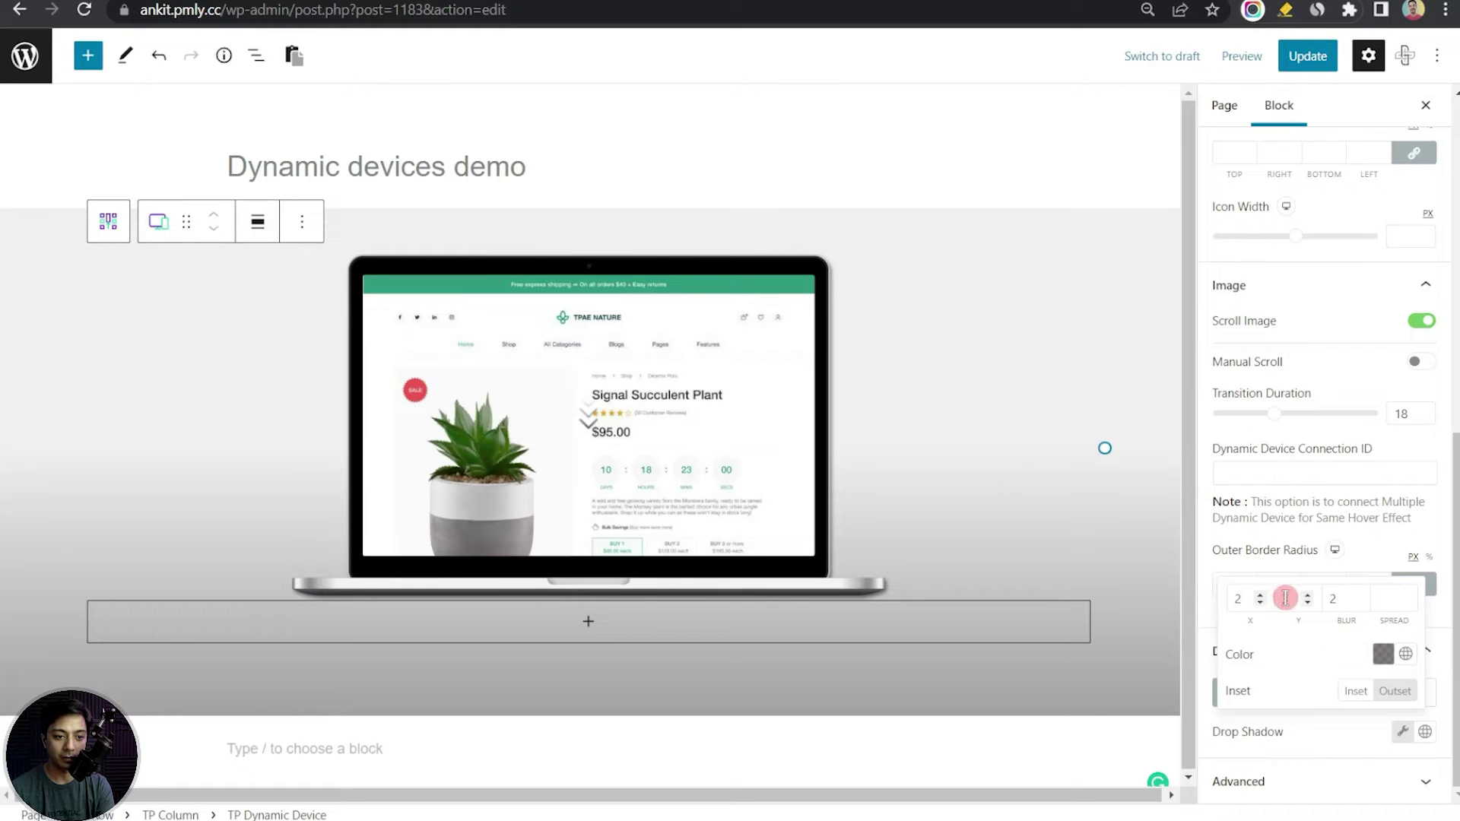
key("BackSpace")
type("7")
key("Tab")
type("5")
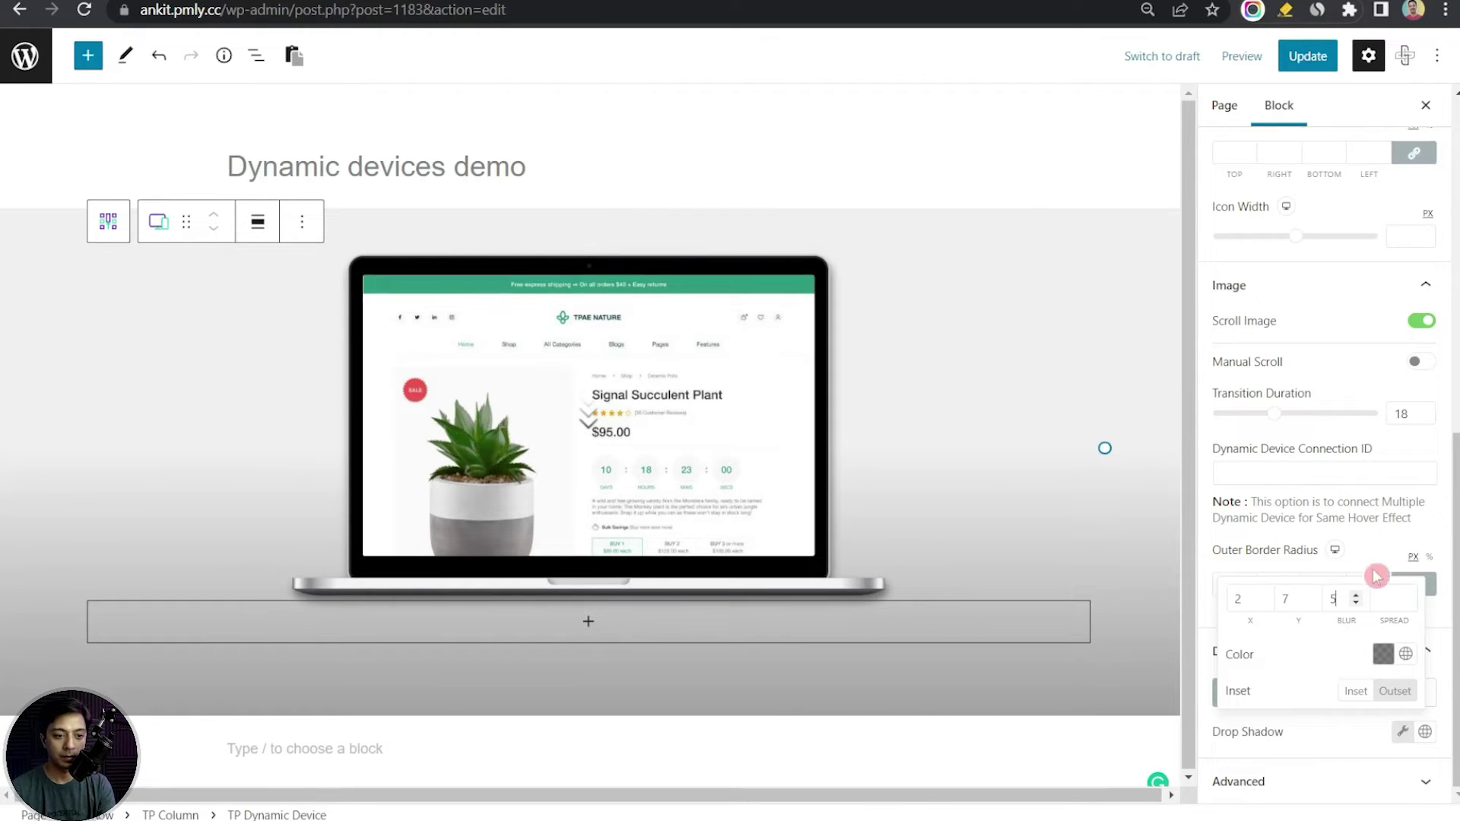
key("shift+Tab")
type("10")
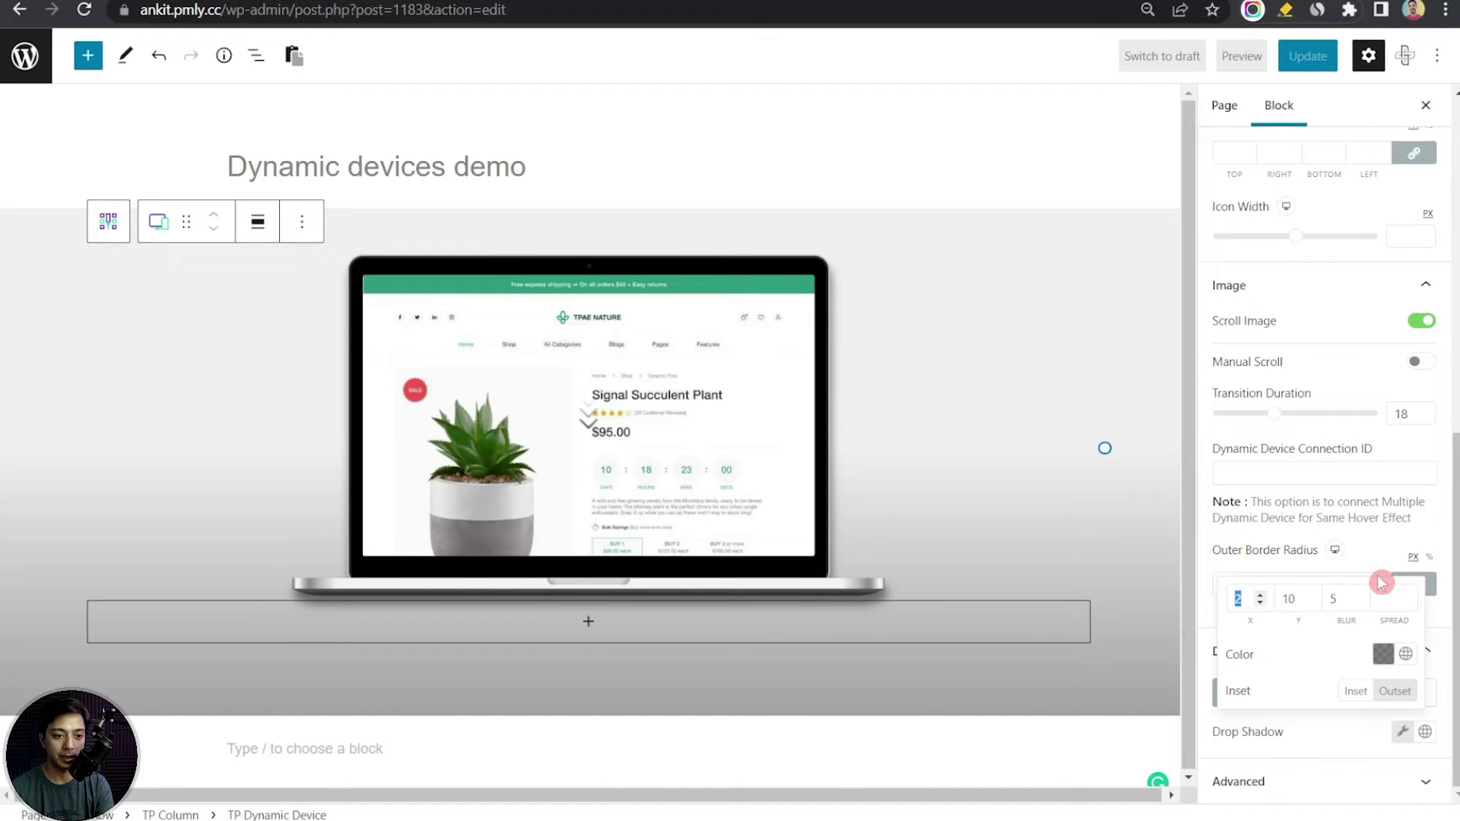
left_click(1323, 737)
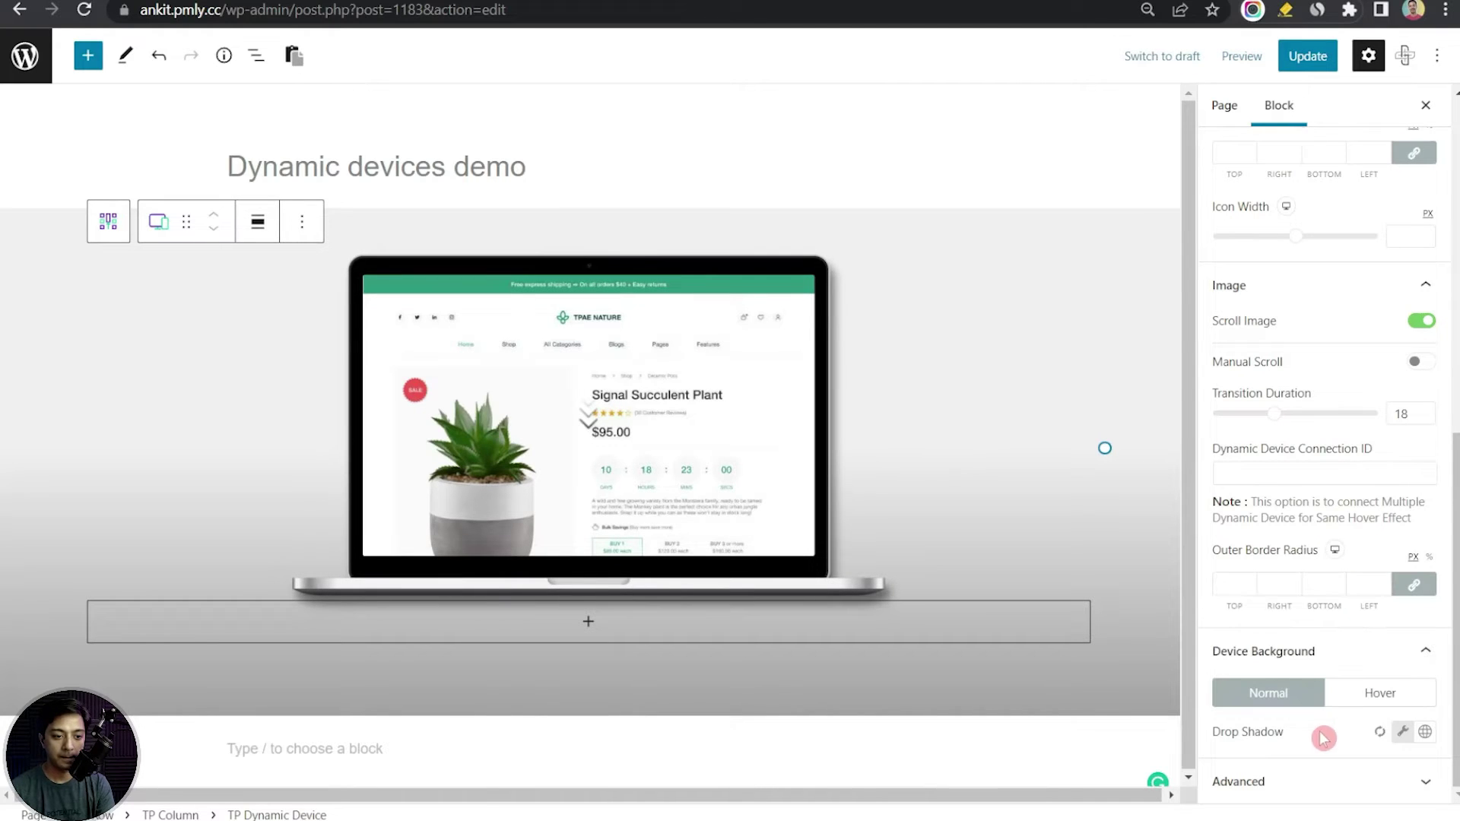
Update the page and open the published version in a new tab to check the laptop image's hover scrolling
left_click(1308, 55)
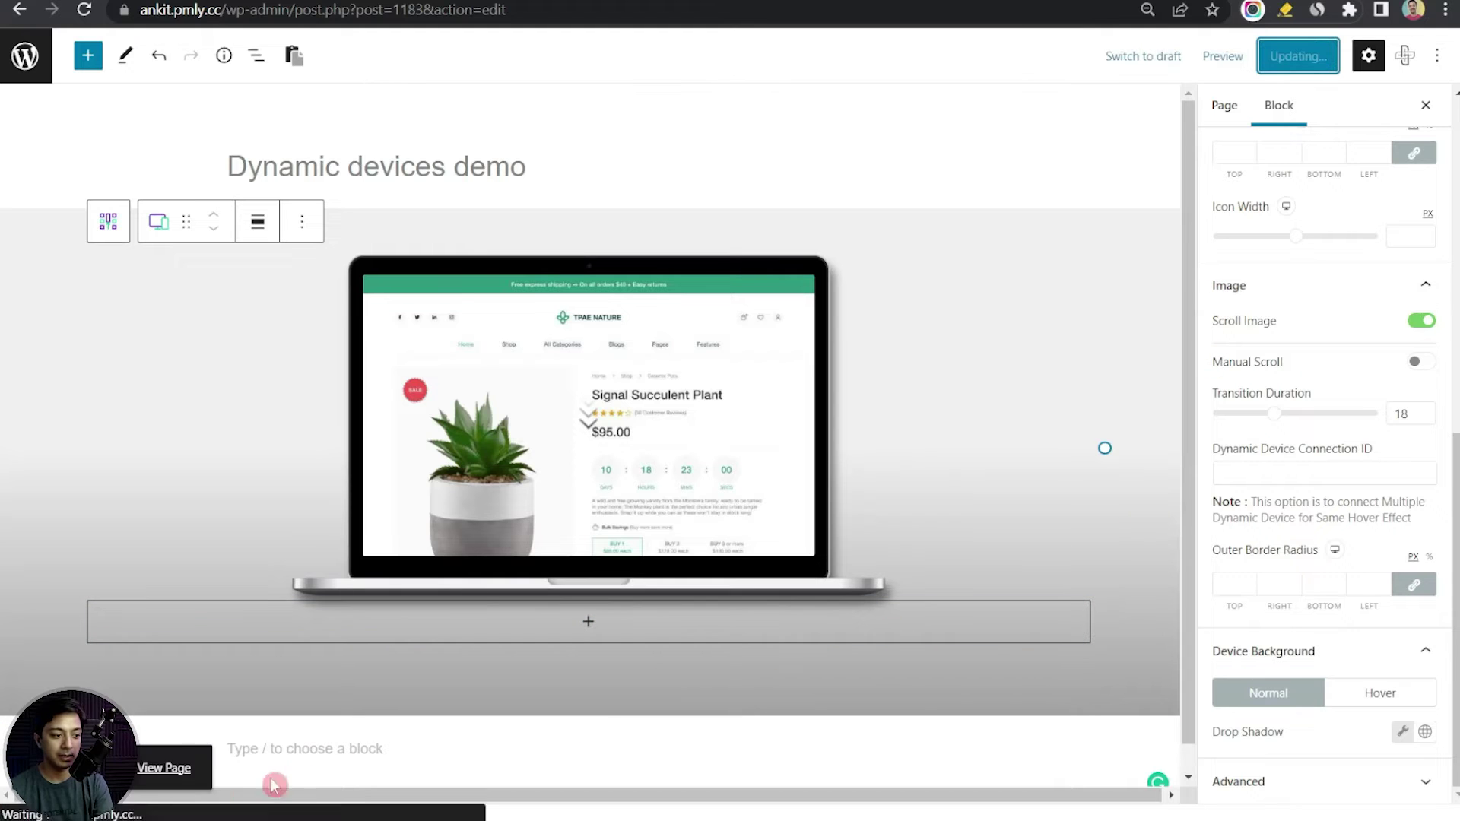
right_click(160, 770)
left_click(264, 590)
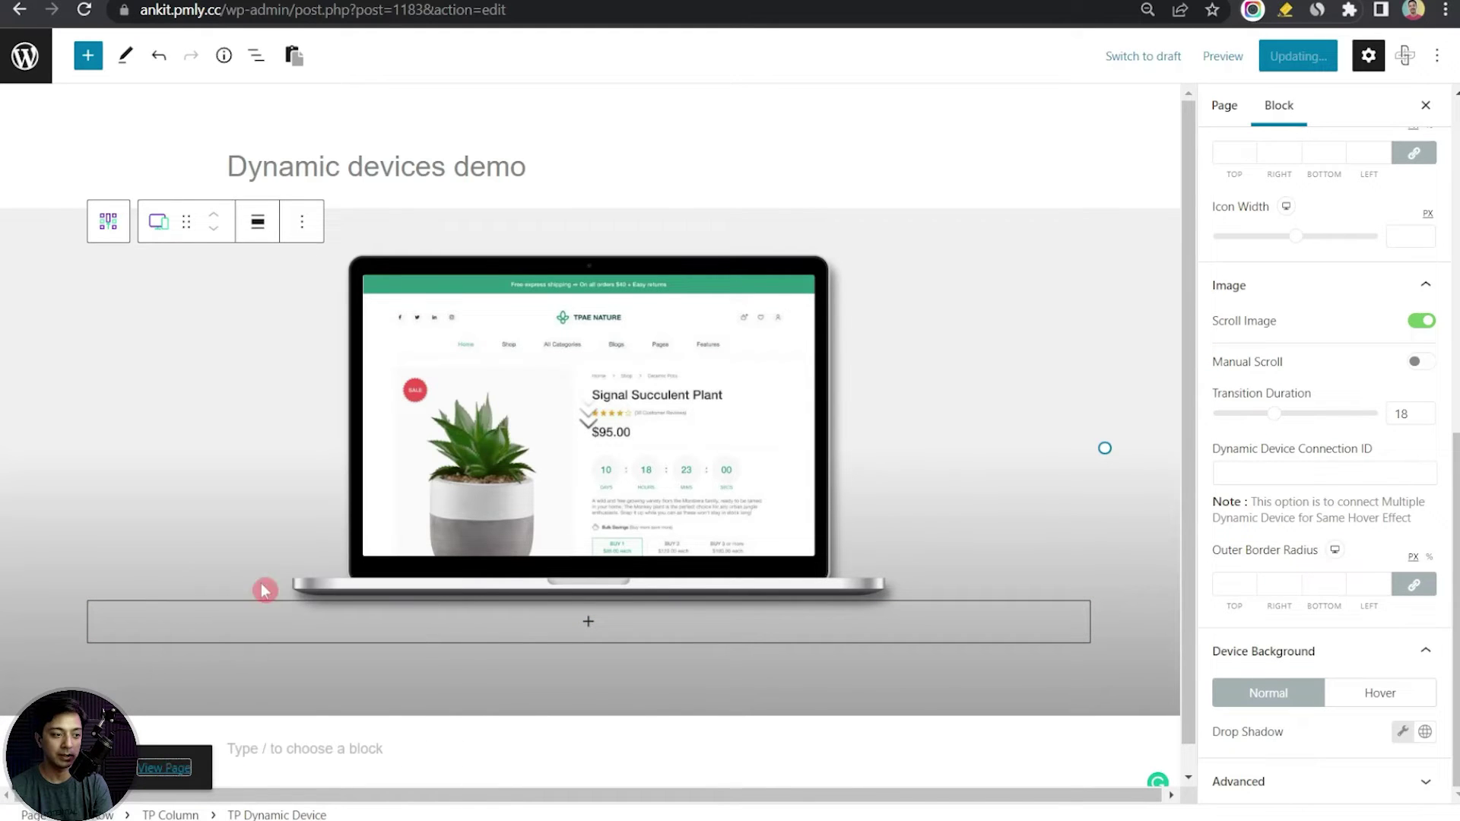
key("ctrl+Tab")
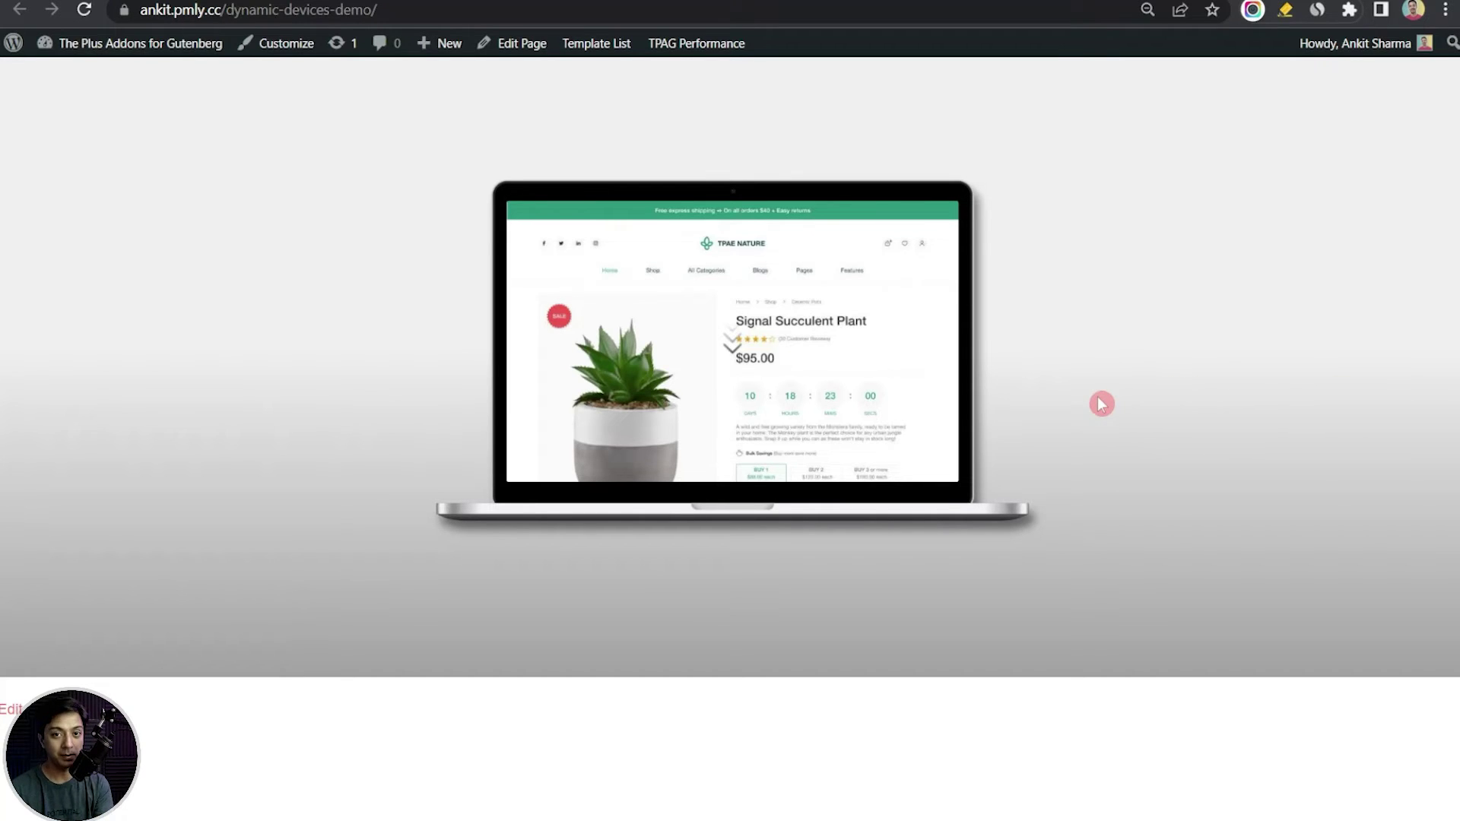
mouse_move(824, 365)
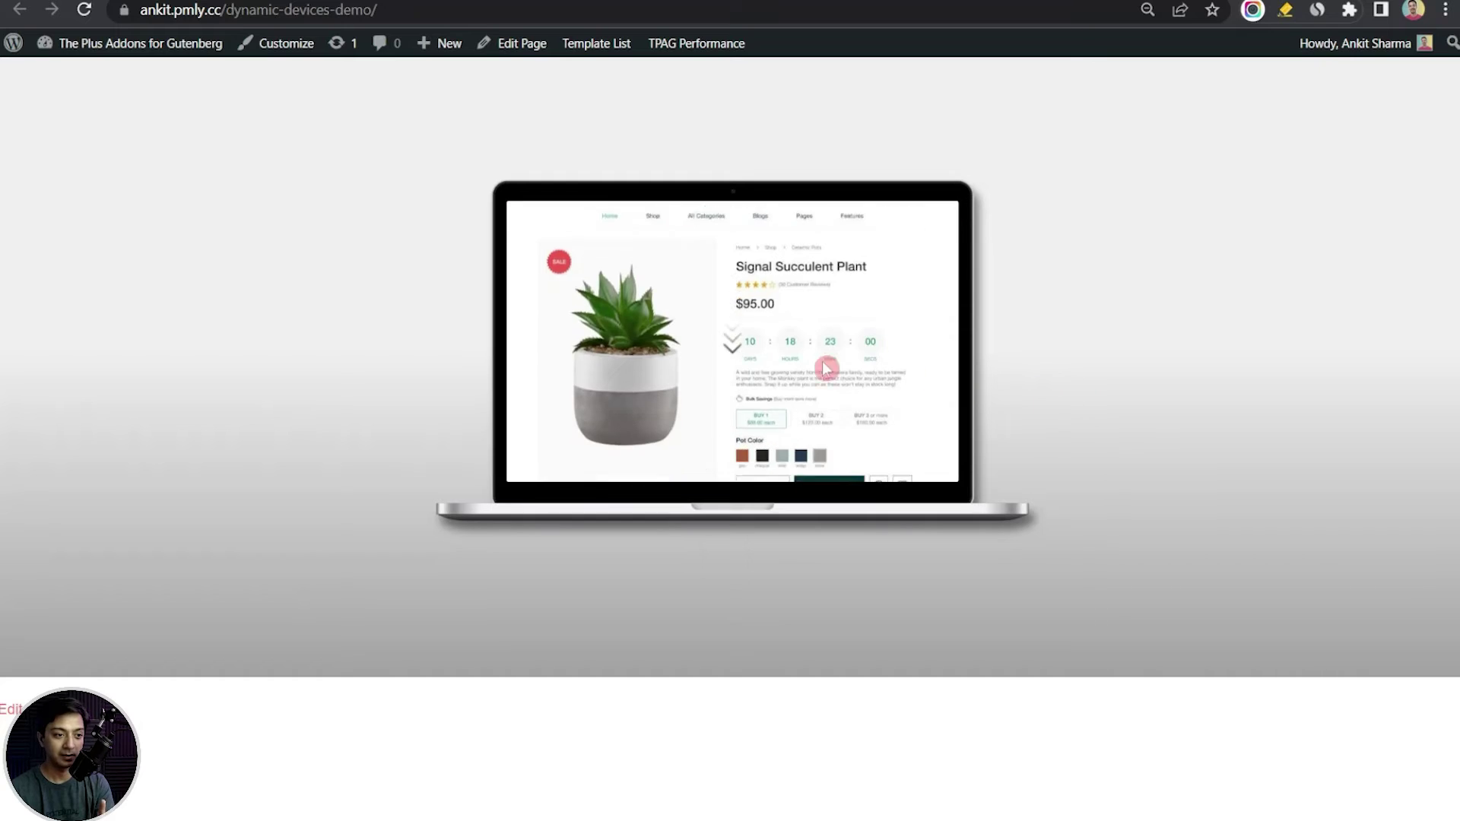
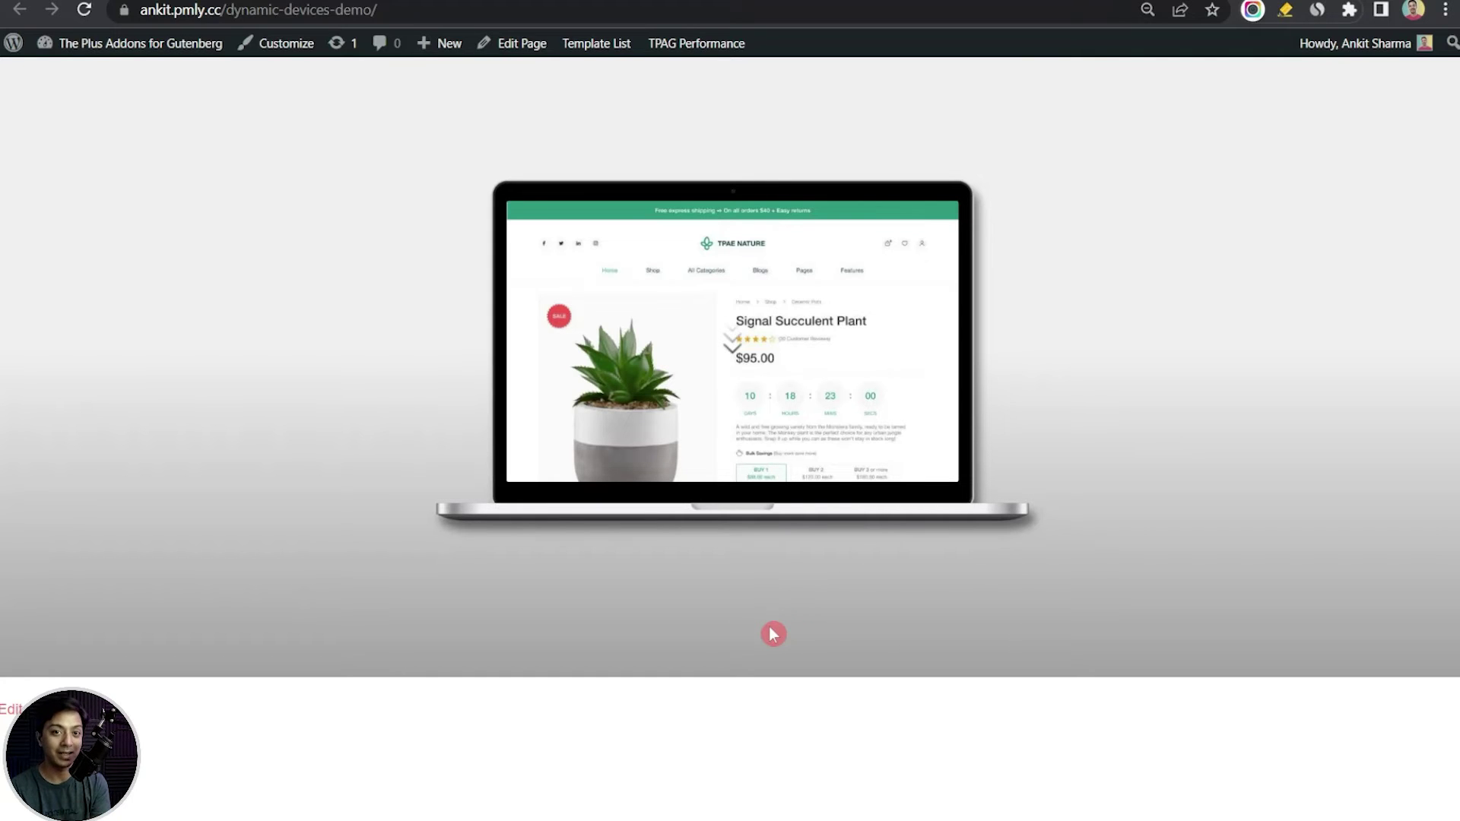
Return to the page editor, add a second column to the TP Row and widen the laptop's column to about 66%
key("ctrl+Tab")
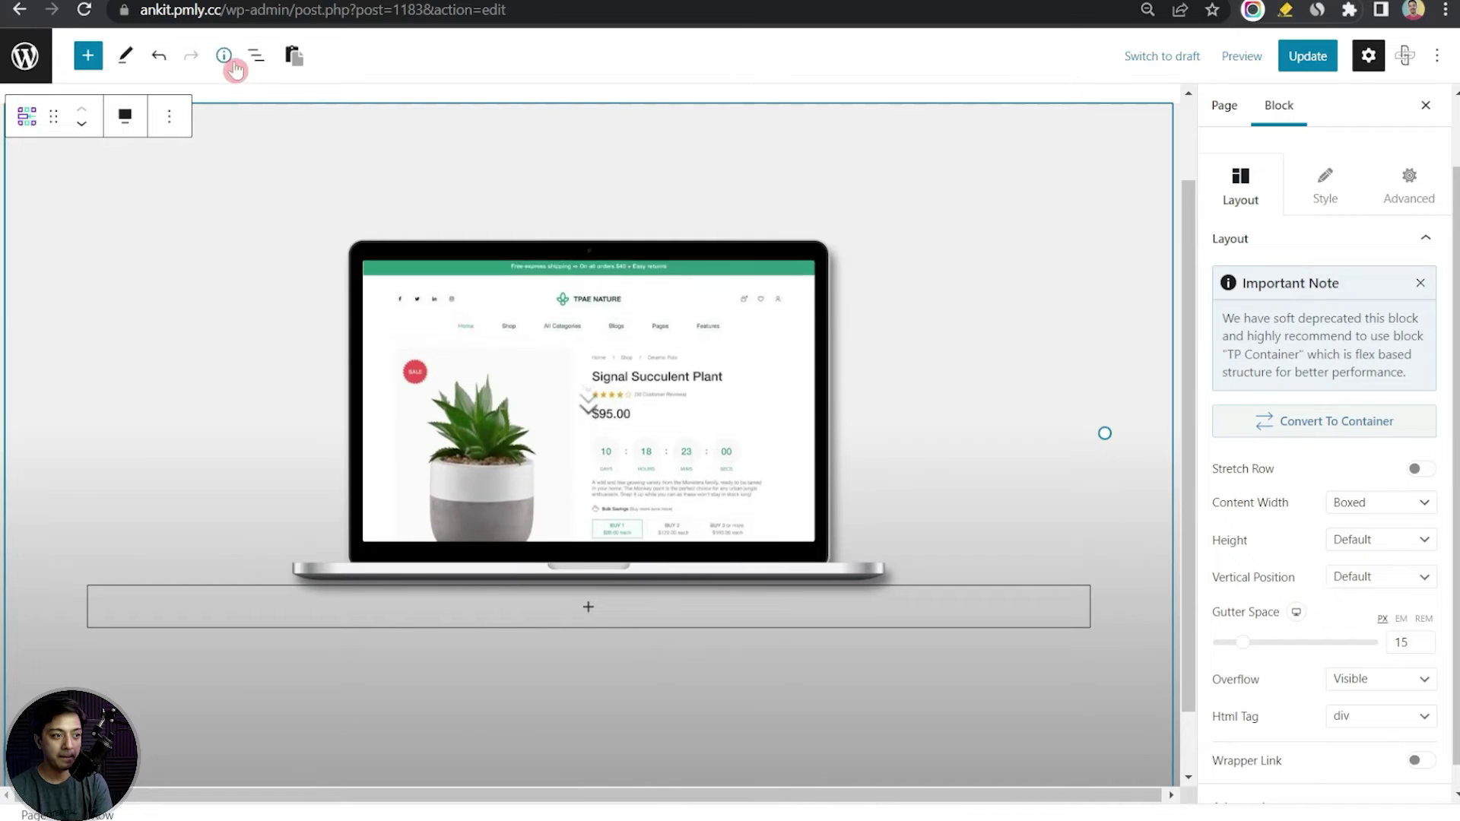
left_click(256, 55)
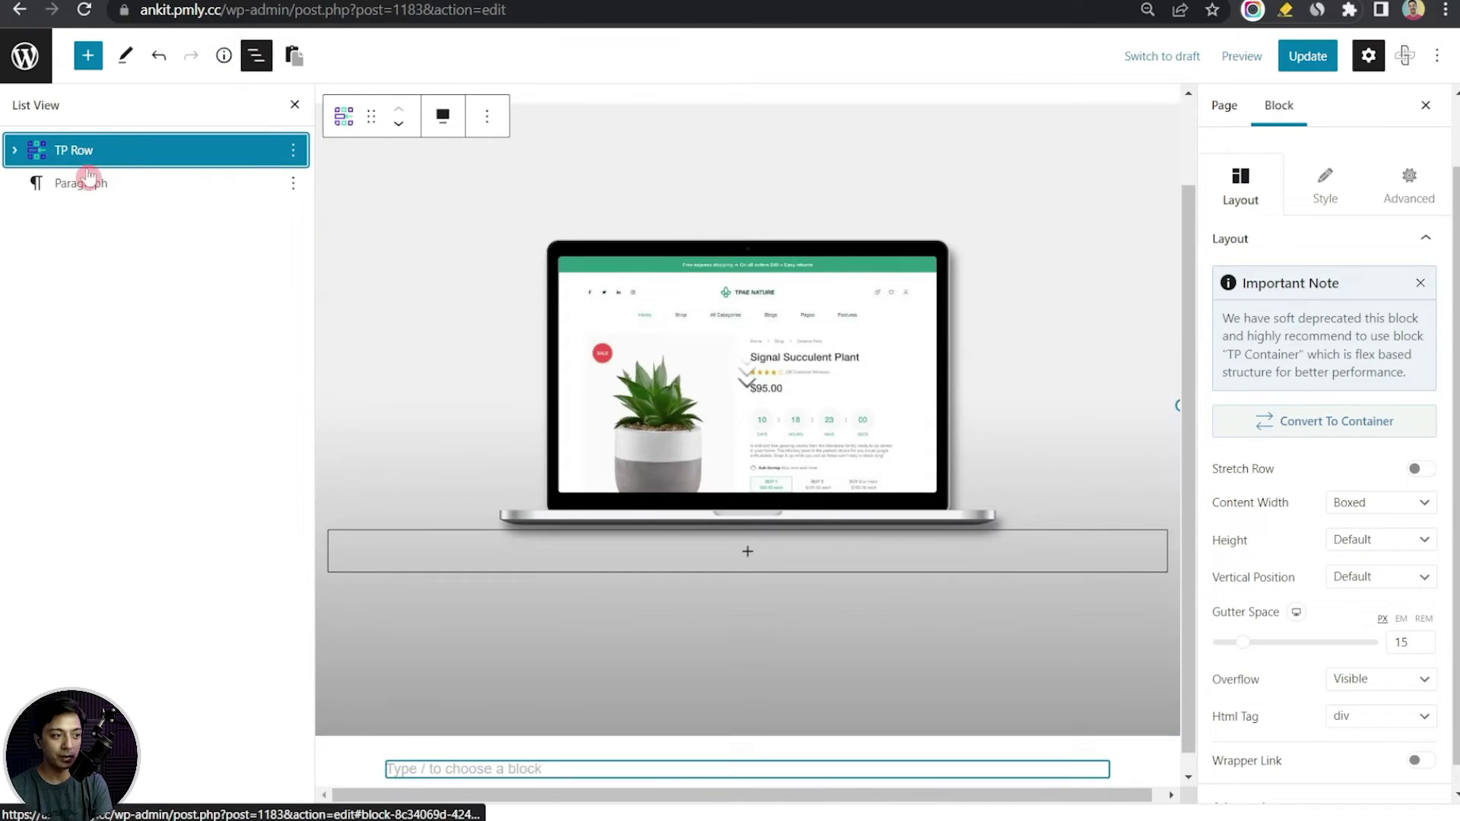
left_click(28, 158)
left_click(21, 151)
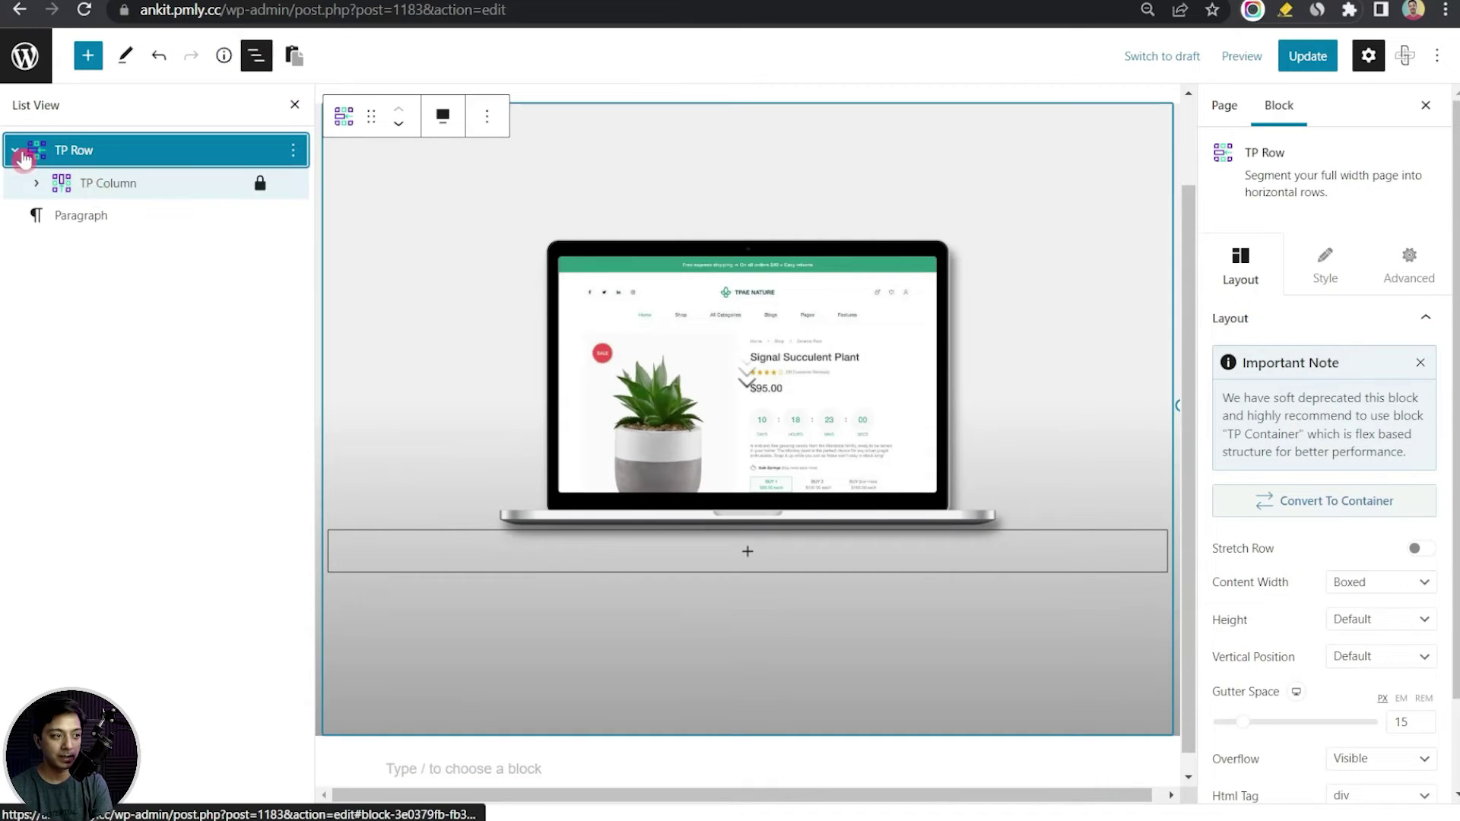
left_click(99, 183)
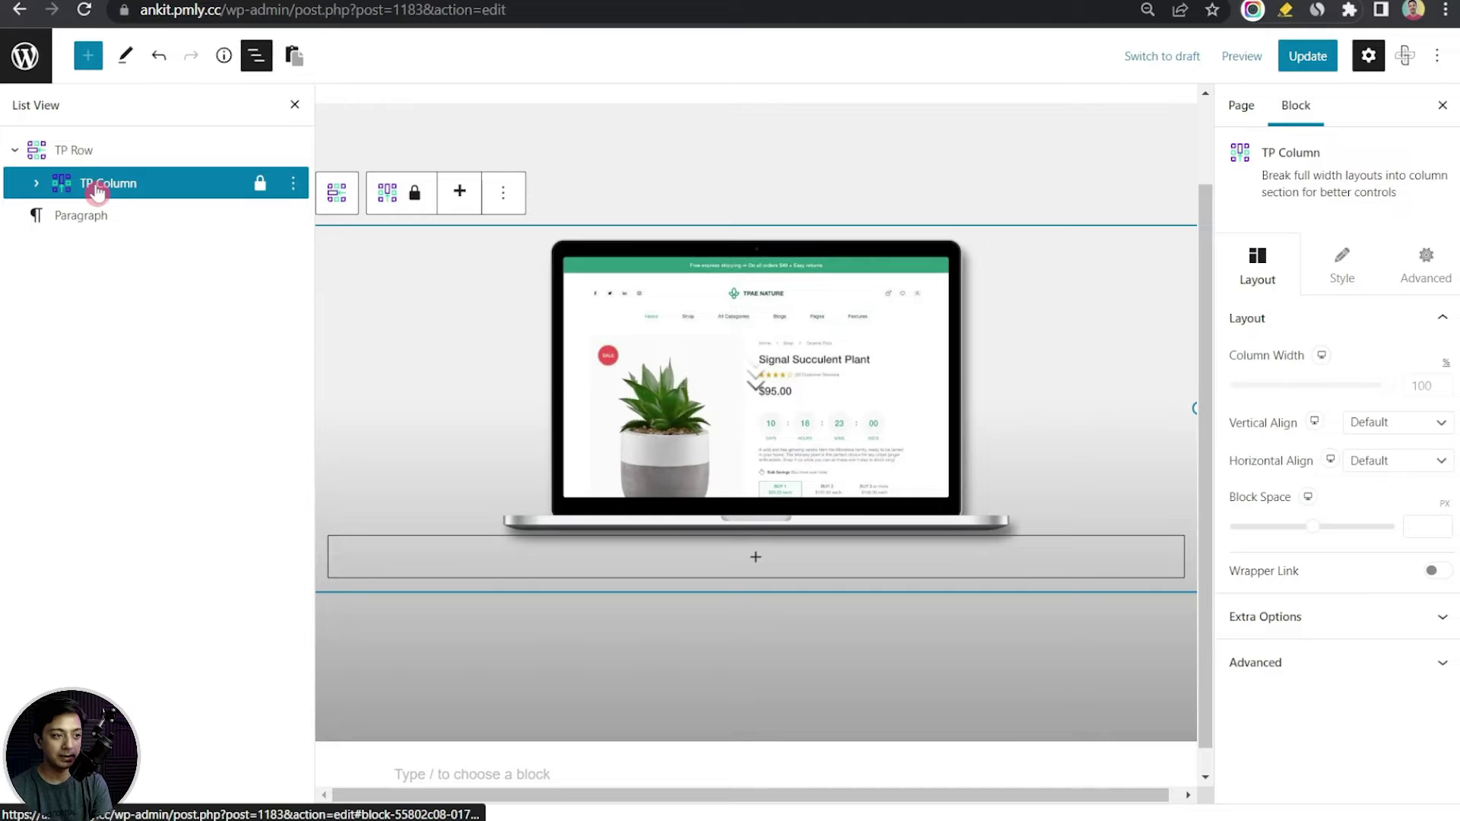
left_click(460, 193)
left_click_drag(764, 440, 1059, 371)
Insert a TP Dynamic Device block in the empty column, keeping the Normal layout and choosing iPhone X Black (320px x 672px) as mobile device
left_click(1059, 371)
left_click(1056, 372)
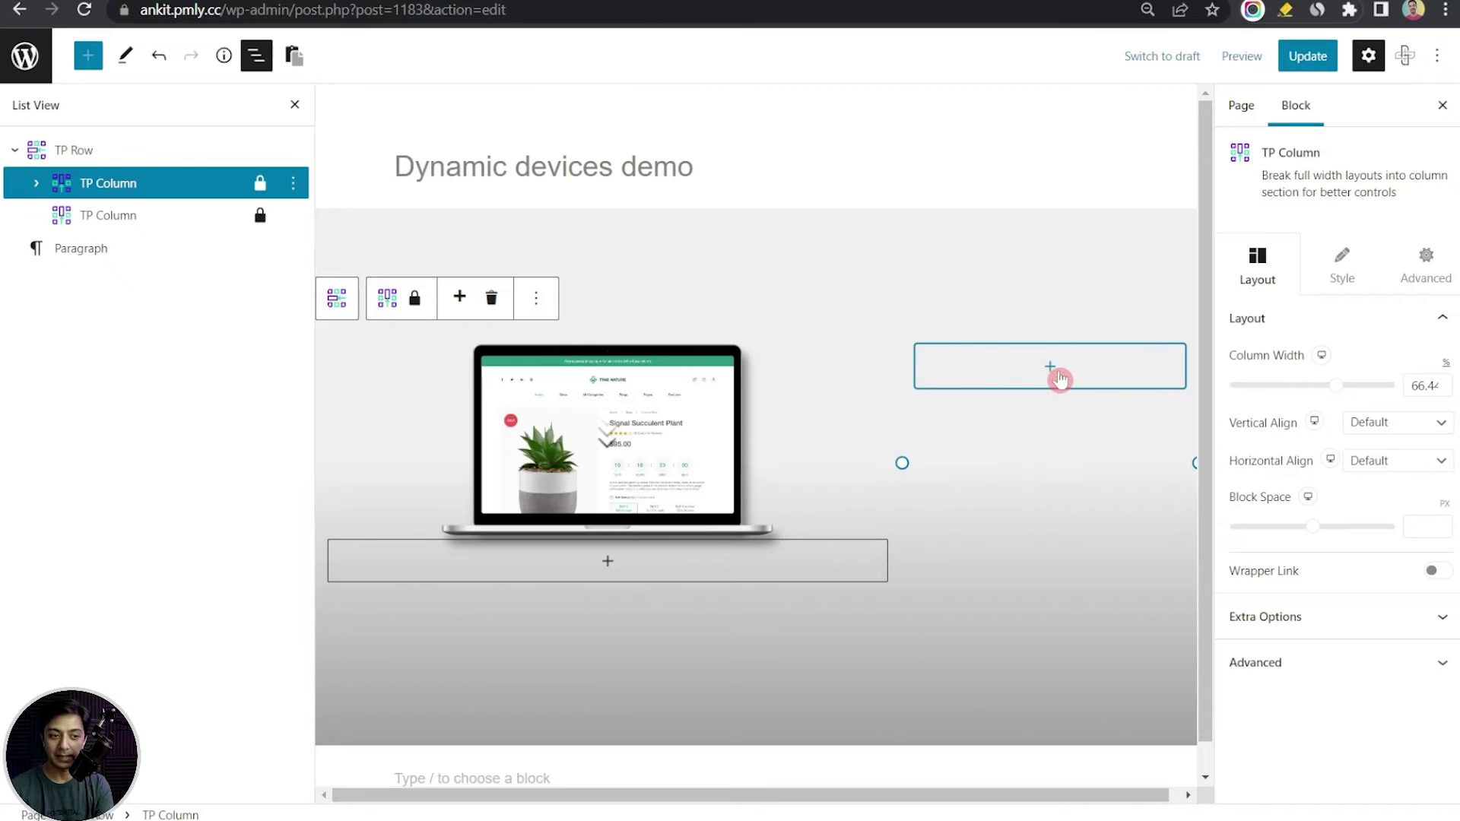
left_click(1049, 373)
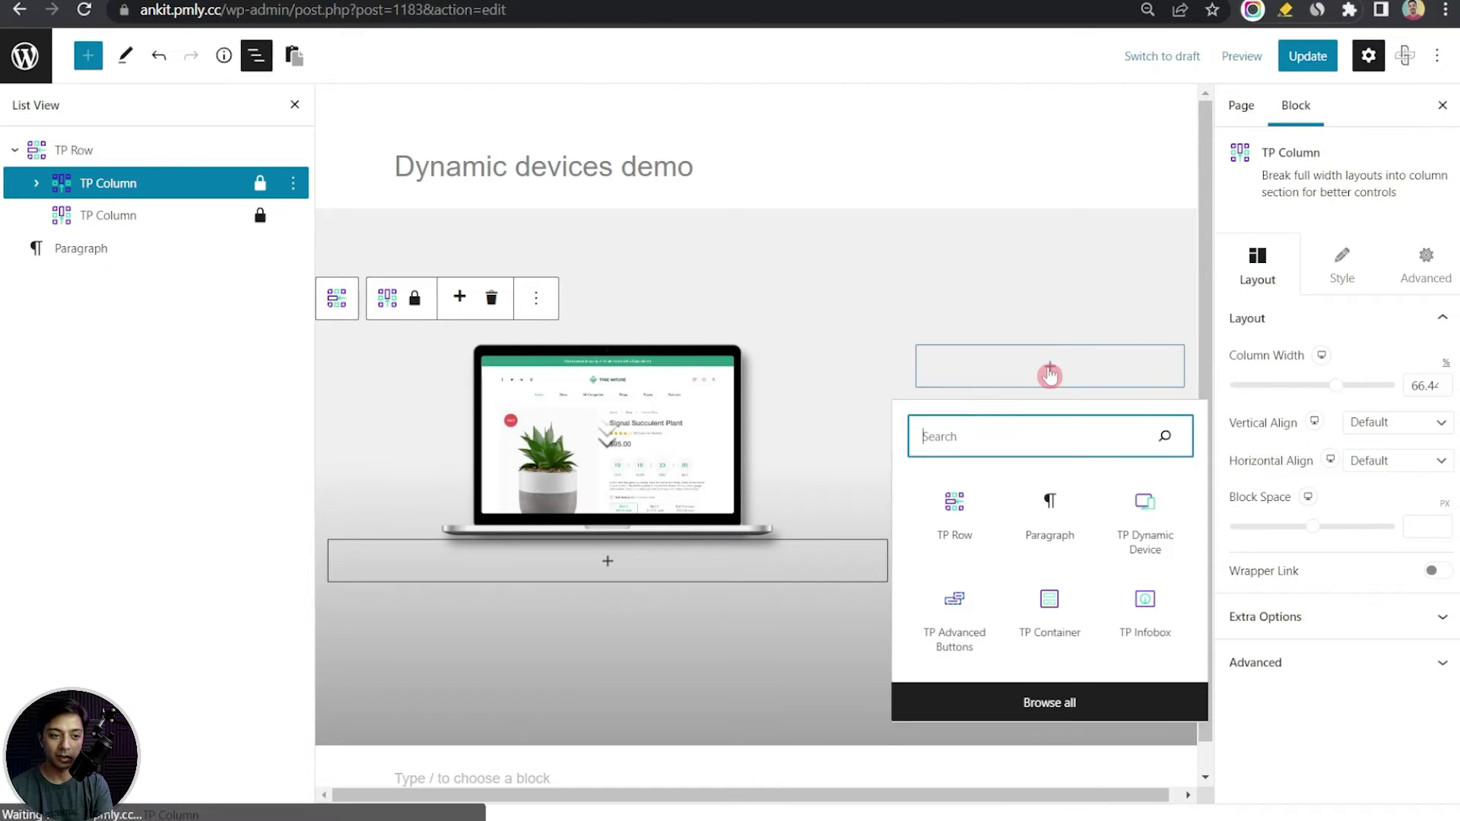
left_click(1147, 506)
left_click(1407, 411)
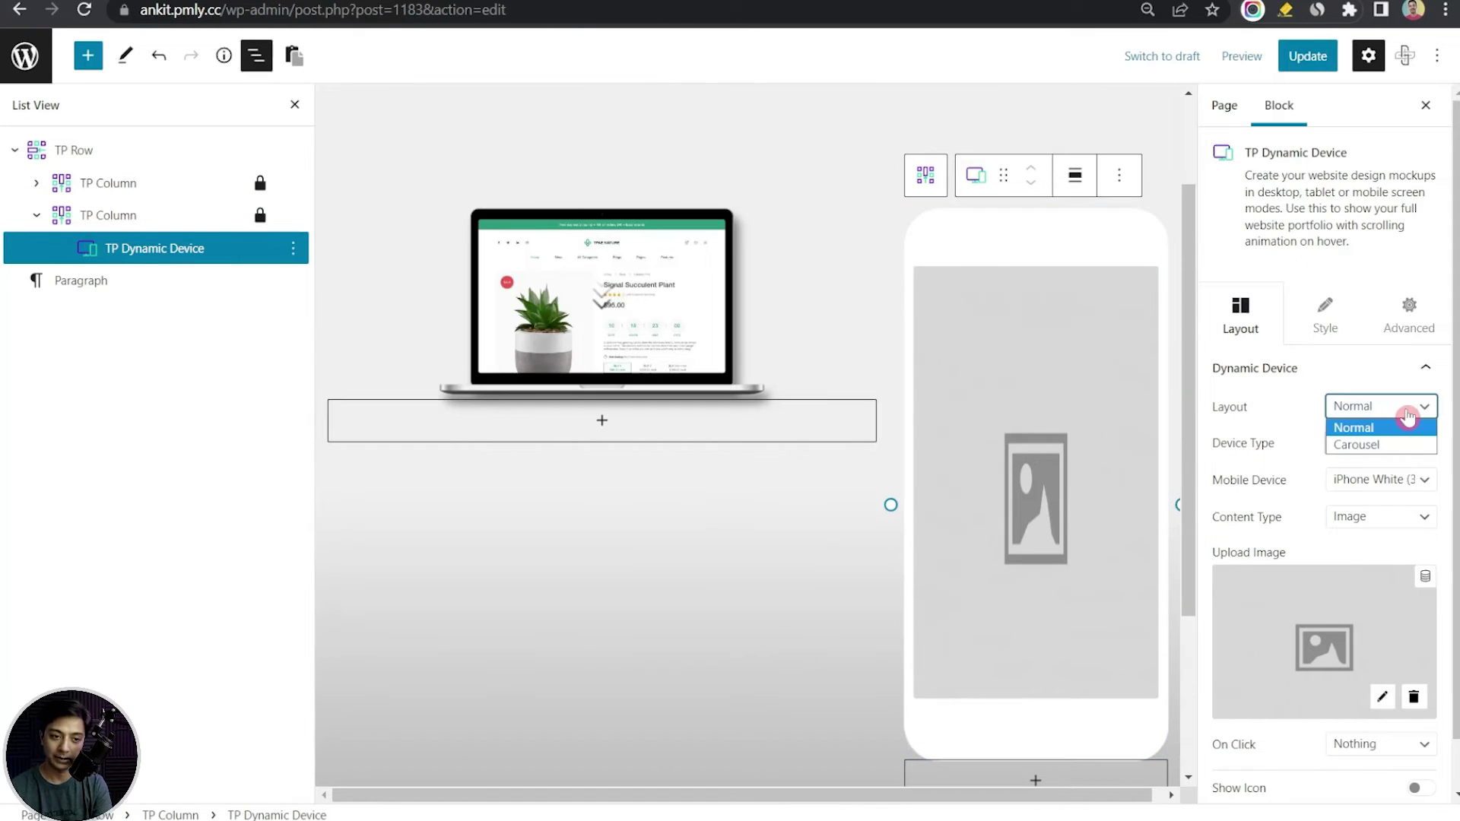
left_click(1378, 429)
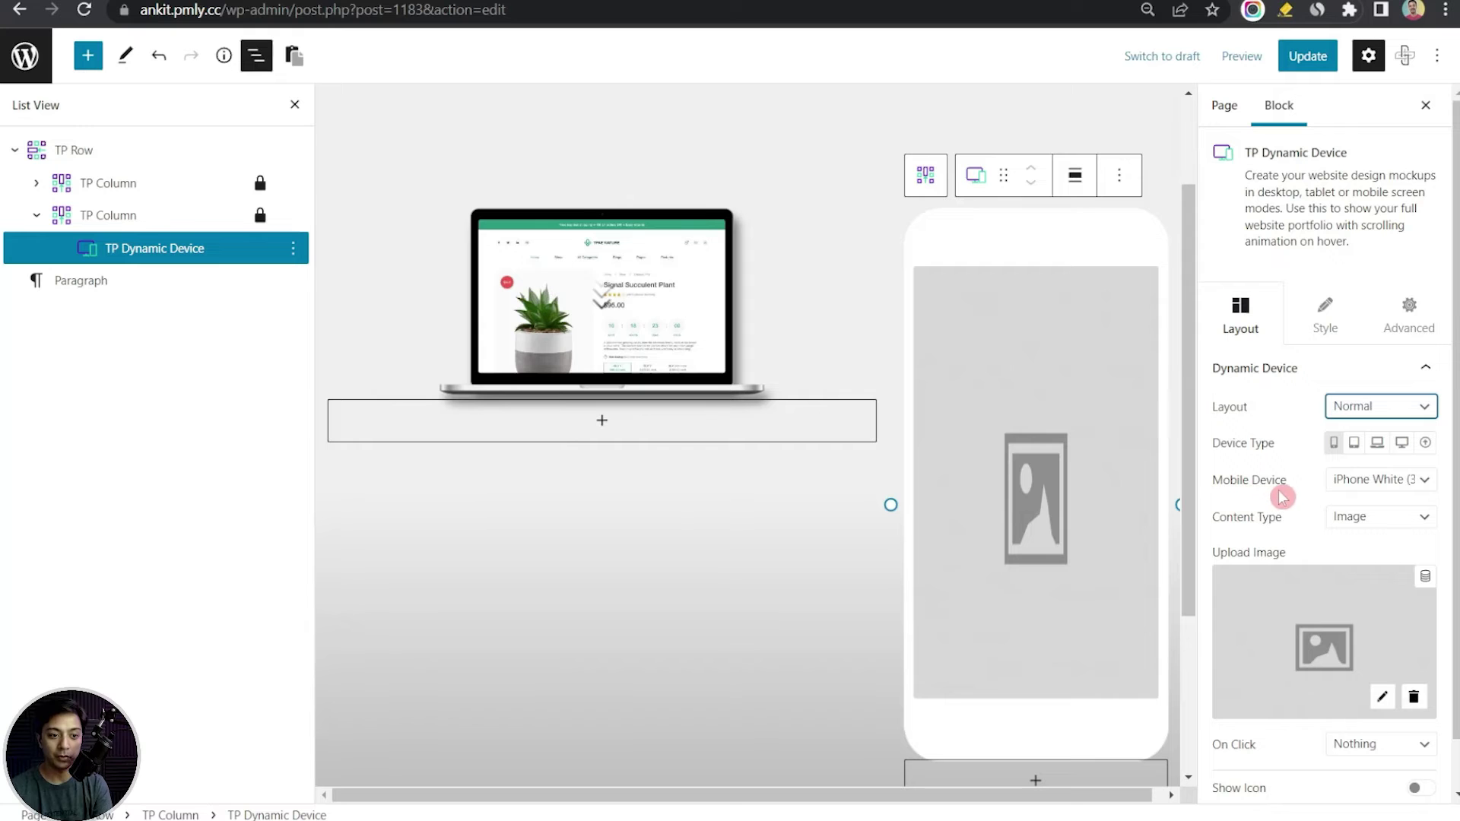
left_click(1383, 481)
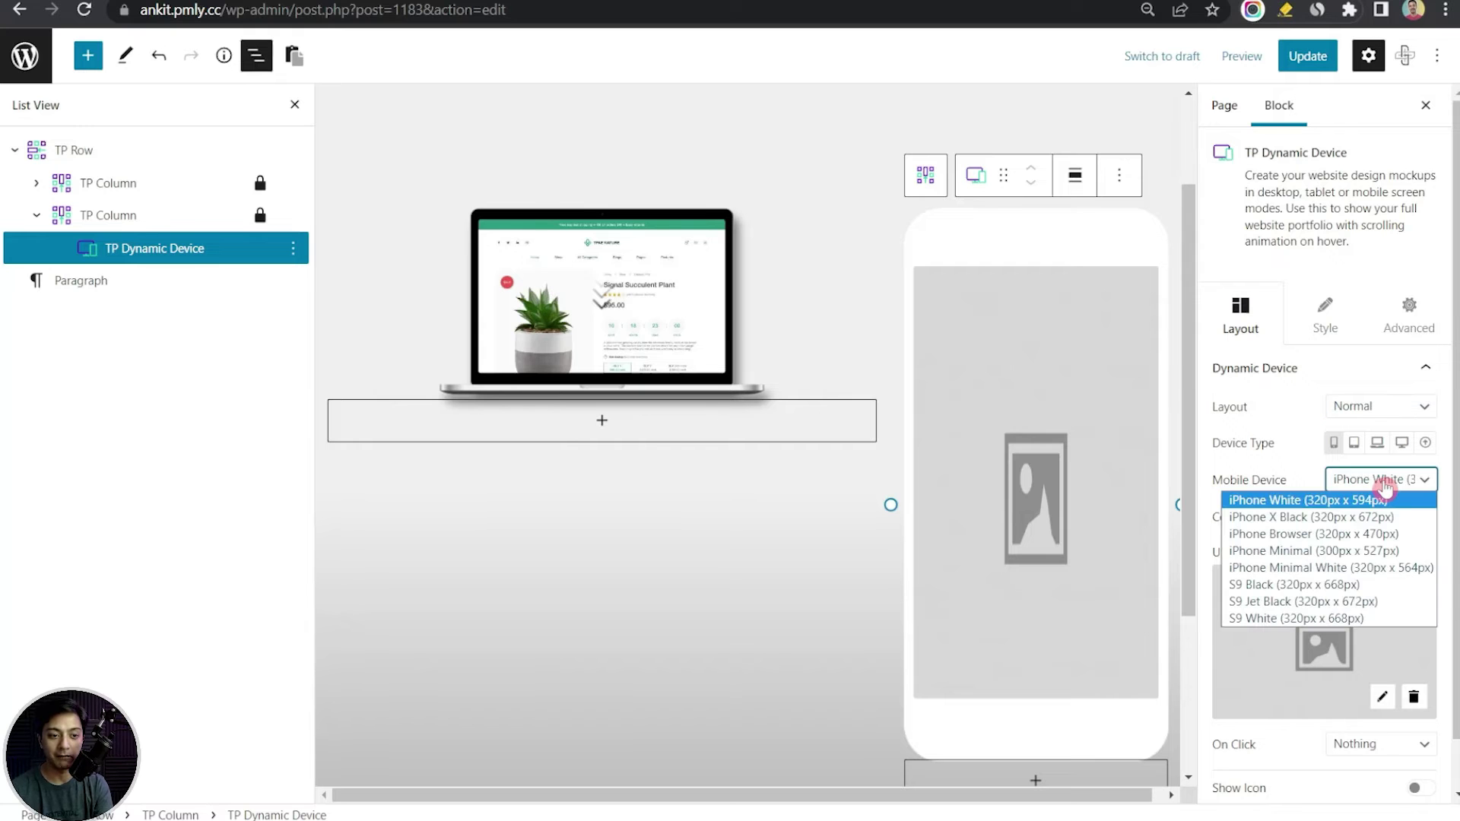
left_click(1336, 520)
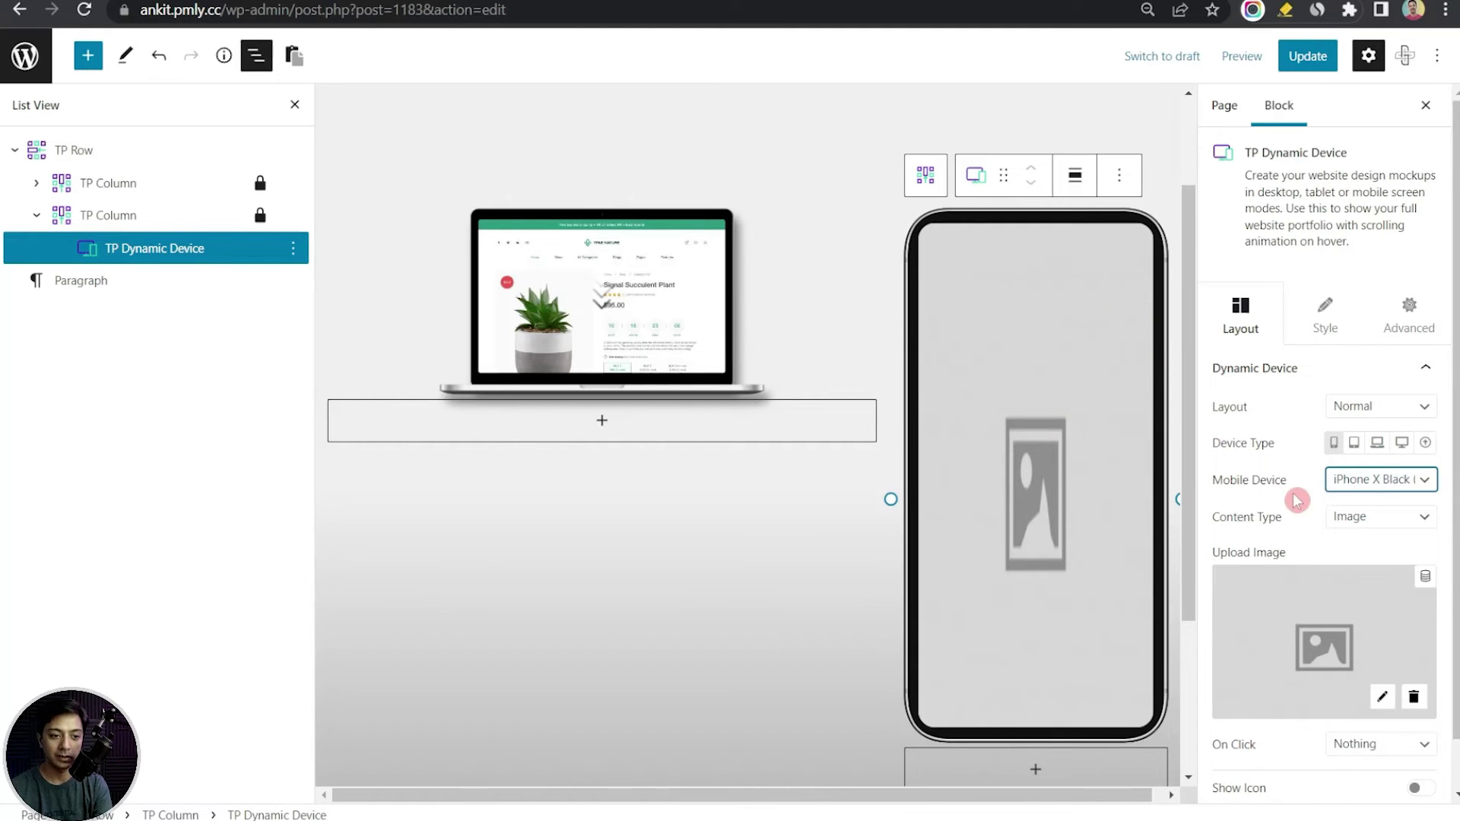
Keep Image as the phone mockup's content type and fill its screen with the tall plant shop page image from the media library
scroll(1297, 499, "down", 1)
left_click(1392, 465)
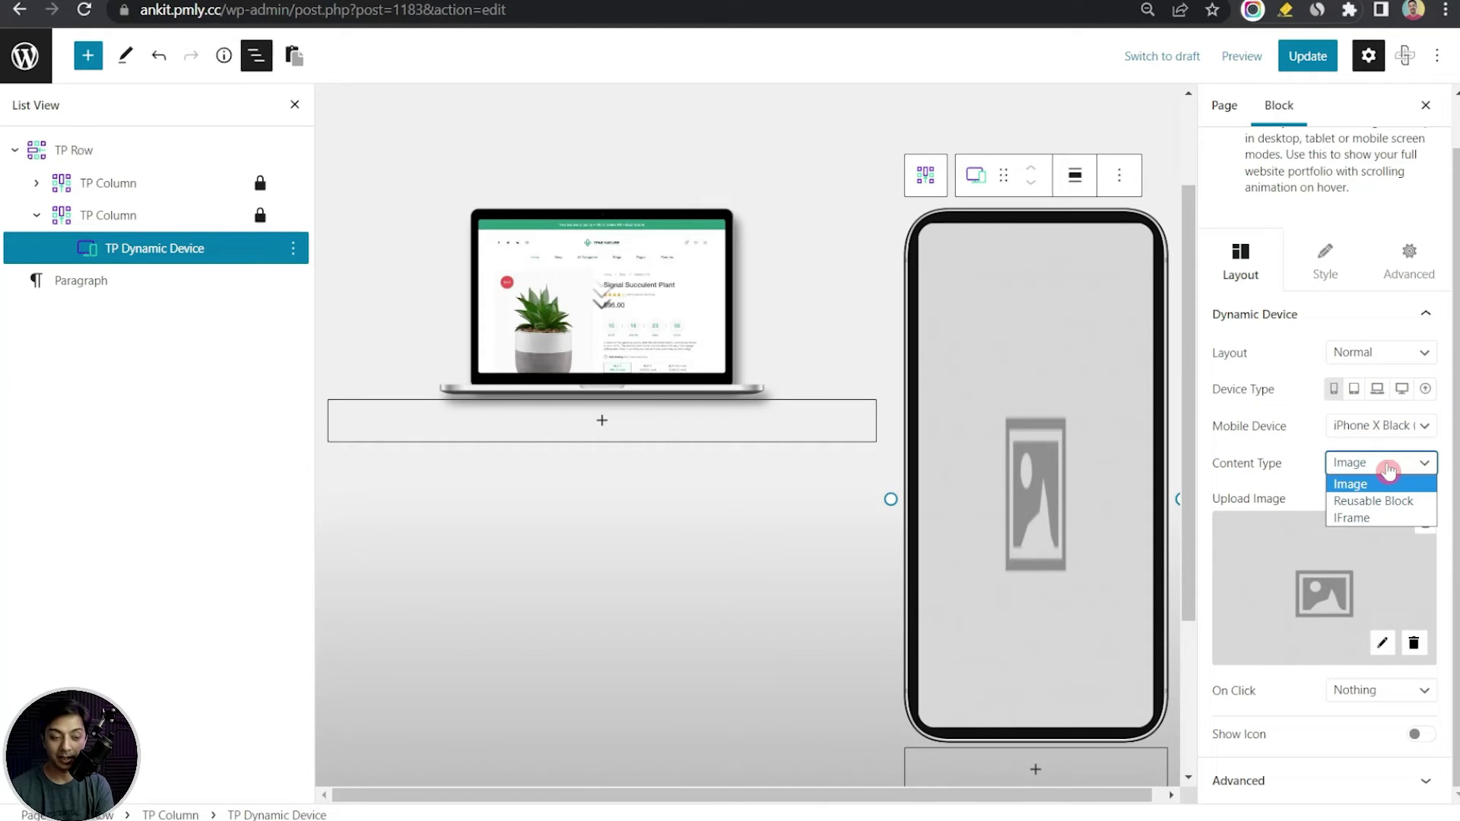
left_click(1278, 471)
mouse_move(655, 310)
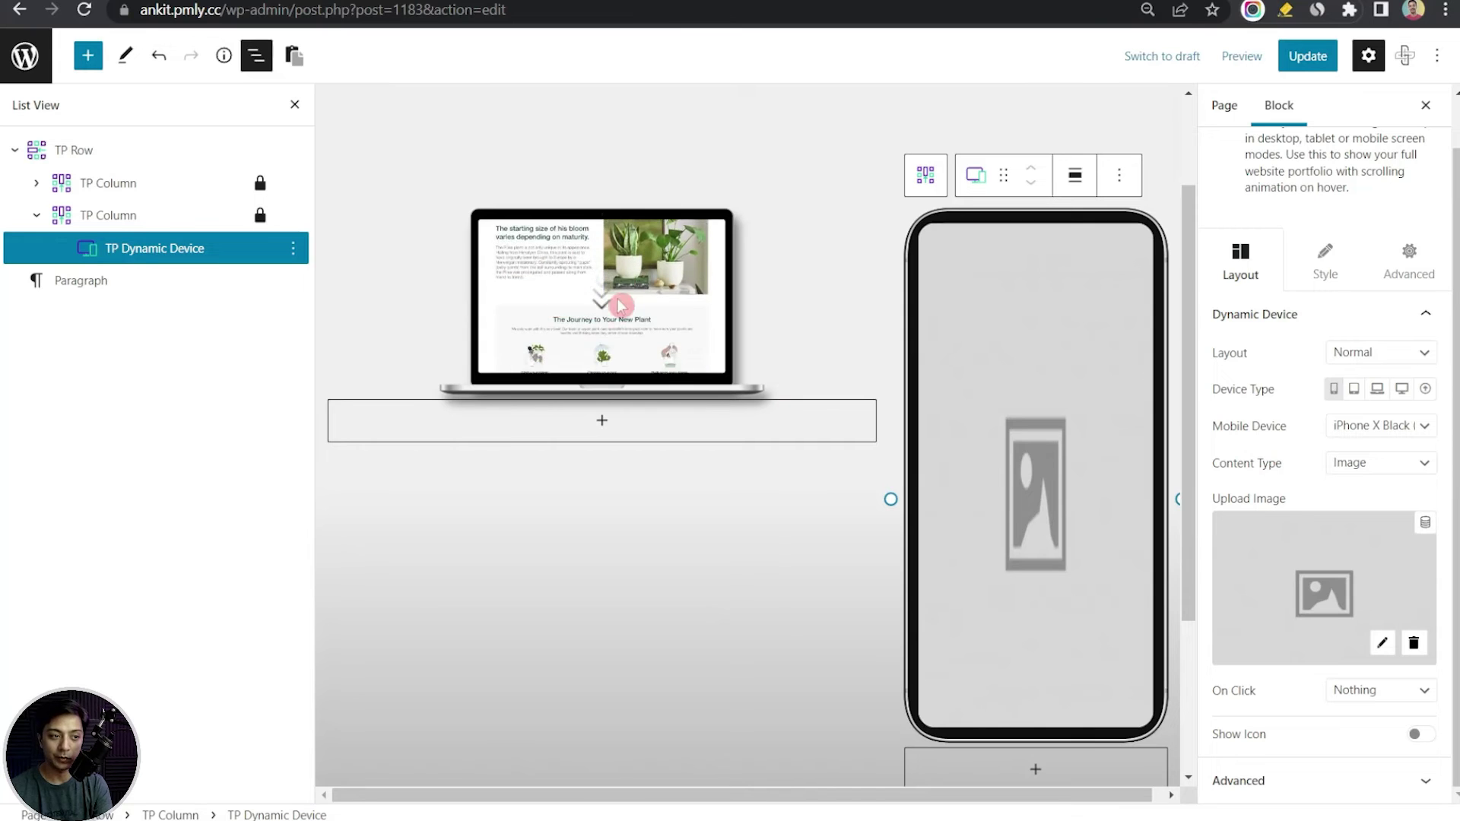
left_click(1380, 645)
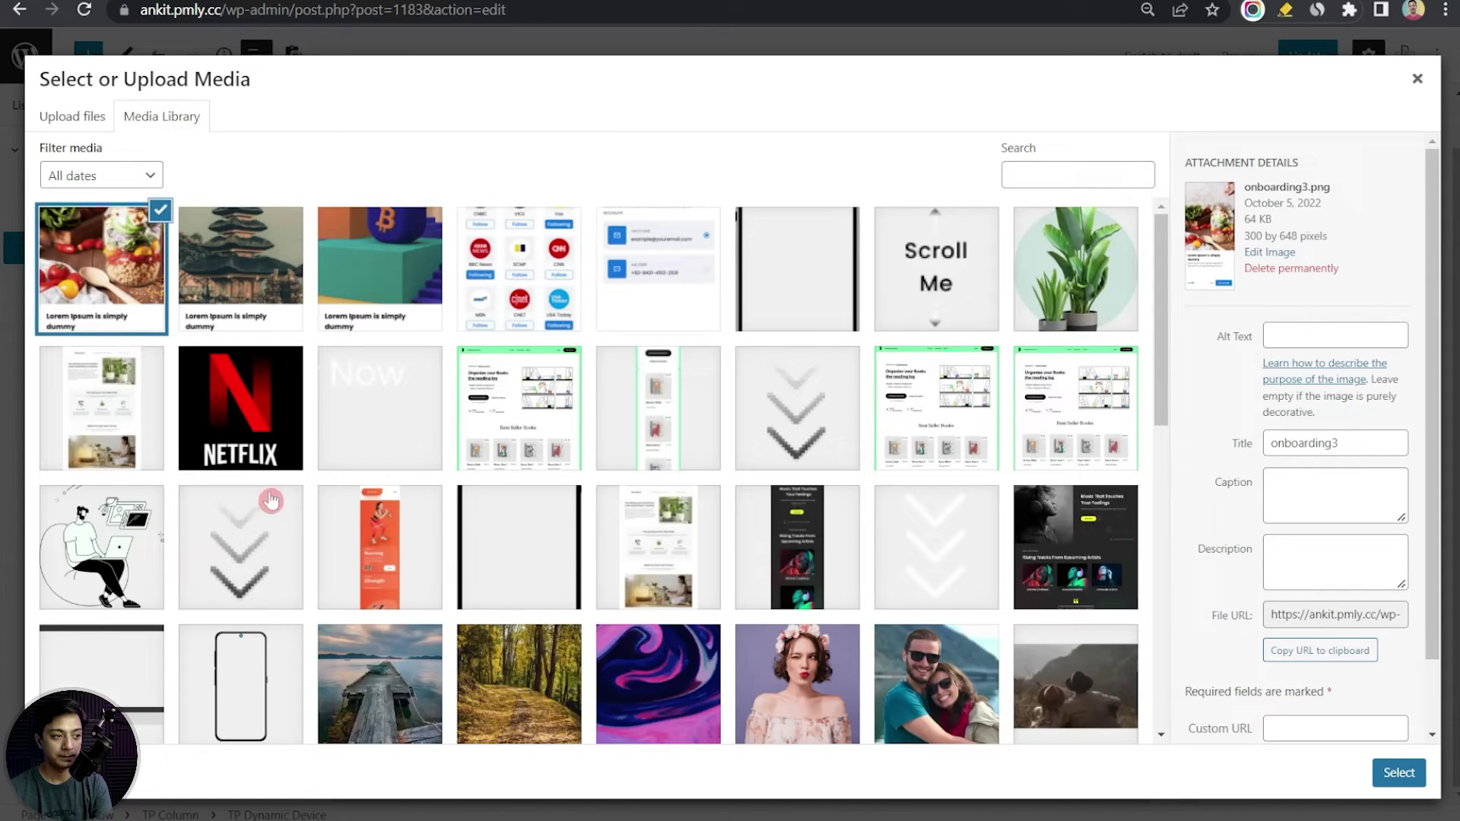
left_click(158, 454)
left_click(1422, 784)
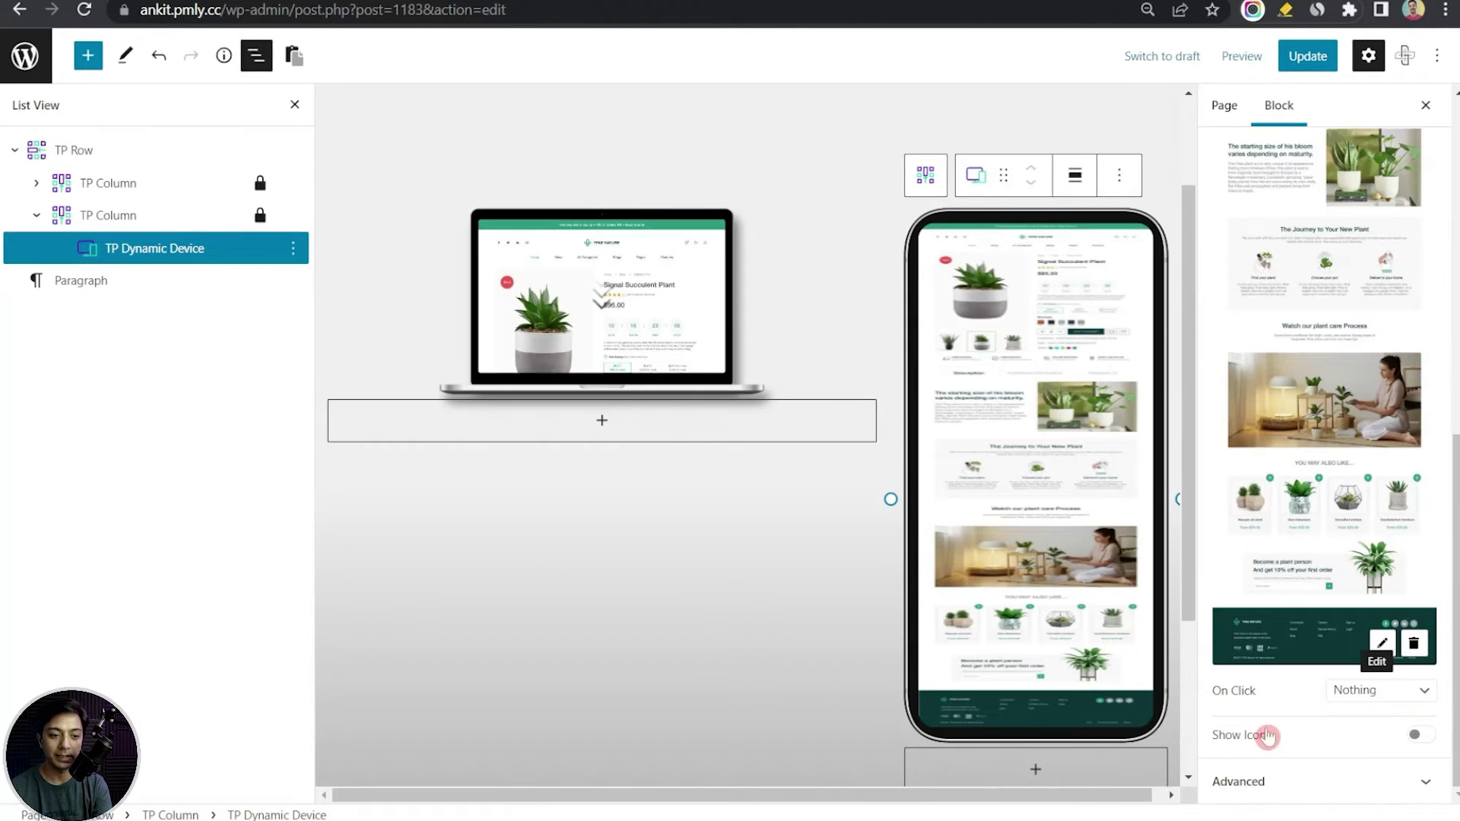
scroll(1293, 730, "up", 15)
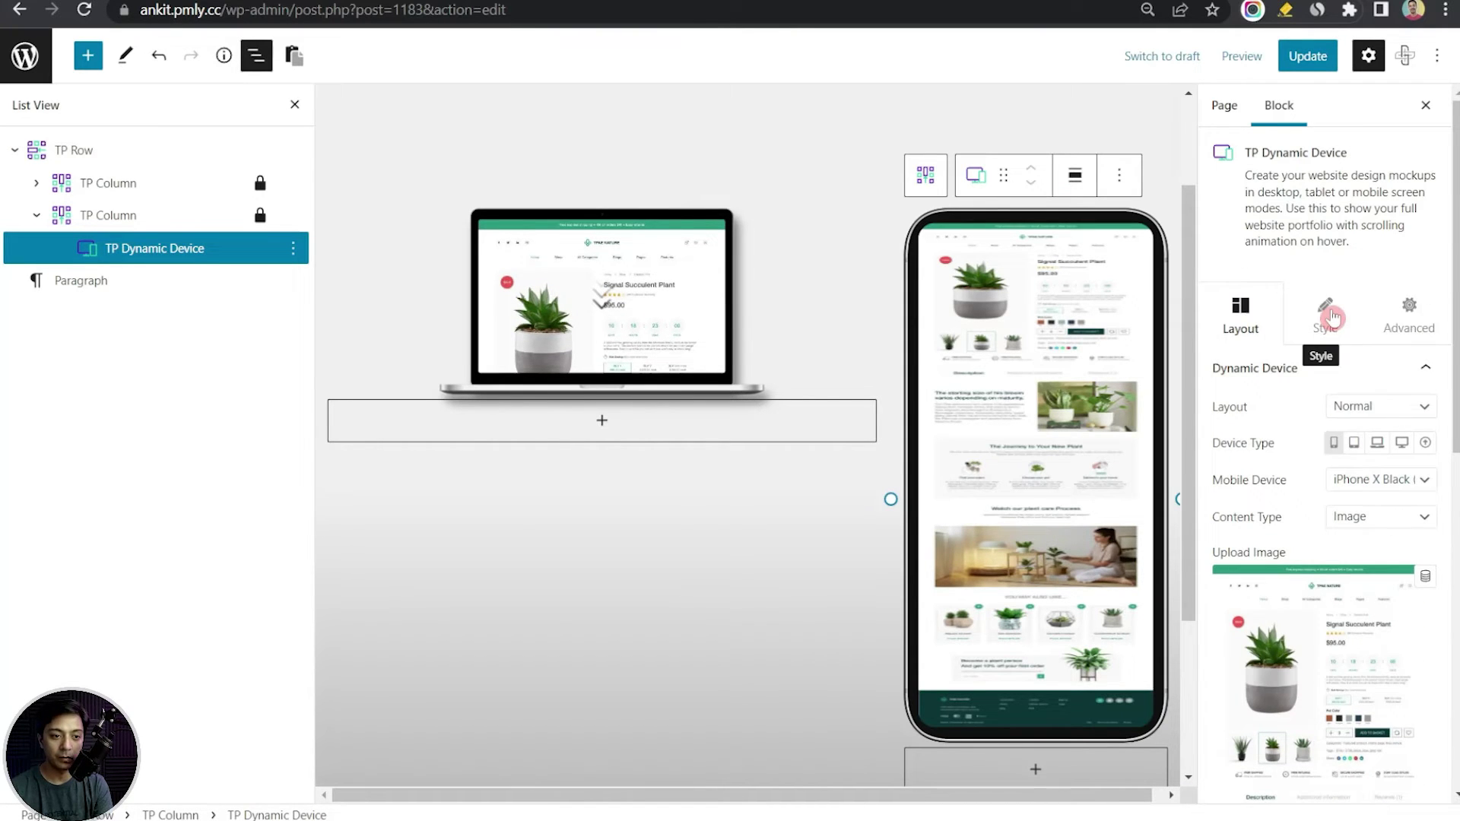
Enable Scroll Image for the phone mockup, with a transition duration of 20 and the Dynamic Device Connection ID dd1
left_click(1331, 317)
scroll(1450, 365, "down", 1)
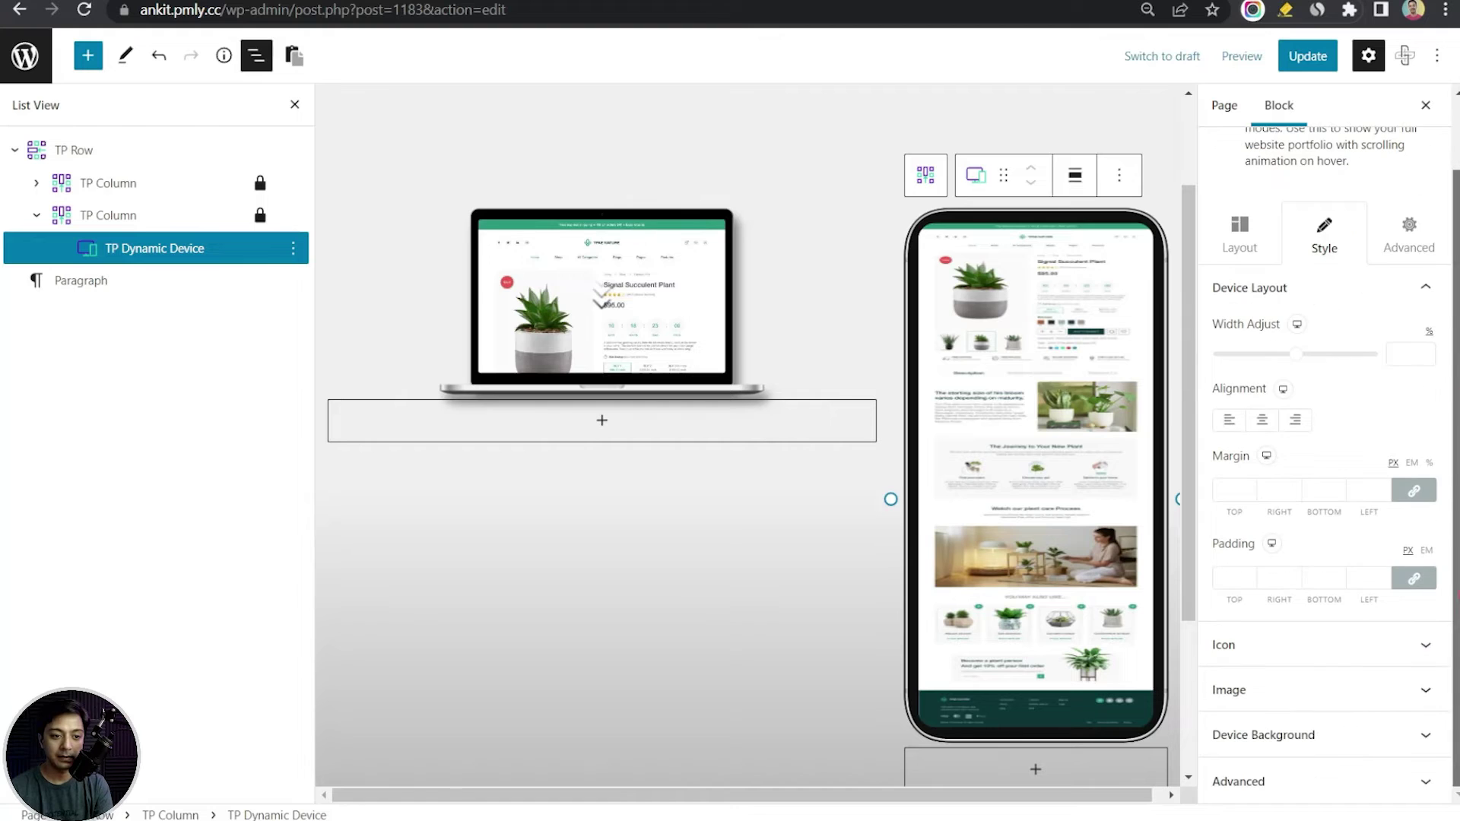
left_click(1347, 689)
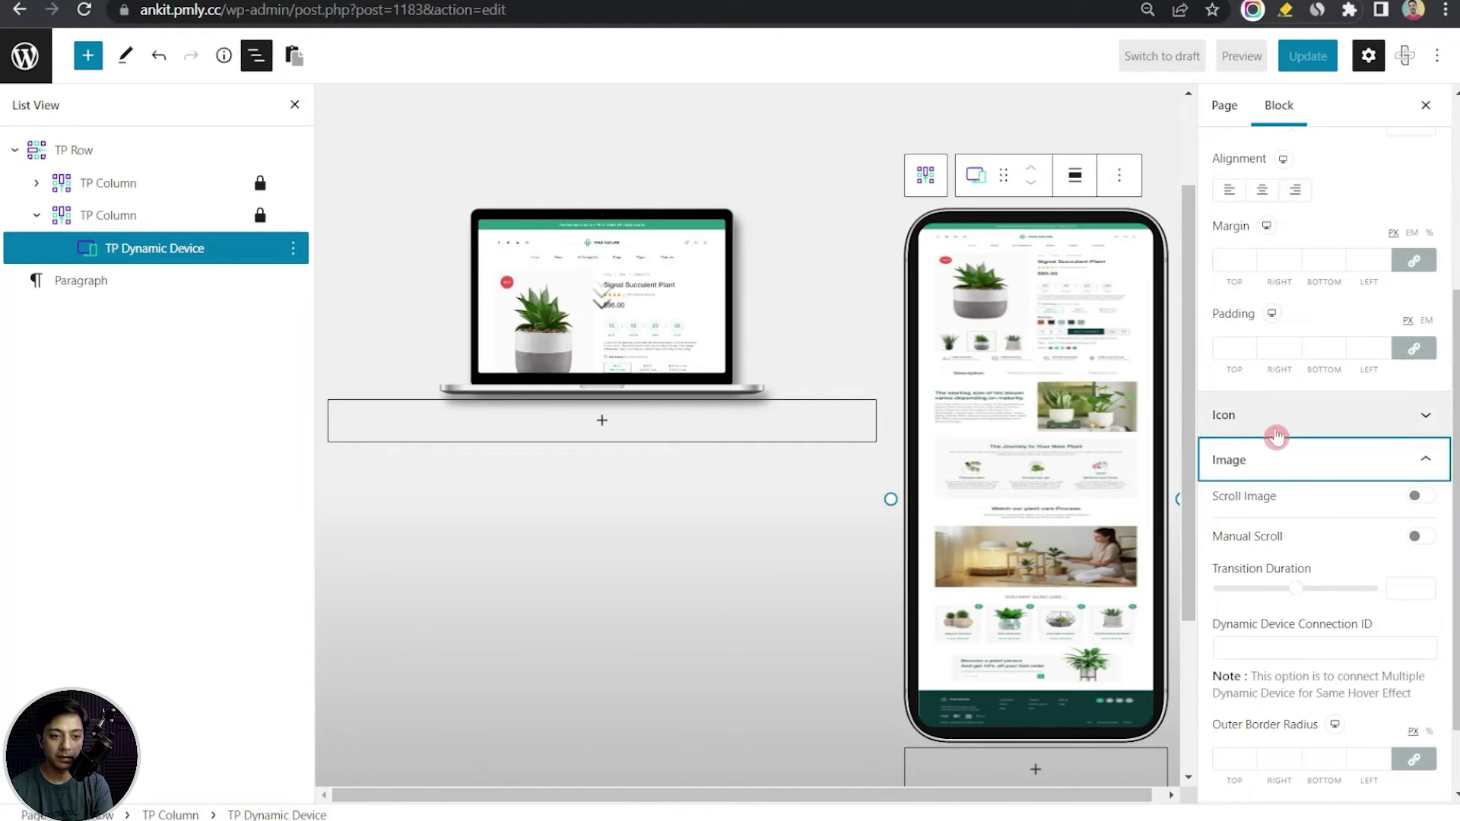
left_click(1419, 497)
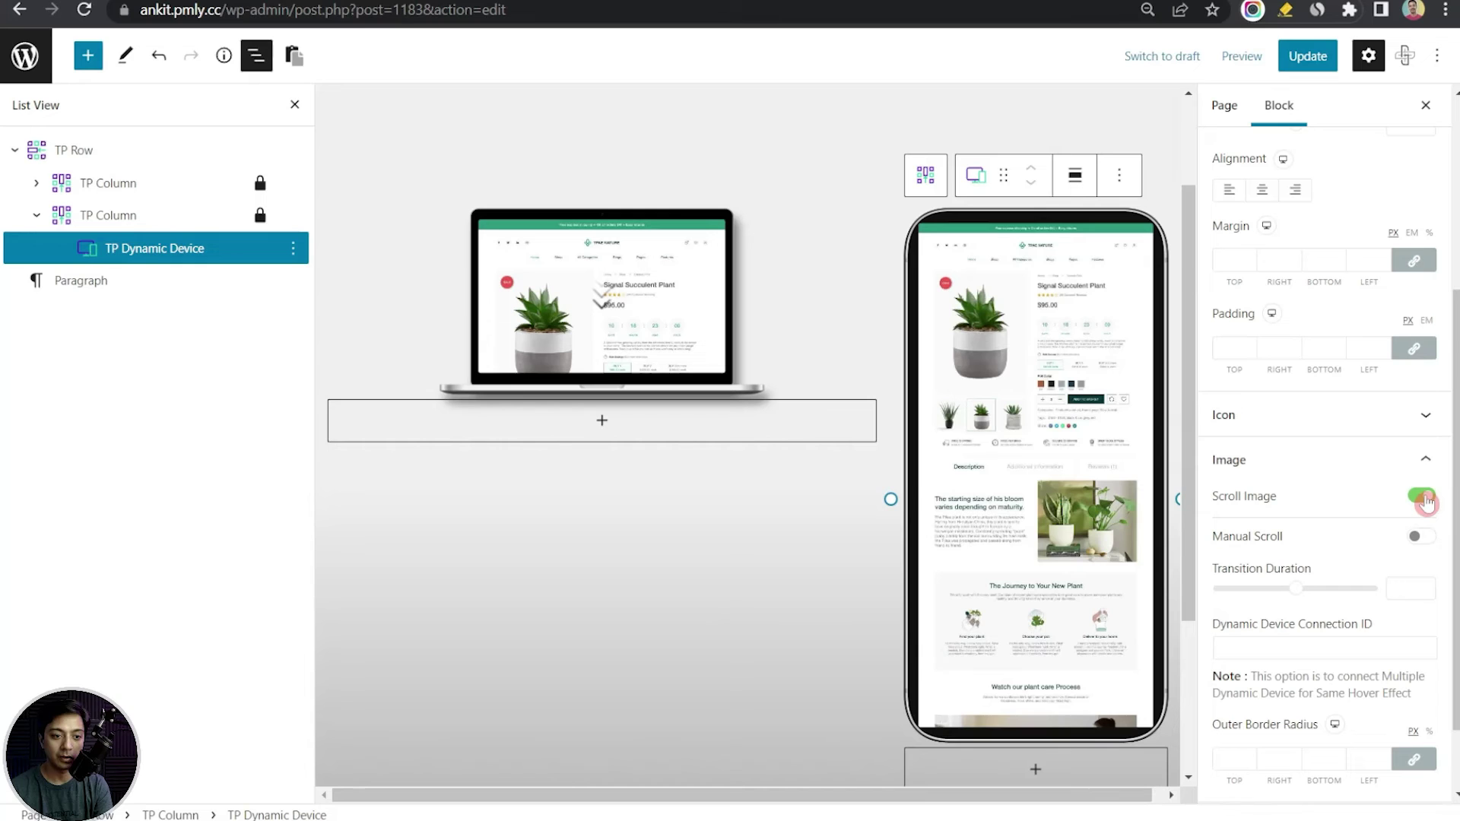
left_click(1413, 588)
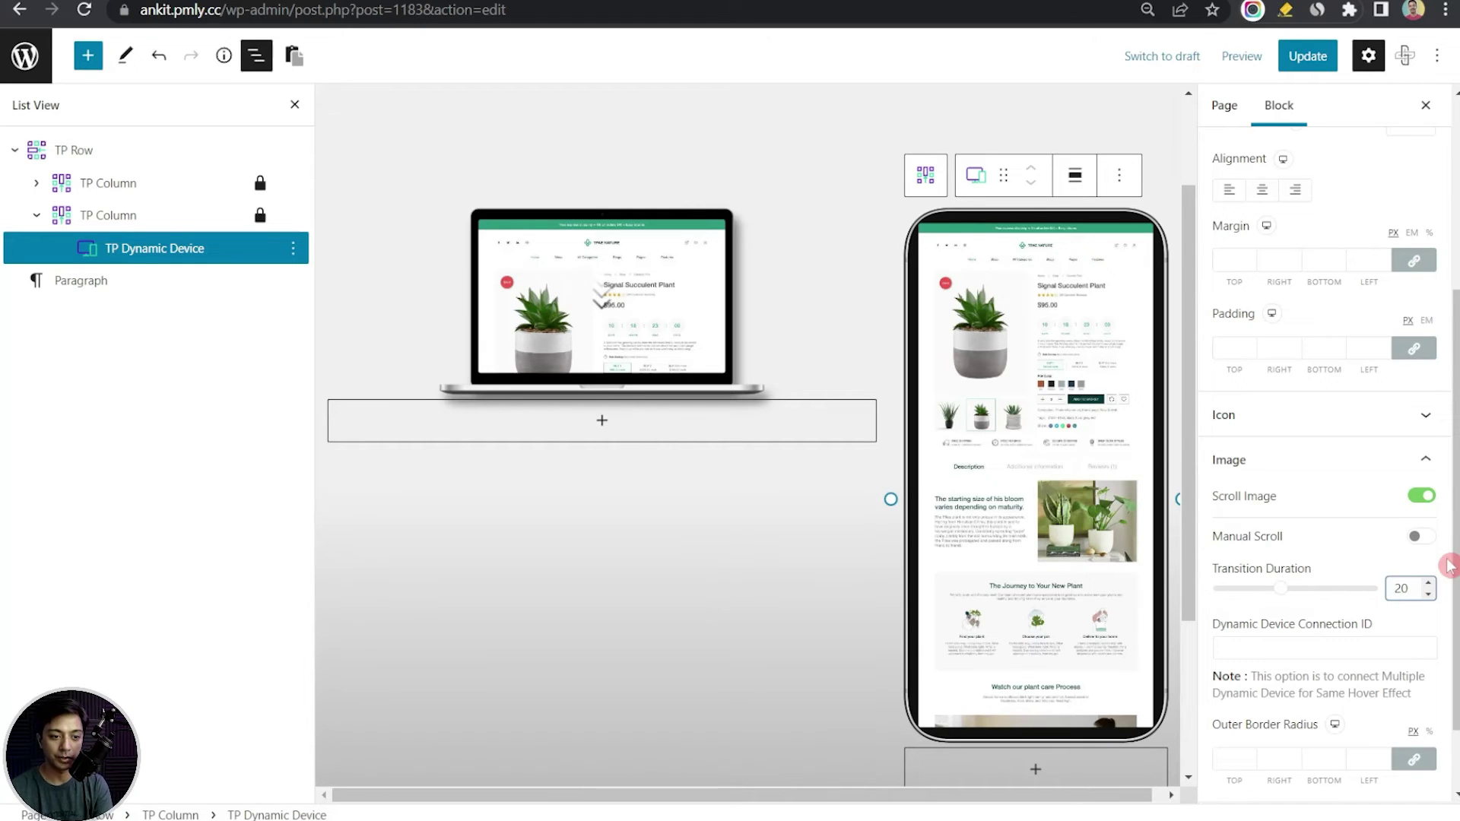
left_click(1291, 648)
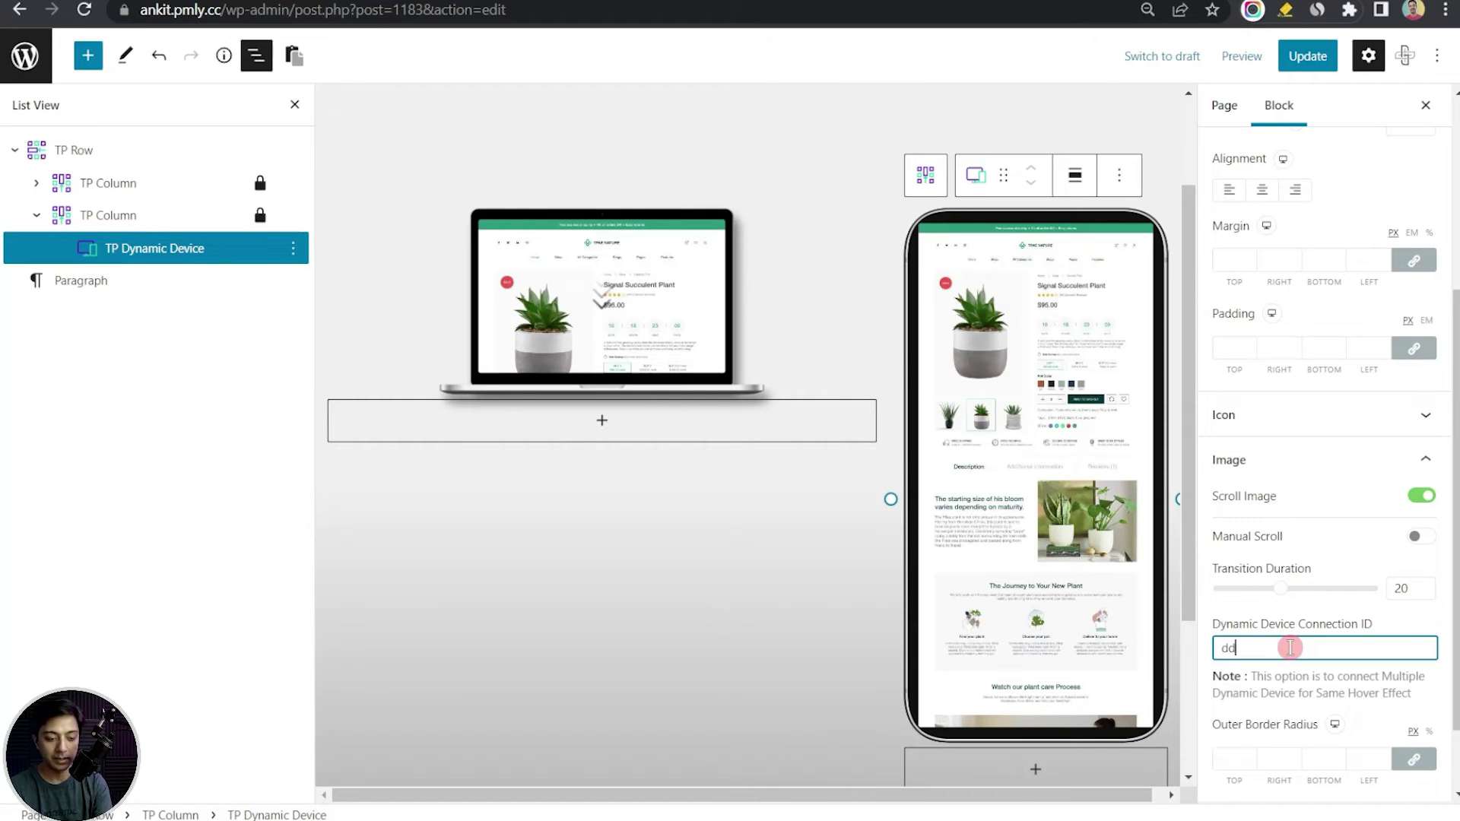
Give the laptop mockup's image the matching Dynamic Device Connection ID dd1 and update the page
left_click(522, 342)
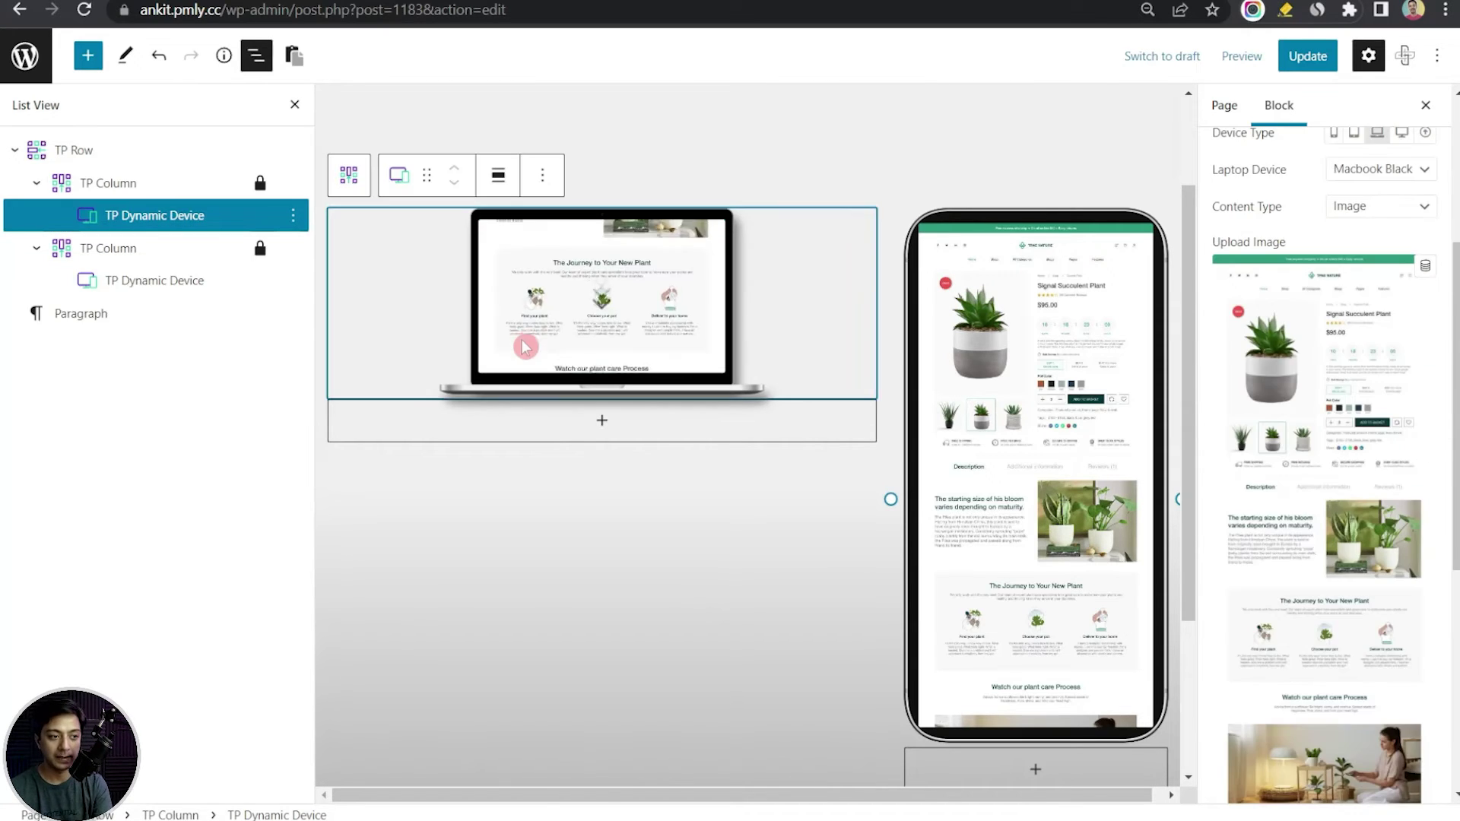
left_click(139, 223)
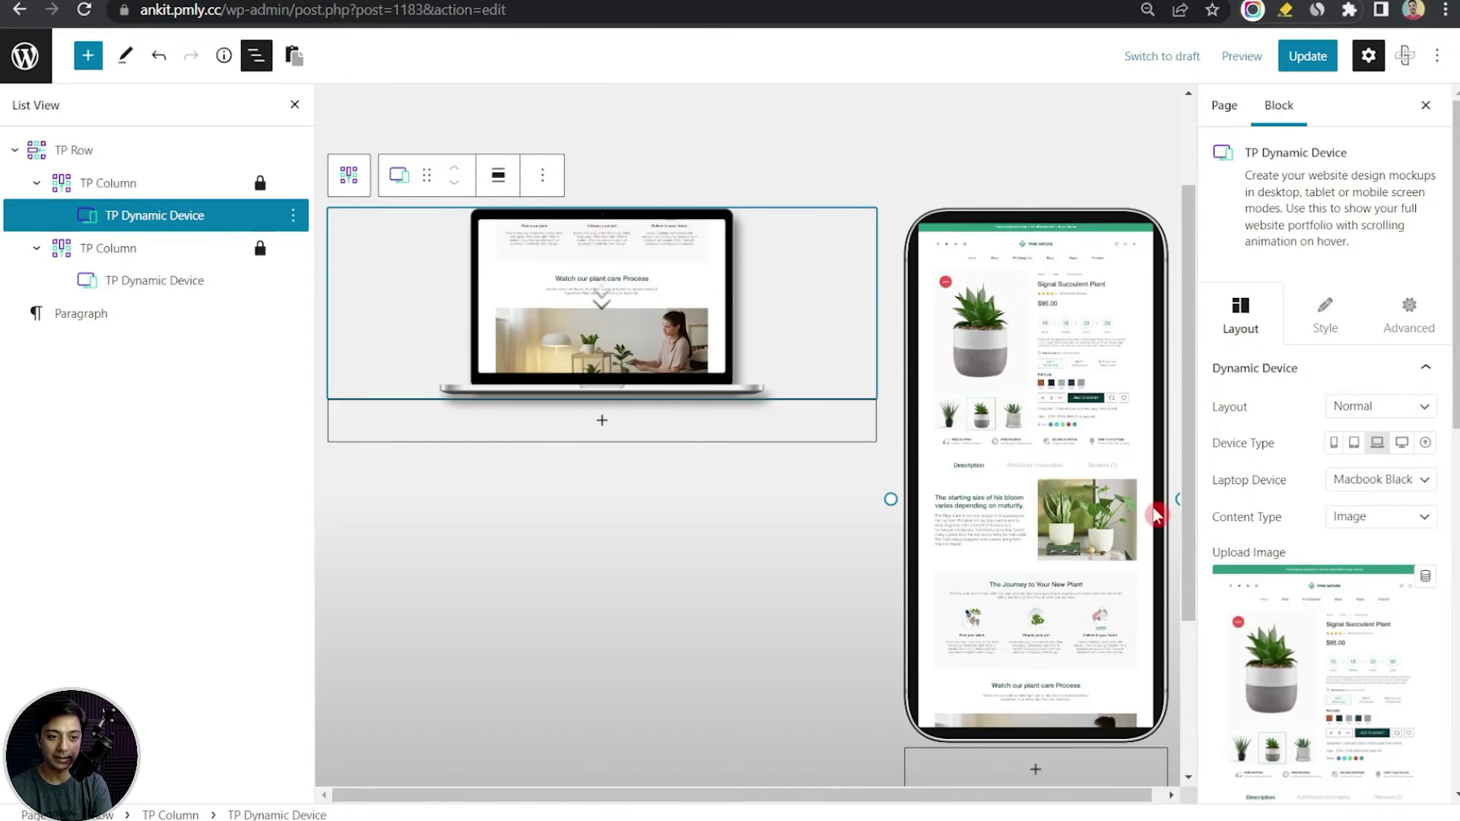
left_click(1325, 318)
scroll(1343, 608, "down", 1)
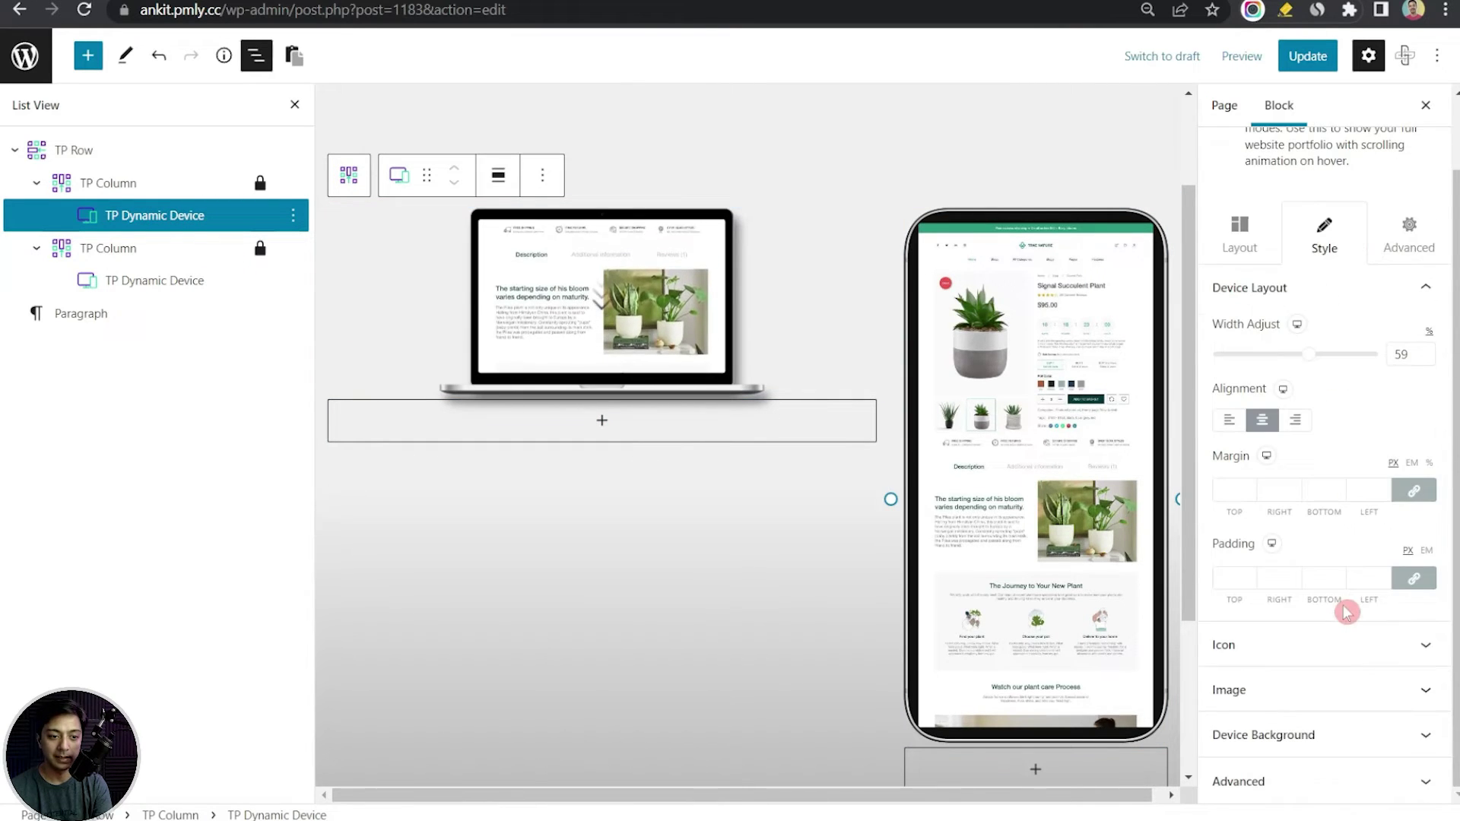
left_click(1247, 688)
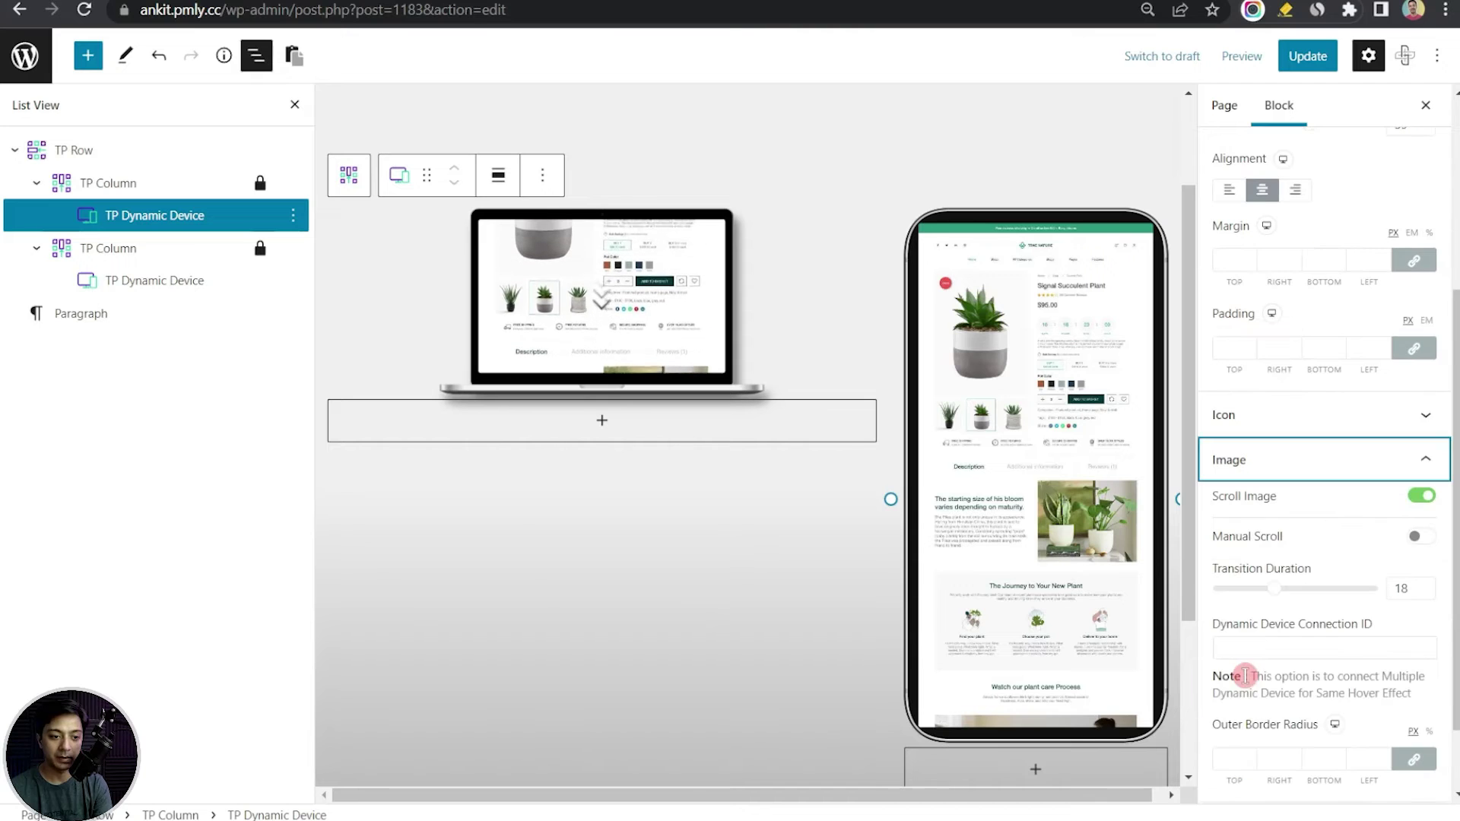
left_click(1346, 648)
type("dd1")
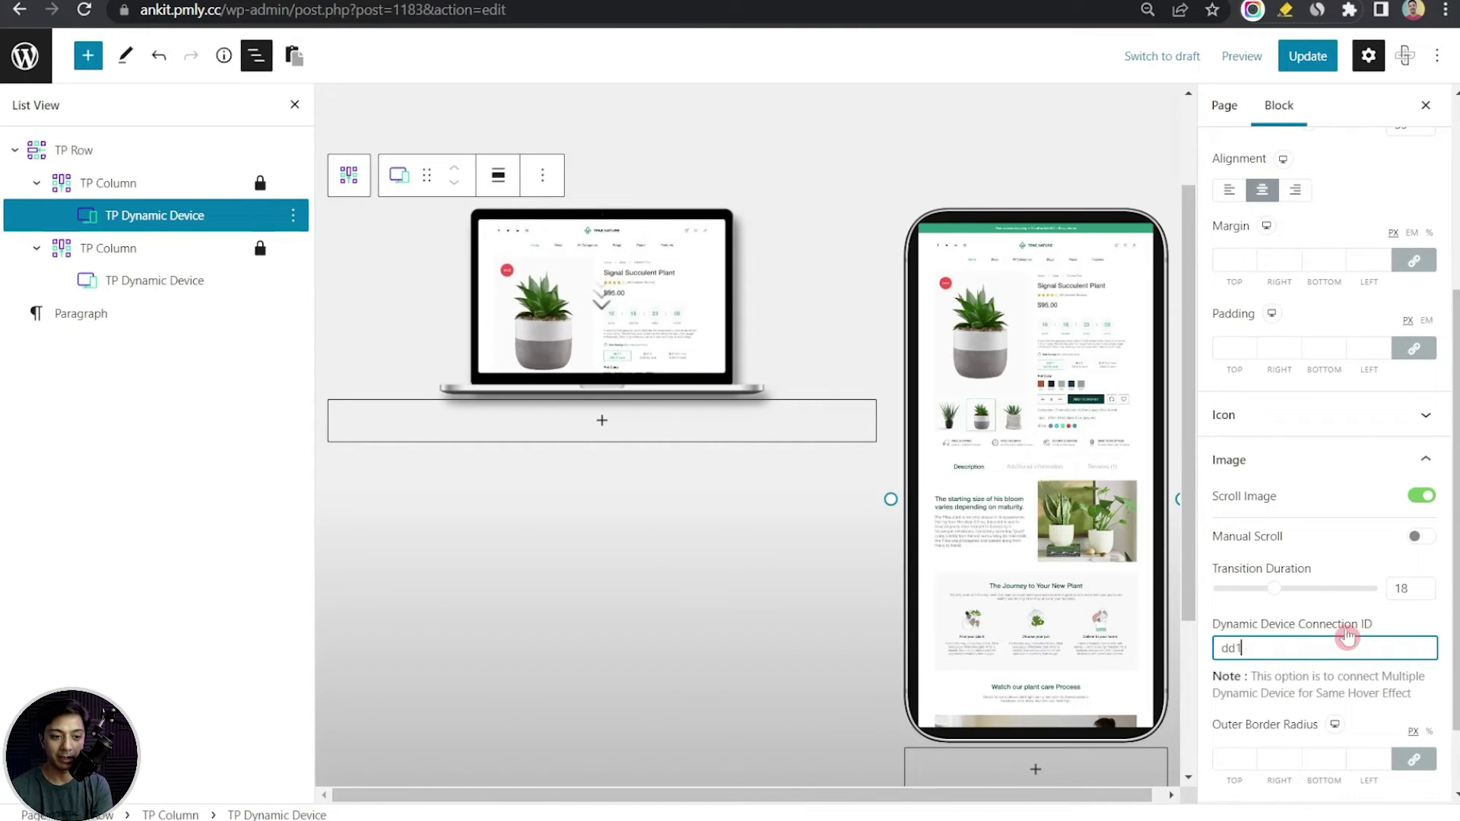
left_click(1303, 67)
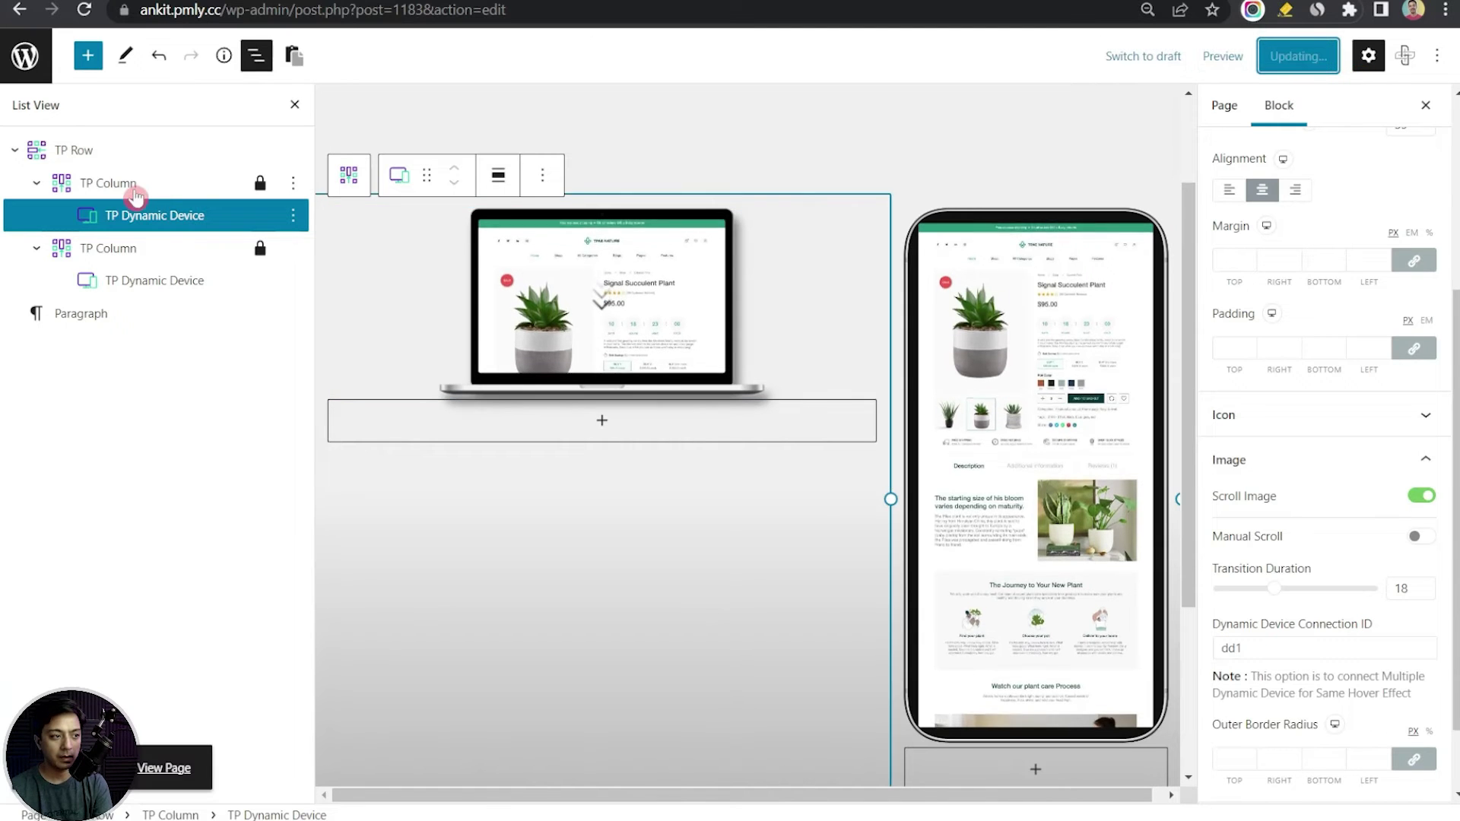
Set the TP Row's vertical position to Bottom and widen the laptop's column to about 78%
left_click(72, 156)
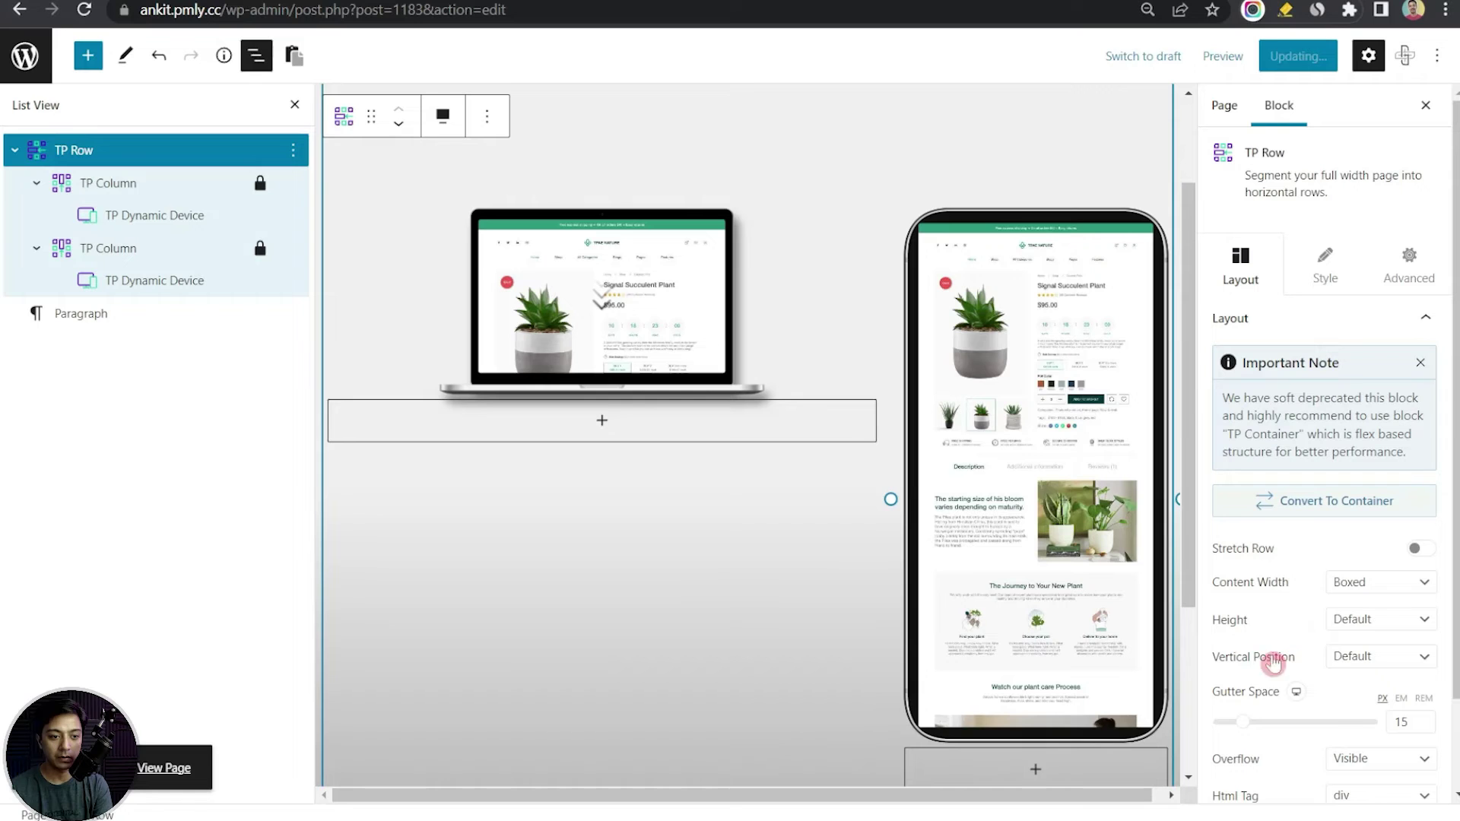
left_click(1391, 658)
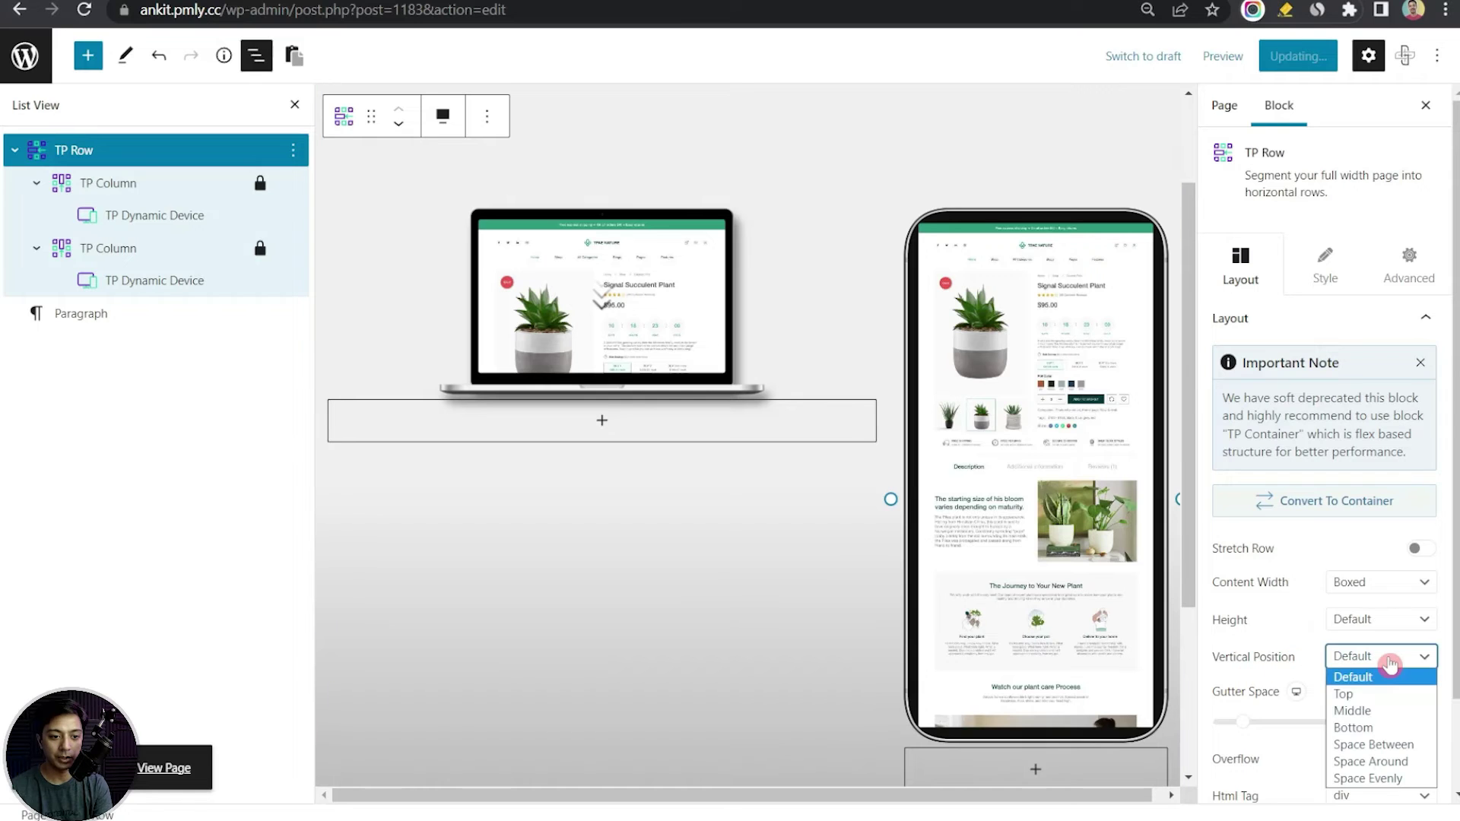
left_click(1377, 727)
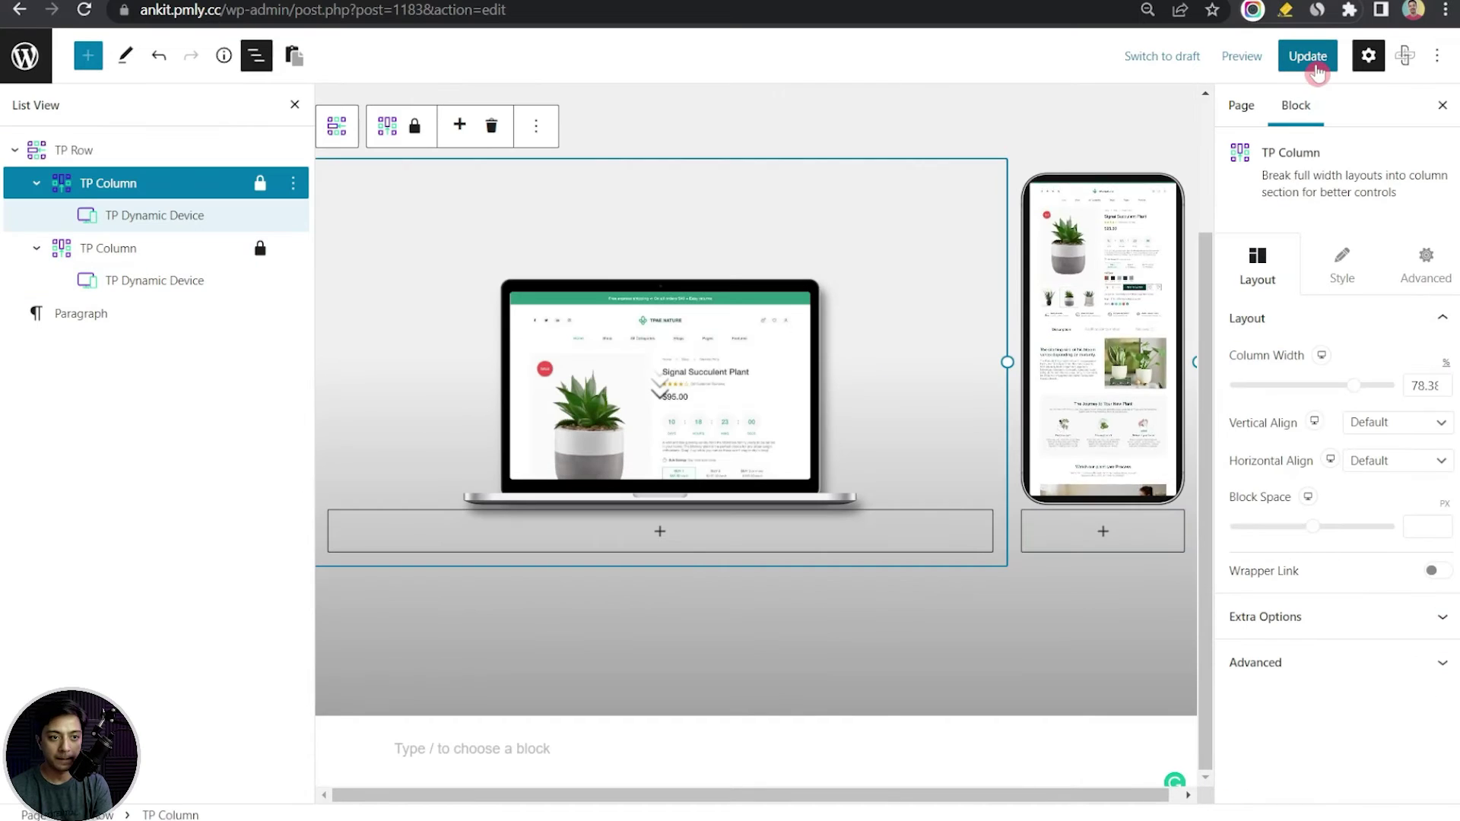
Update the page and open its published version to check the linked scrolling of the laptop and phone mockups
left_click(1308, 55)
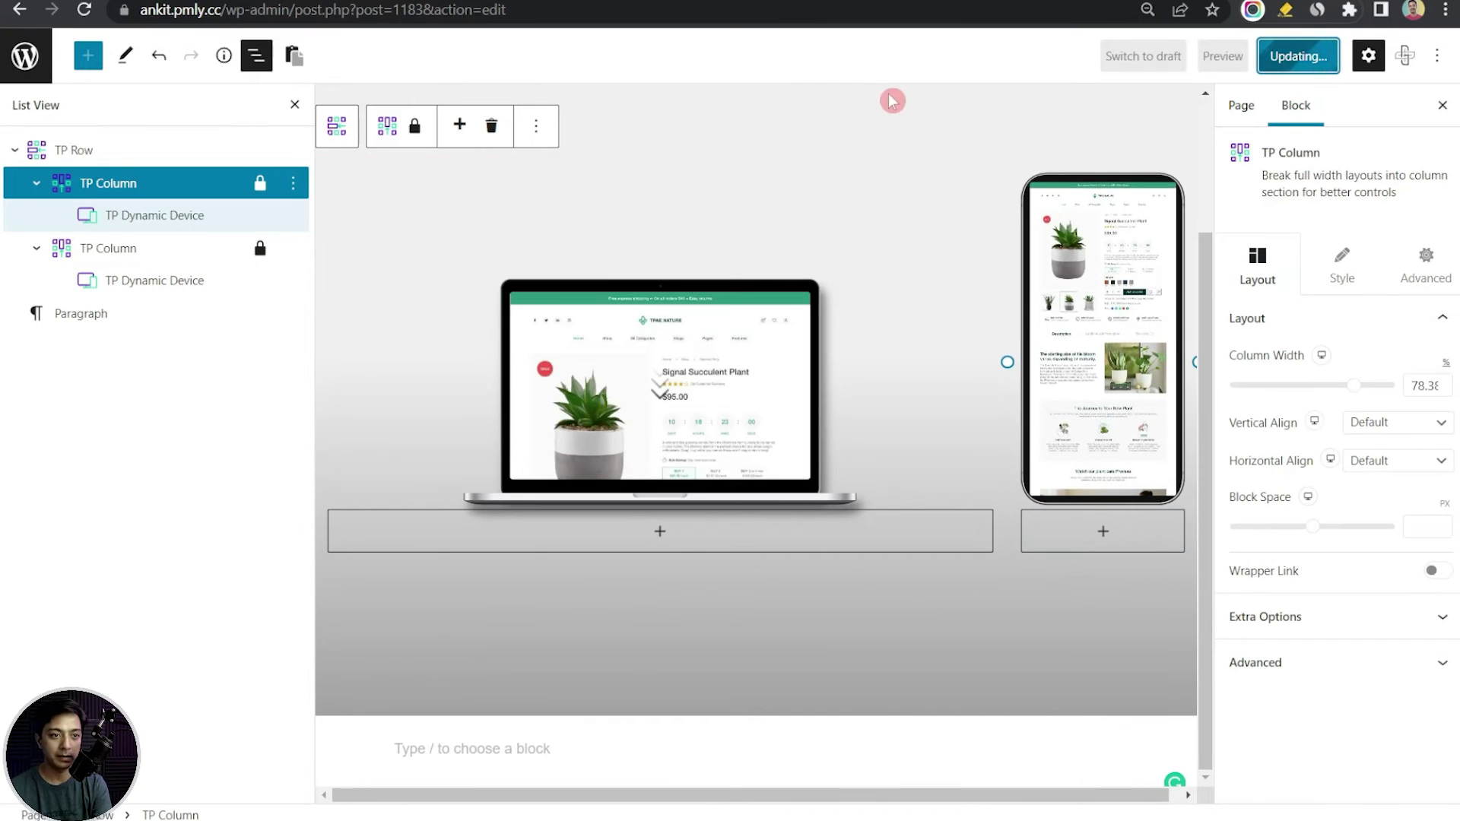
left_click(164, 768)
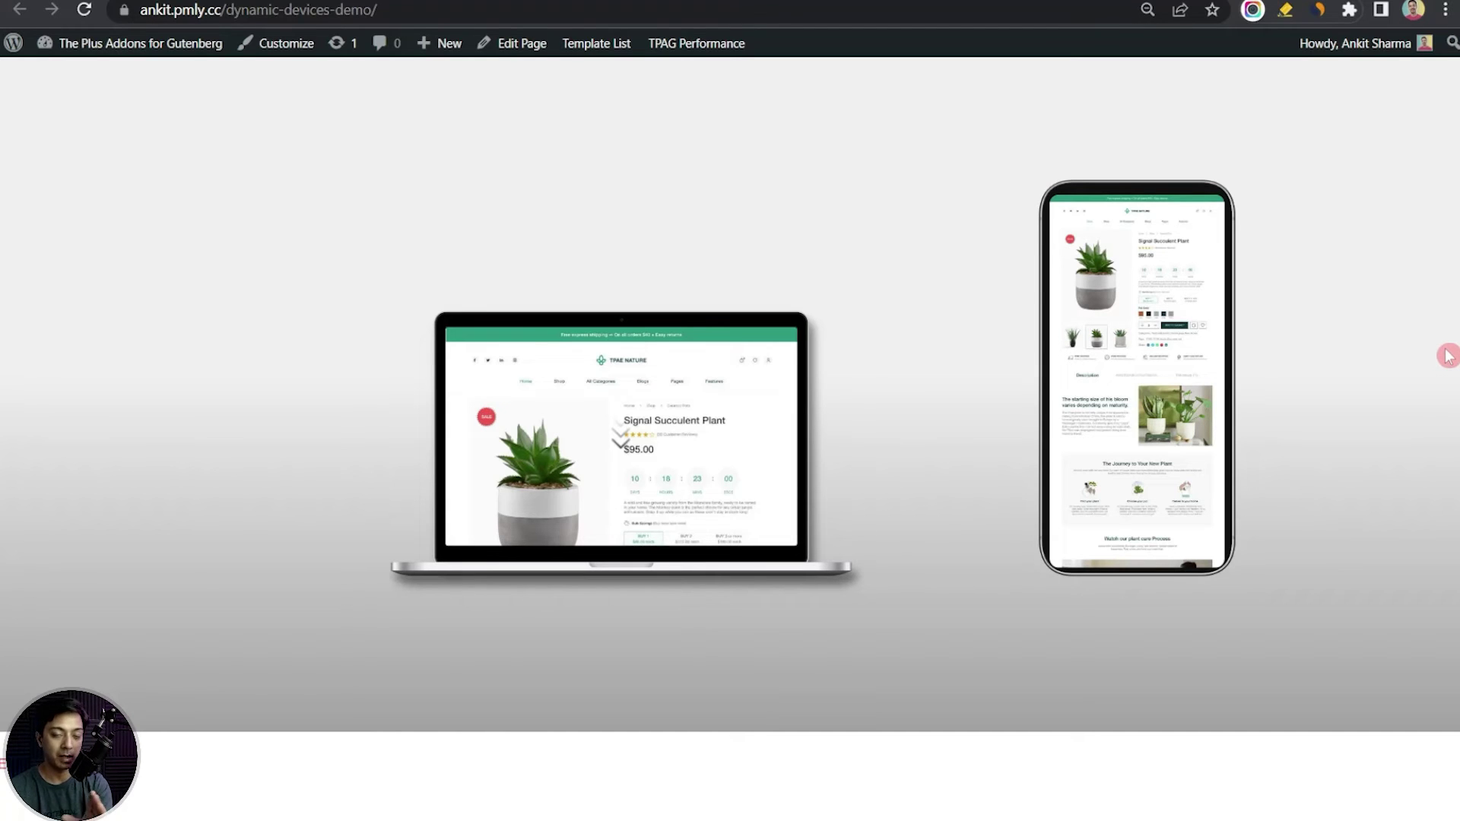
mouse_move(1232, 368)
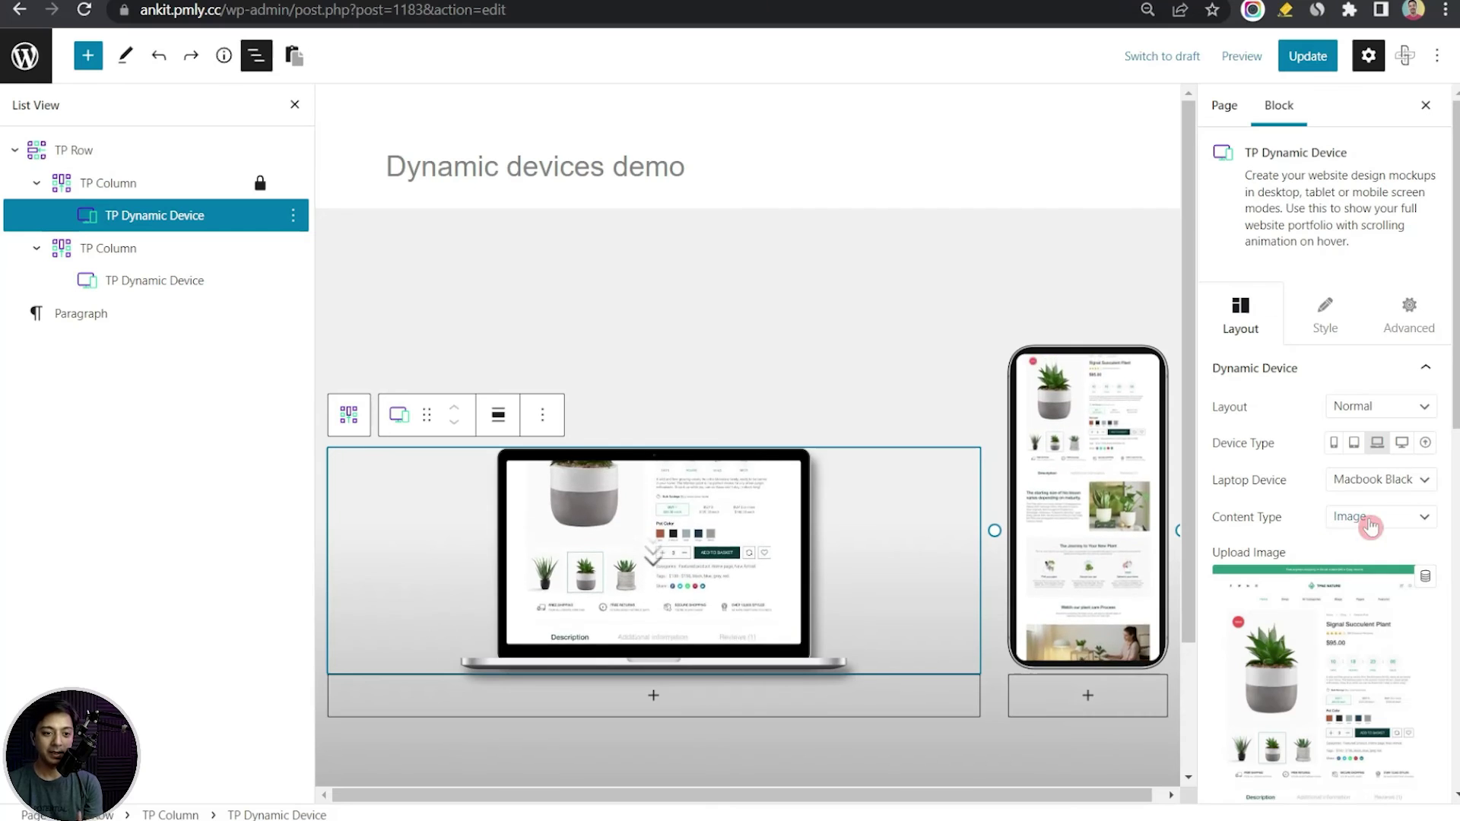
Look over the Netflix laptop example on The Plus Blocks' Dynamic Device demo page and copy its whole section
left_click(1369, 523)
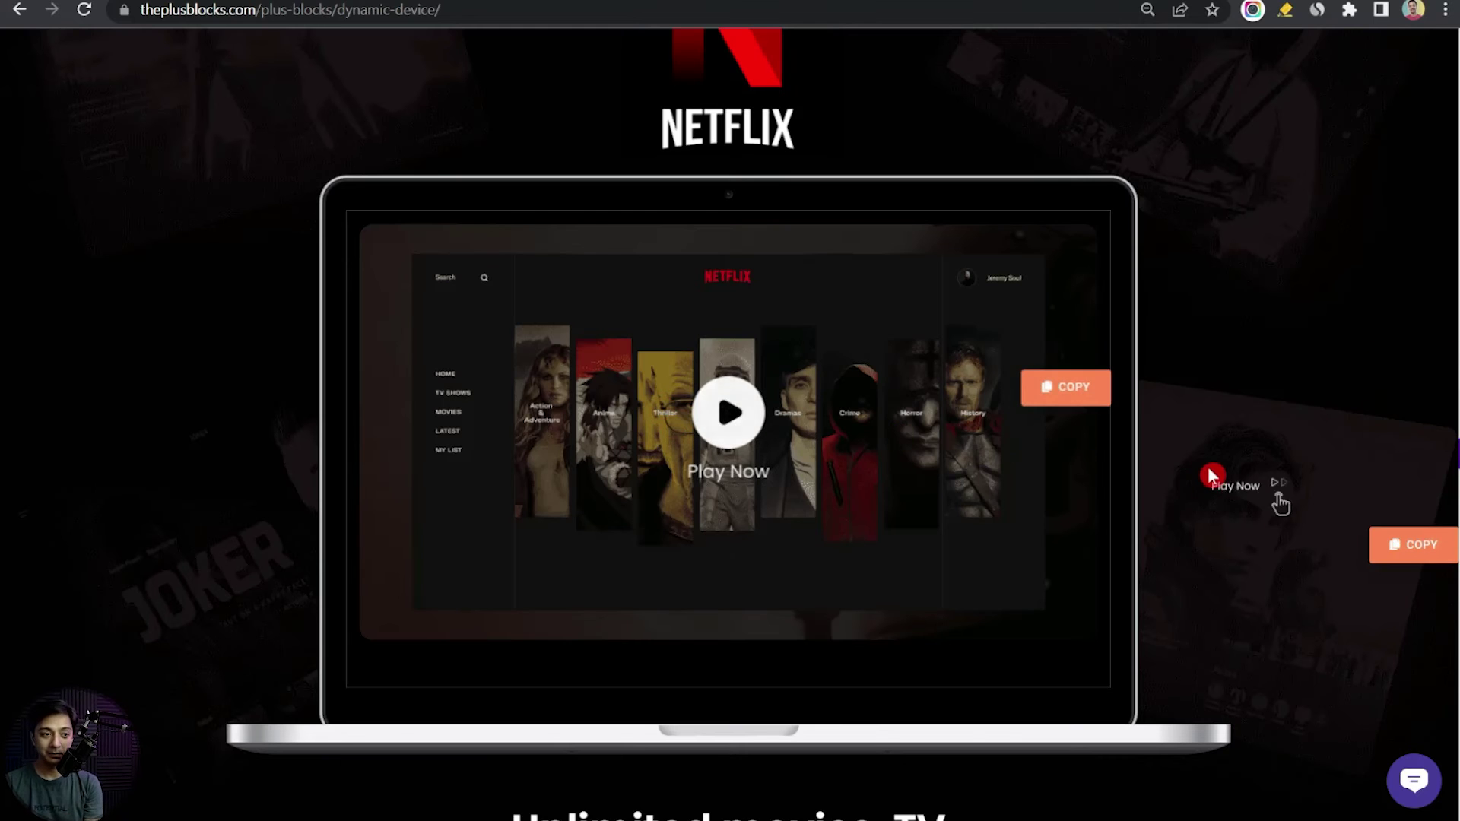
scroll(1217, 483, "up", 3)
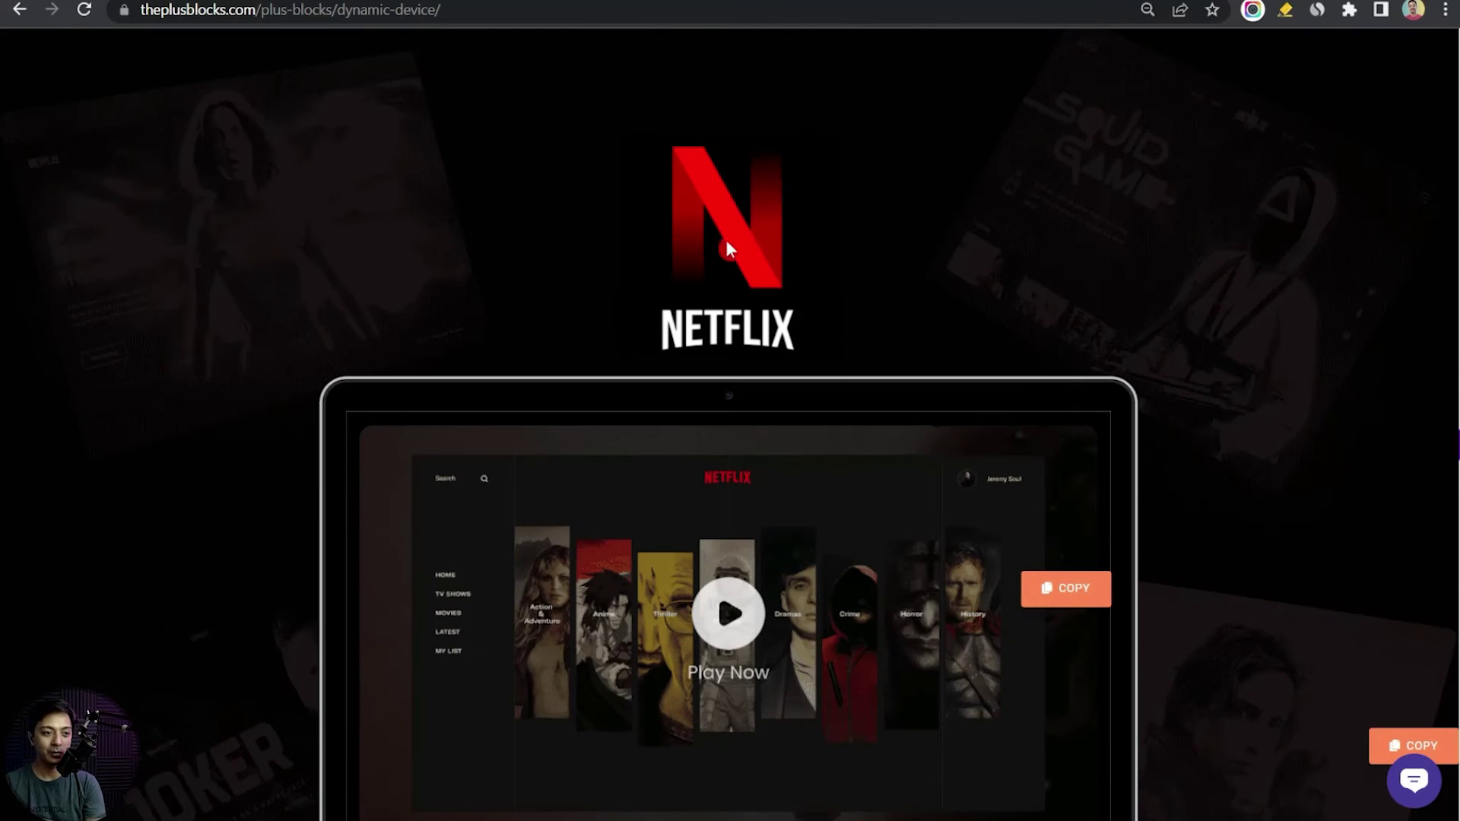
scroll(842, 289, "down", 4)
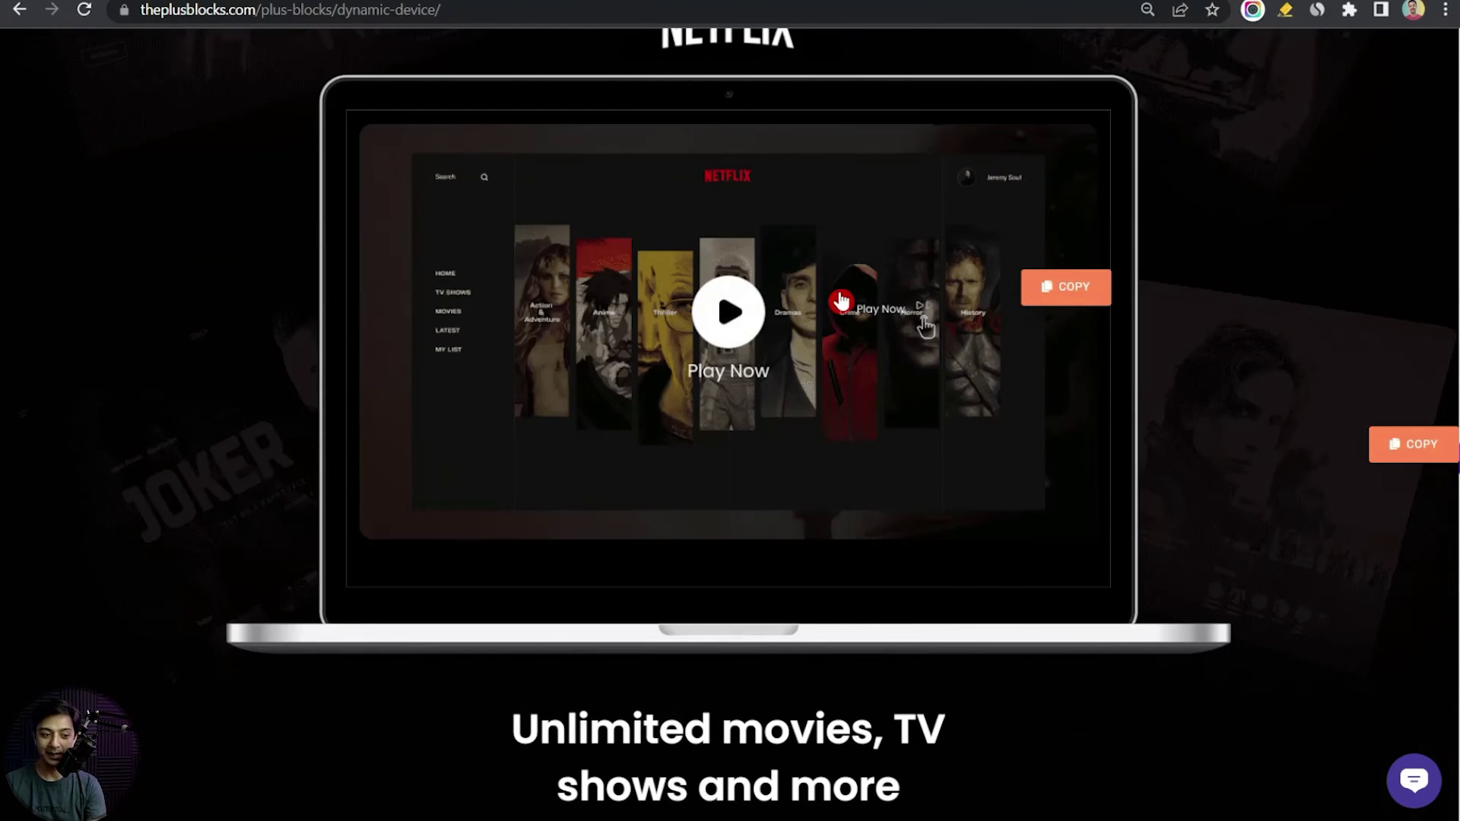
scroll(677, 459, "up", 3)
scroll(1379, 622, "down", 2)
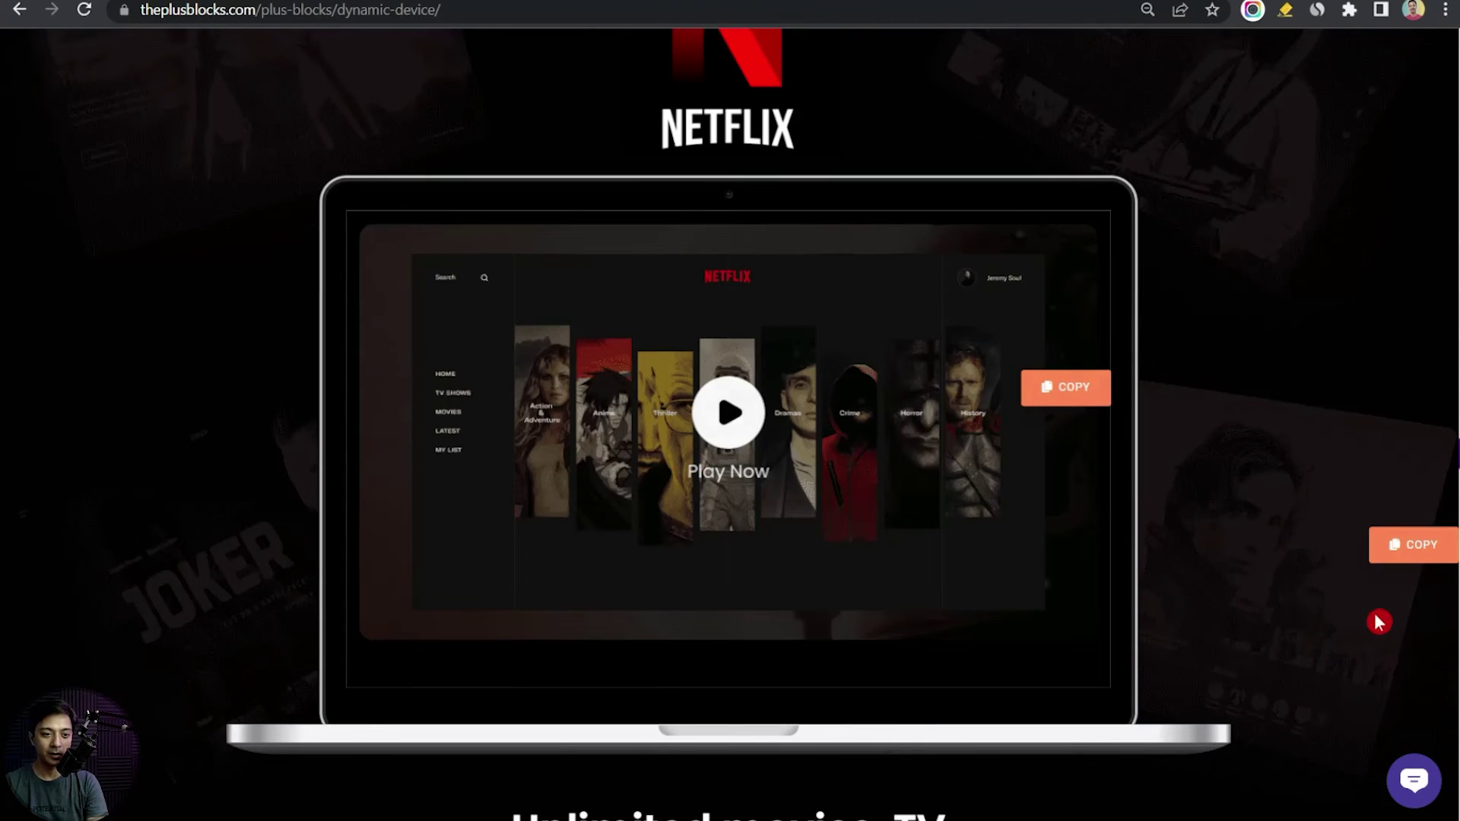
left_click(1413, 556)
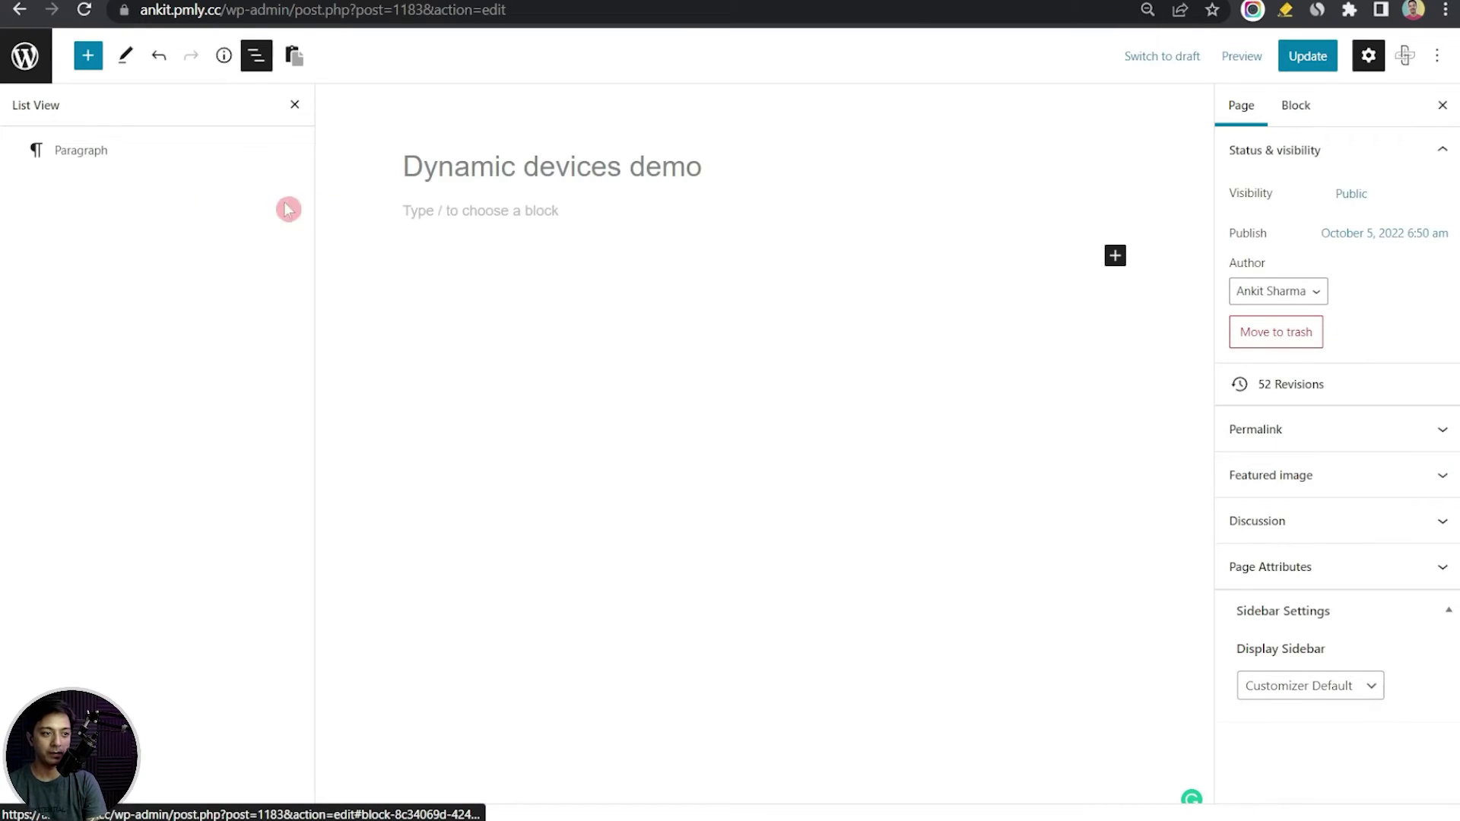
Paste the copied Netflix section into the empty paragraph of the Dynamic devices demo page
left_click(445, 211)
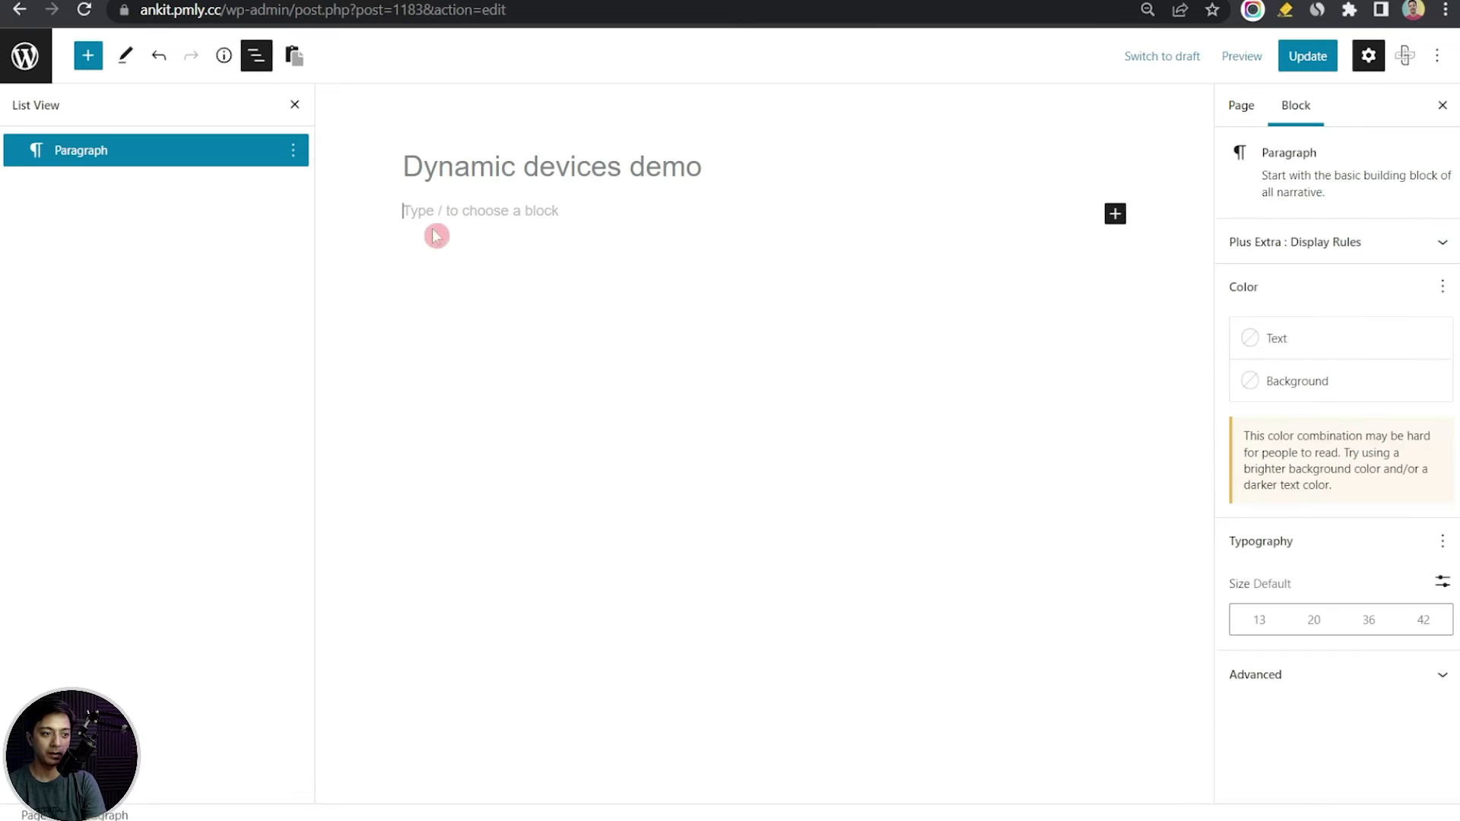
left_click(303, 59)
left_click(821, 584)
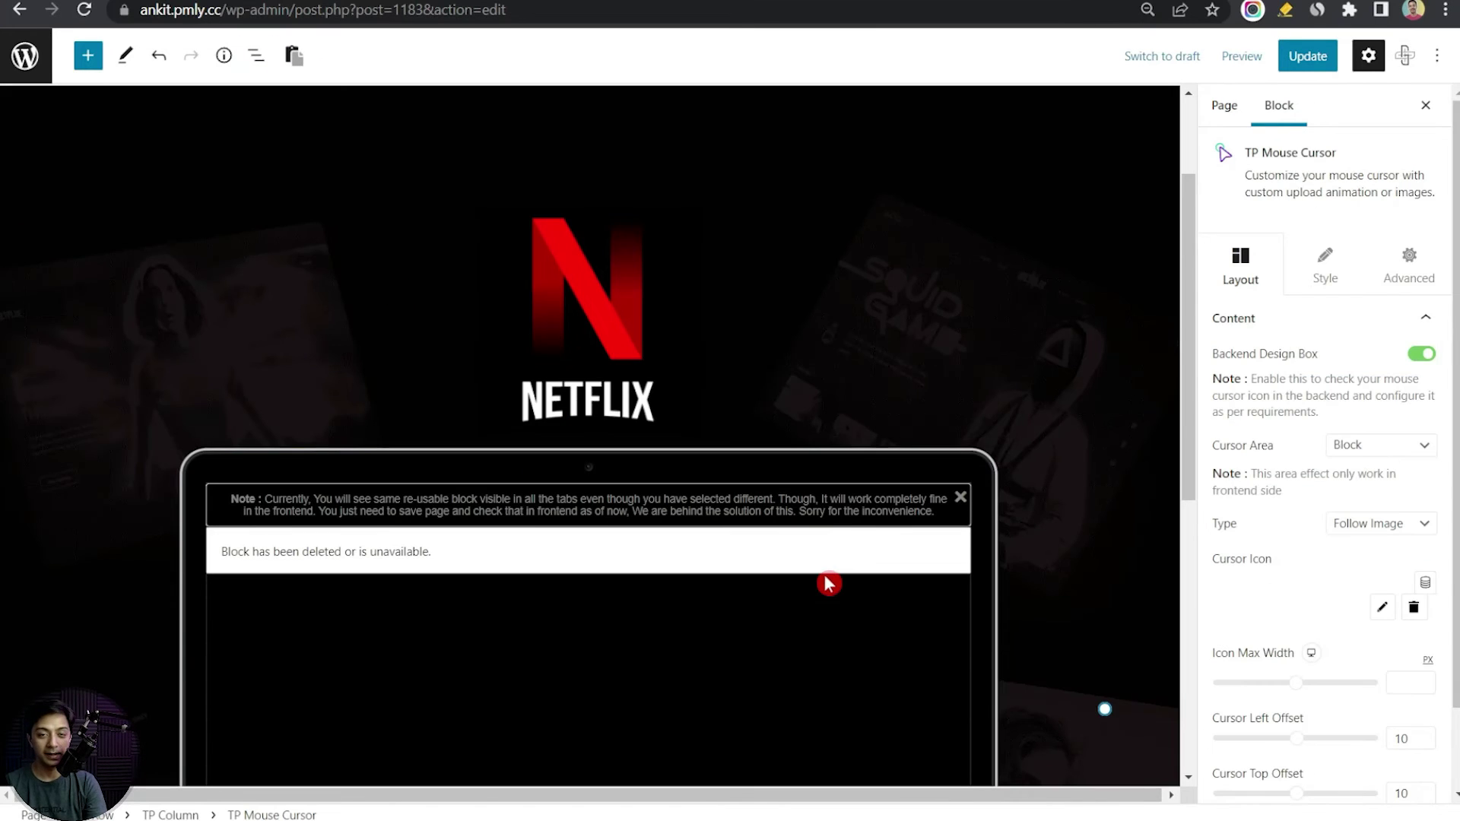
Select the TP Dynamic Device laptop in the Netflix section and review its content types, keeping Reusable Block
scroll(820, 584, "down", 3)
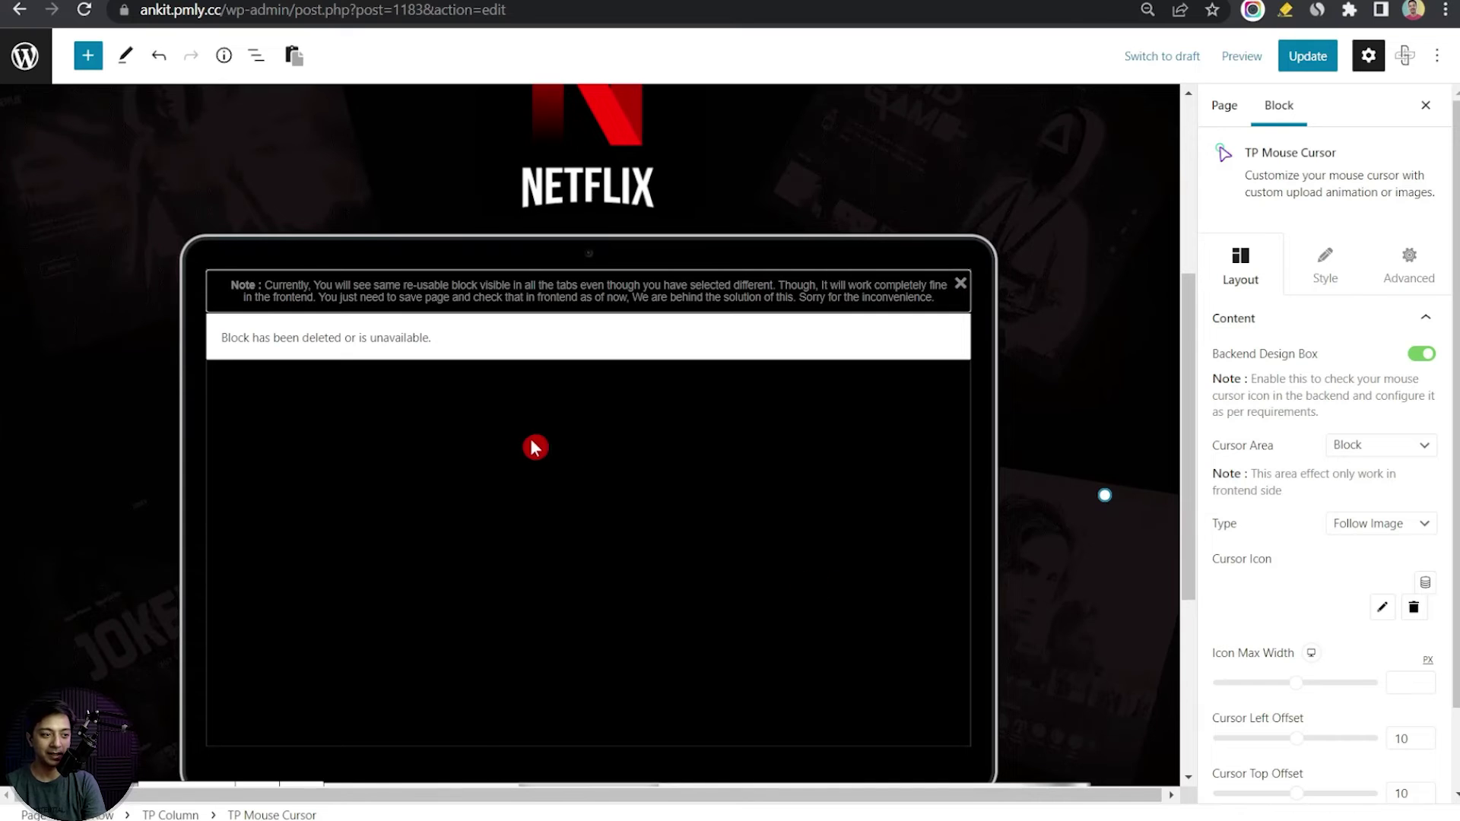
left_click(526, 443)
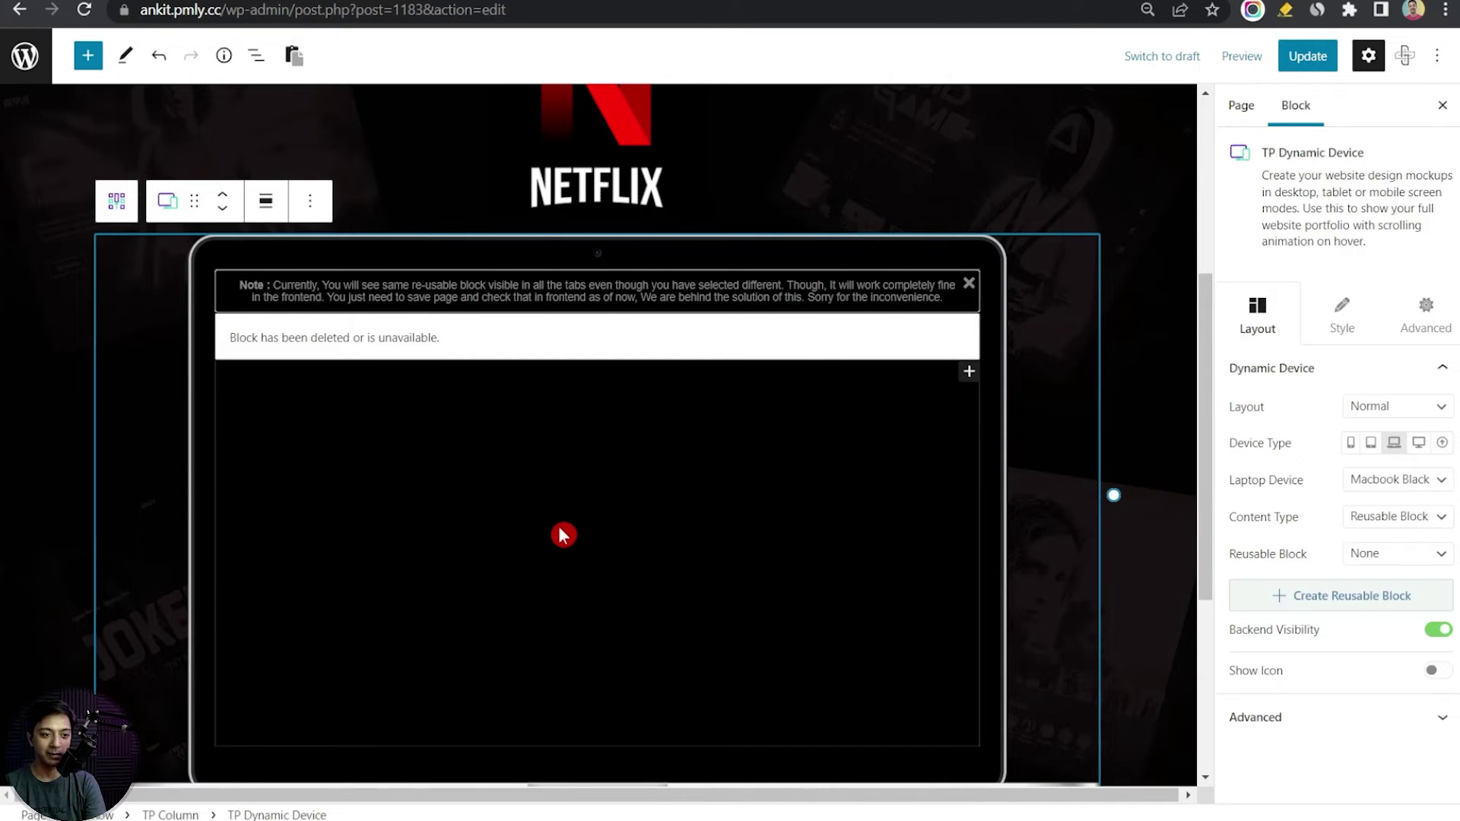
left_click(1389, 518)
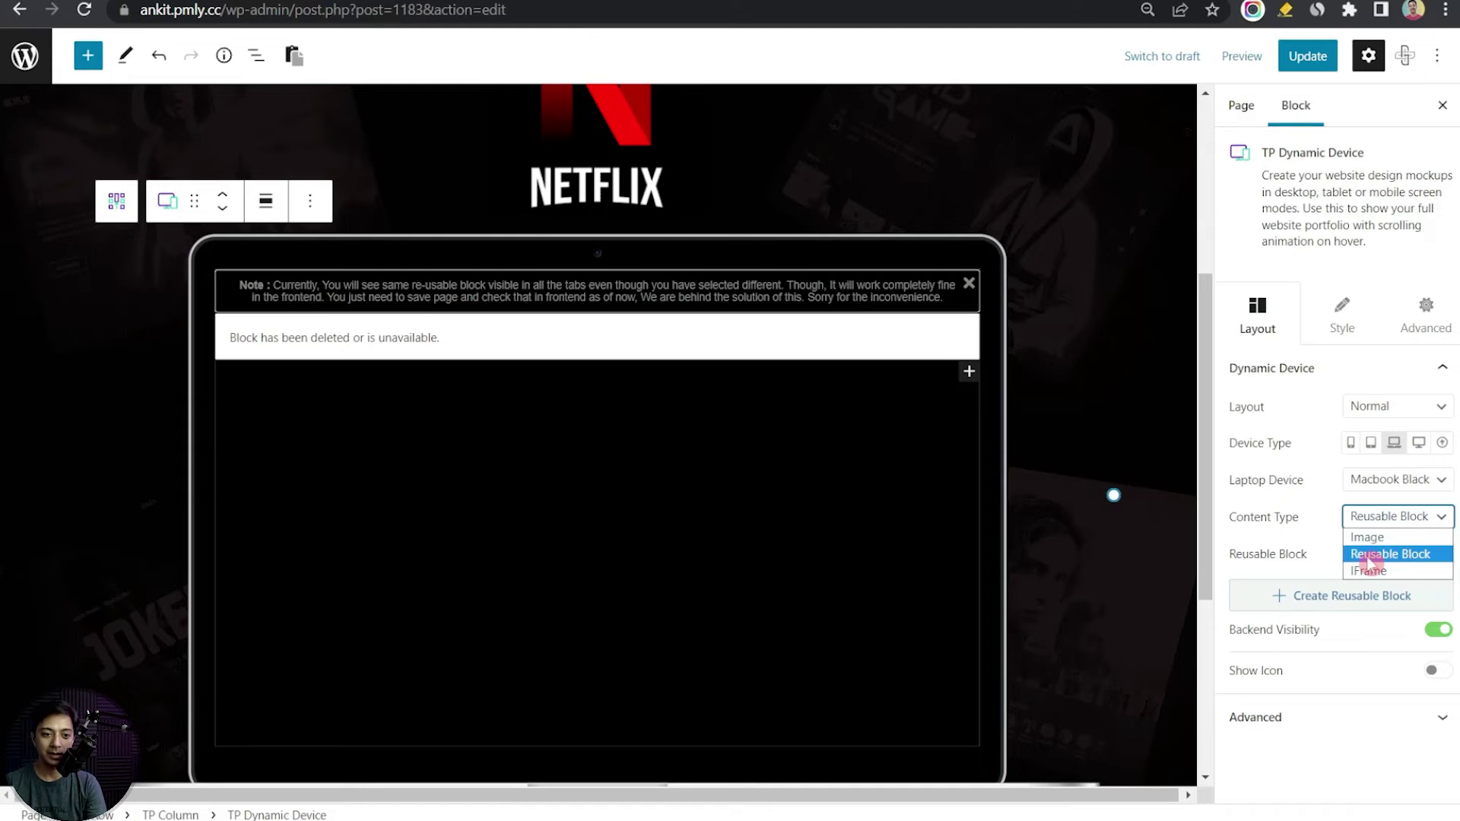
left_click(1408, 559)
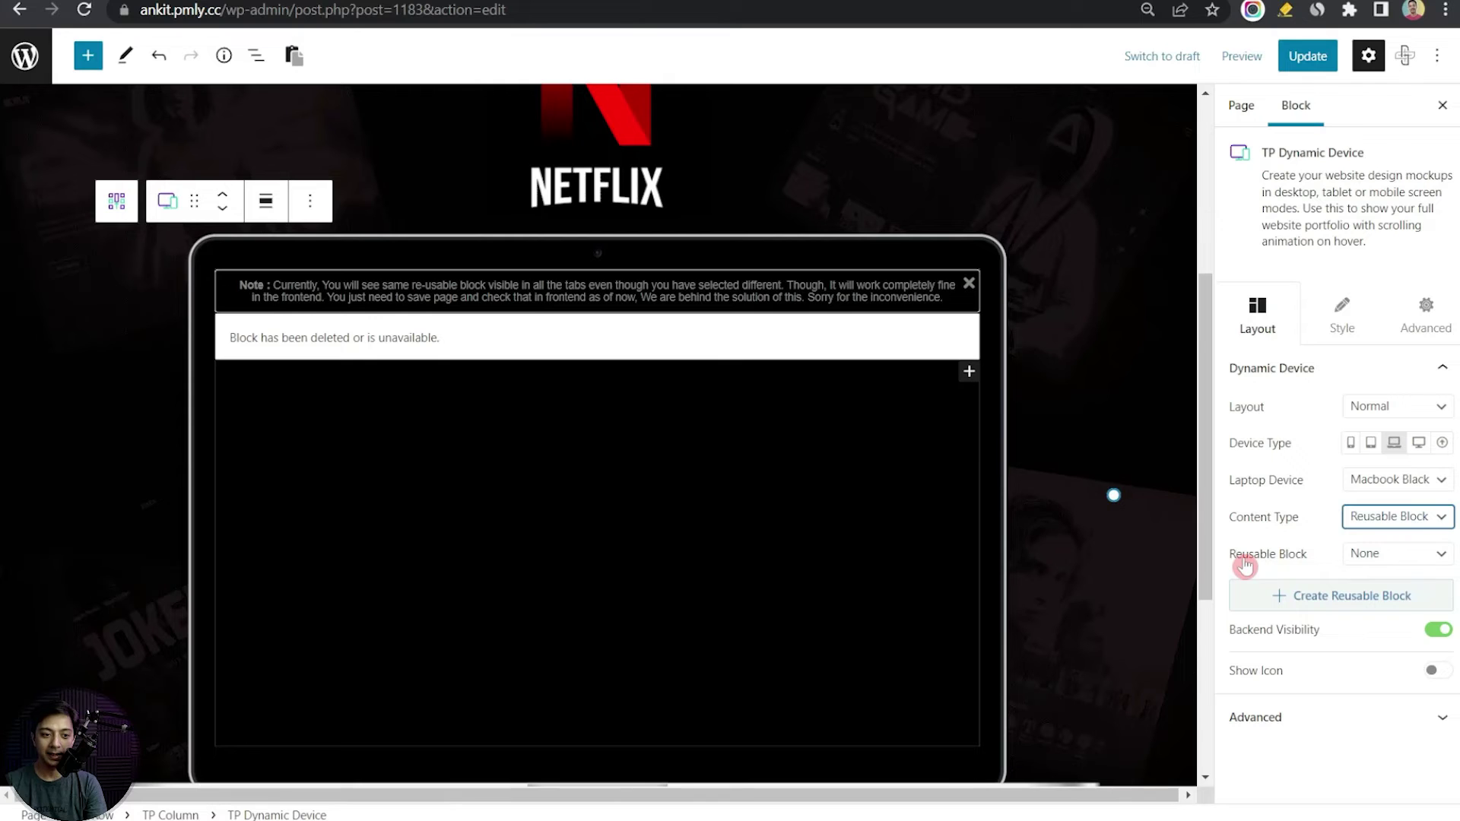
Look through the reusable blocks available for the Netflix laptop and open the Create Reusable Block link in a new tab
left_click(1398, 556)
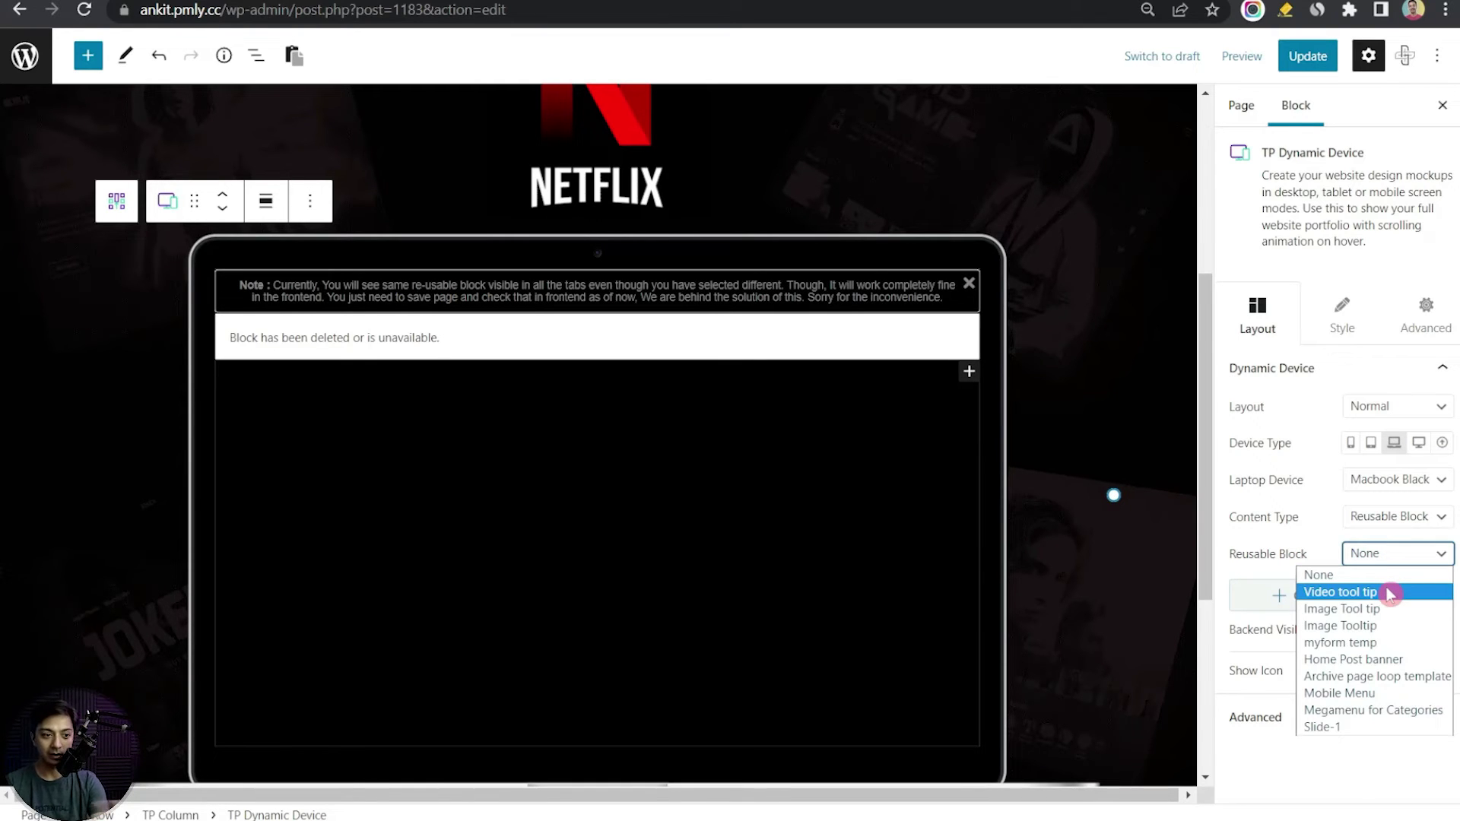
left_click(1330, 560)
right_click(1313, 602)
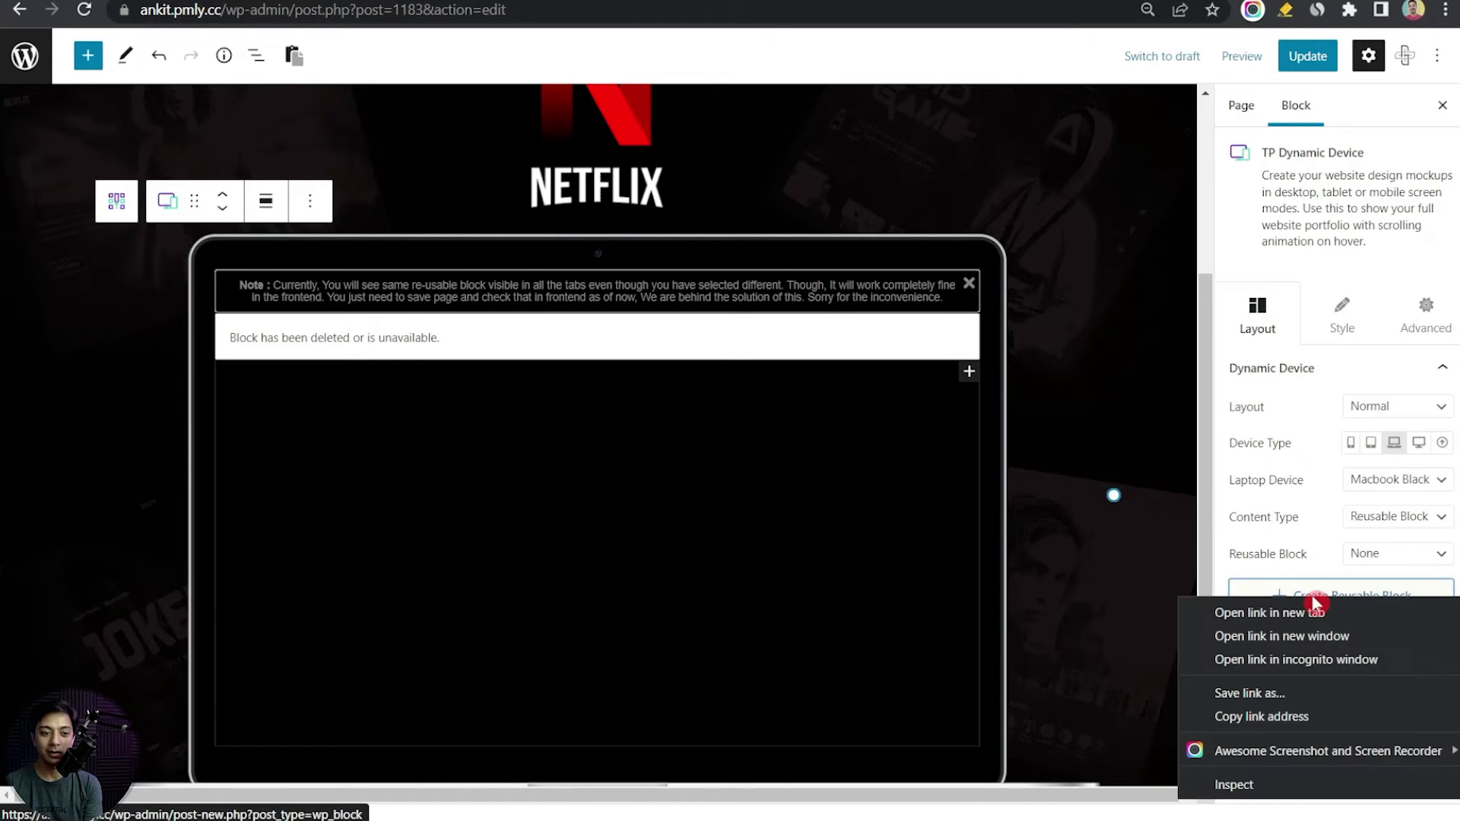
left_click(1257, 616)
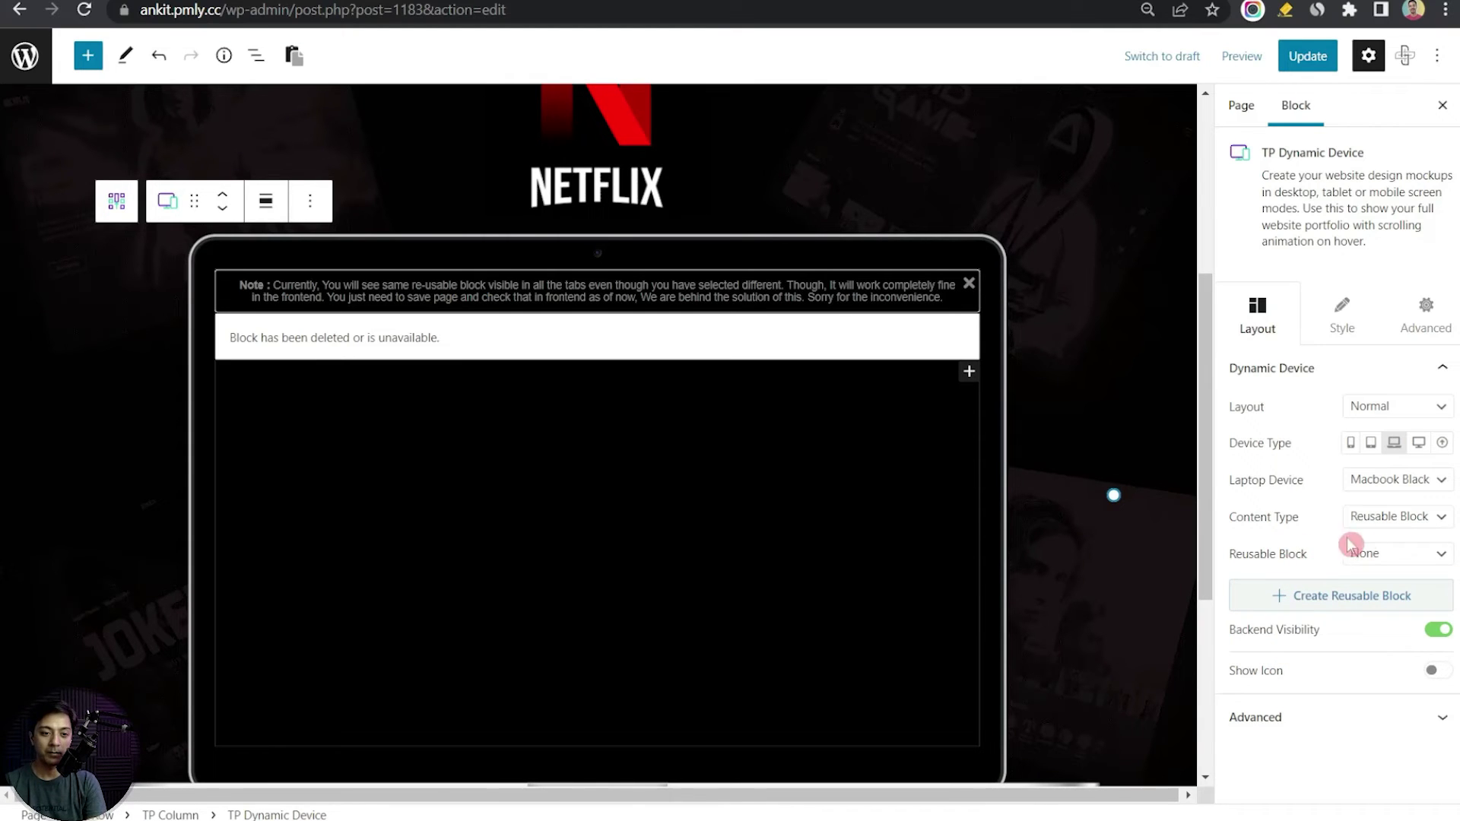
Set the Netflix laptop's reusable block to Video tool tip and update the page
left_click(1420, 557)
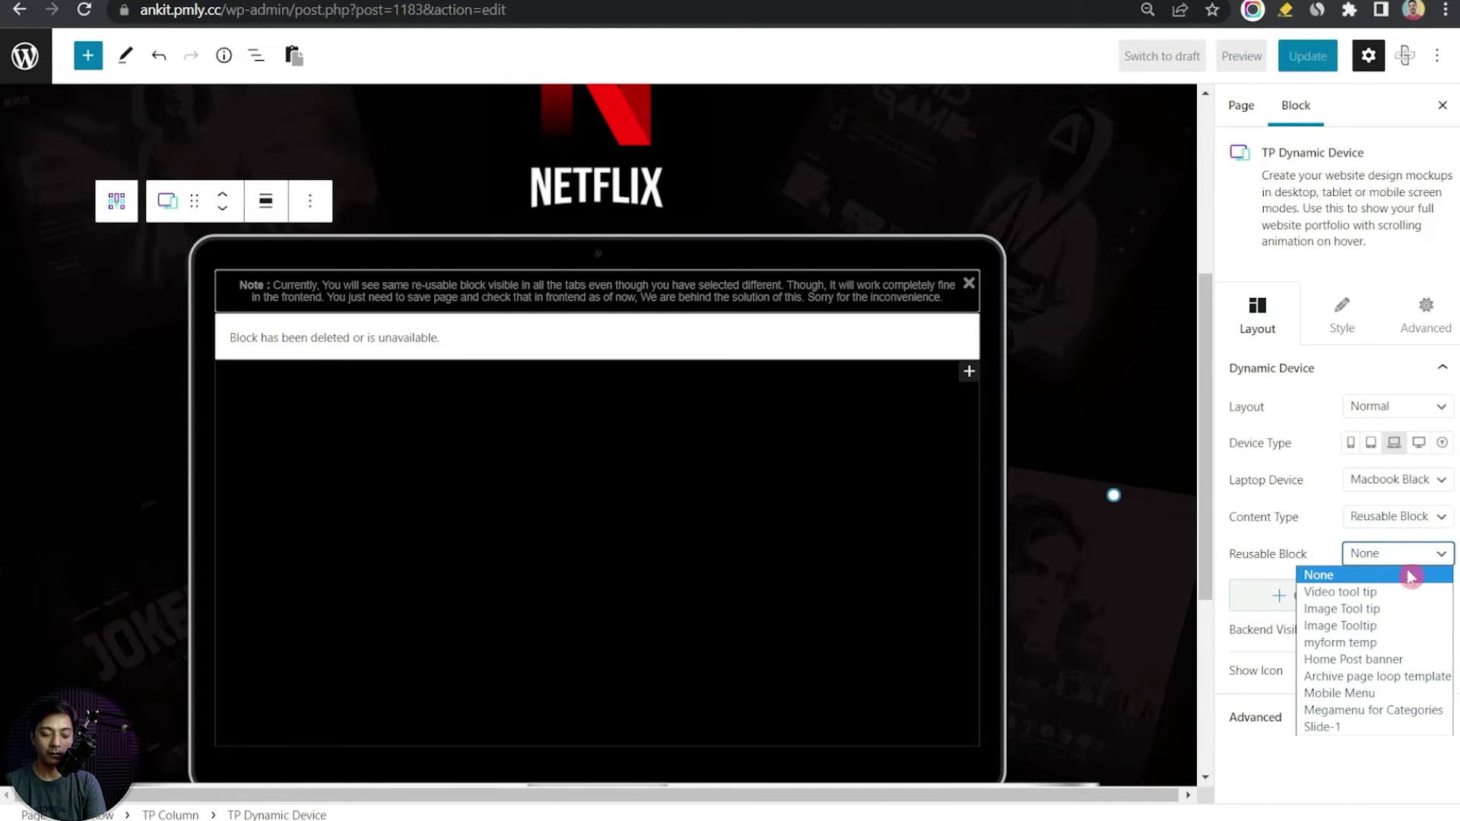
left_click(1401, 598)
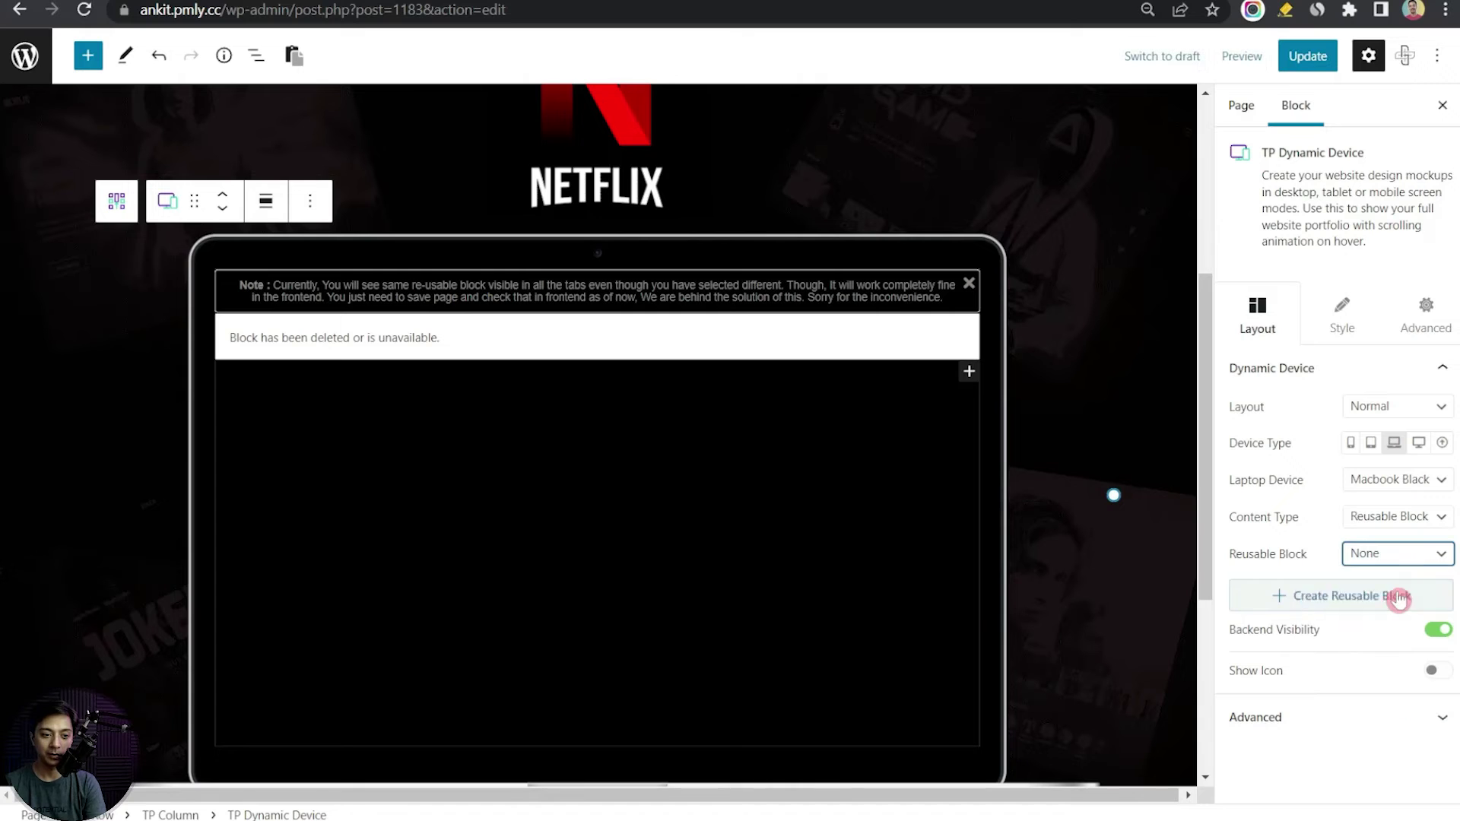
left_click(1306, 55)
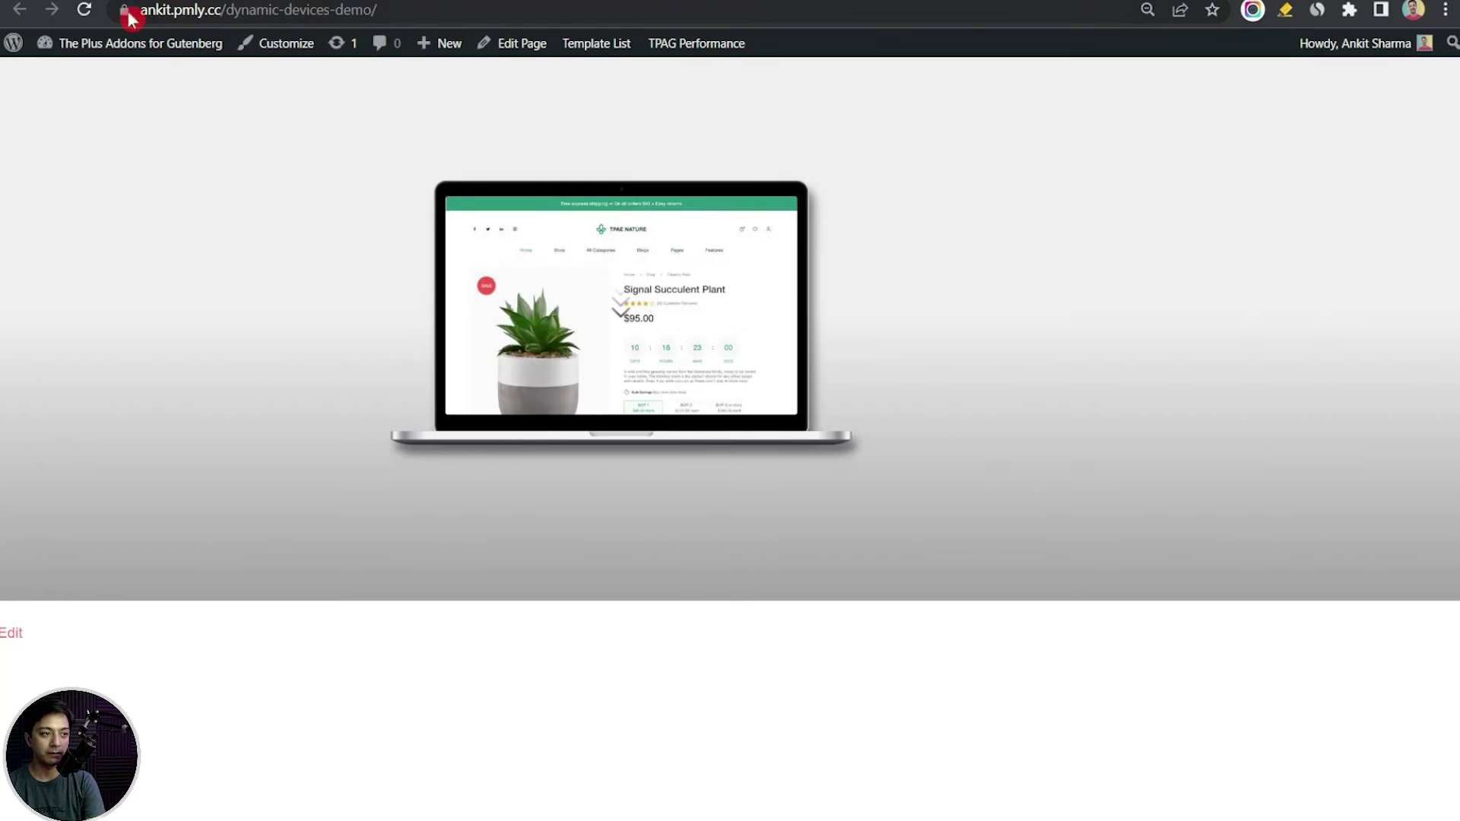
Reload the published Dynamic devices demo page and check the video inside the Netflix laptop
key("F5")
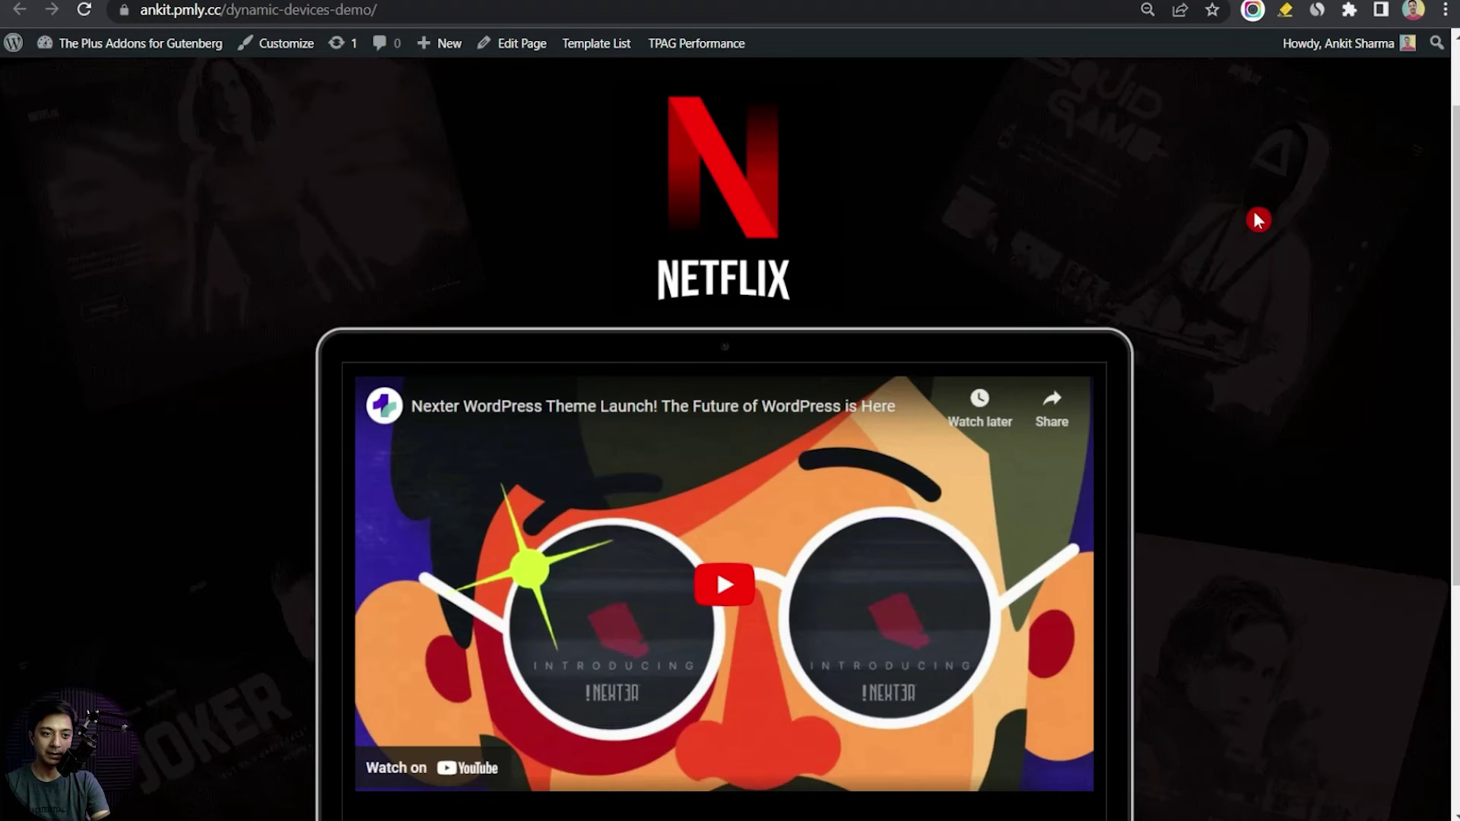
scroll(1278, 228, "down", 6)
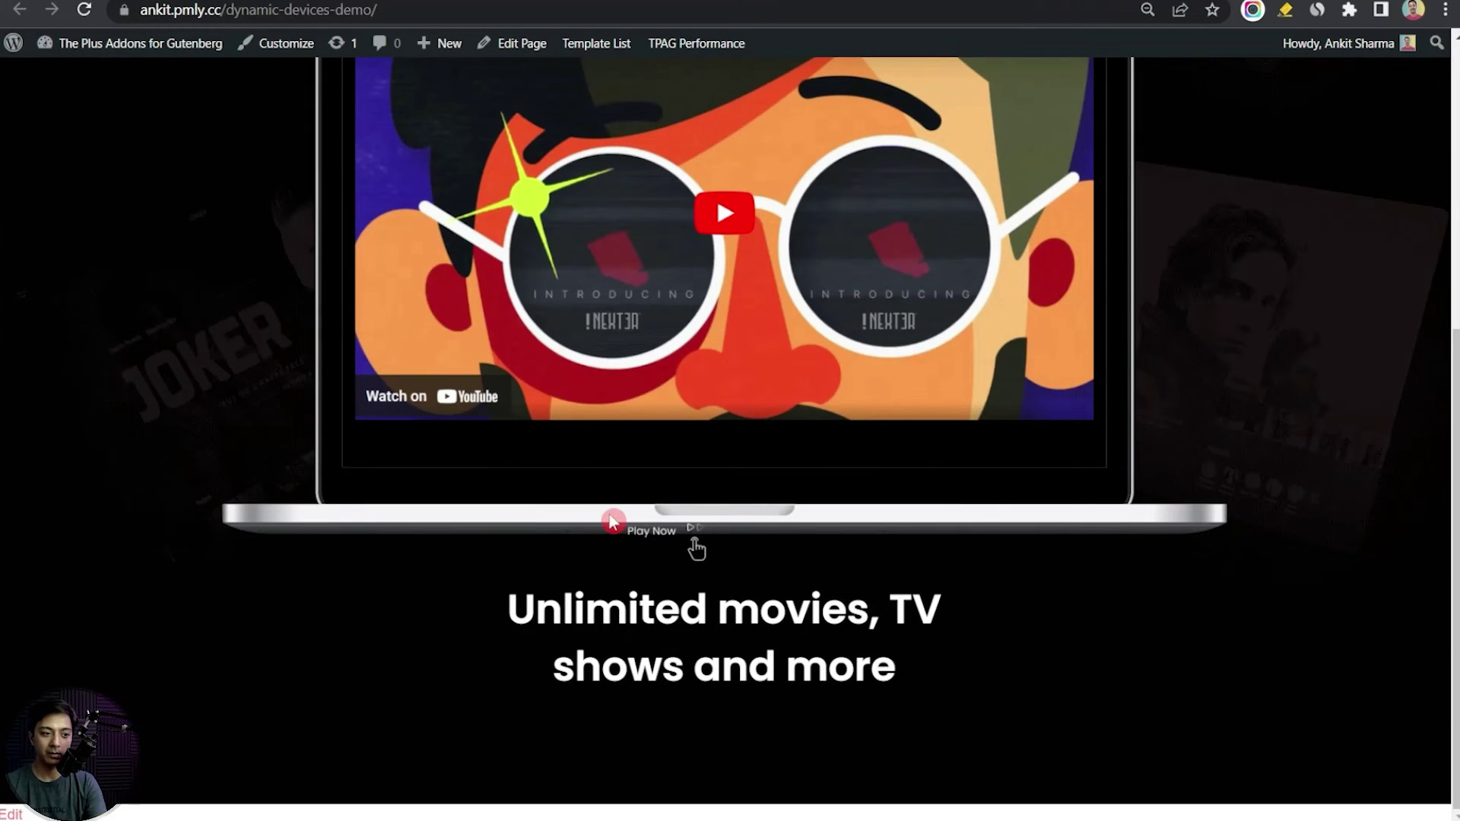
scroll(1255, 587, "up", 3)
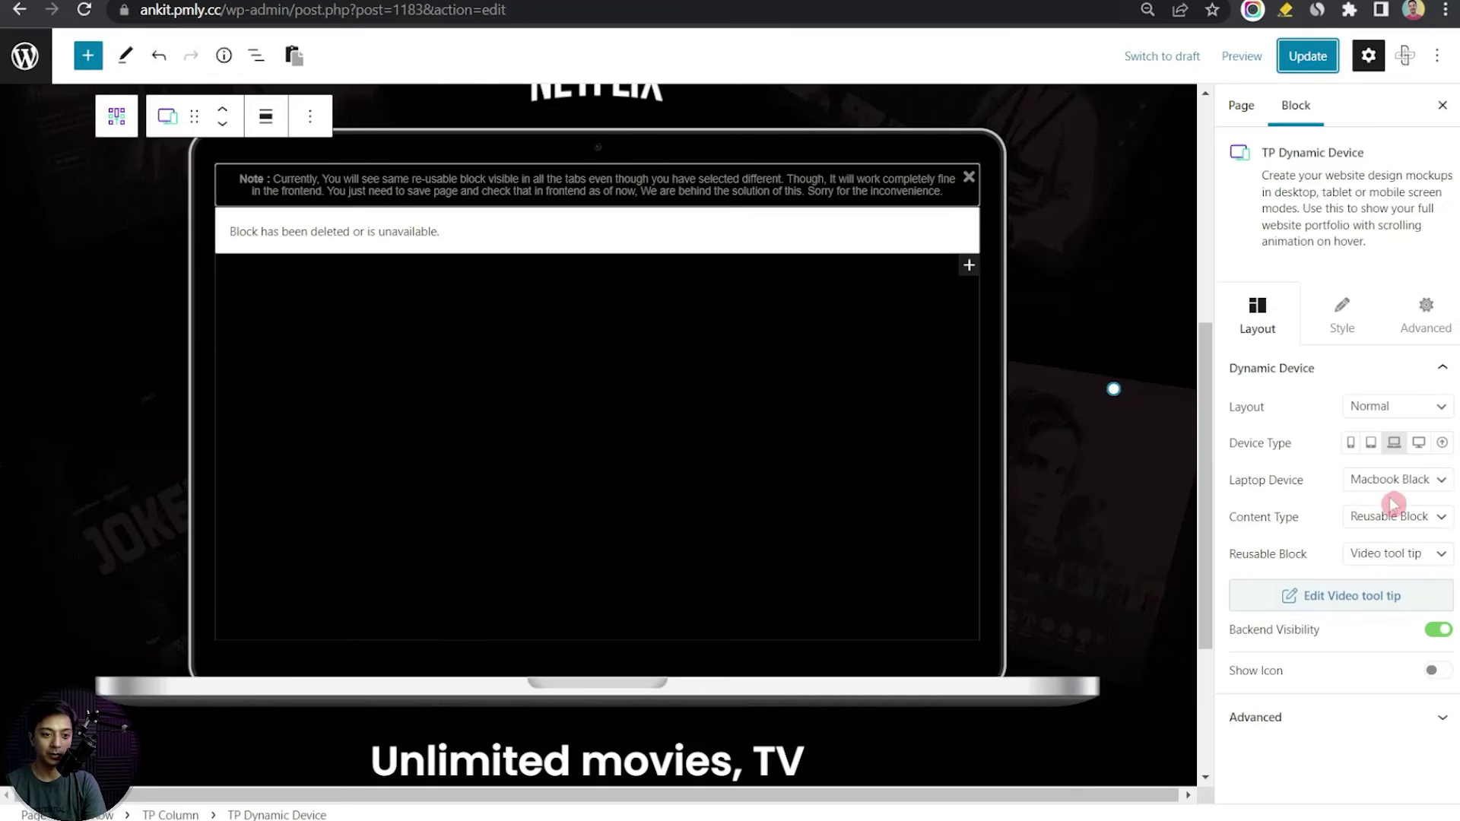
Open the reusable blocks management list in a new tab and view the content of the Video tool tip block
left_click(1436, 59)
right_click(1217, 519)
left_click(1225, 532)
key("ctrl+Tab")
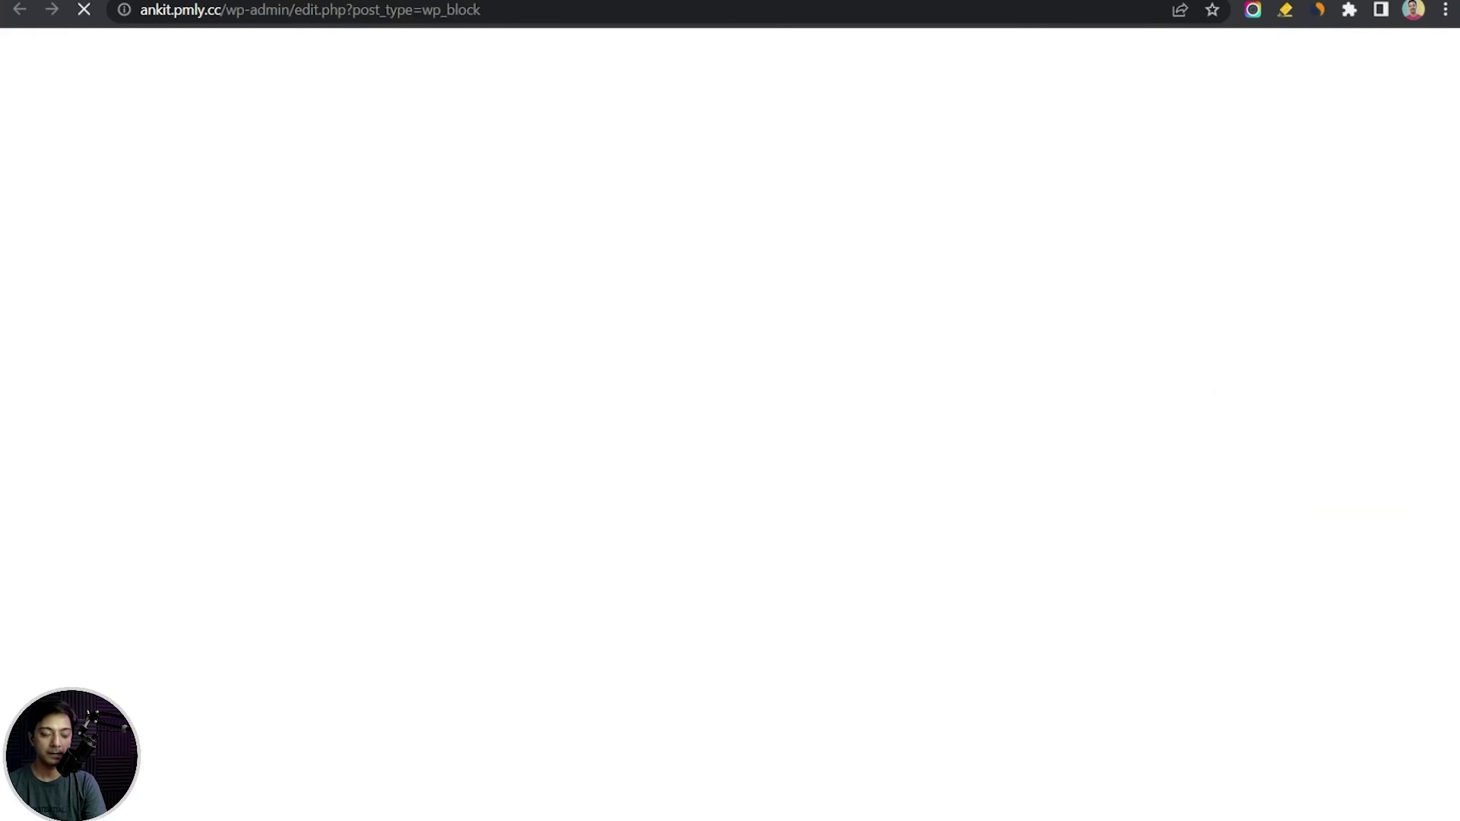
left_click(213, 246)
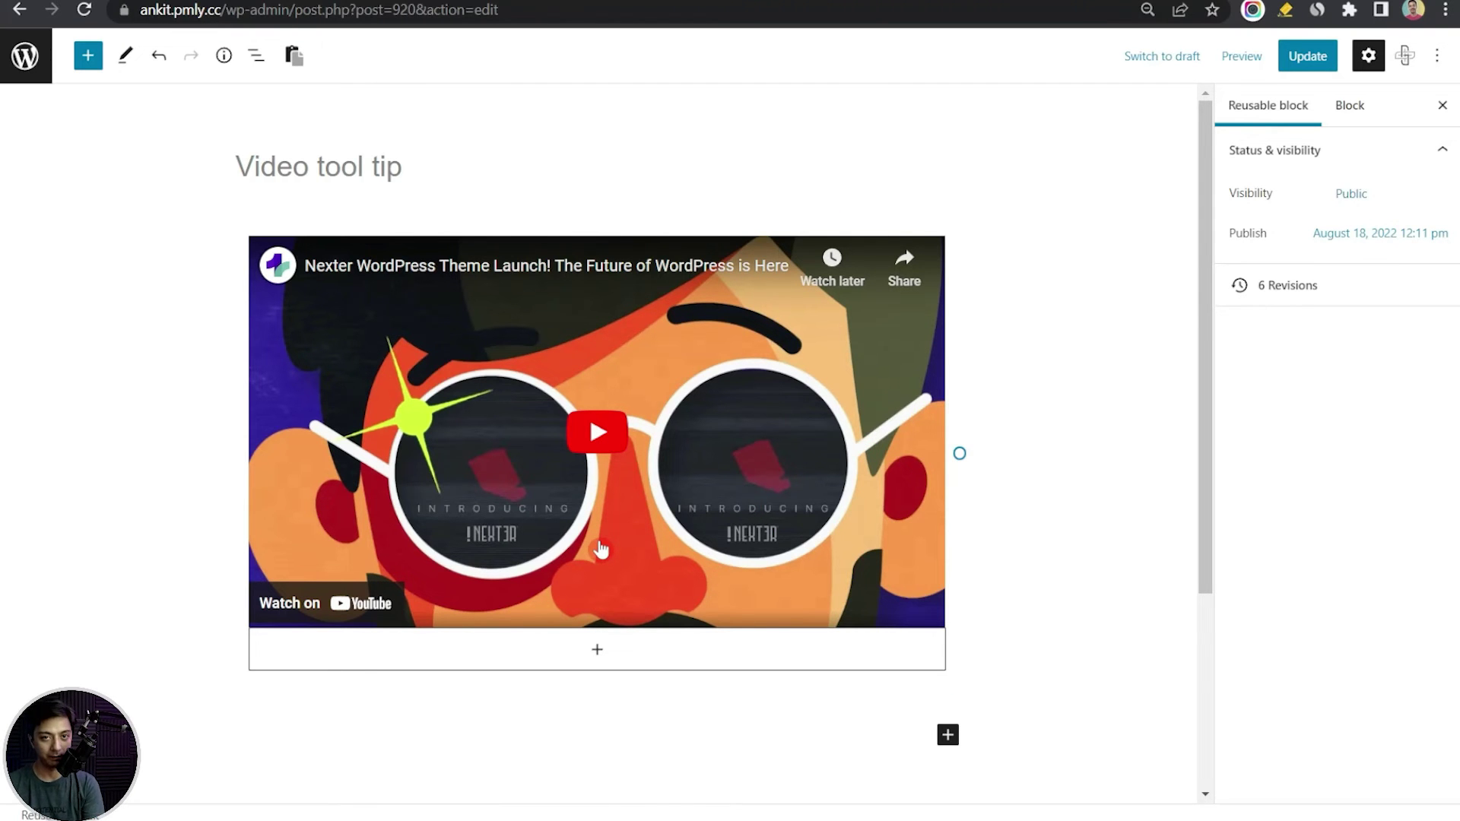
Check the Play Now cursor on the published page and select the TP Mouse Cursor block in the editor to view its settings
key("ctrl+Tab")
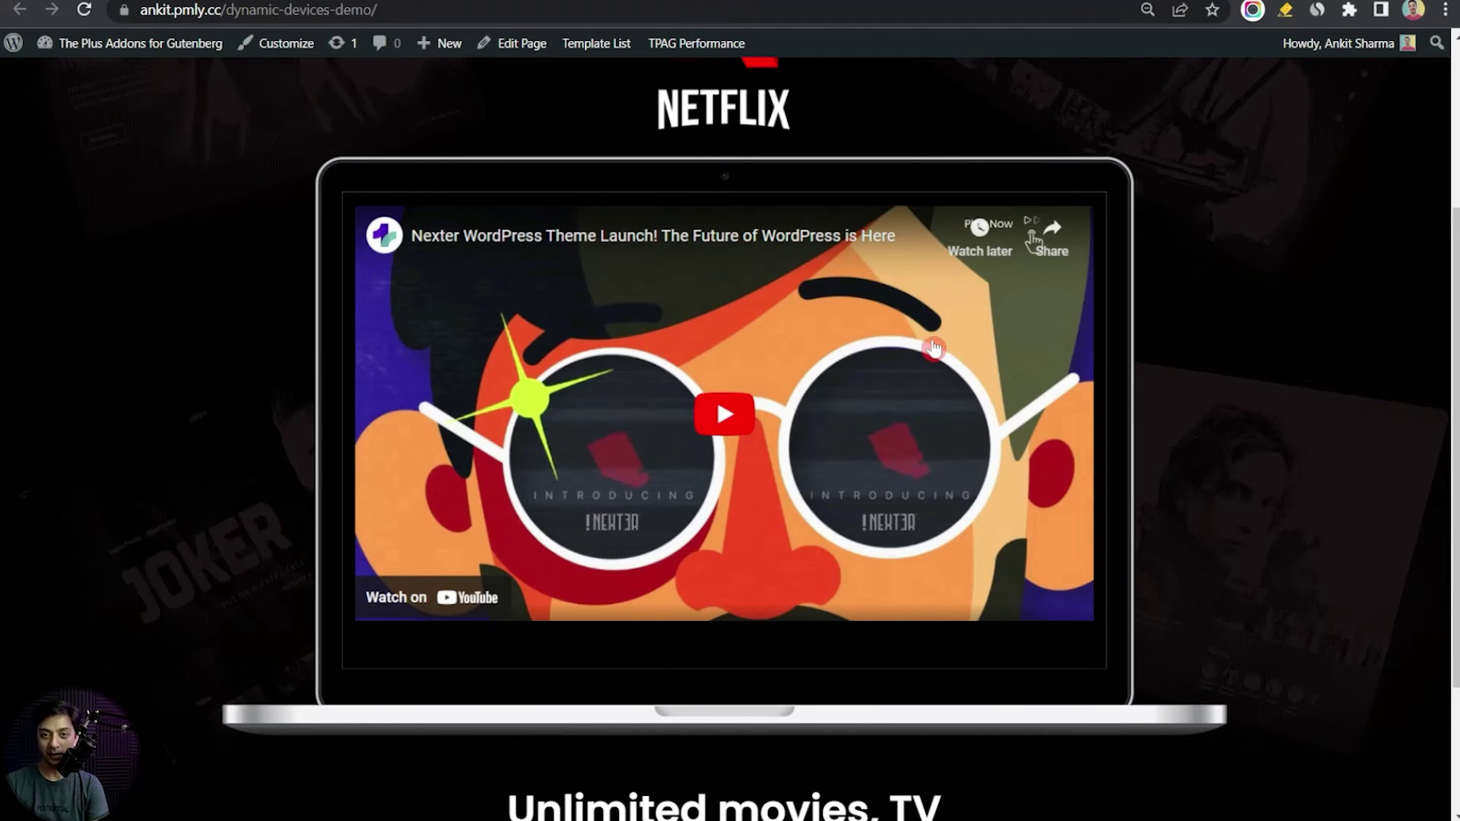
key("ctrl+Tab")
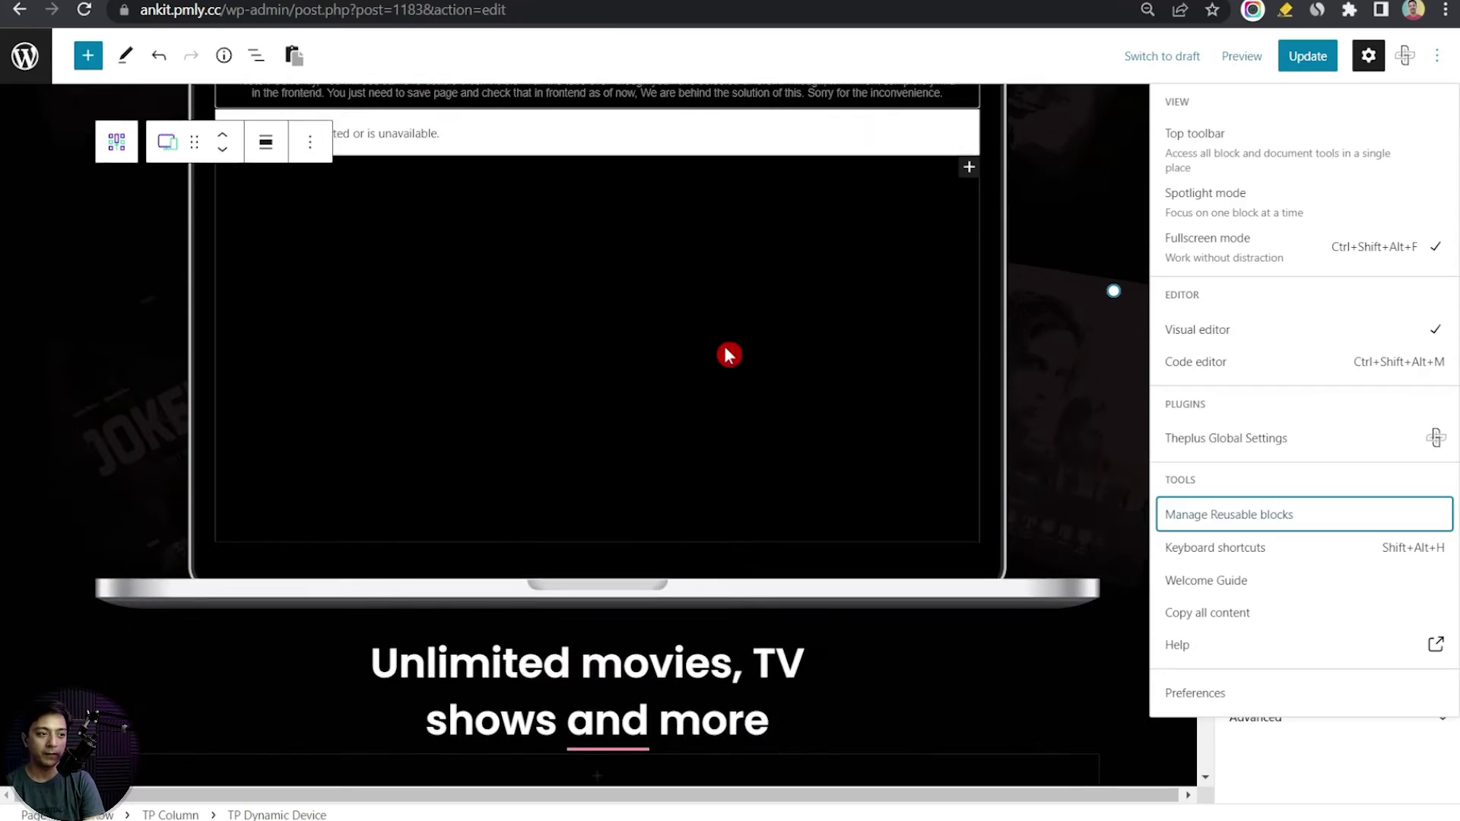
left_click(258, 69)
left_click(149, 330)
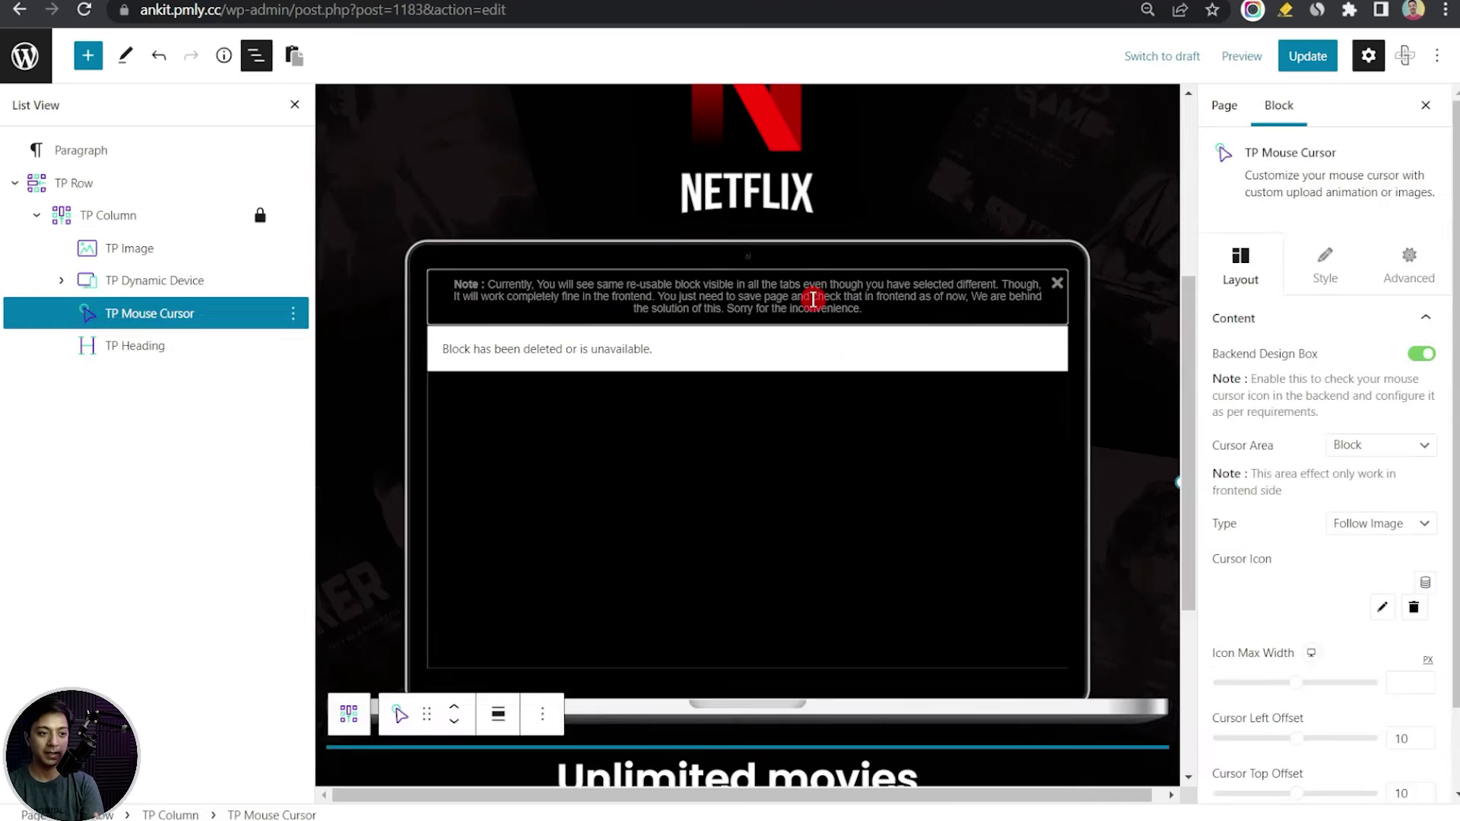
left_click(815, 300)
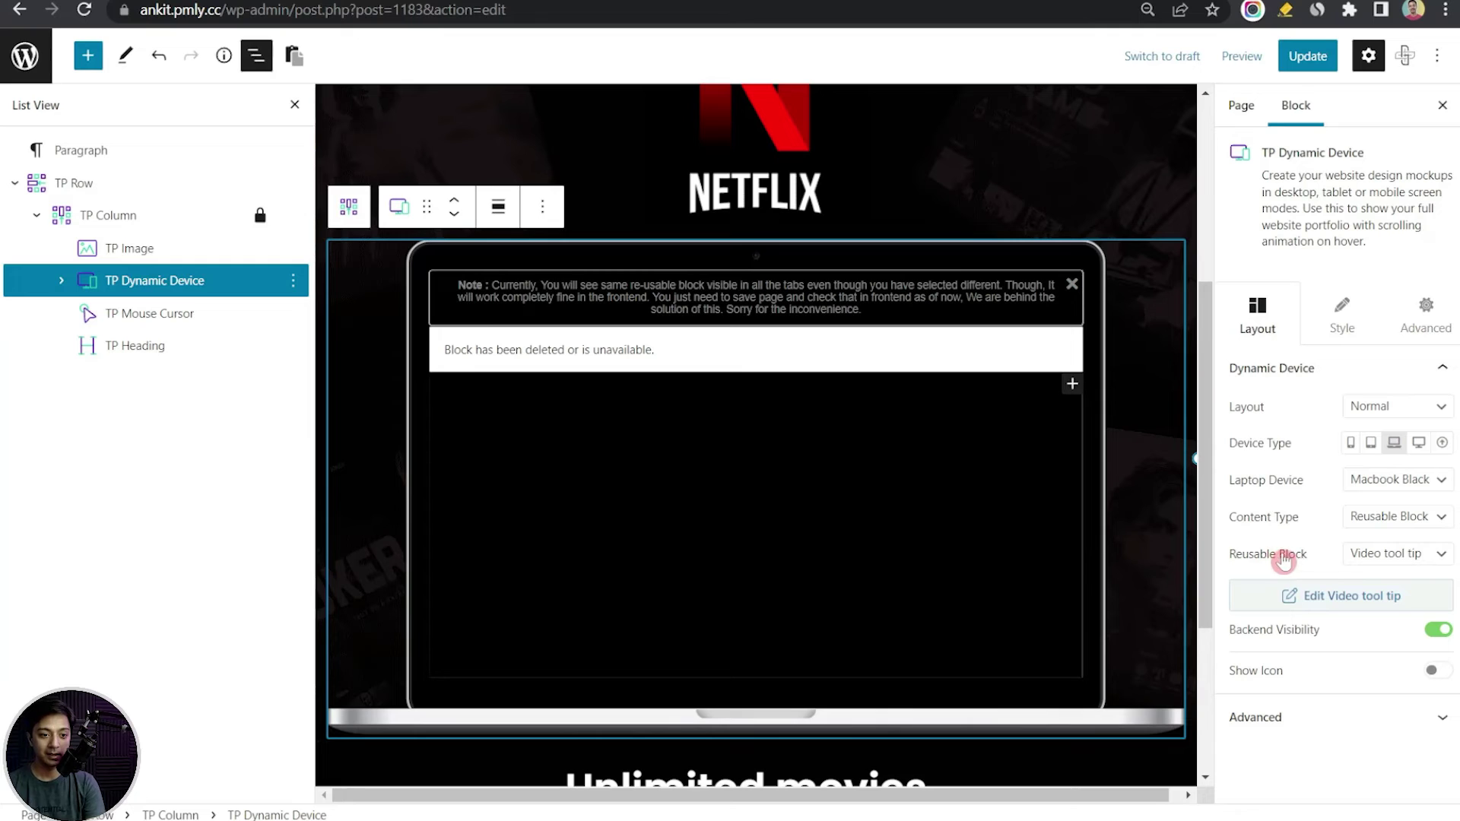
left_click(1385, 519)
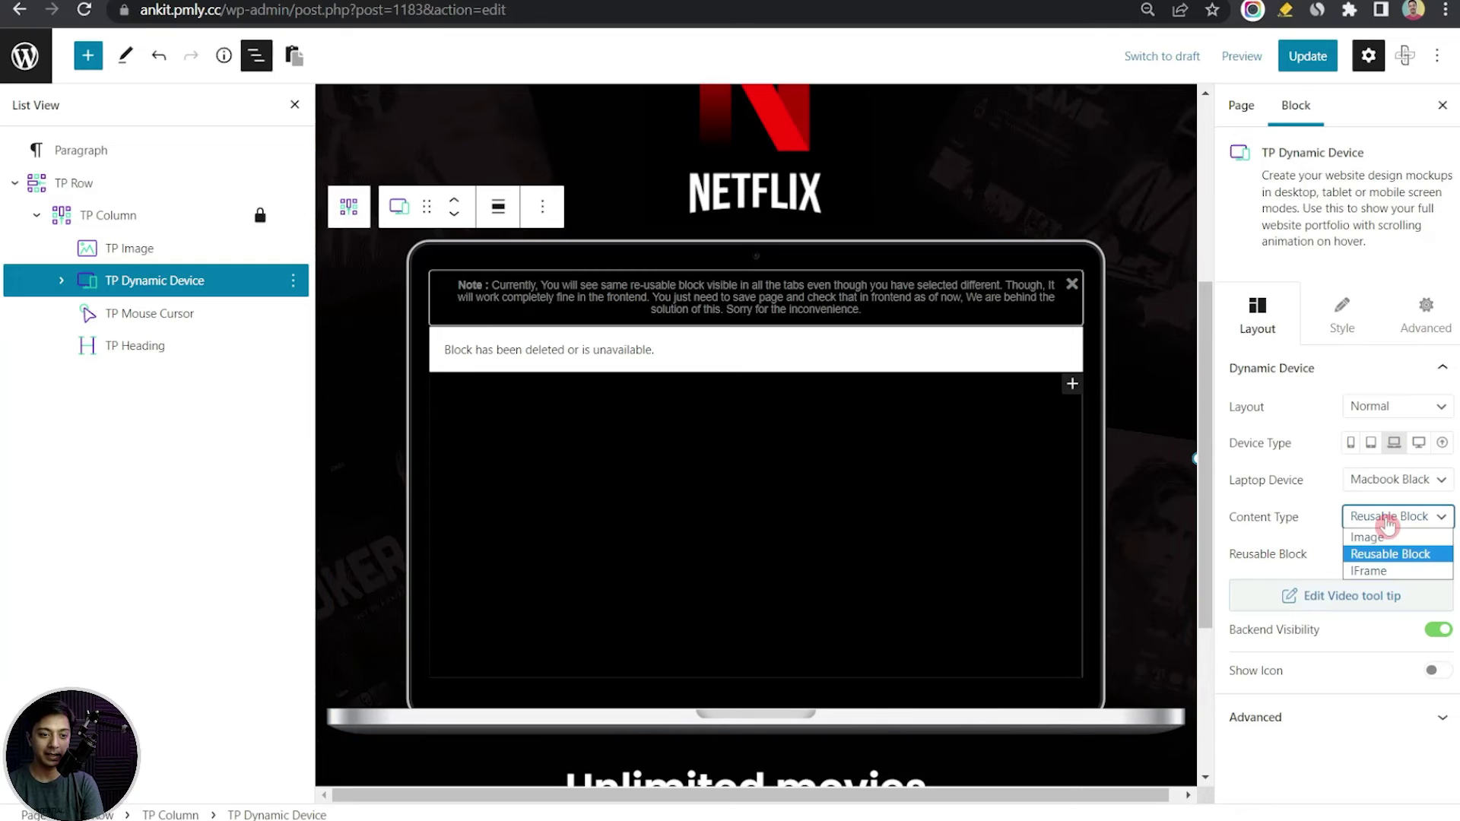
left_click(1389, 570)
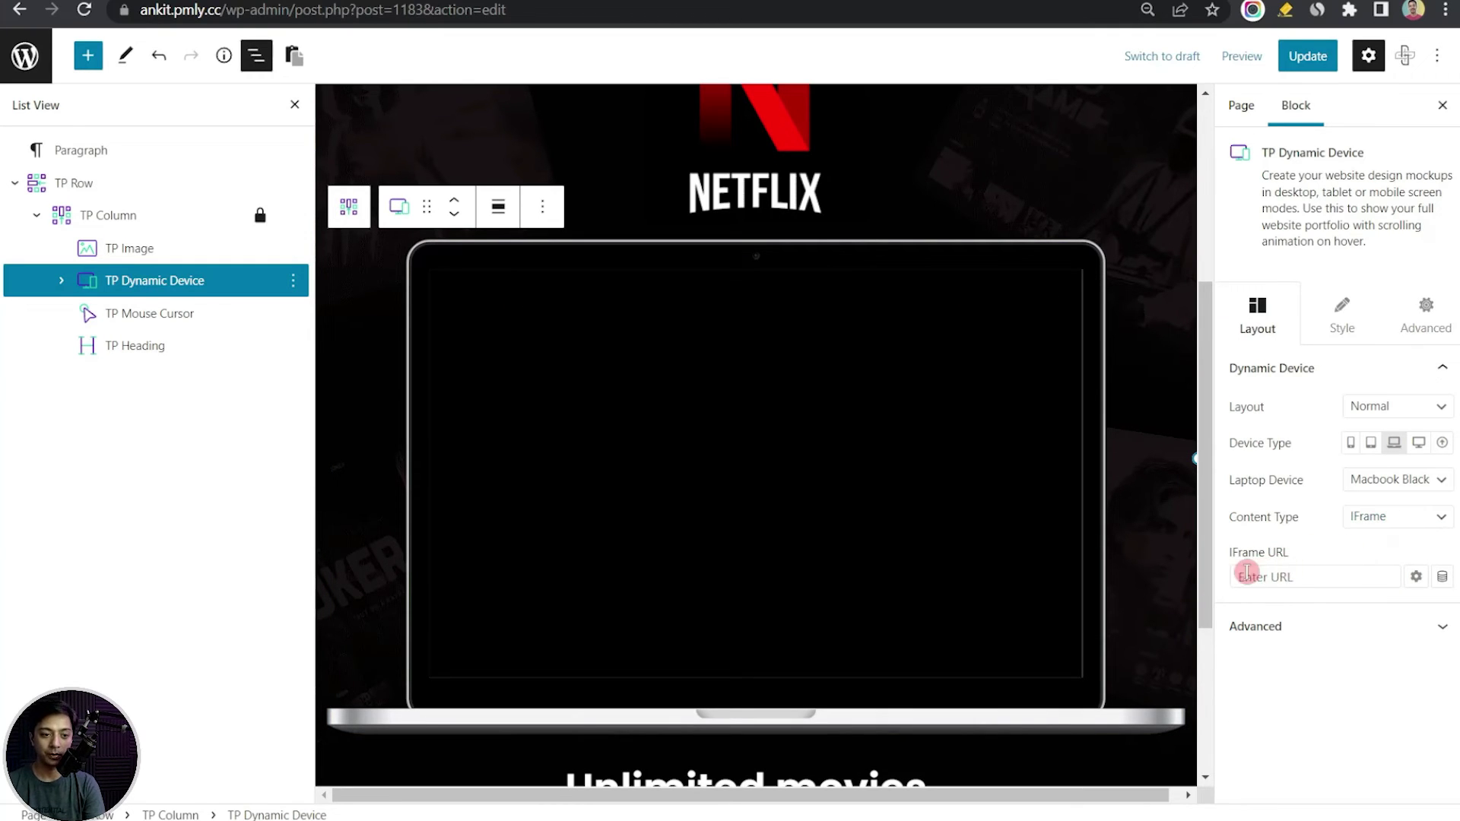
left_click(1318, 584)
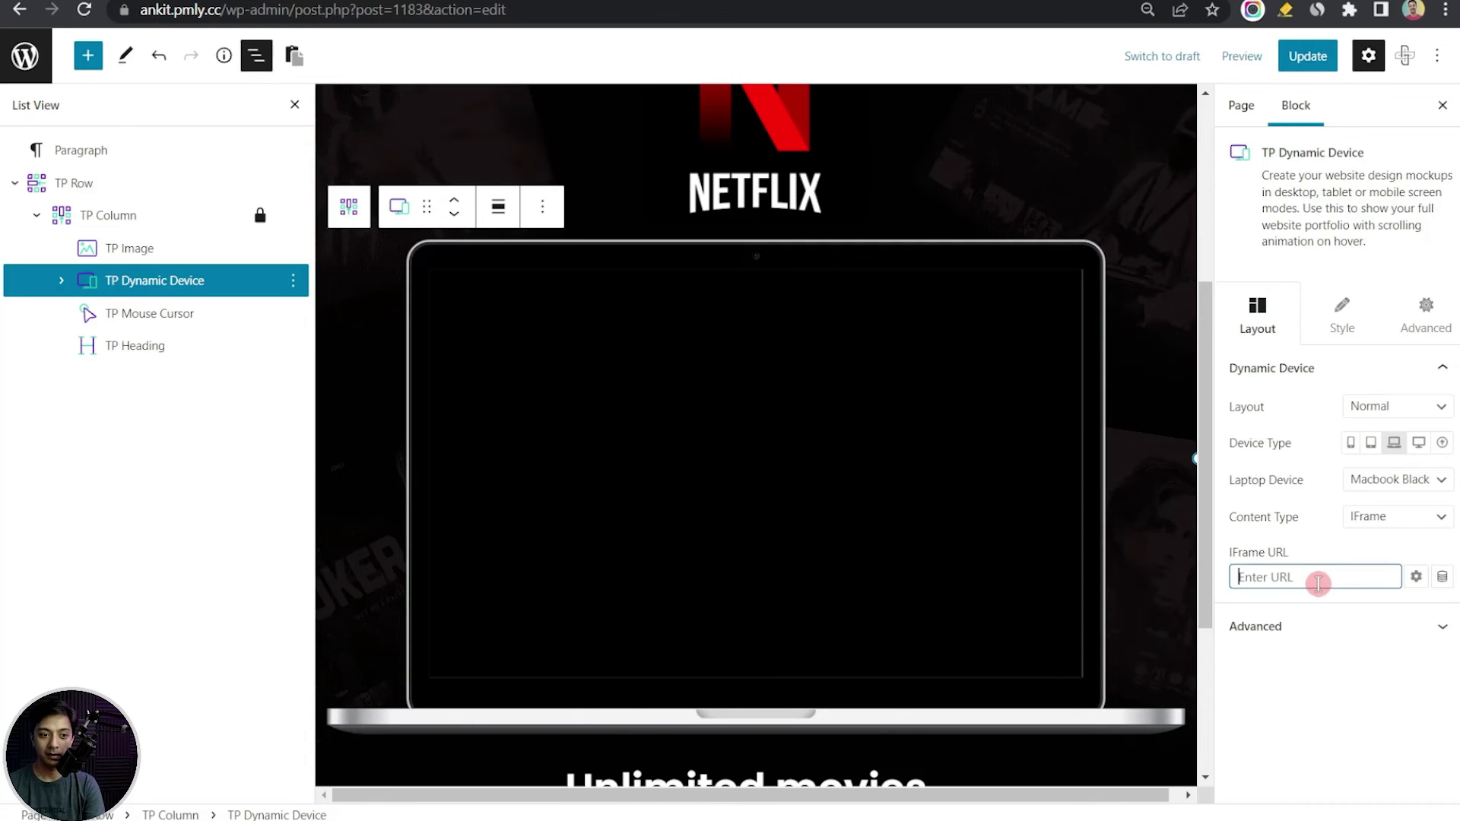
type("https://www.appsumo.com/")
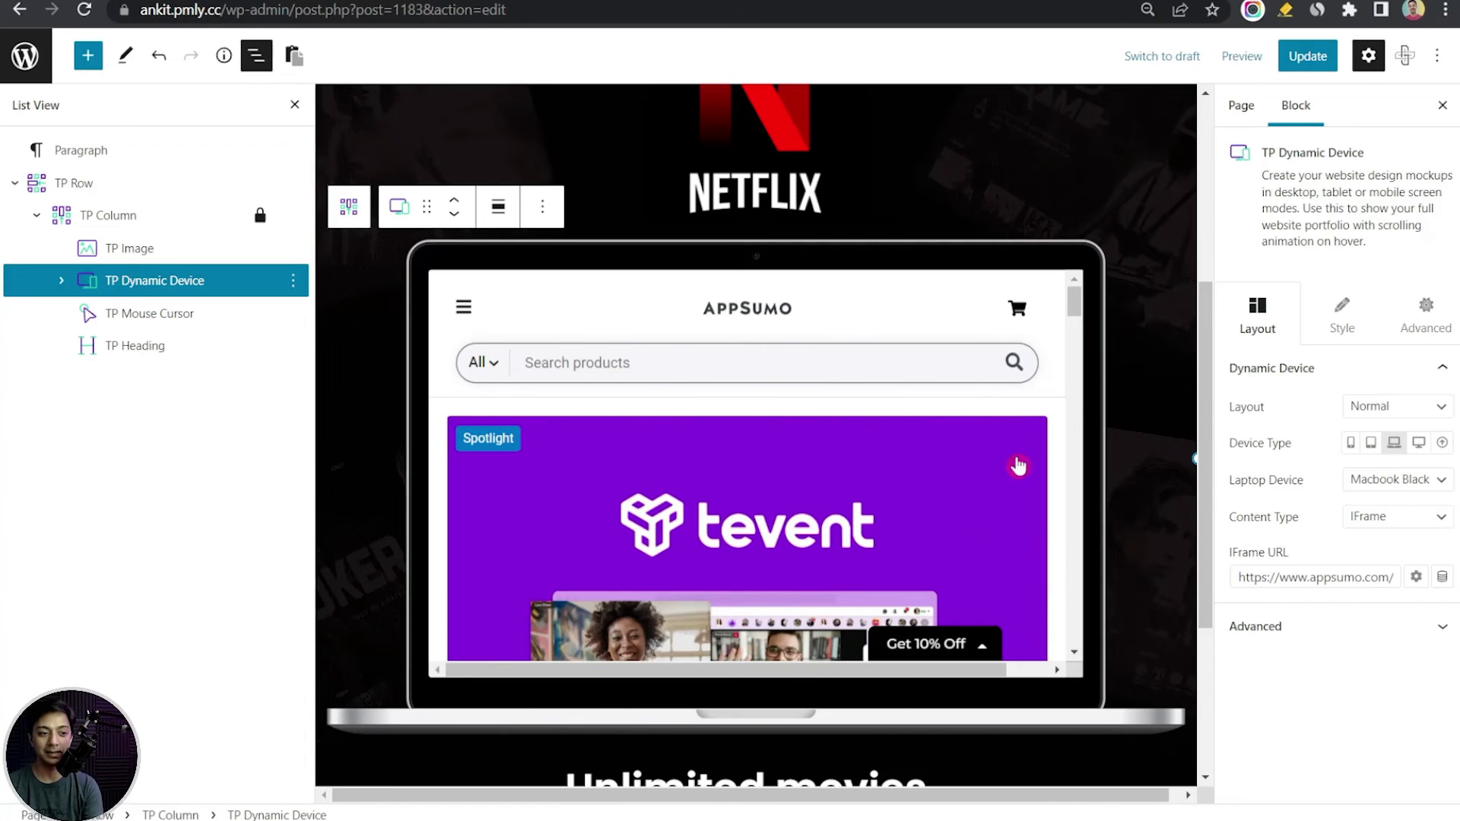
left_click(1299, 56)
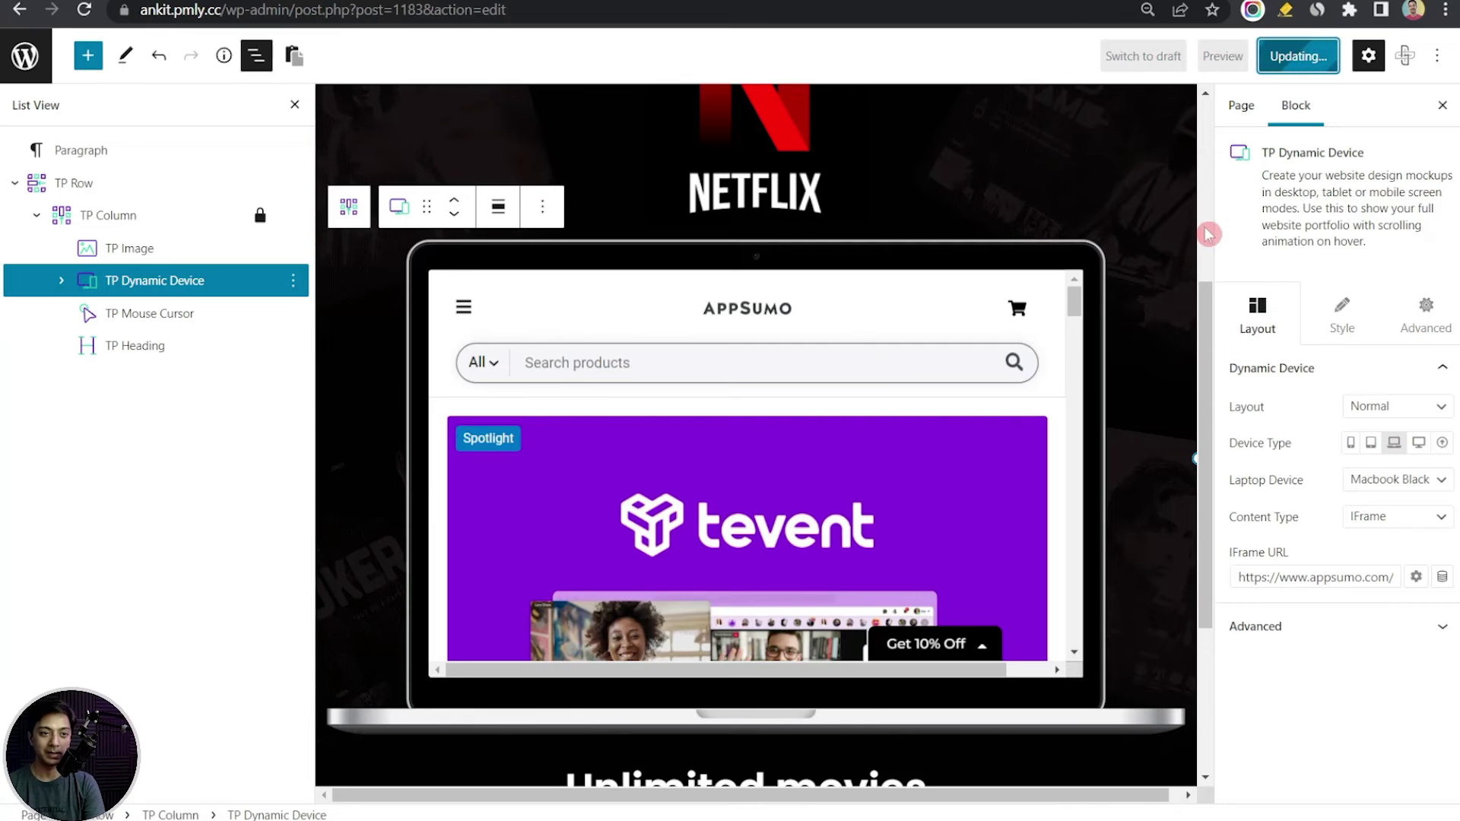
Delete the Netflix logo image above the laptop and open the layout options of the laptop's Dynamic Device block
left_click(941, 272)
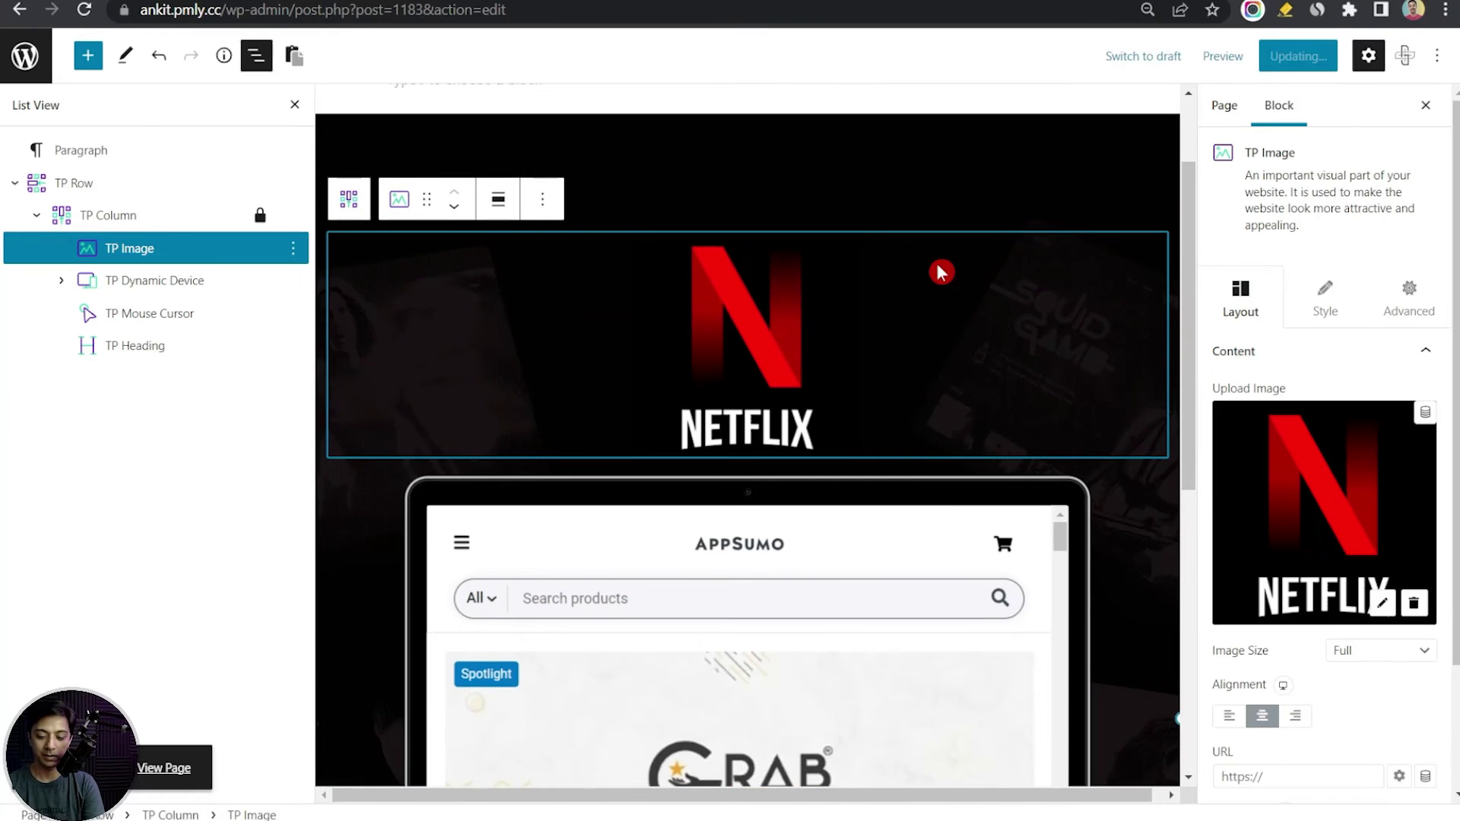
key("Delete")
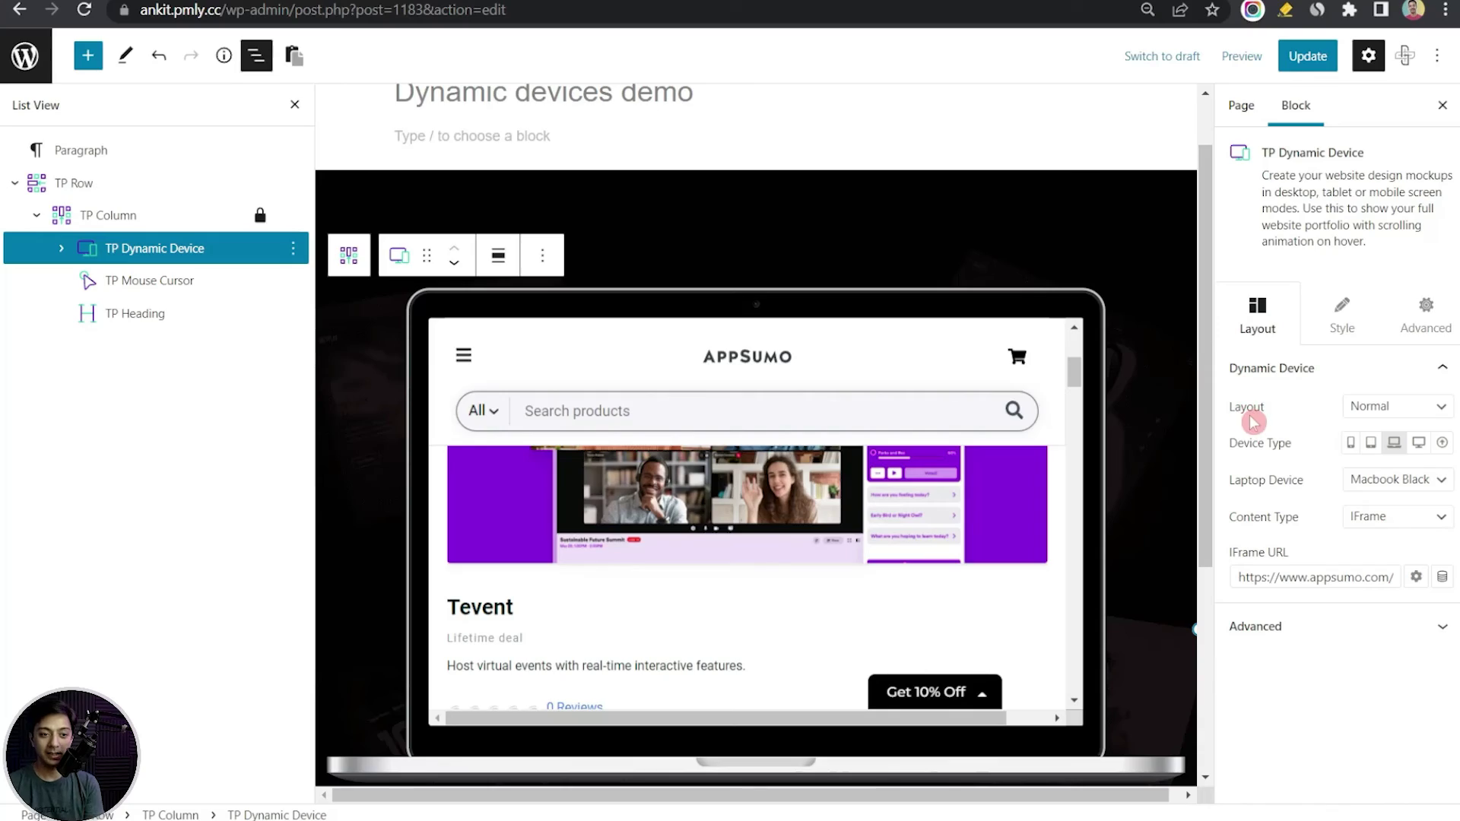
left_click(1440, 408)
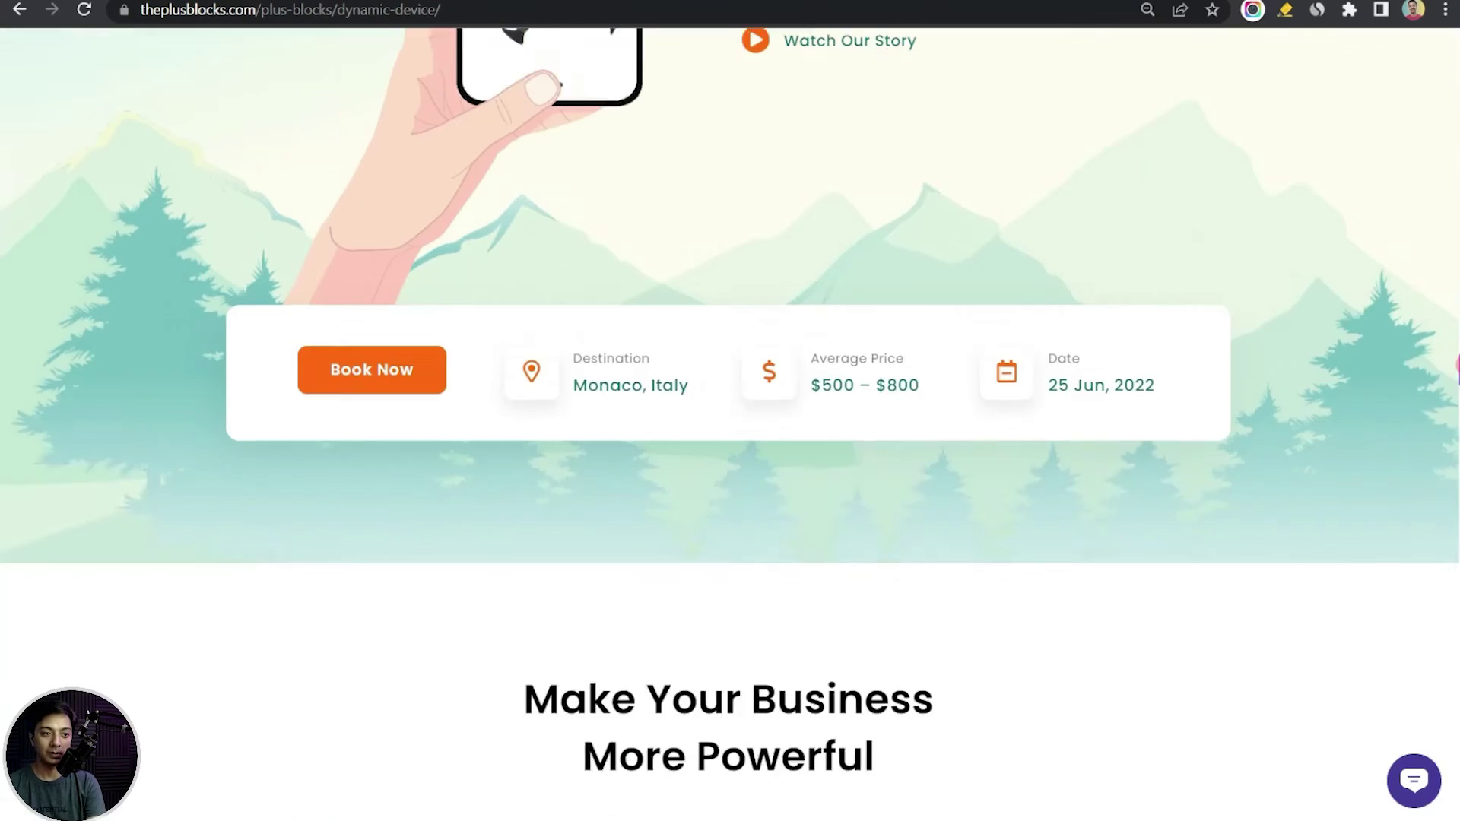
Copy the "Stay Informed Without Becoming Overwhelmed" phone section from The Plus Blocks' Dynamic Device page and paste it into the Dynamic devices demo page
scroll(730, 411, "up", 5)
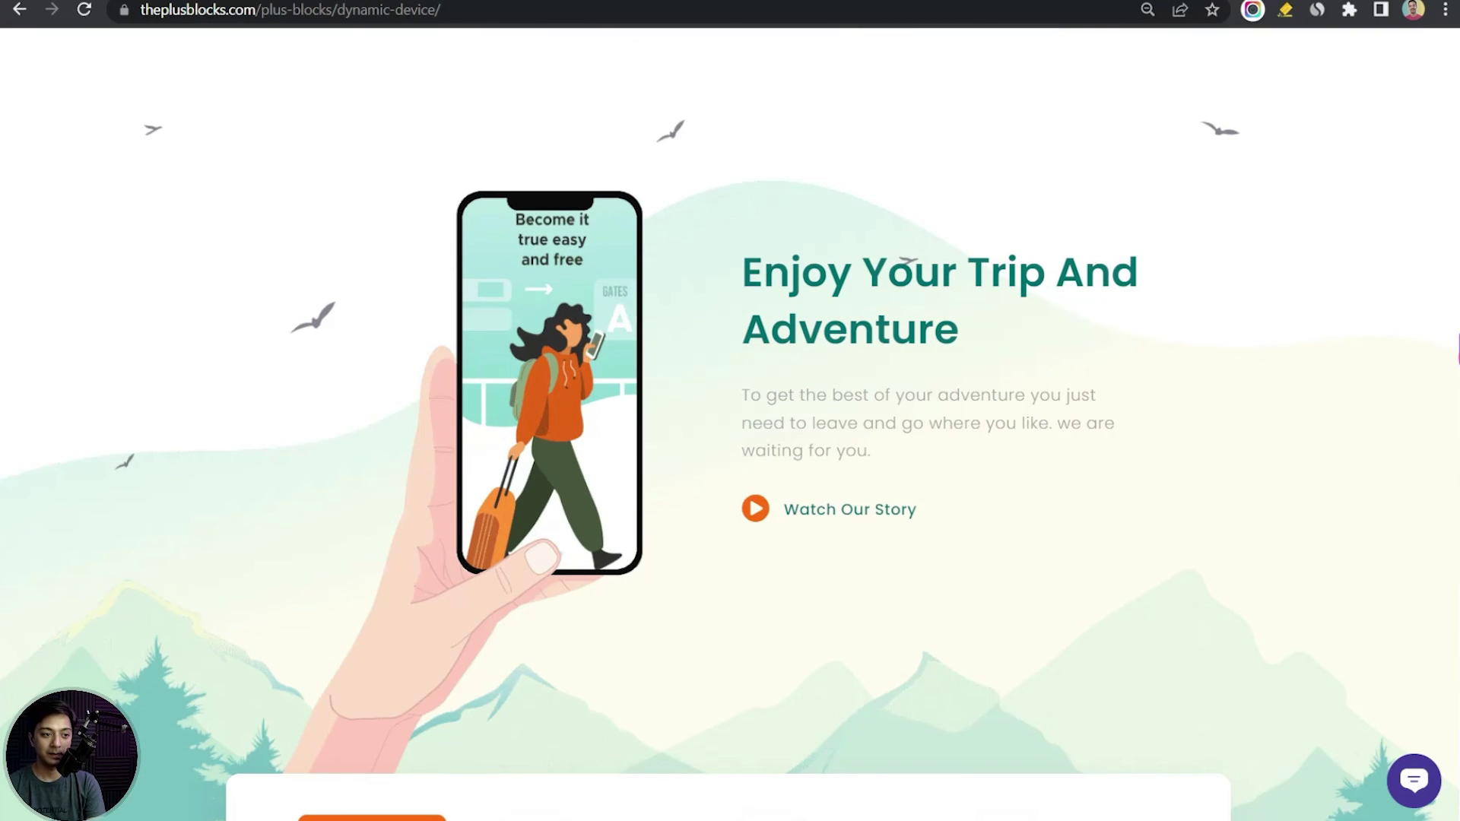
scroll(1452, 334, "down", 10)
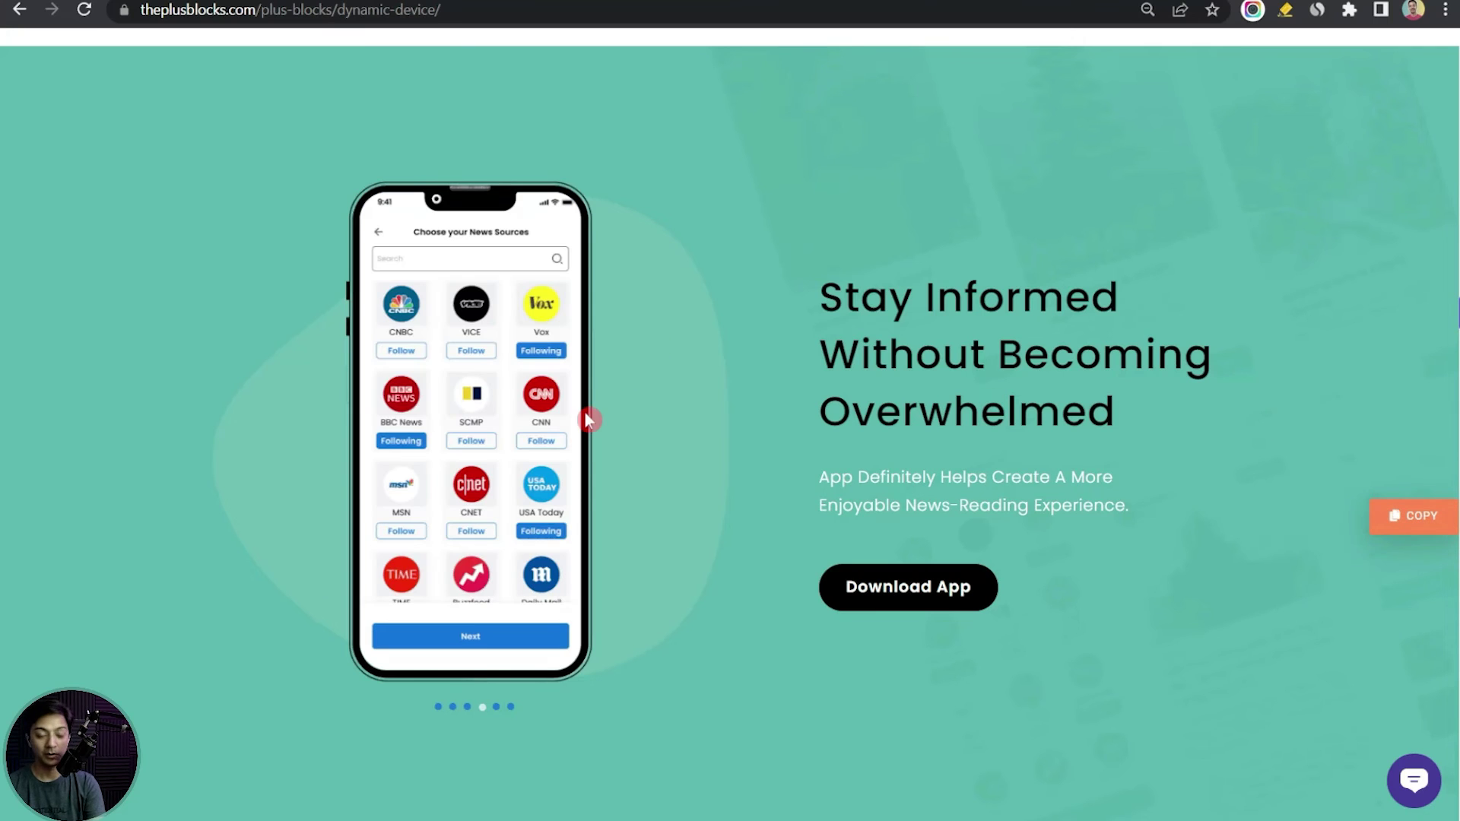
left_click(1426, 520)
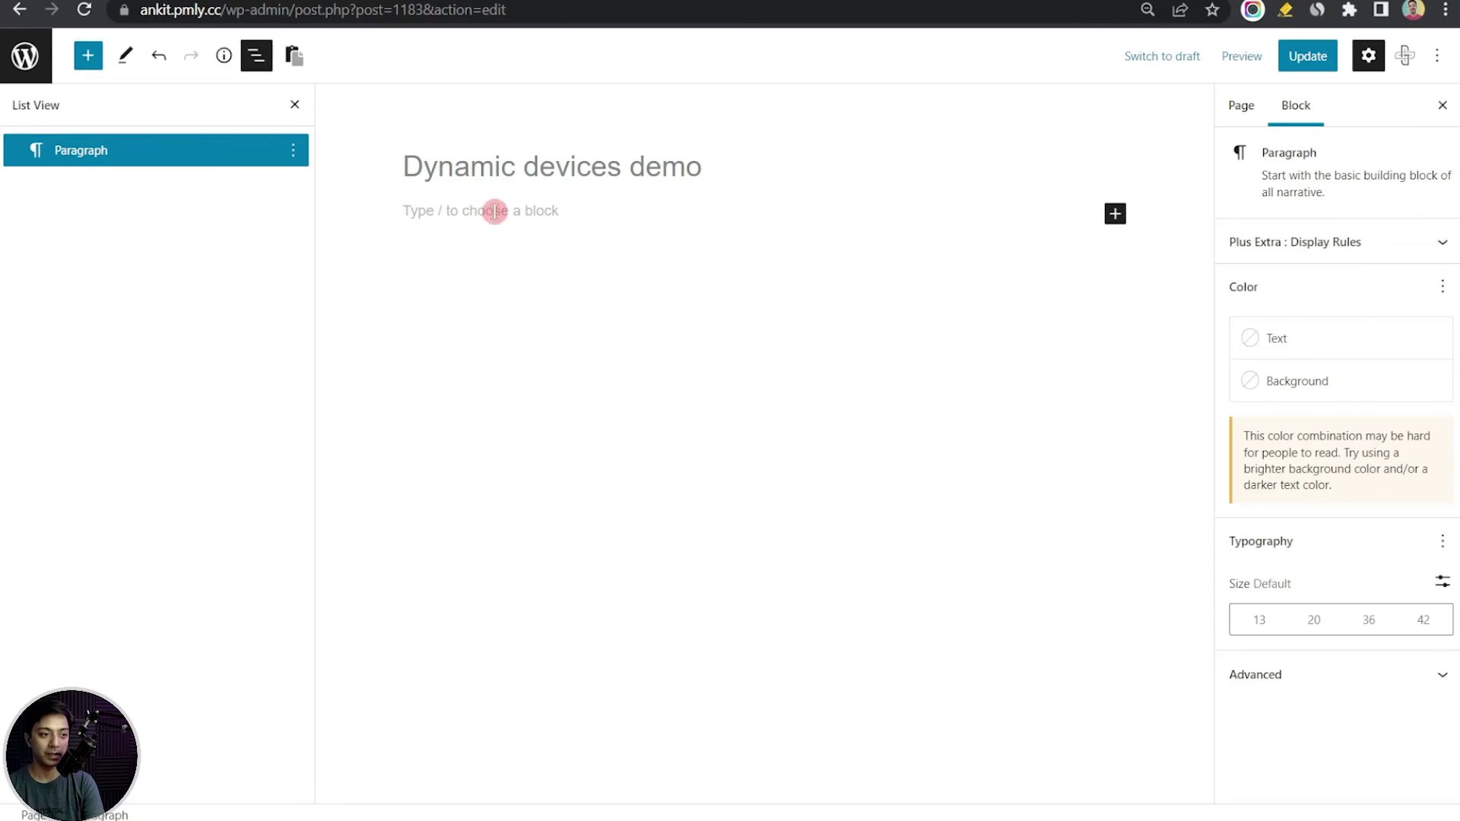
left_click(297, 60)
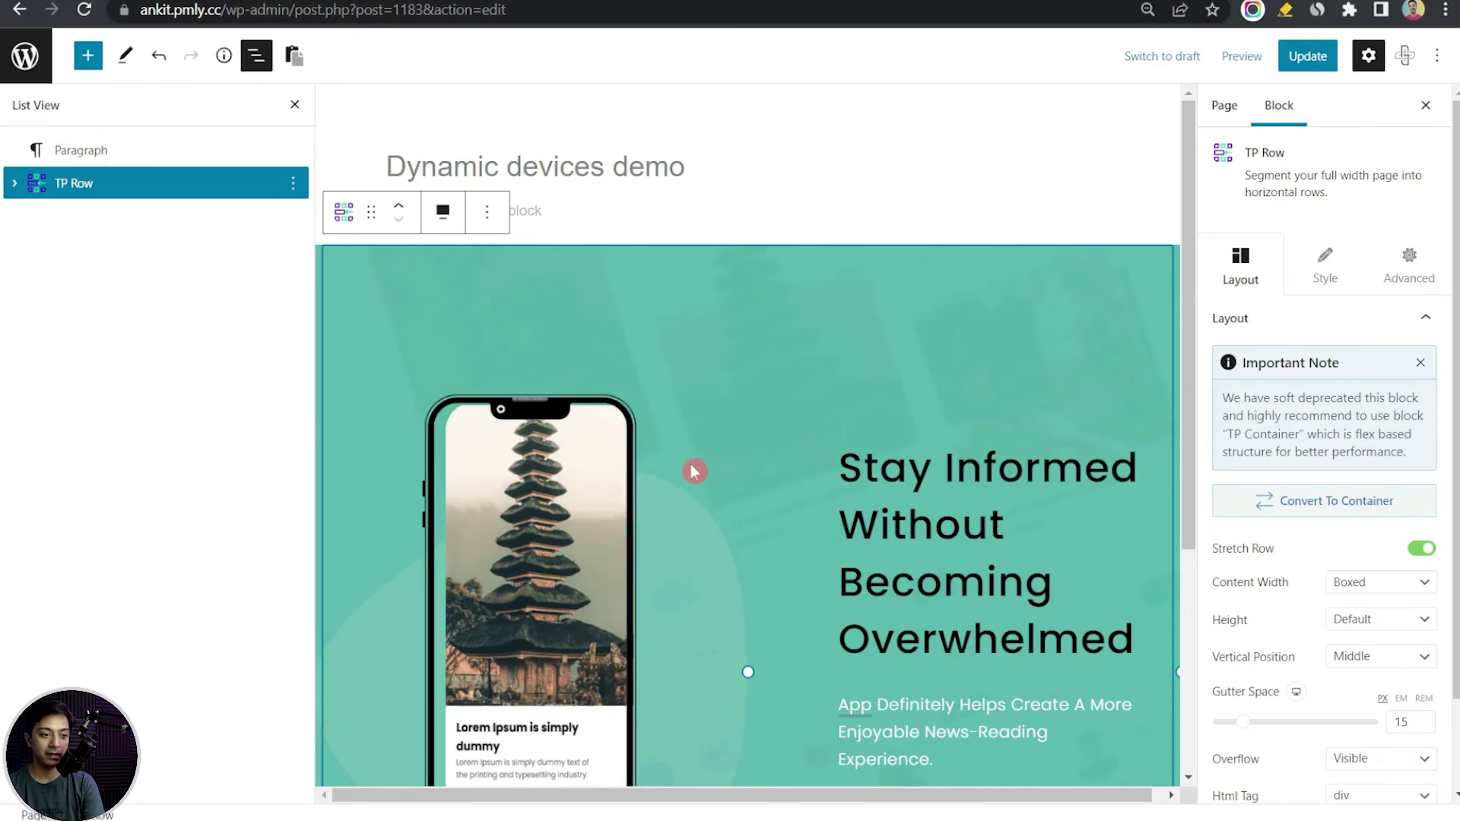
scroll(691, 462, "down", 3)
key("shift+alt+o")
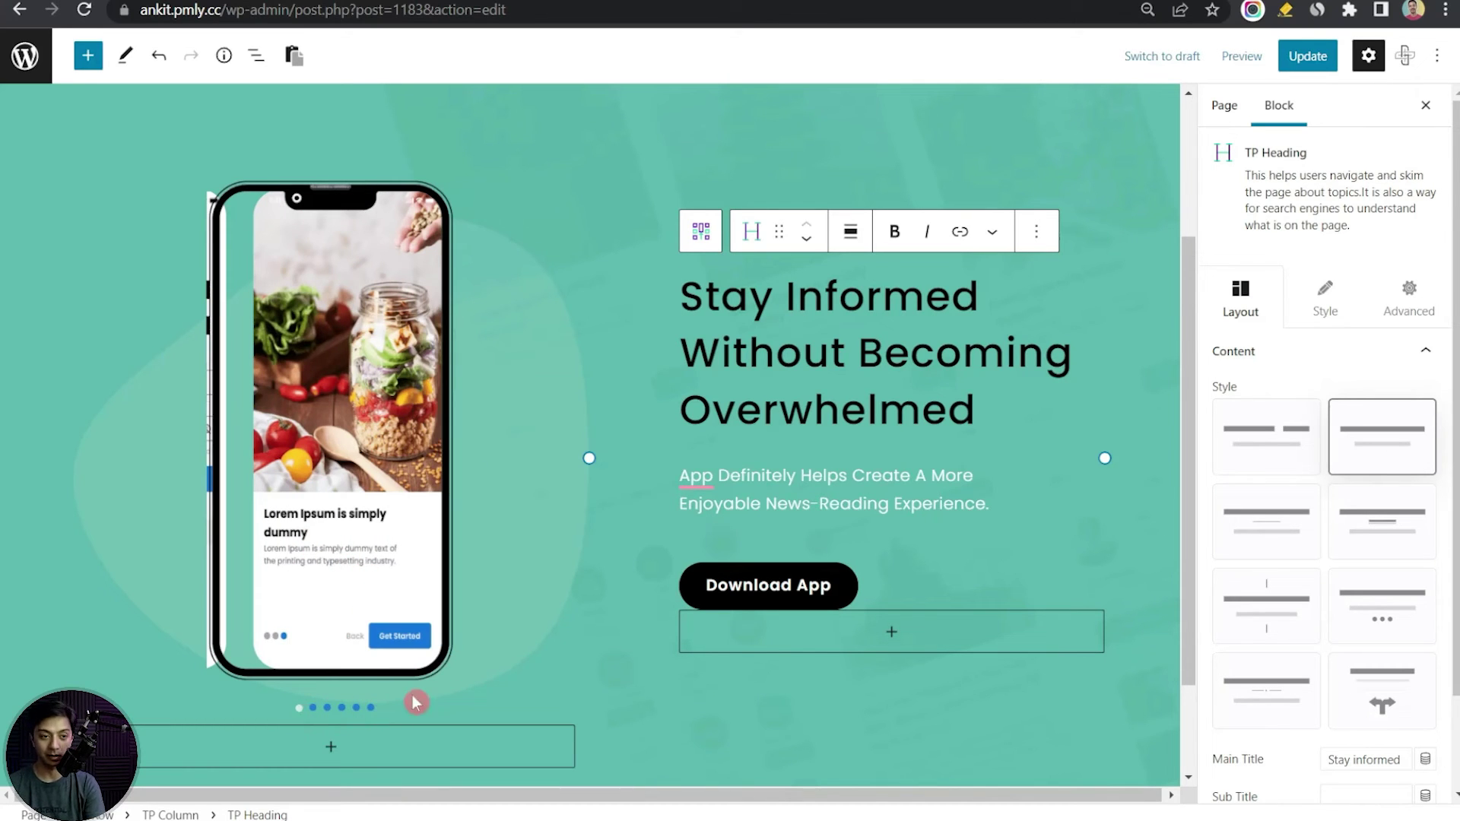
Select the phone mockup and review its layout and device type options, keeping Carousel and the custom device
left_click(288, 409)
scroll(1265, 329, "down", 1)
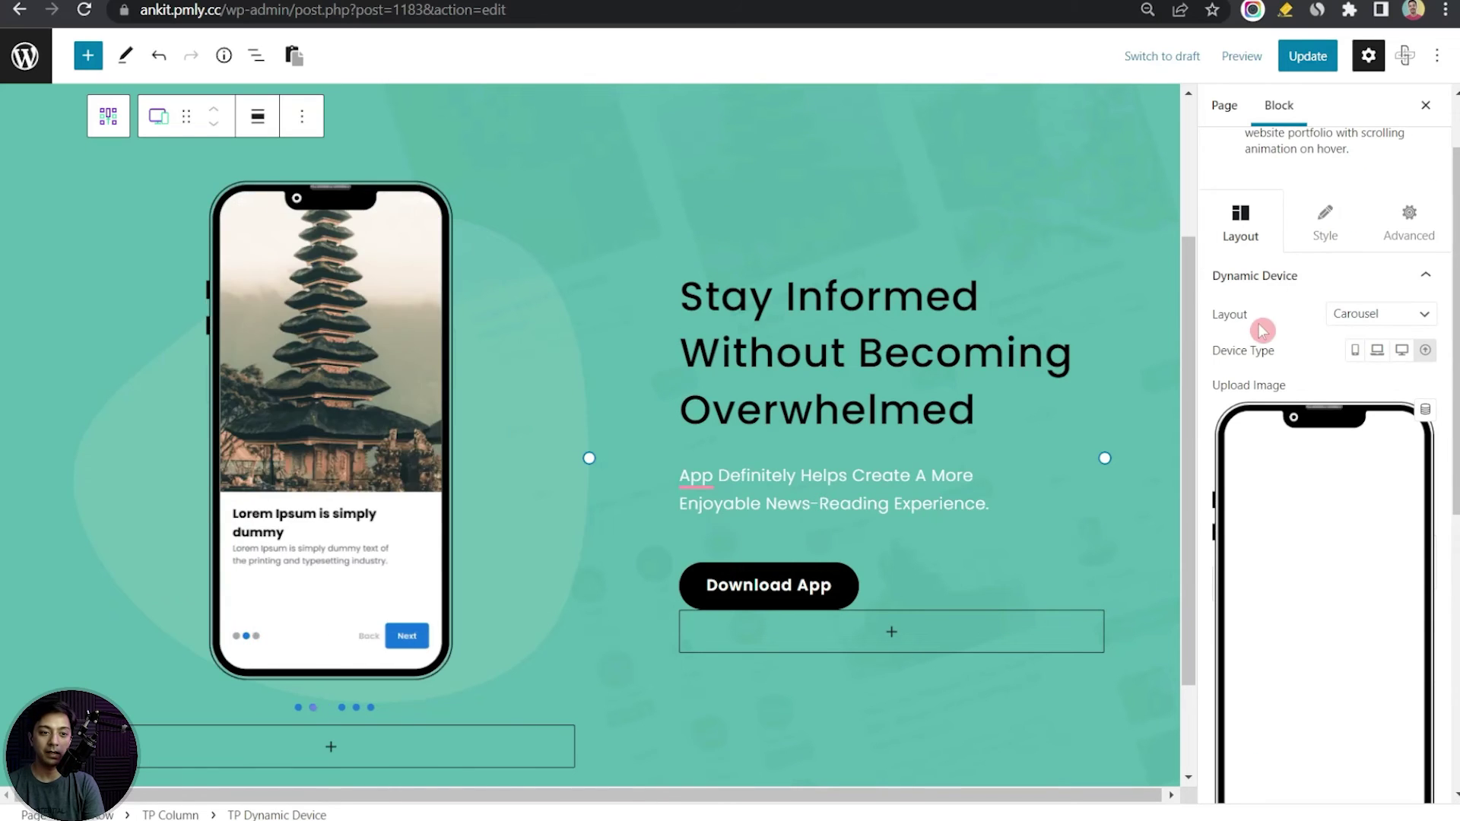
left_click(1377, 317)
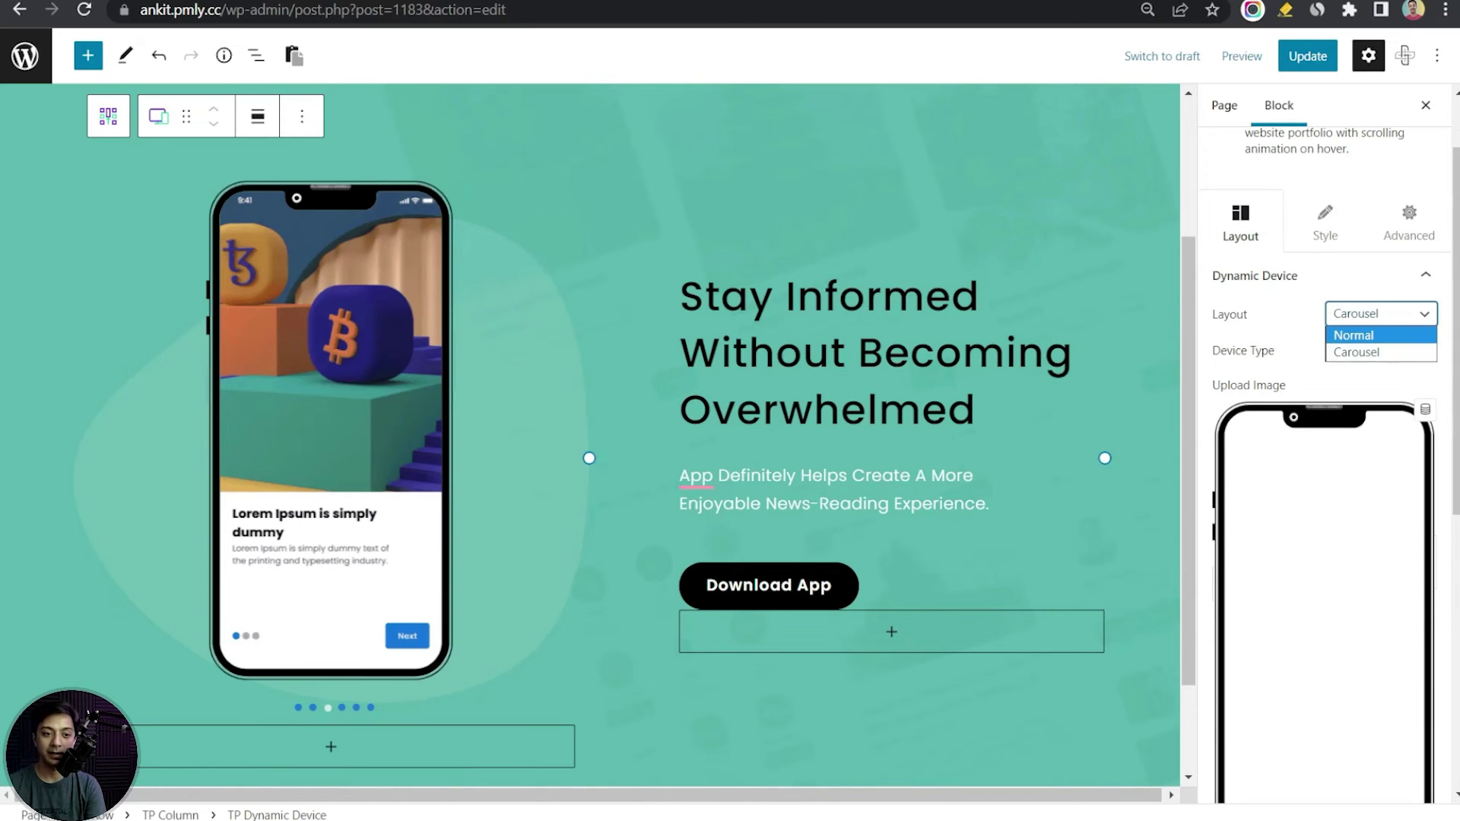
left_click(1268, 343)
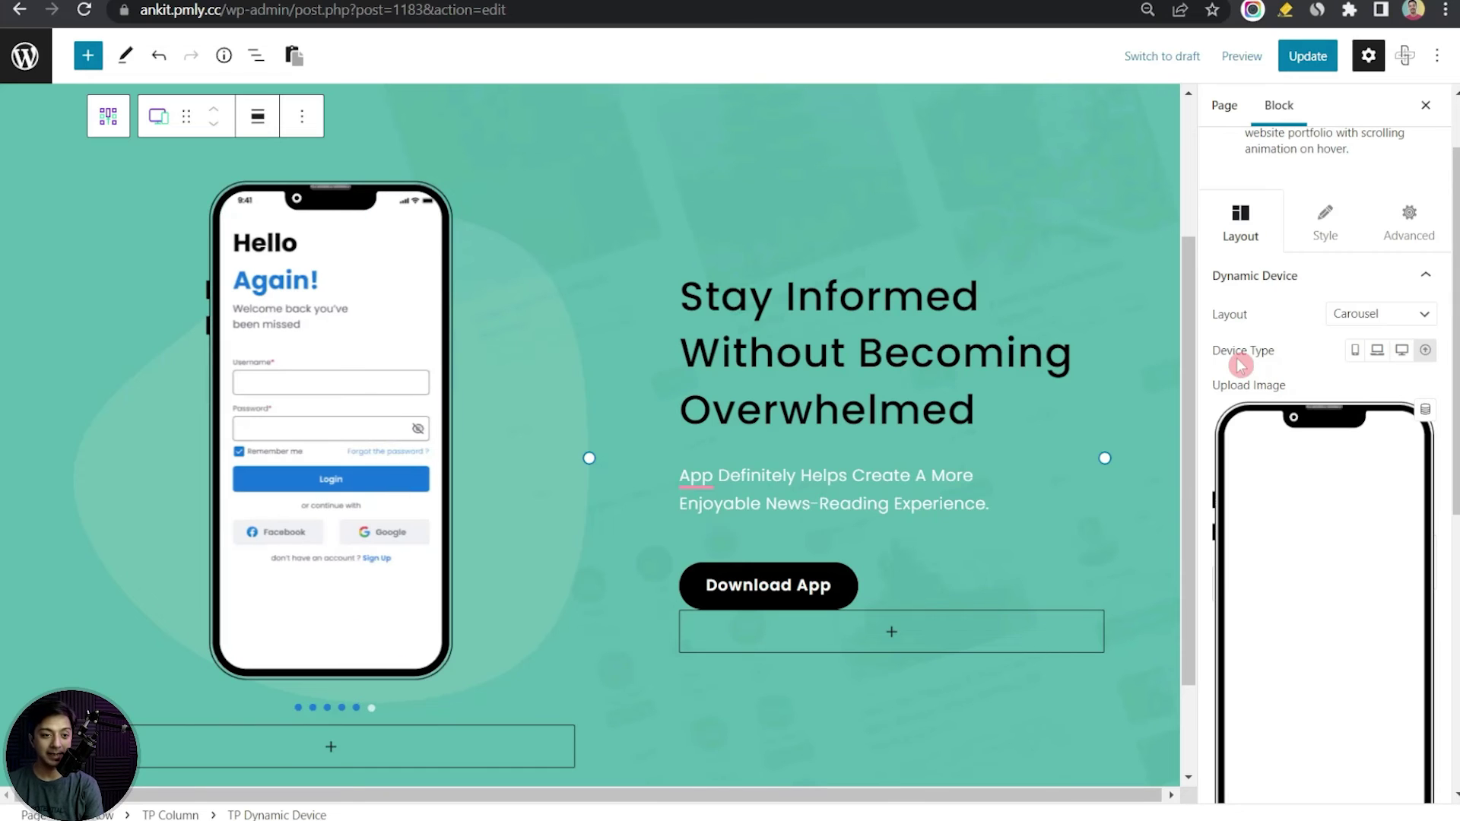
left_click(1432, 354)
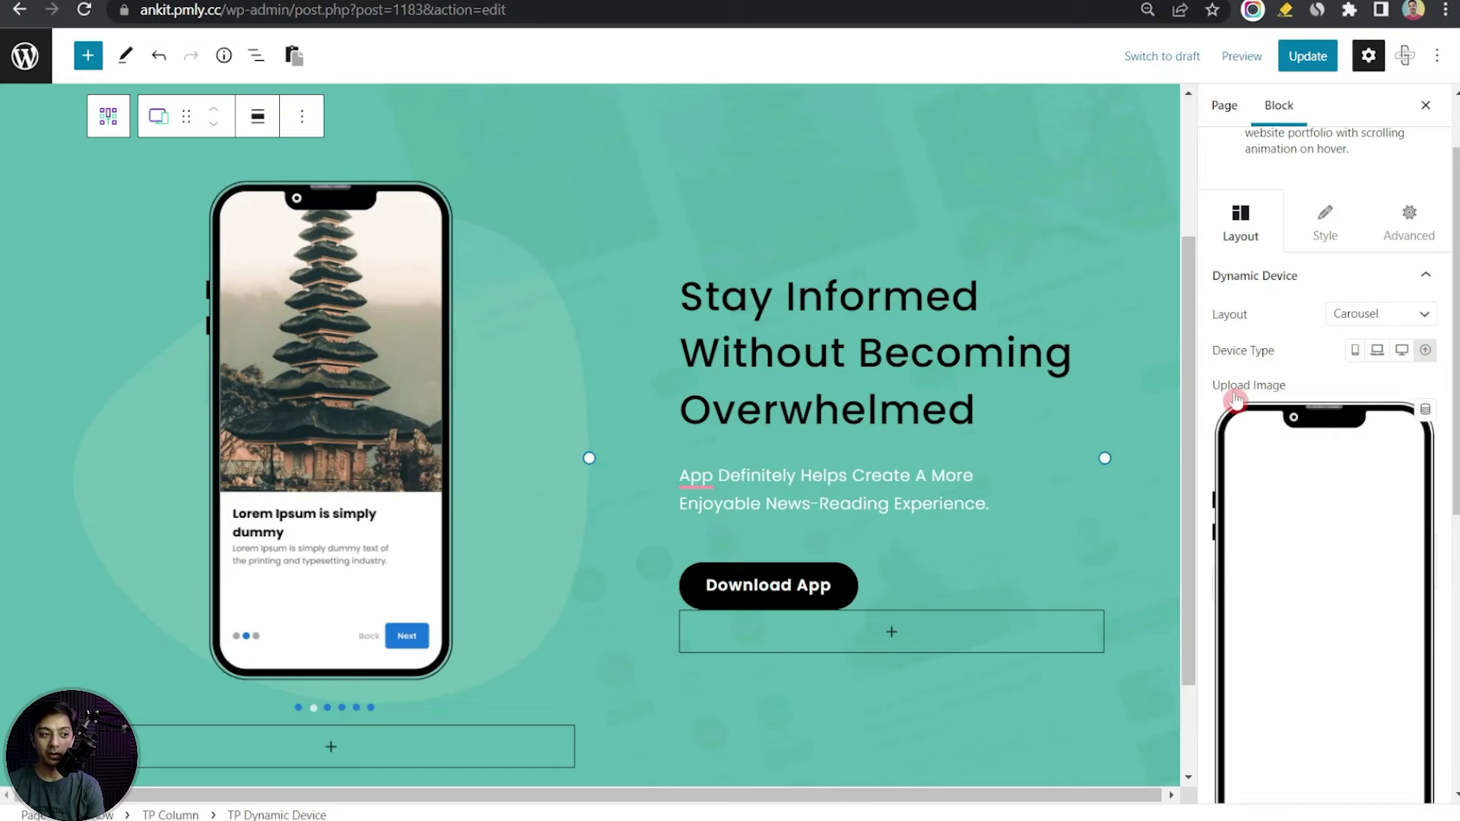
Review the phone carousel's uploaded images, opening the media library for adding more and closing it without a selection
scroll(1293, 410, "down", 3)
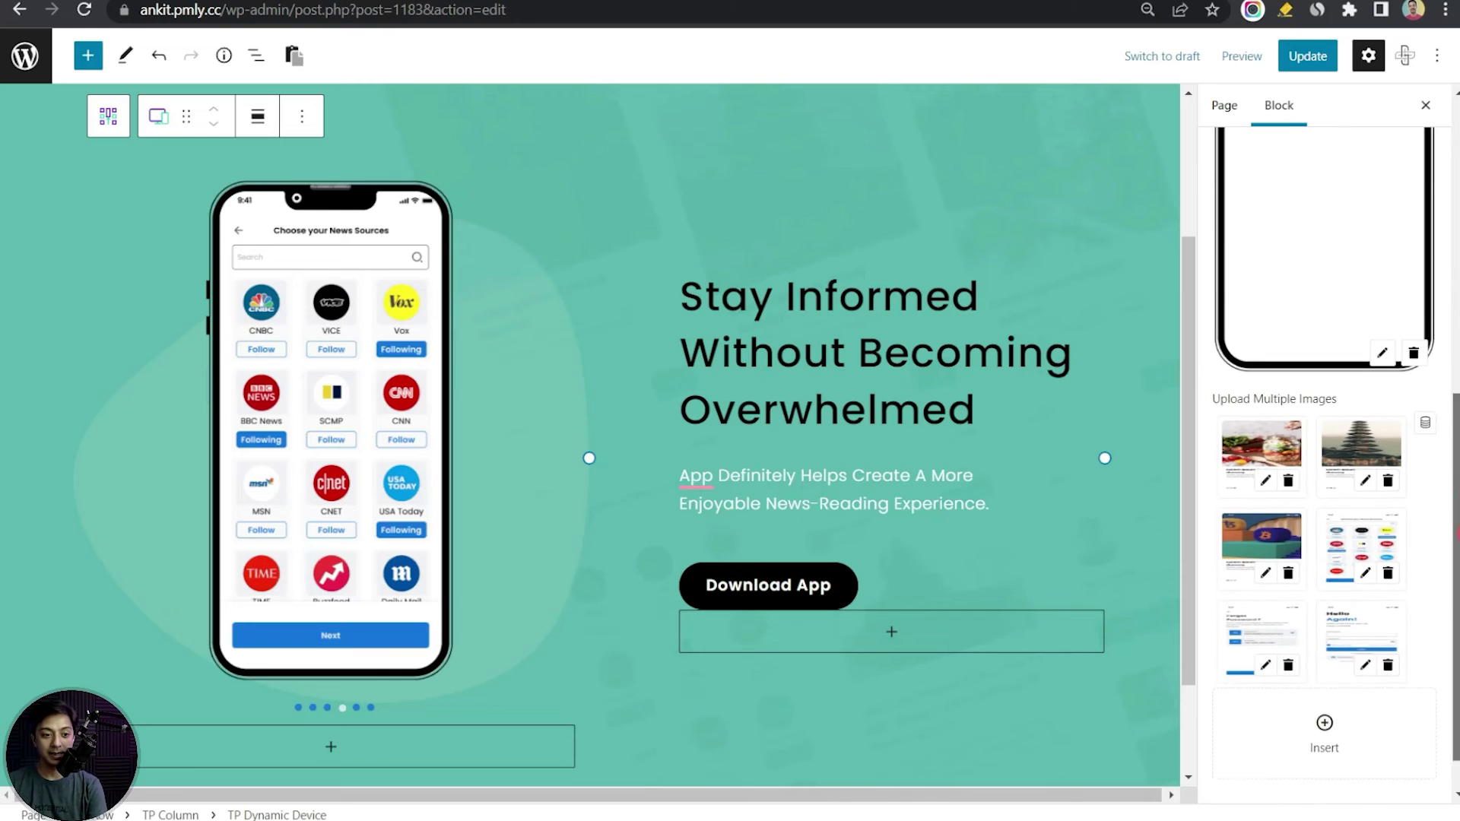
scroll(1335, 557, "down", 1)
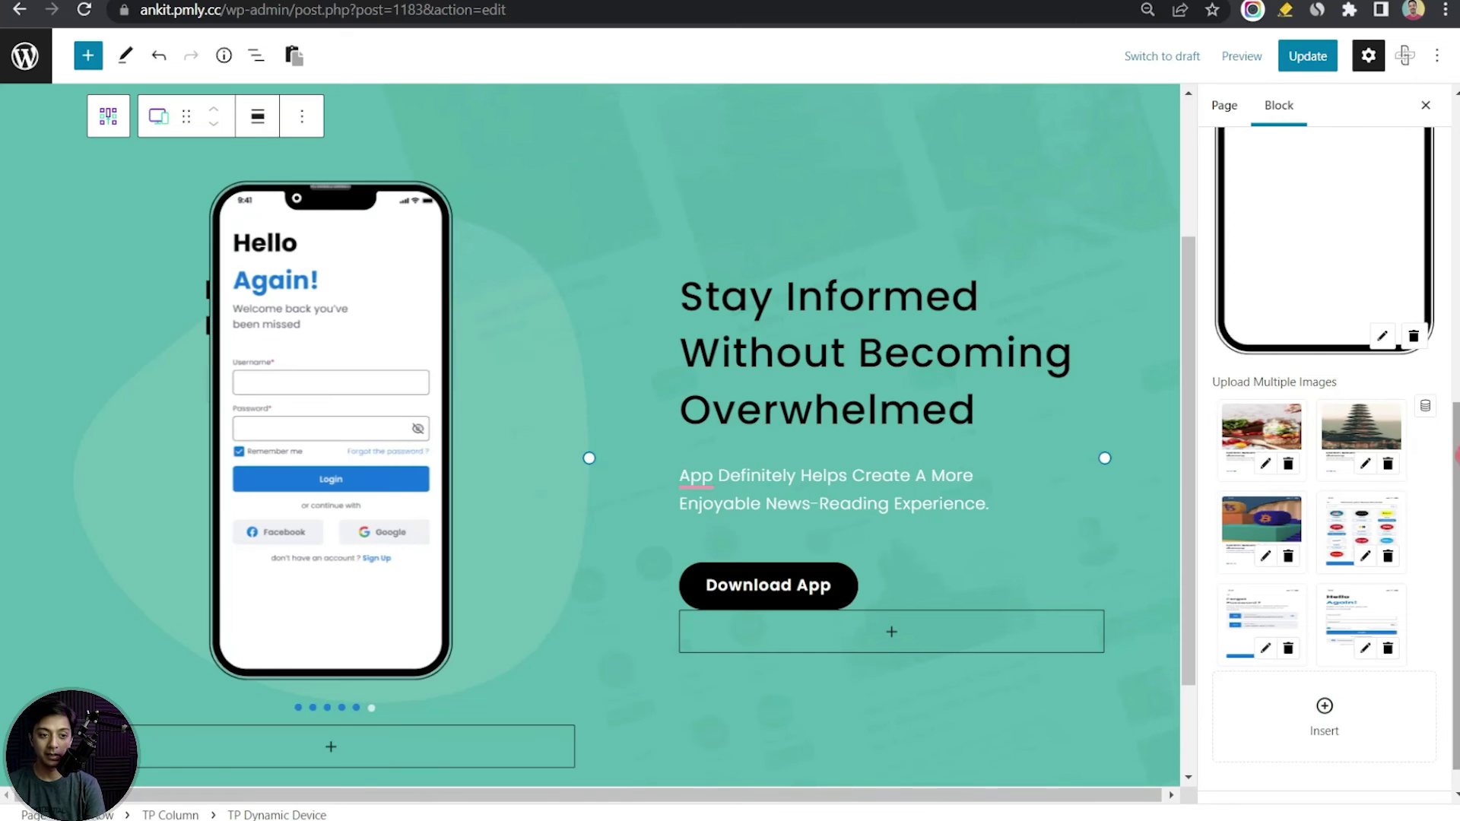
left_click(1330, 707)
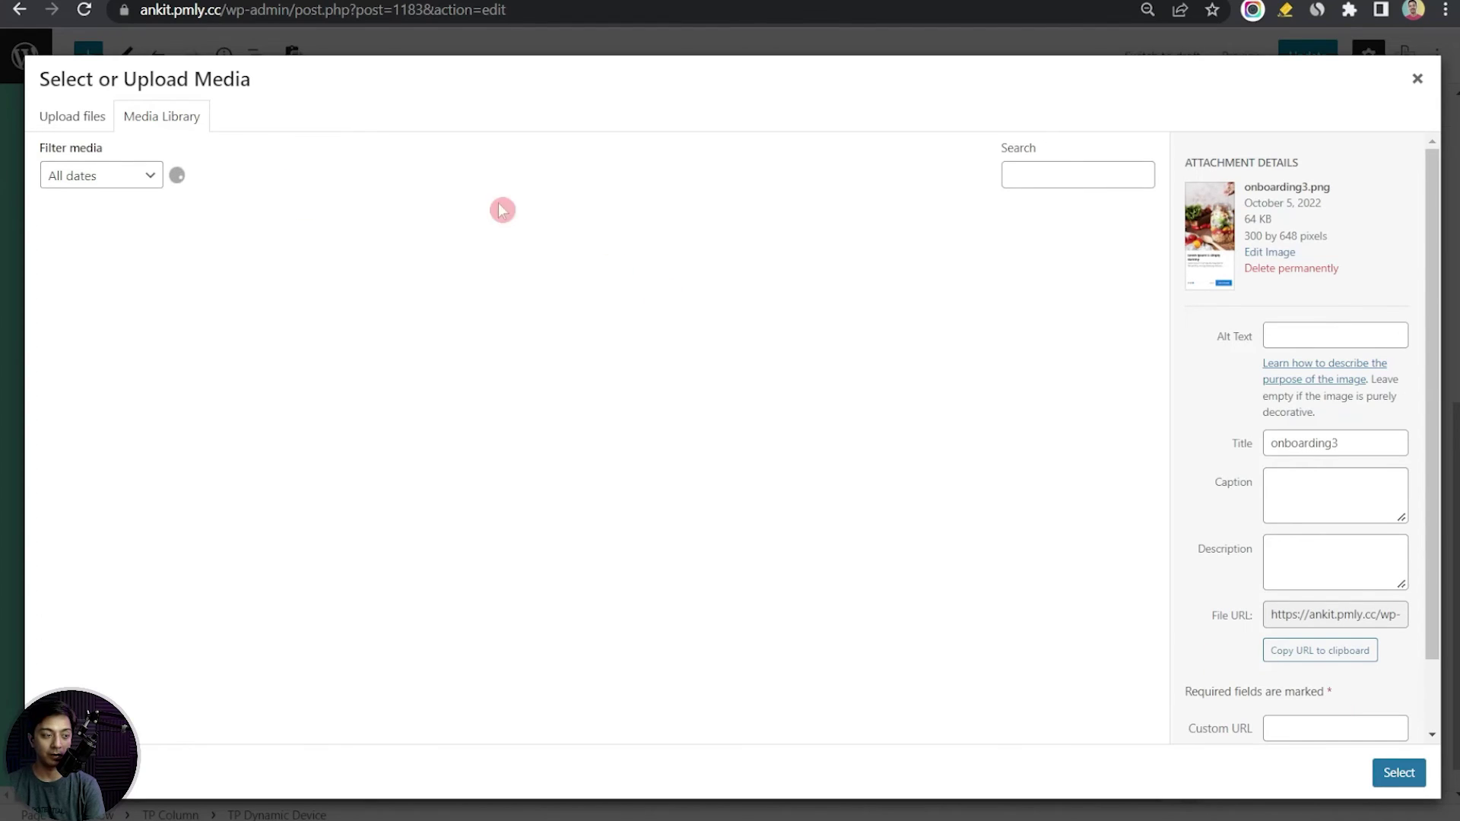
key("Escape")
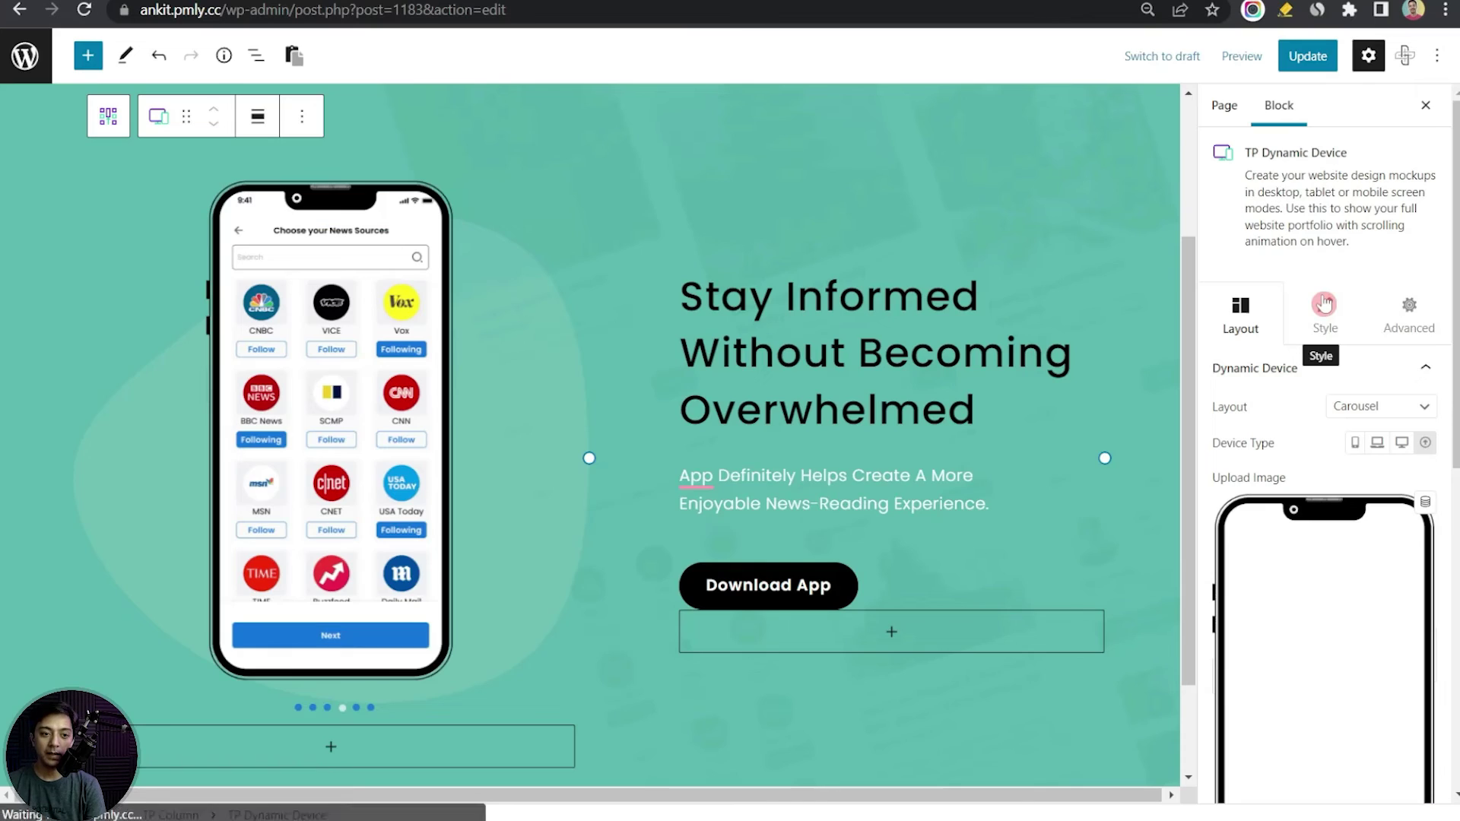
In the phone mockup's device layout style, try the alignment options and set the alignment to center
left_click(1328, 333)
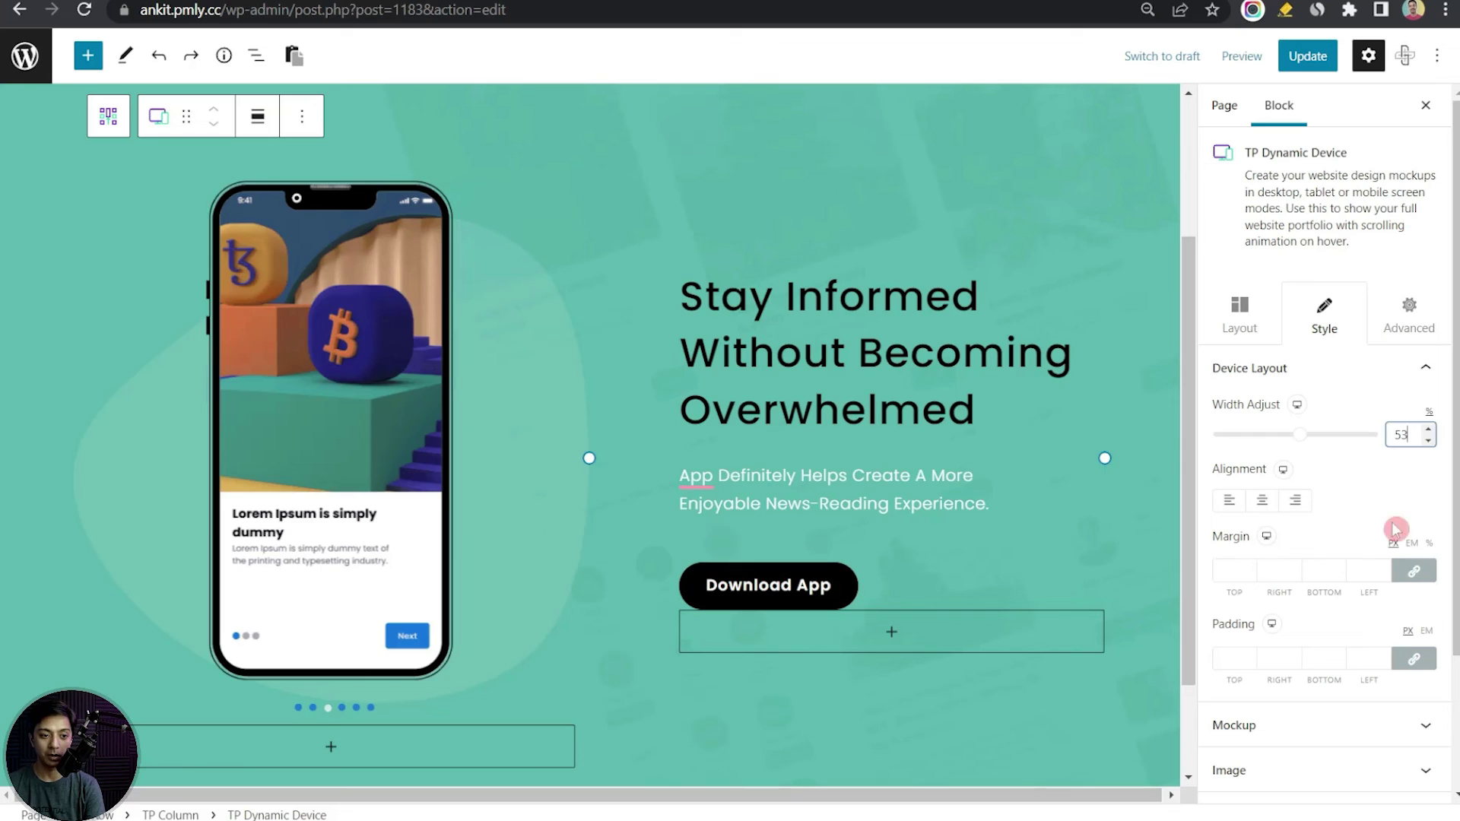
left_click(1231, 499)
left_click(1261, 501)
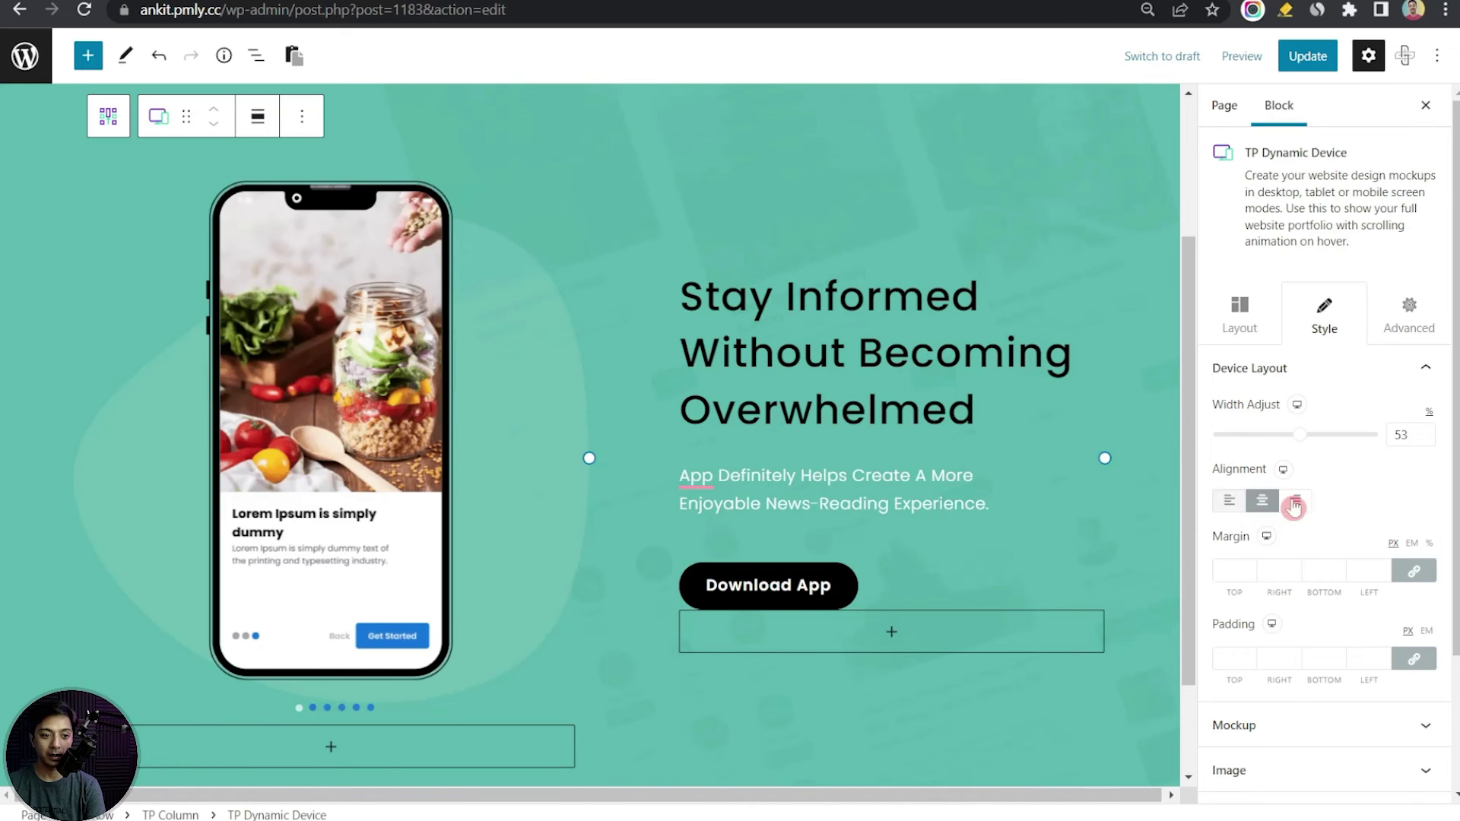
left_click(1295, 501)
left_click(1262, 501)
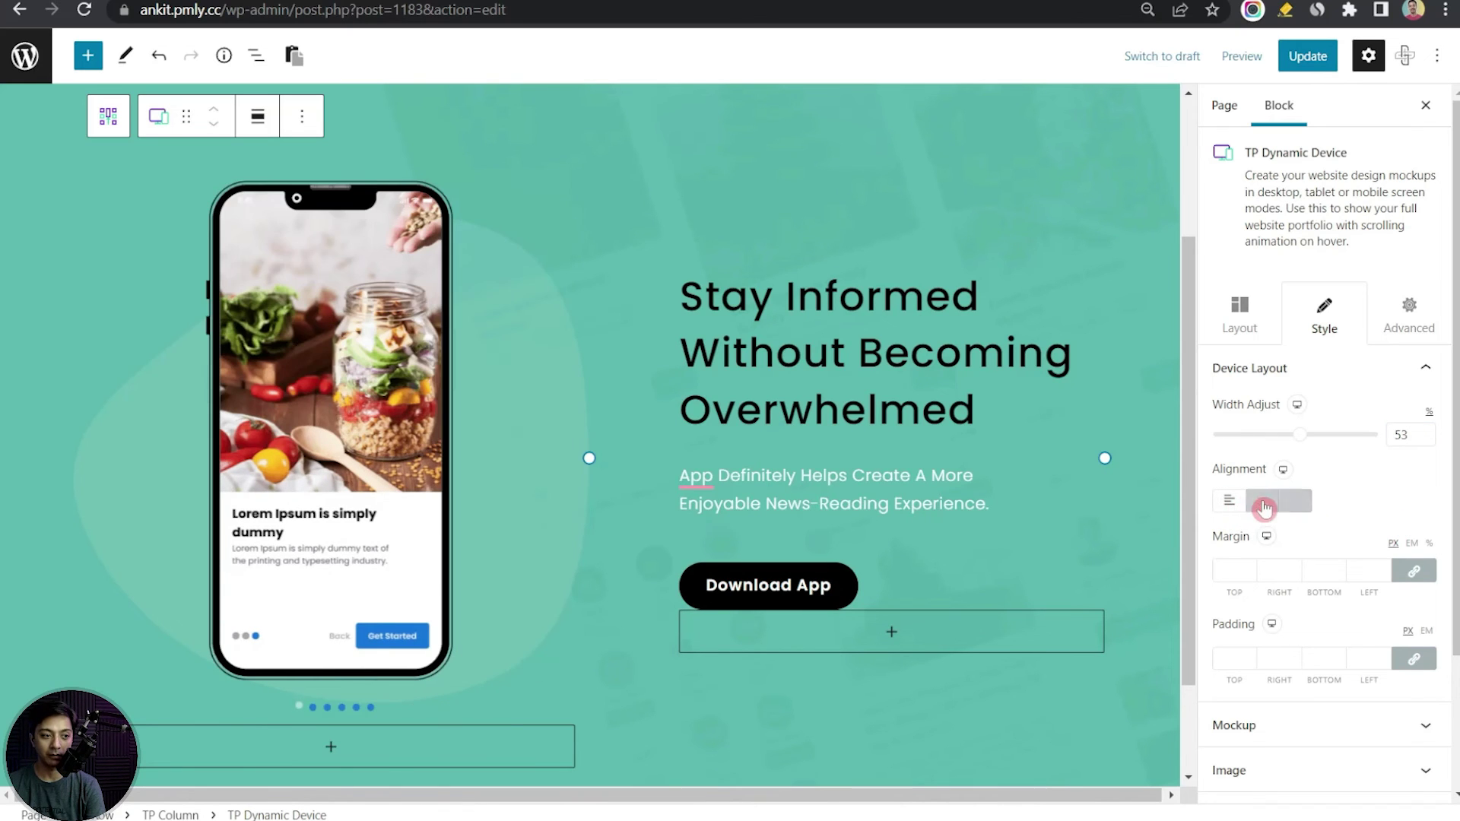
Set the phone mockup's offset to 35 px in the mockup style settings
scroll(1387, 482, "down", 2)
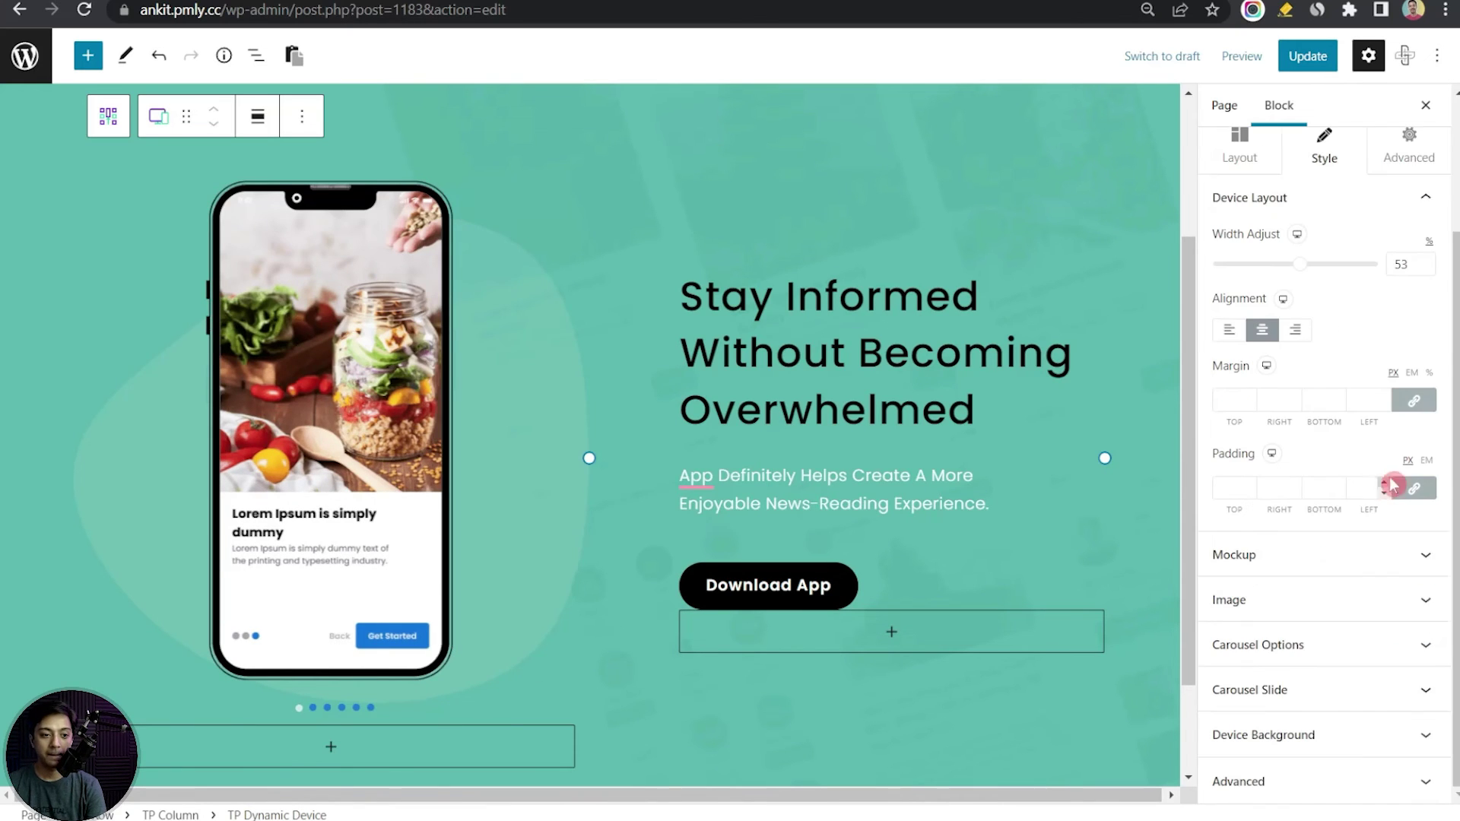
left_click(1382, 567)
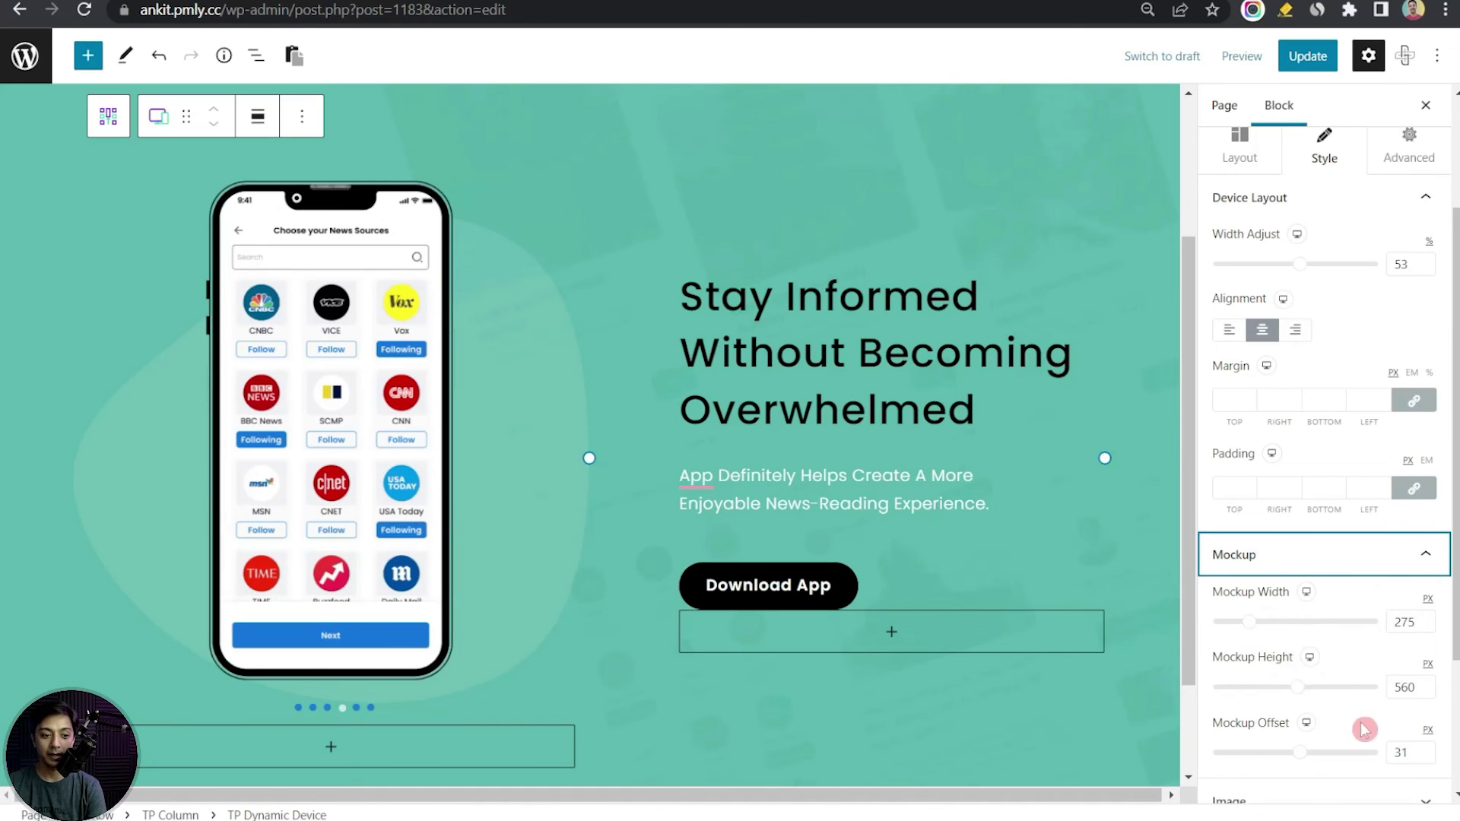
scroll(1362, 727, "down", 3)
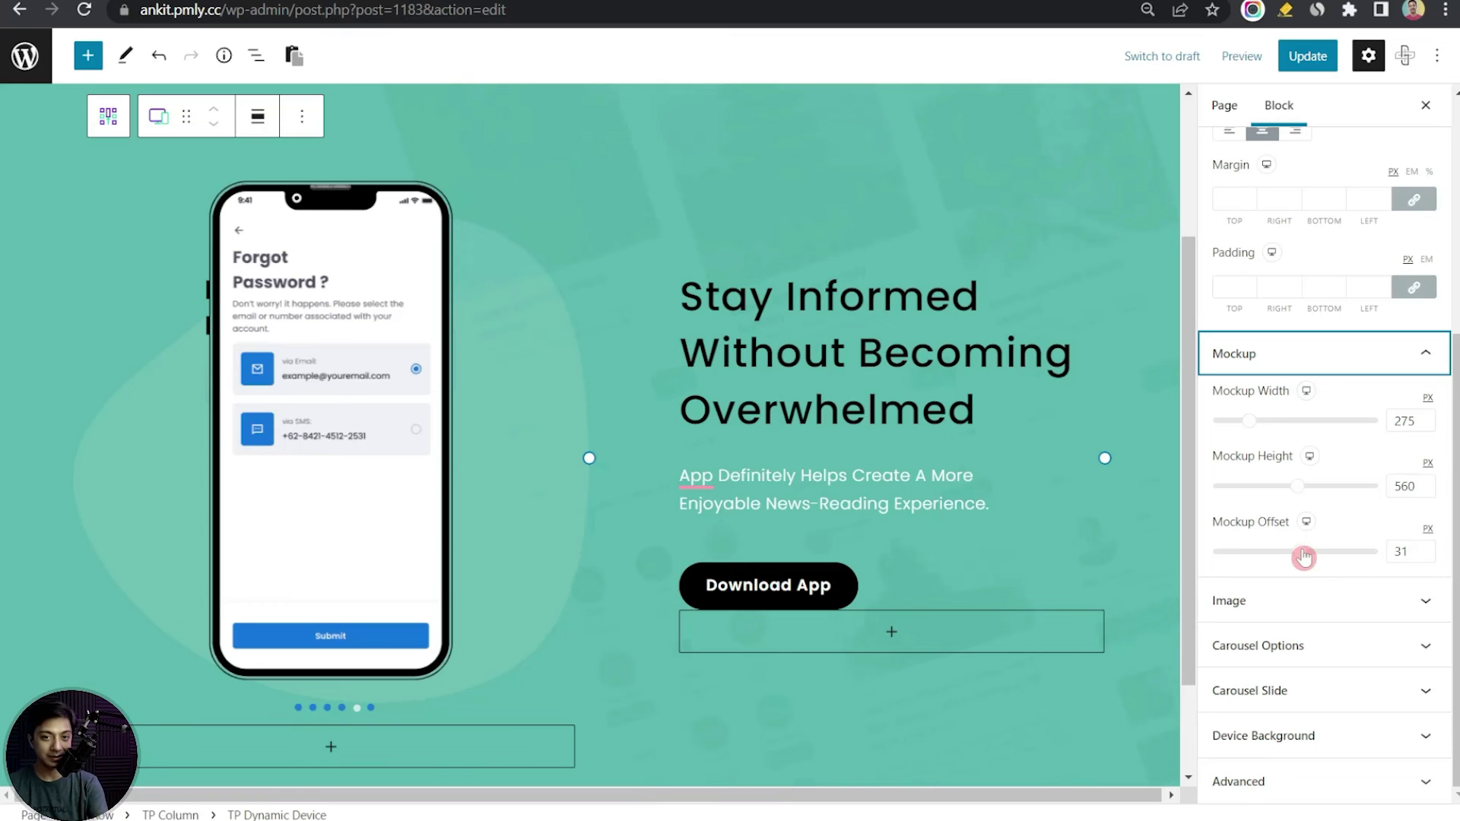
mouse_move(1299, 557)
left_mouse_down()
mouse_move(1278, 560)
mouse_move(1305, 554)
left_mouse_up()
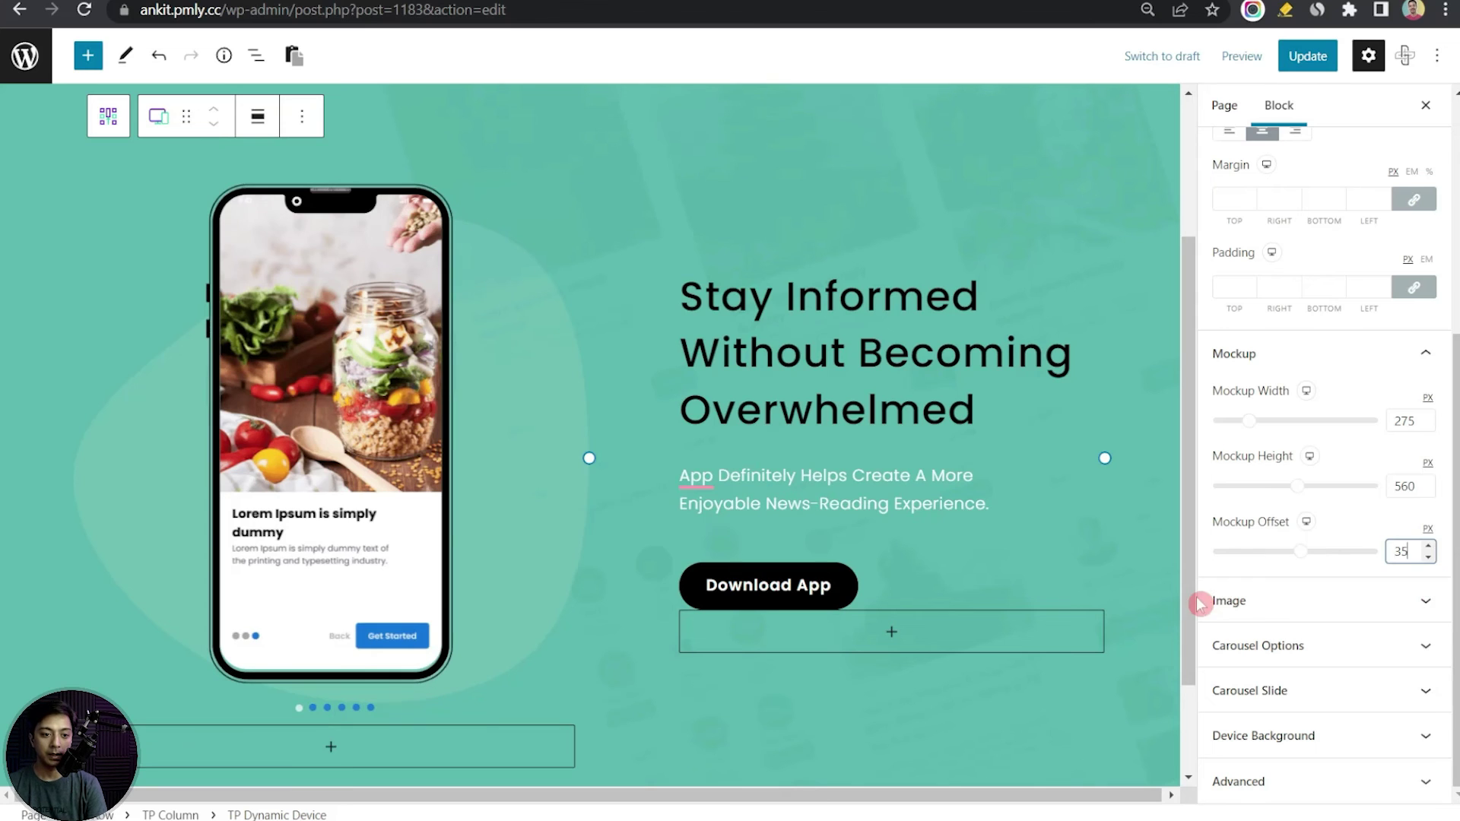
Review the phone's image style settings and its carousel options, including column, slide speed and autoplay
left_click(1362, 606)
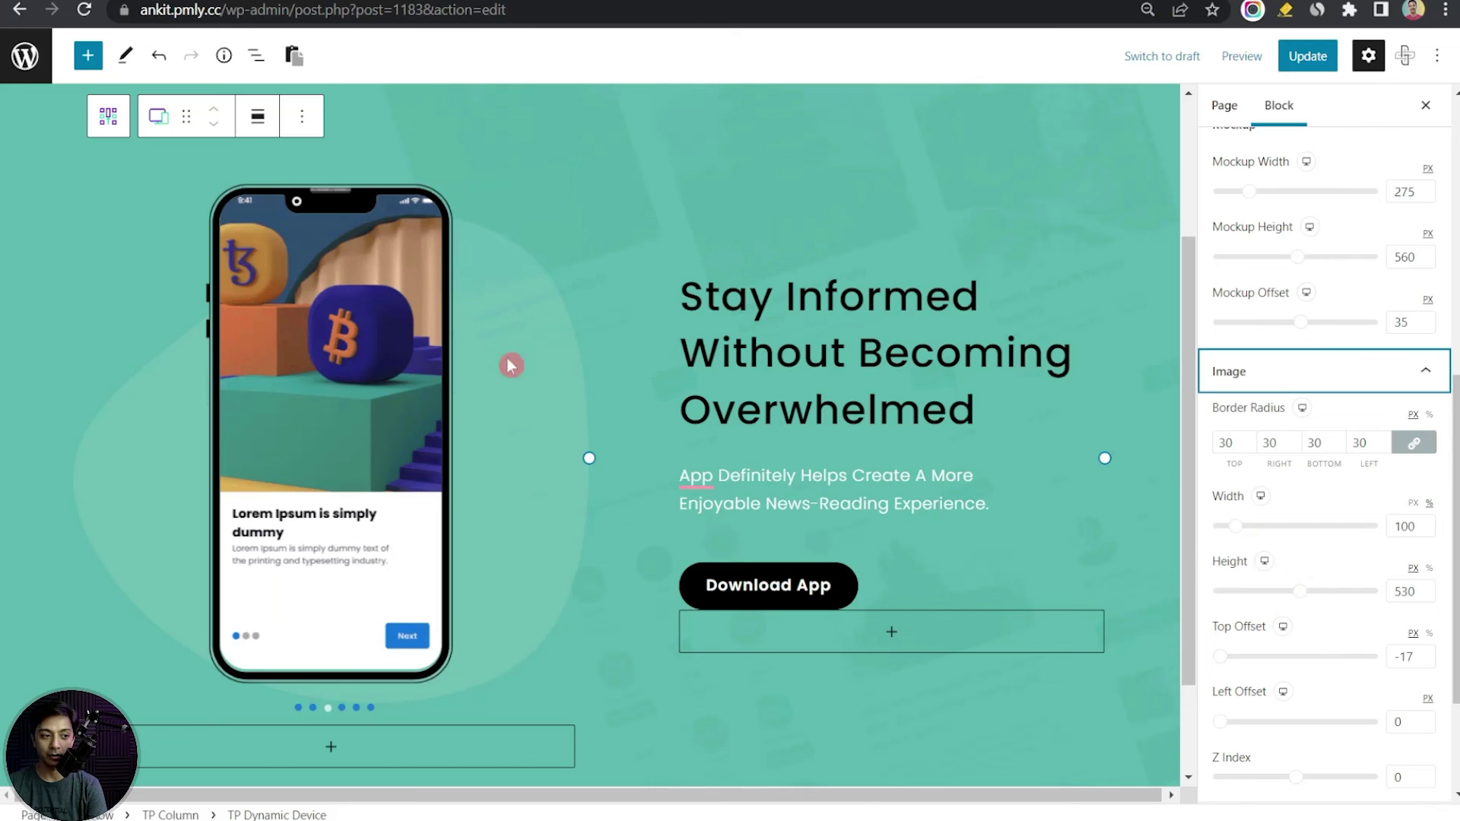
scroll(1240, 512, "down", 3)
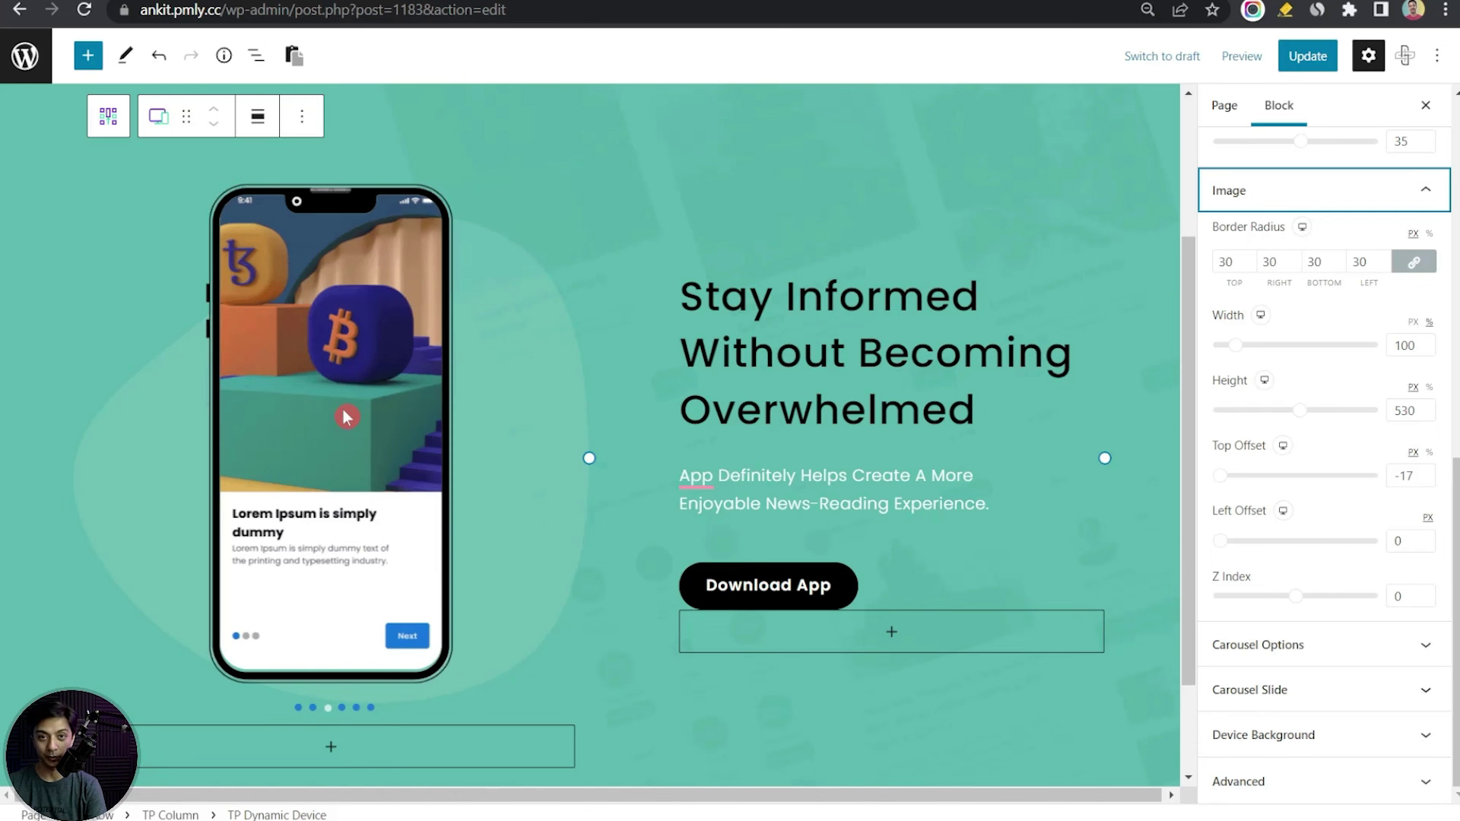
left_click(1314, 653)
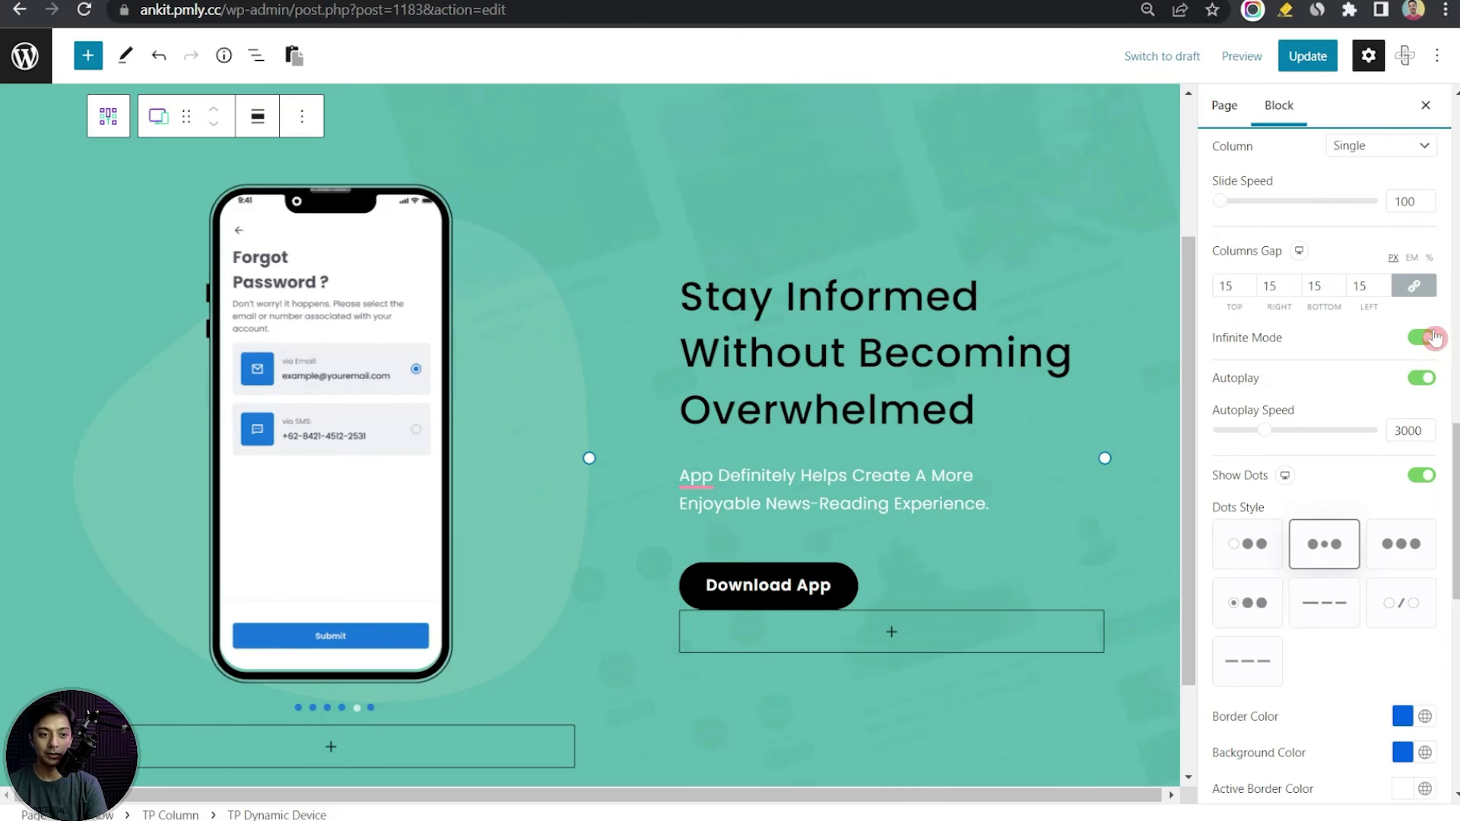
scroll(1382, 487, "up", 2)
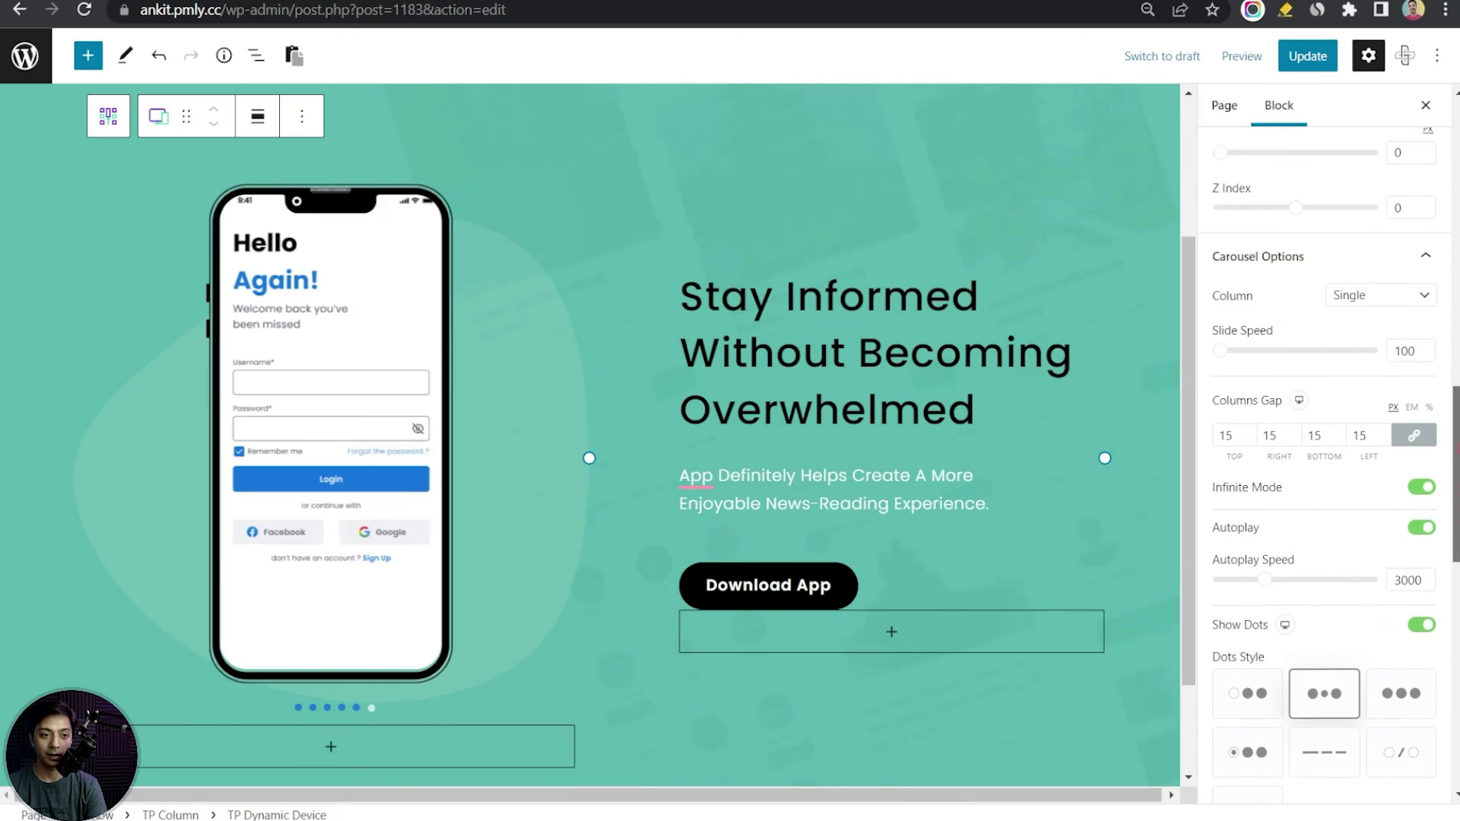
scroll(1293, 380, "up", 1)
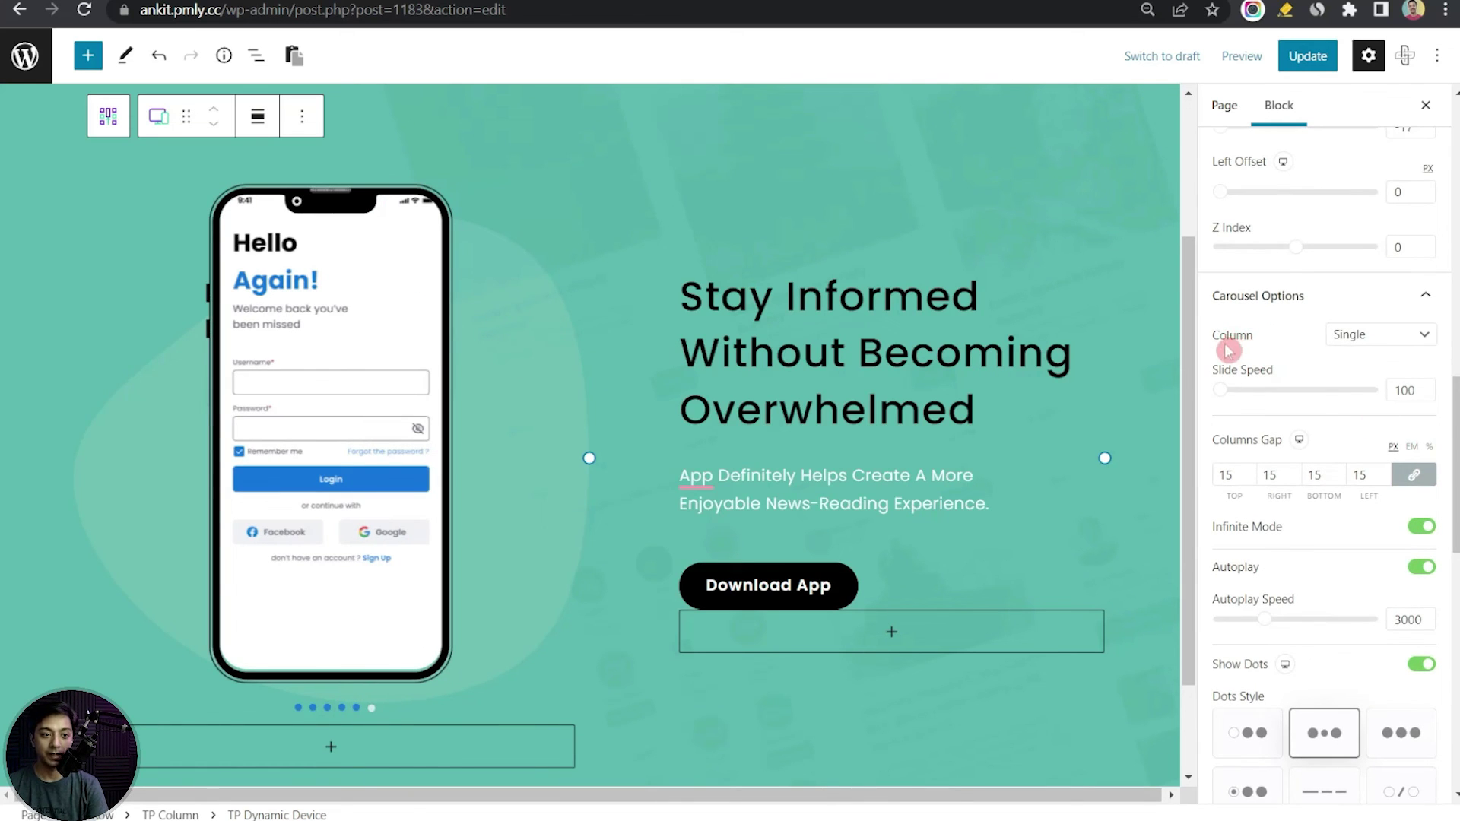
Try the Multiple column option for the phone carousel and restore Single
left_click(1354, 343)
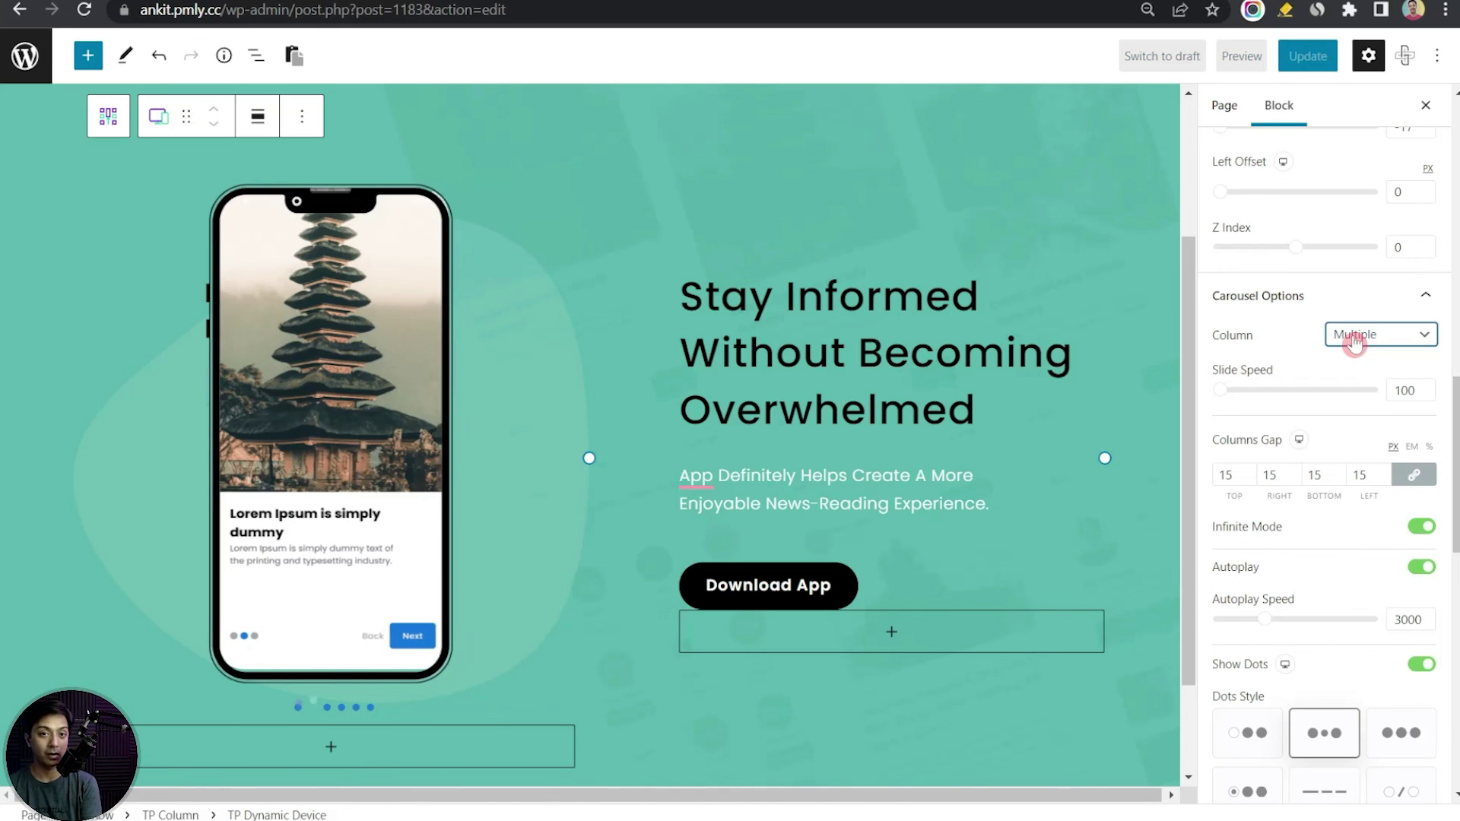
left_click(1354, 341)
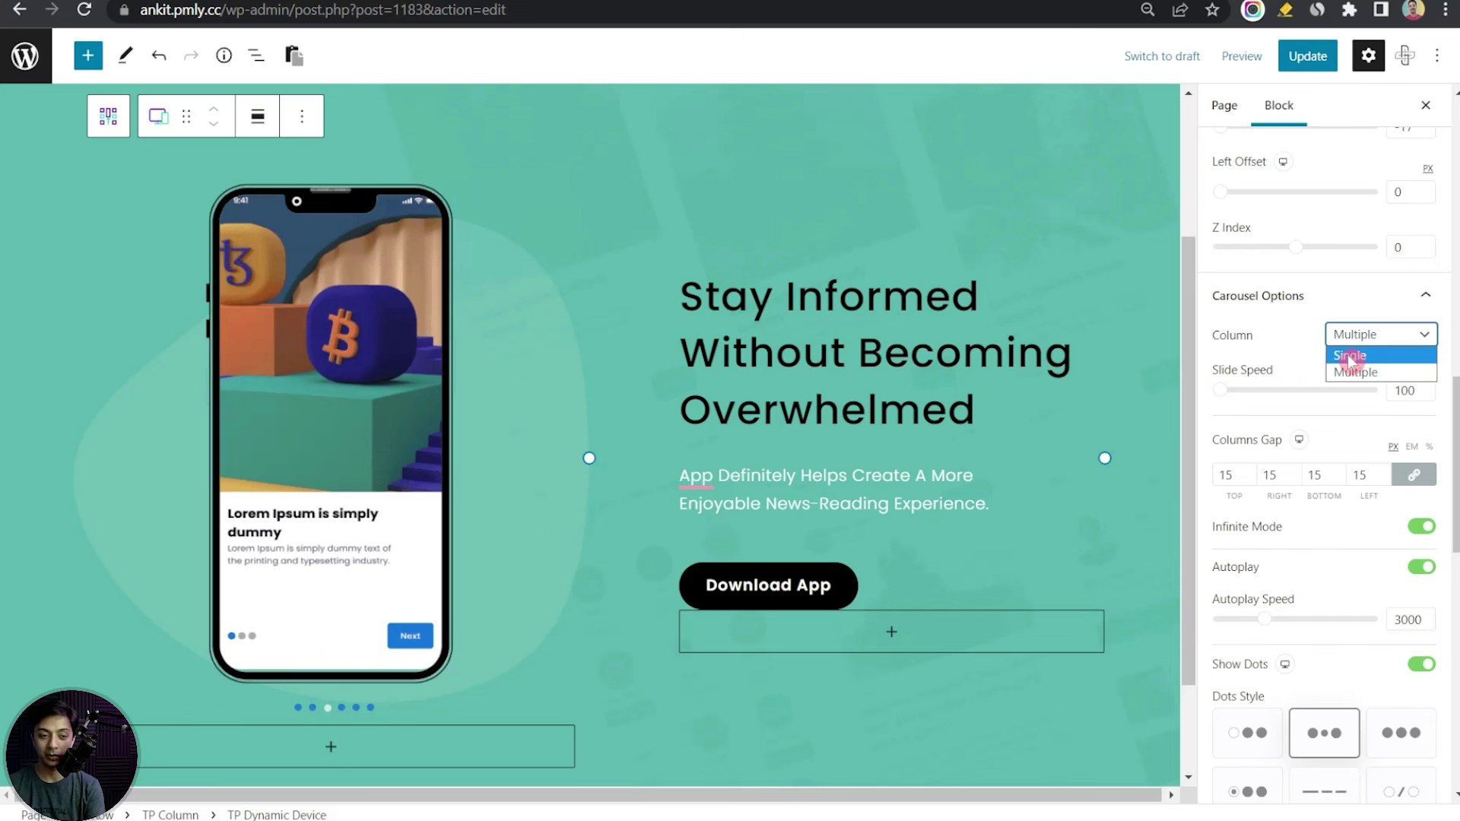
left_click(1376, 357)
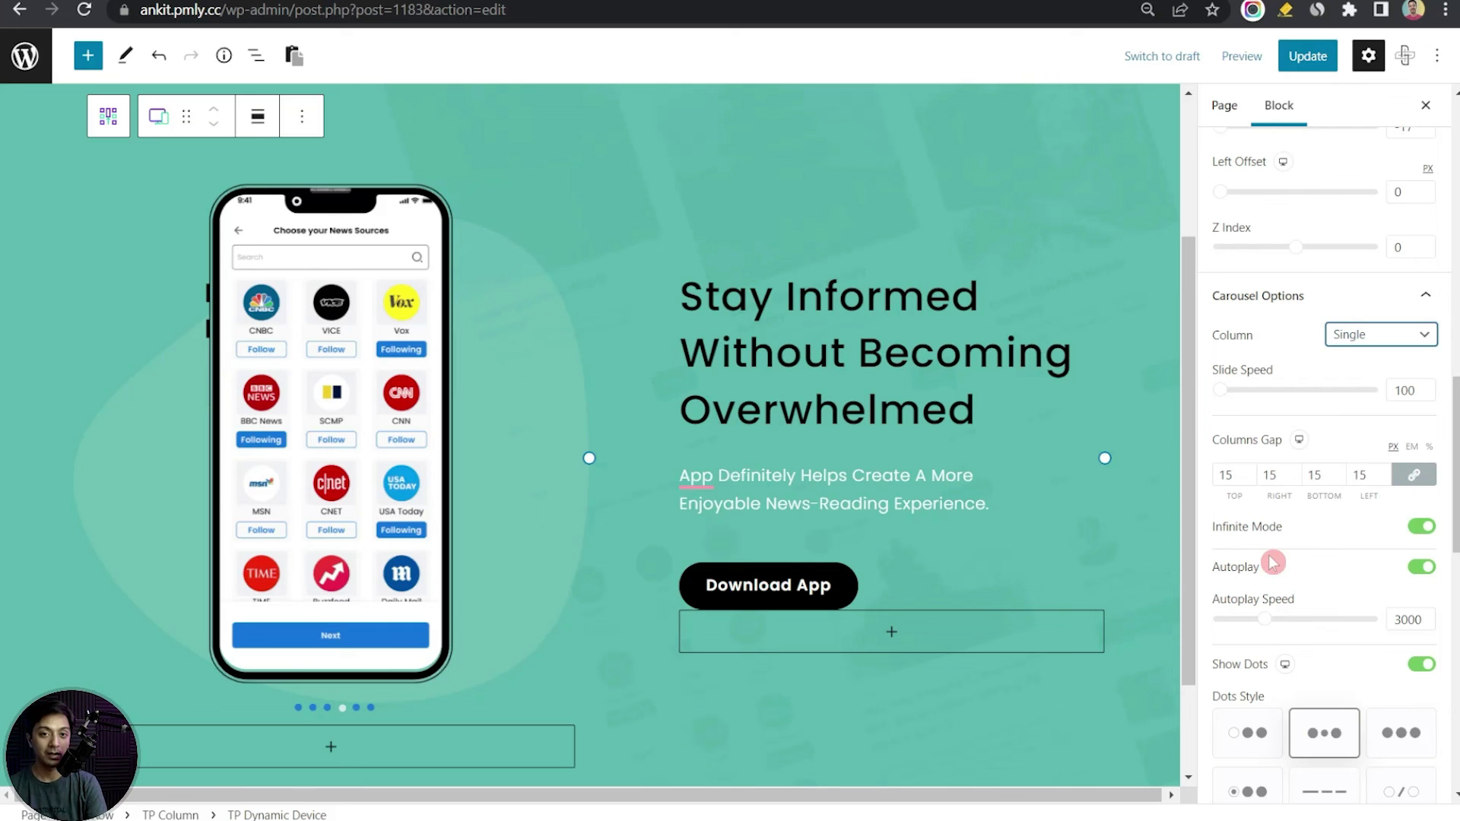
Try several other dots styles for the phone carousel and return to the original style with the smaller middle dot
scroll(1270, 559, "down", 1)
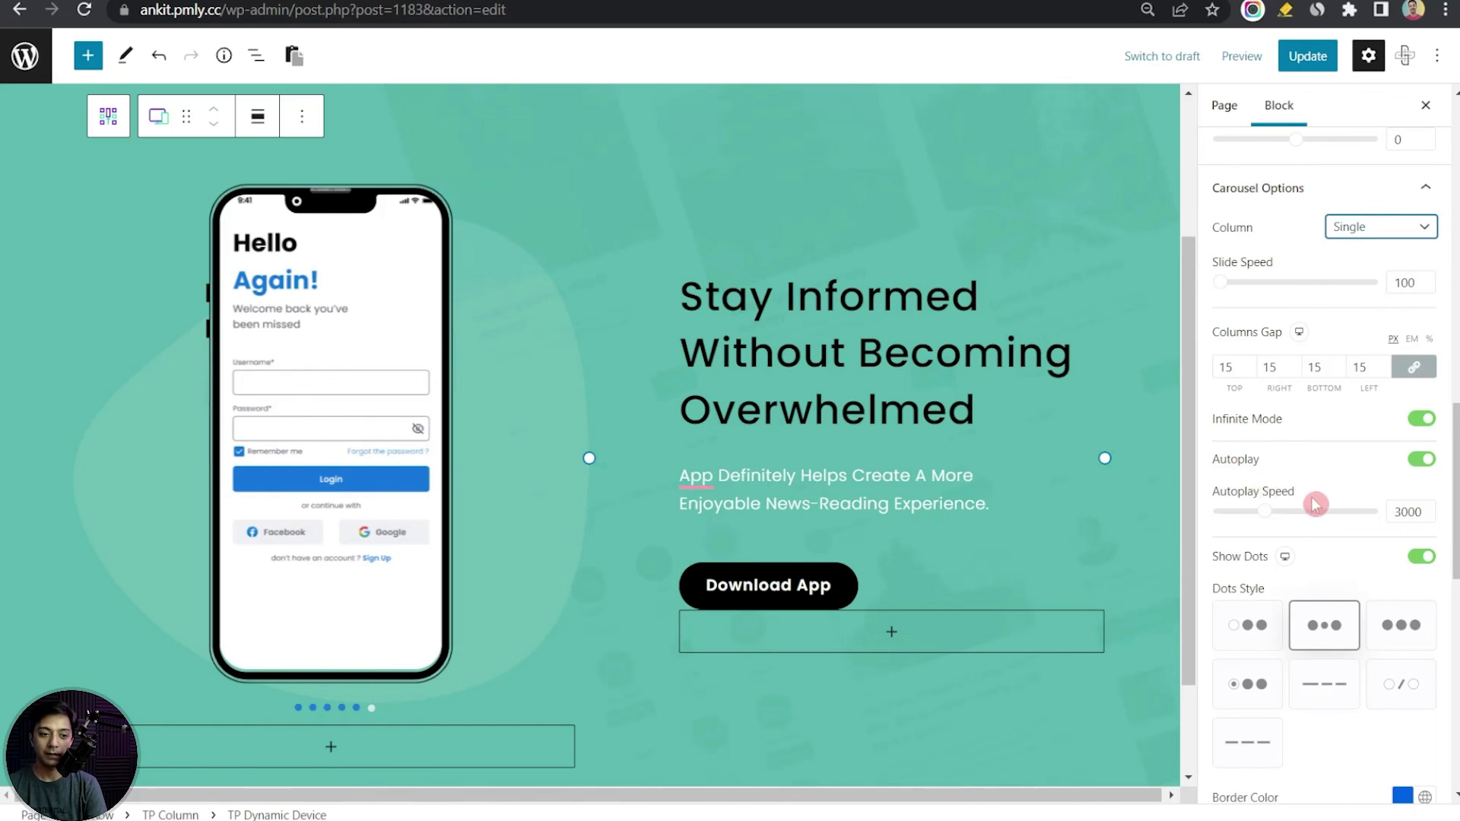
scroll(1261, 494, "down", 1)
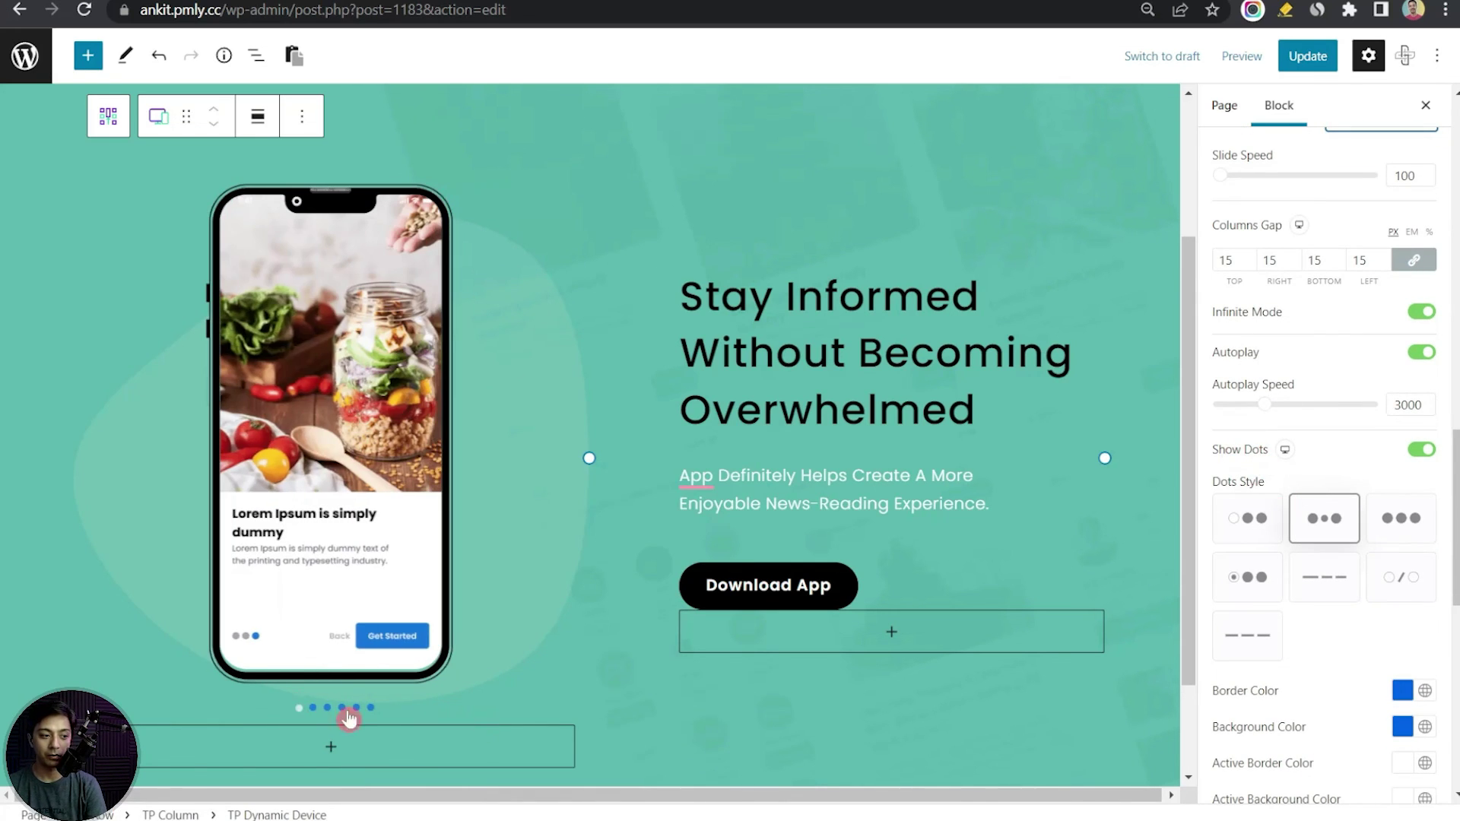
left_click(1346, 597)
left_click(1421, 523)
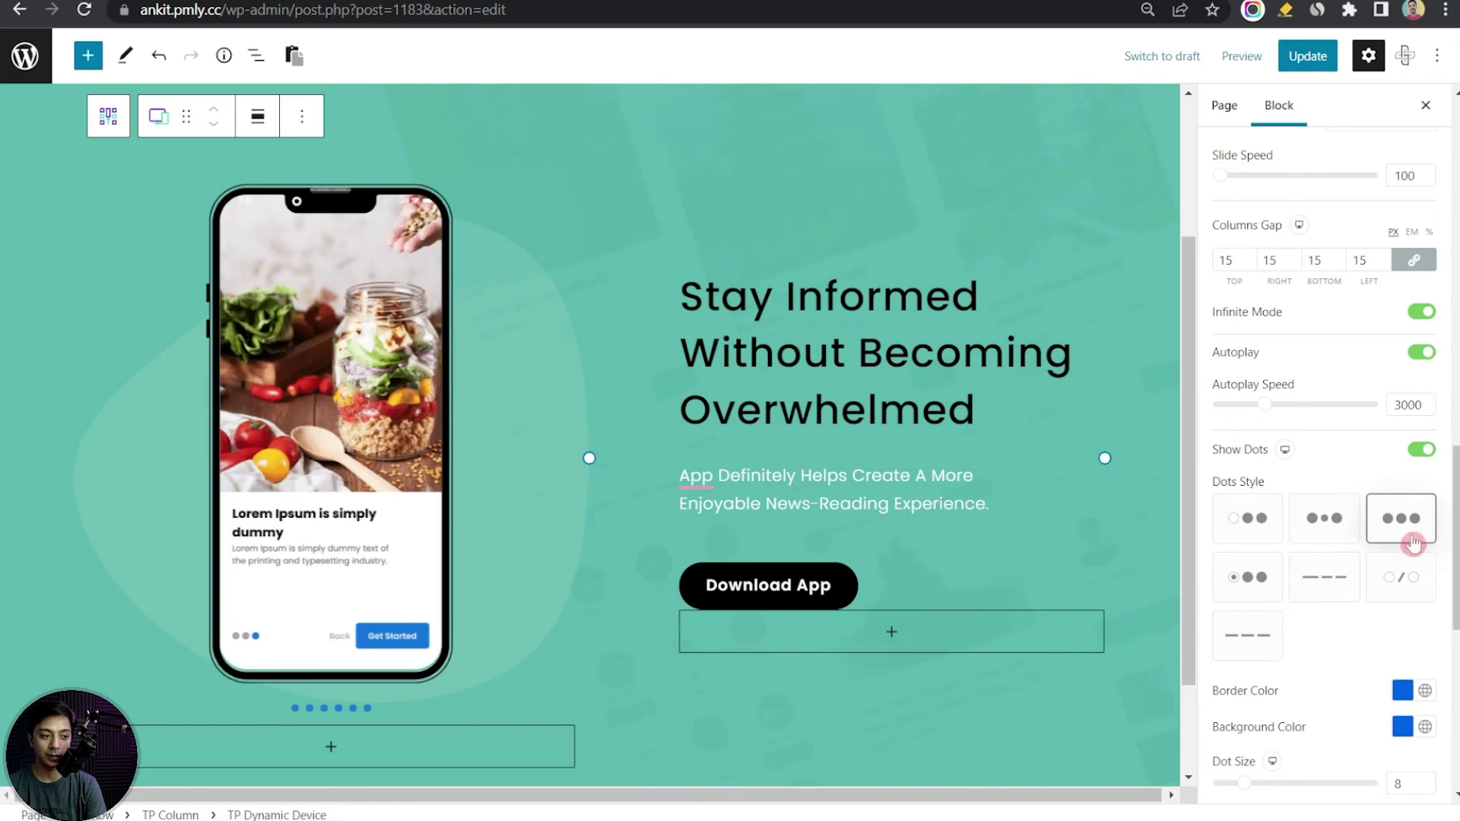
left_click(1401, 589)
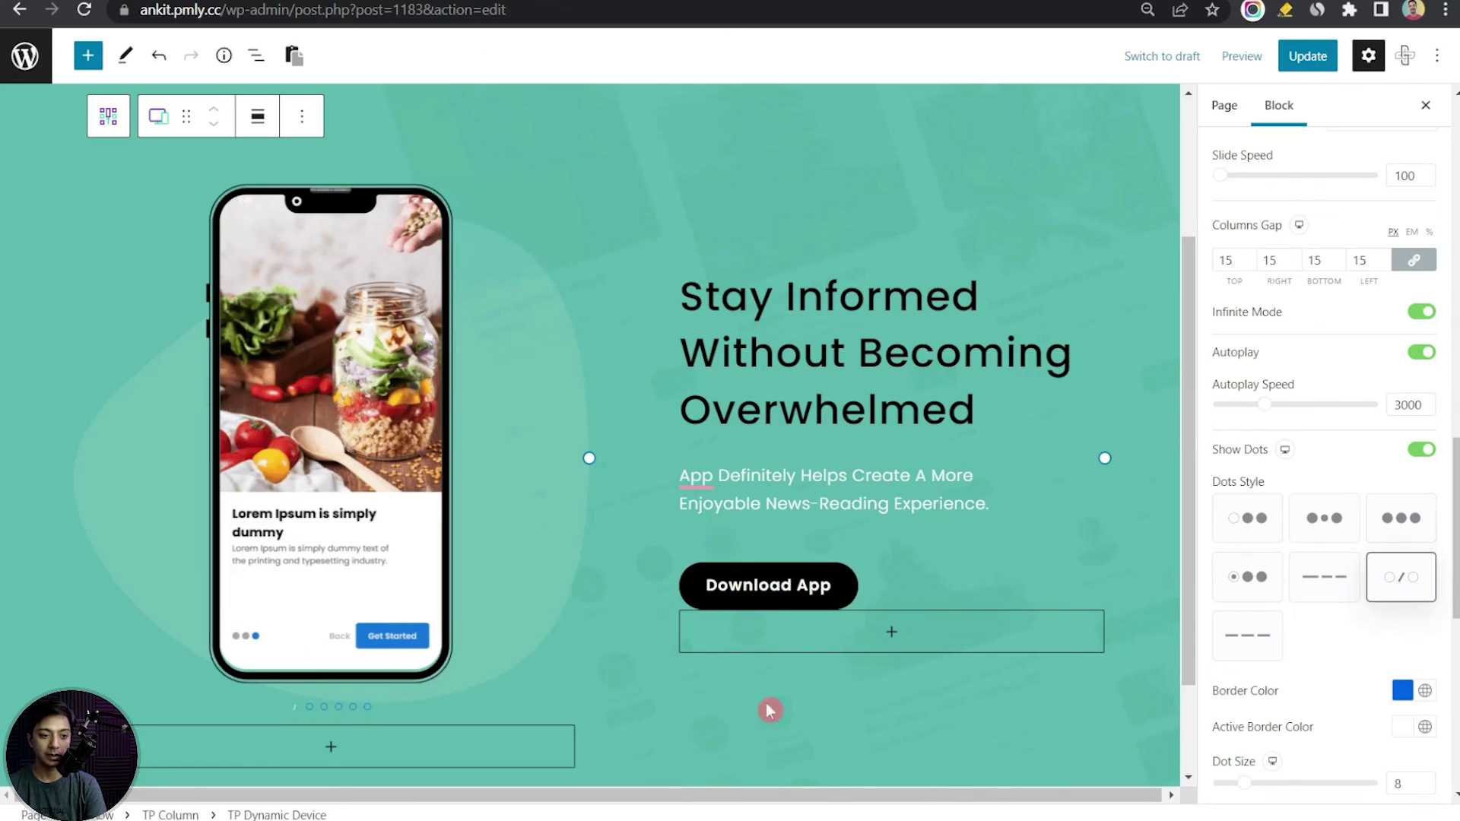
left_click(1247, 635)
Review the remaining dot, arrow and center slide options, plus the Carousel Slide and Device Background settings
scroll(1230, 487, "down", 2)
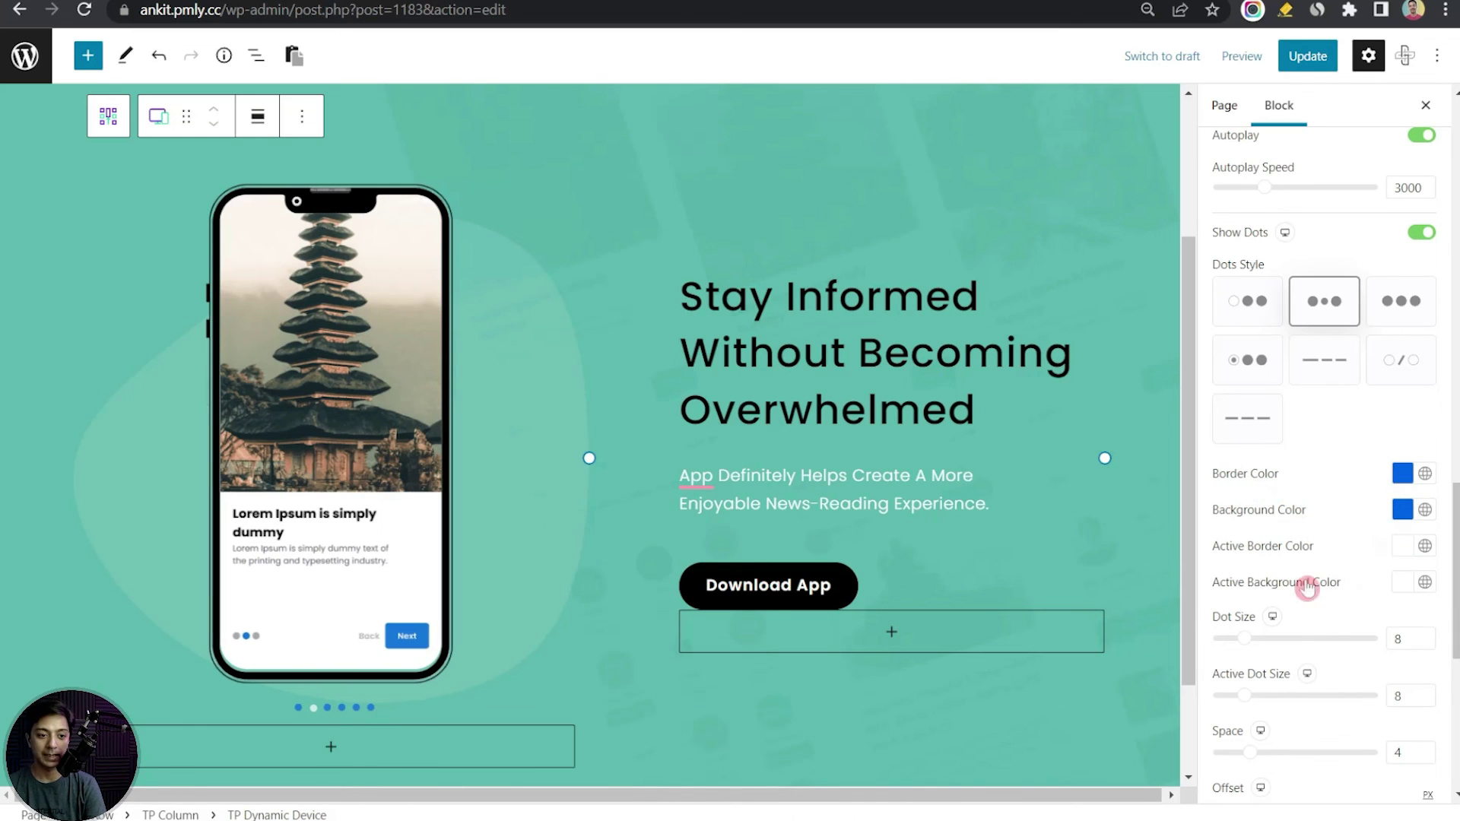
scroll(1388, 499, "down", 1)
scroll(1389, 499, "down", 4)
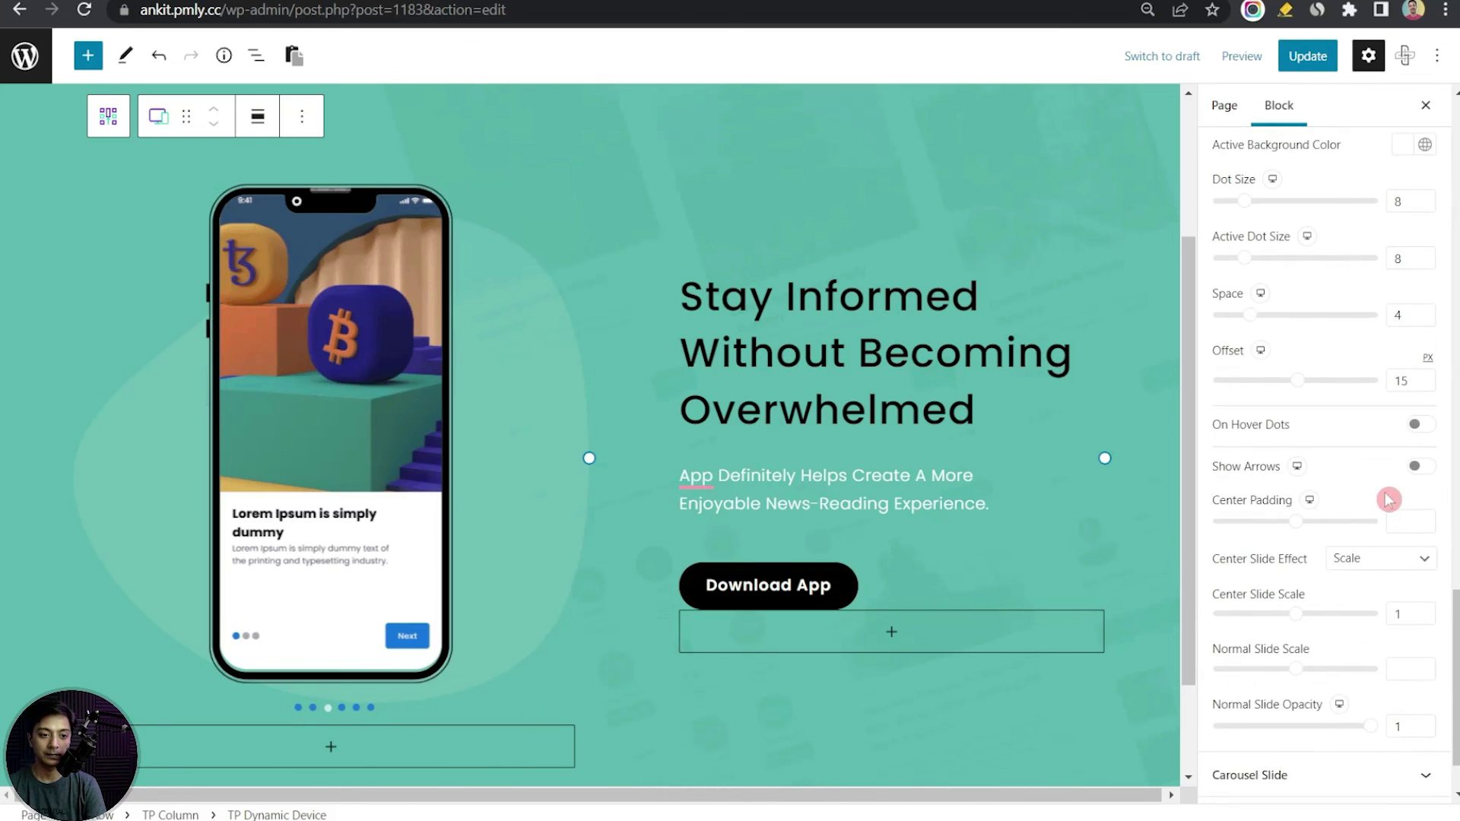
left_click(1382, 691)
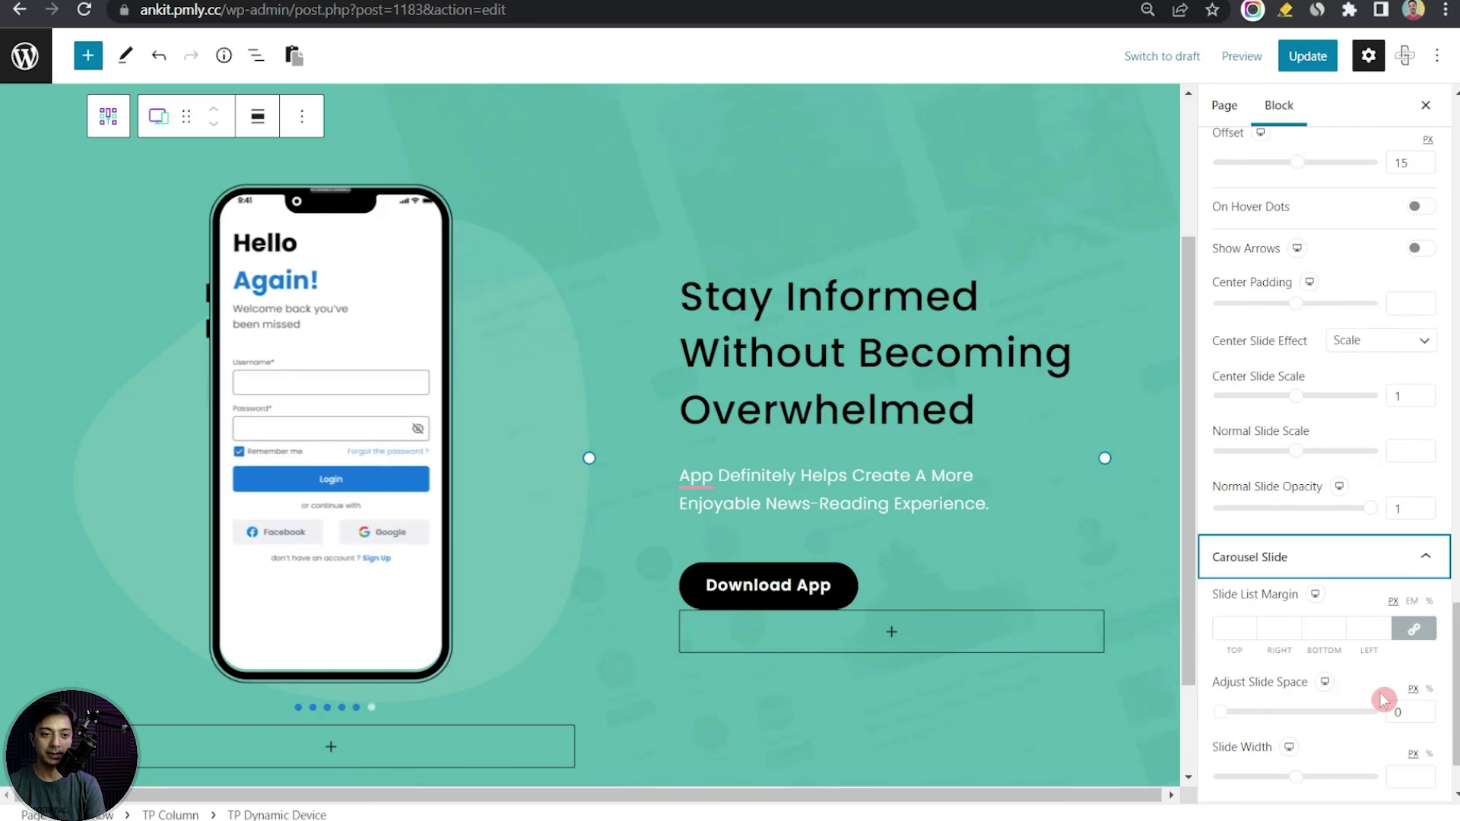
scroll(1388, 407, "down", 1)
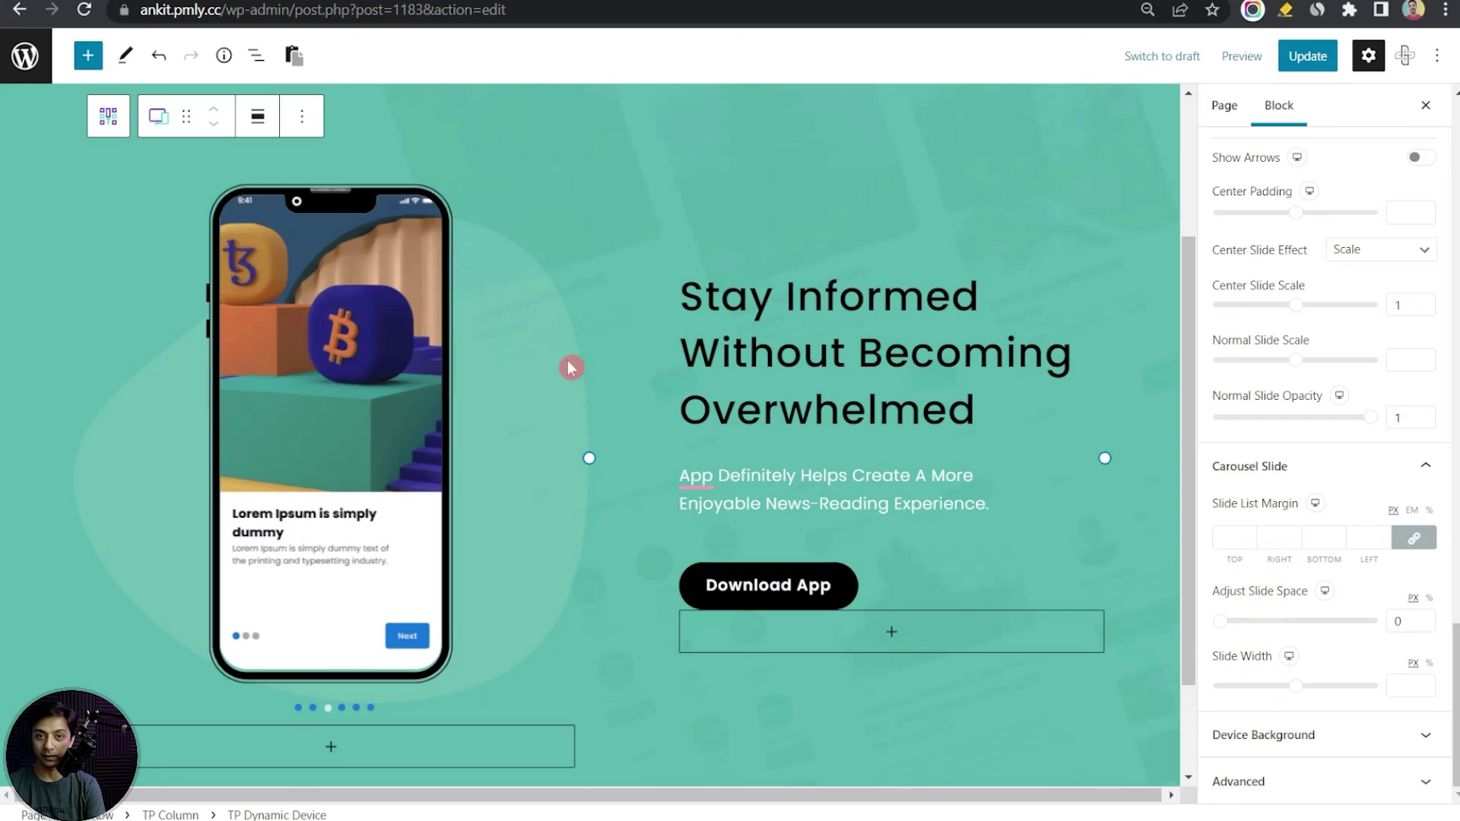
left_click(1297, 737)
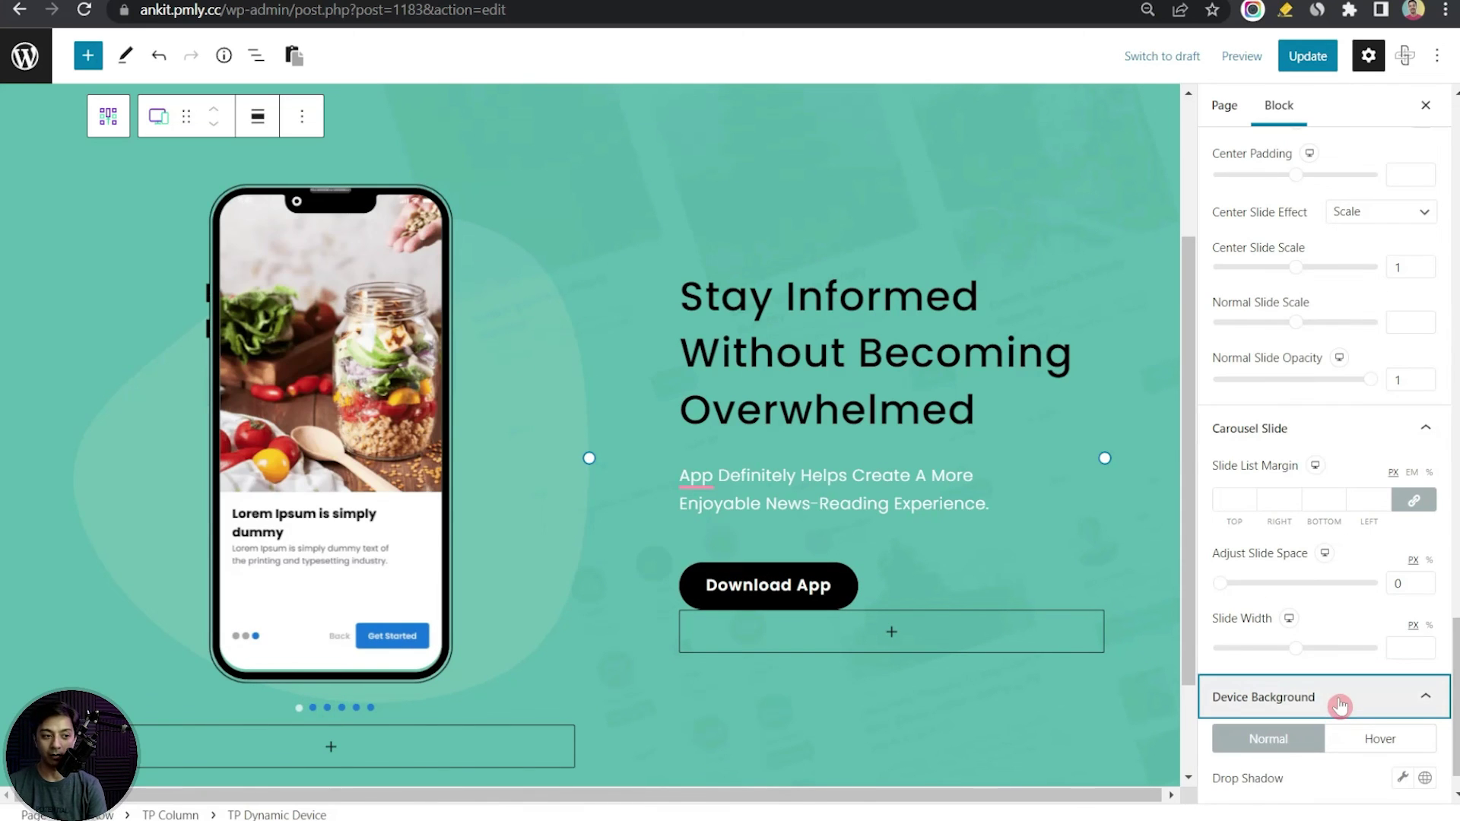
Update the page and check the phone carousel on the live Dynamic devices demo page by switching slides with its dots
left_click(1292, 69)
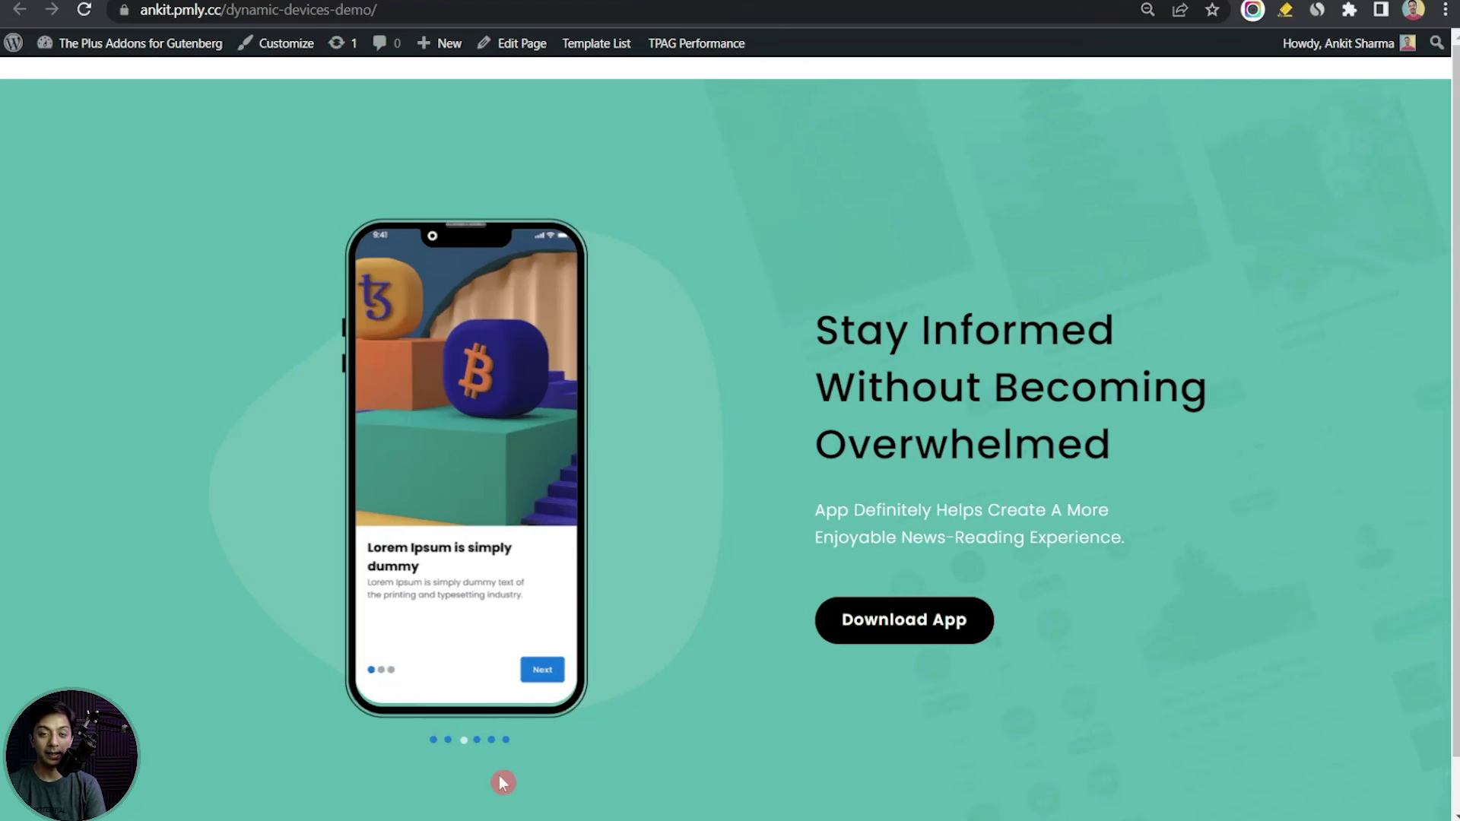
left_click(478, 742)
left_click(495, 740)
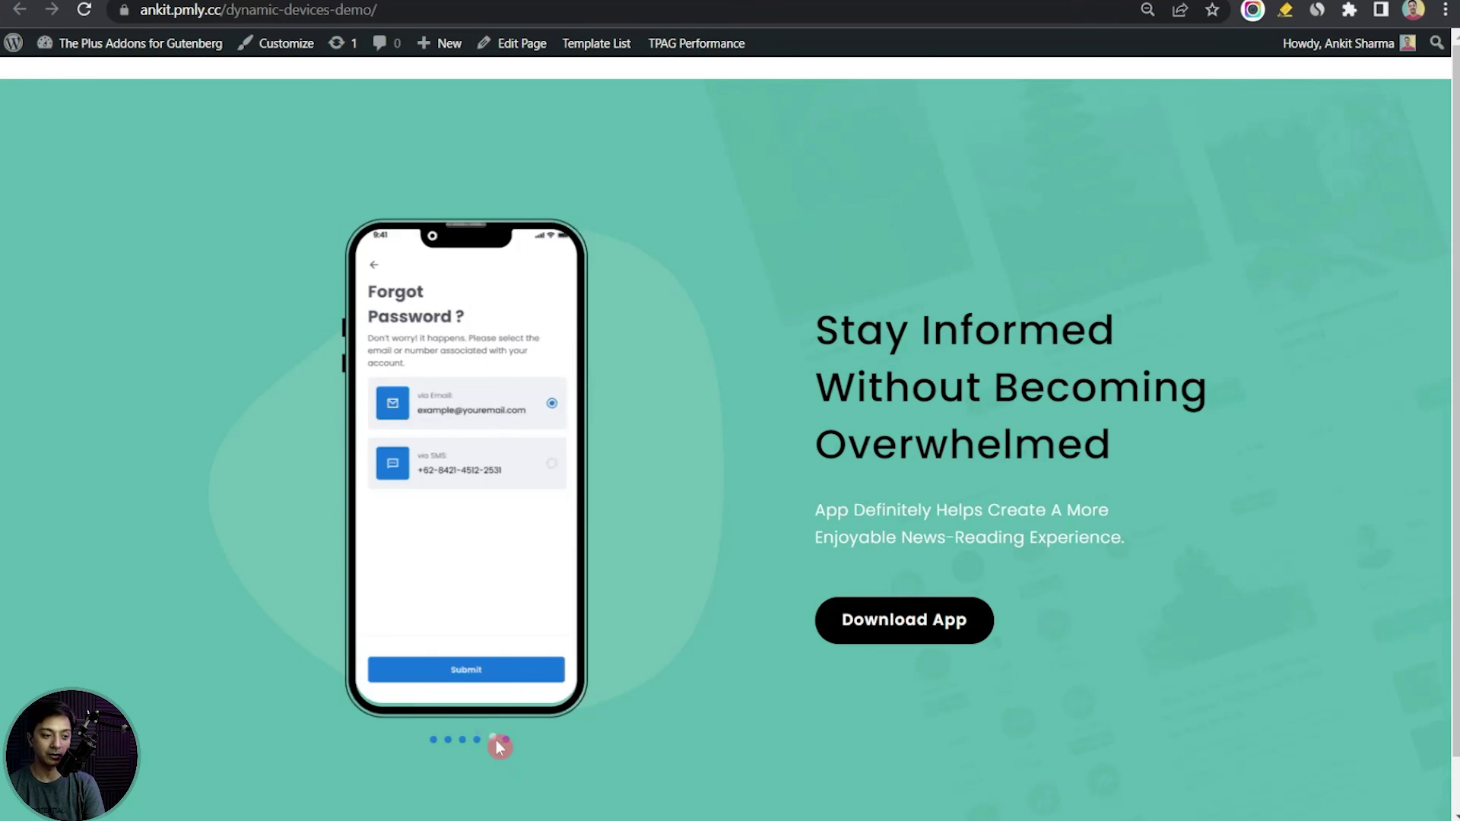
left_click(508, 741)
left_click(464, 741)
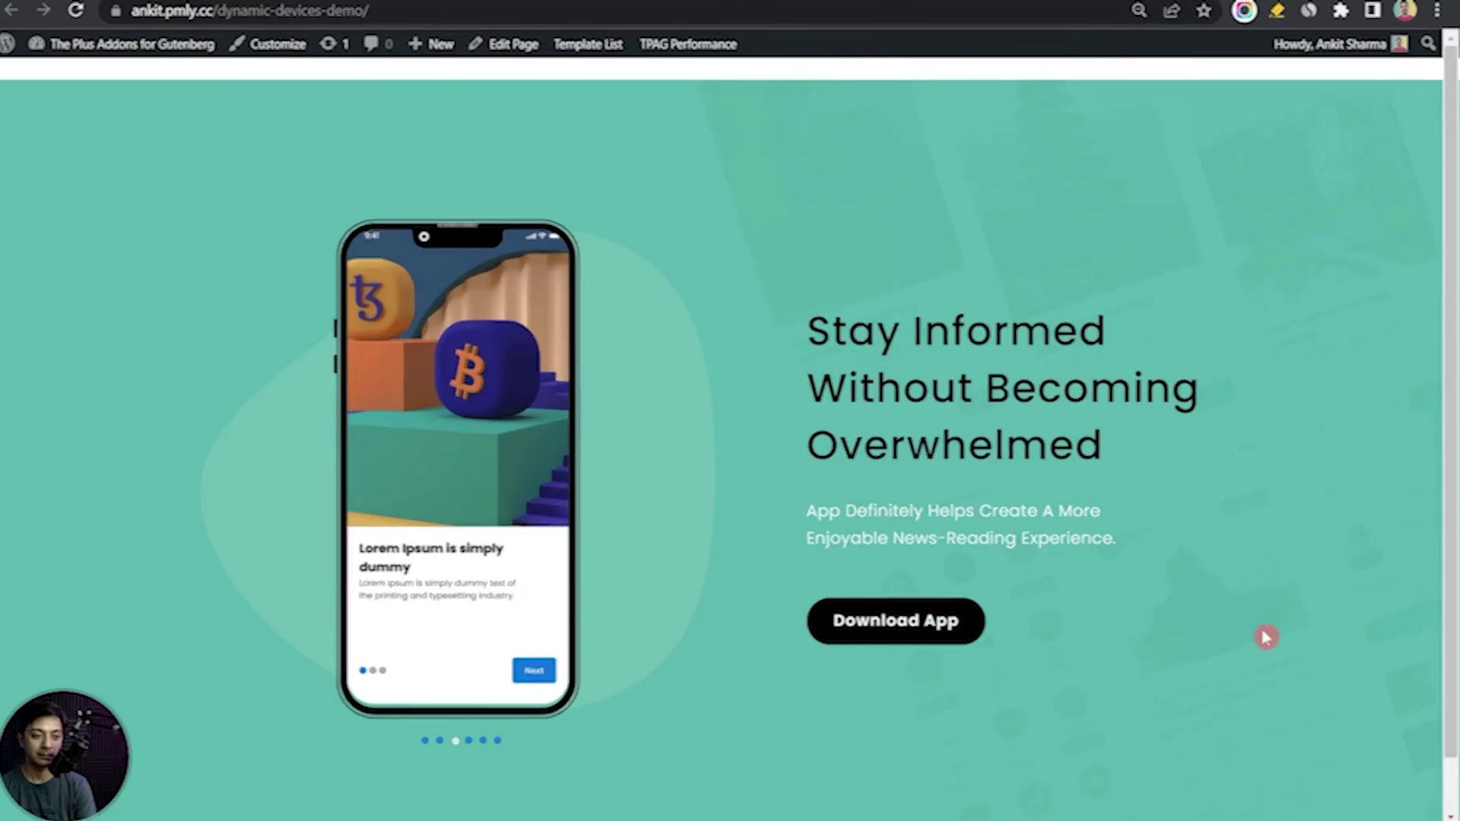